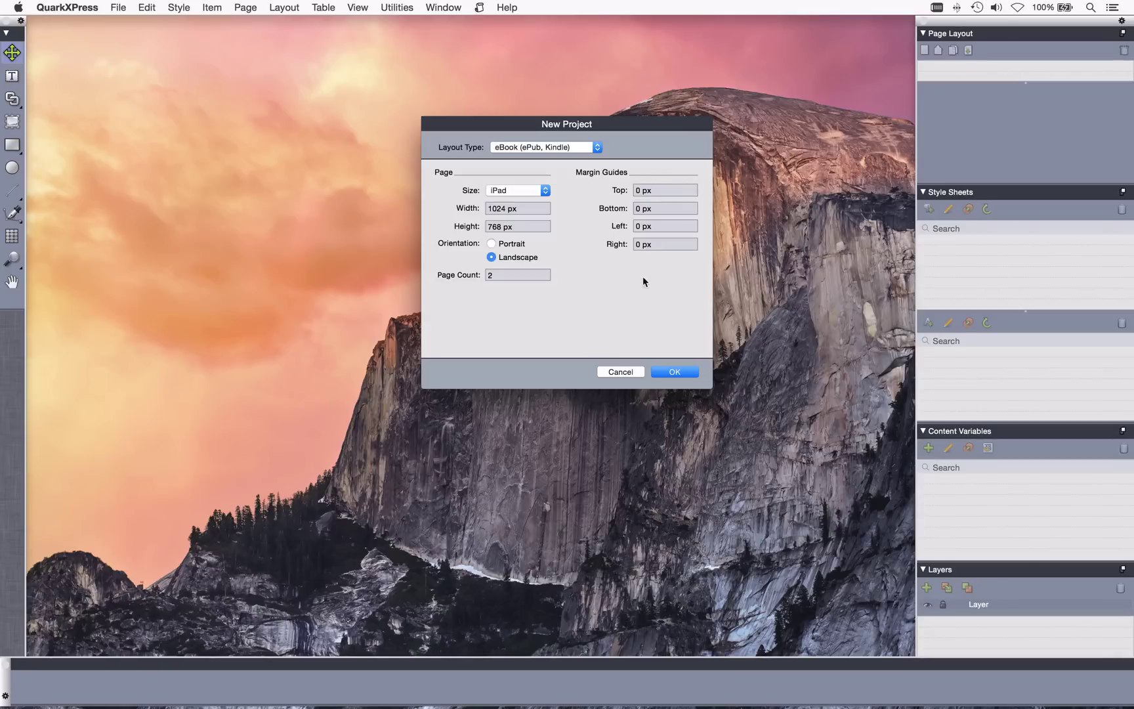
Create the two-page landscape iPad eBook project at 1024 × 768 px and delete the full-page picture box from page 1
{"action": "left_click", "coordinate": [672, 372]}
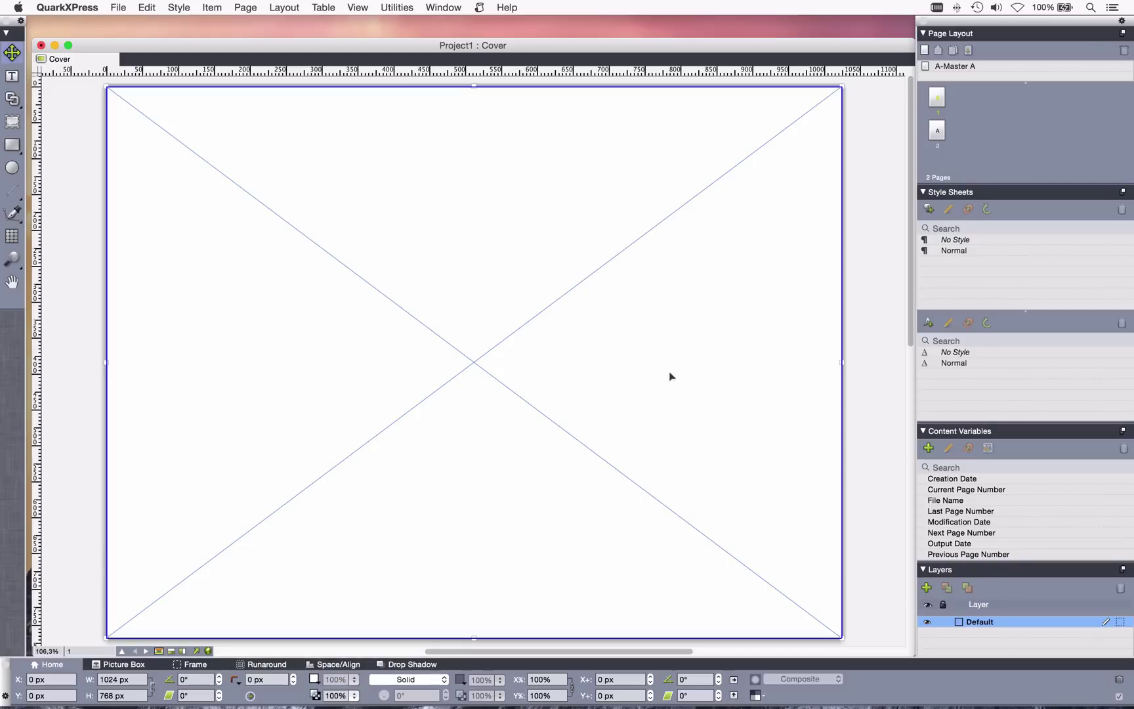
{"action": "left_click", "coordinate": [68, 46]}
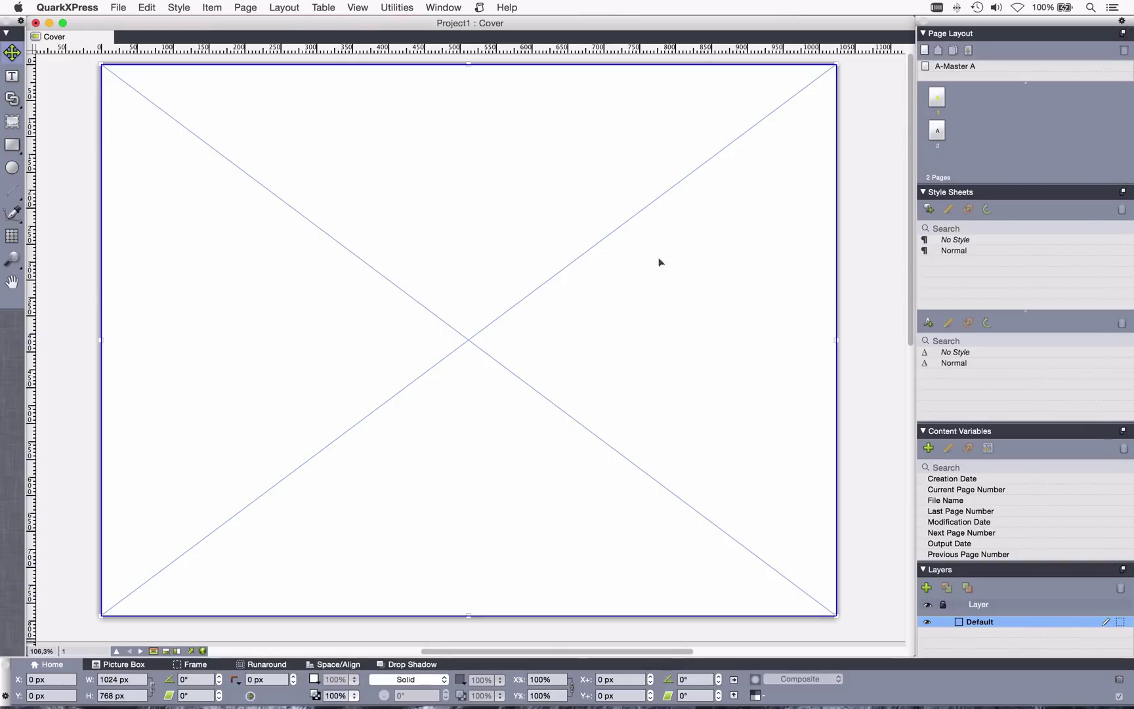
{"action": "double_click", "coordinate": [936, 128]}
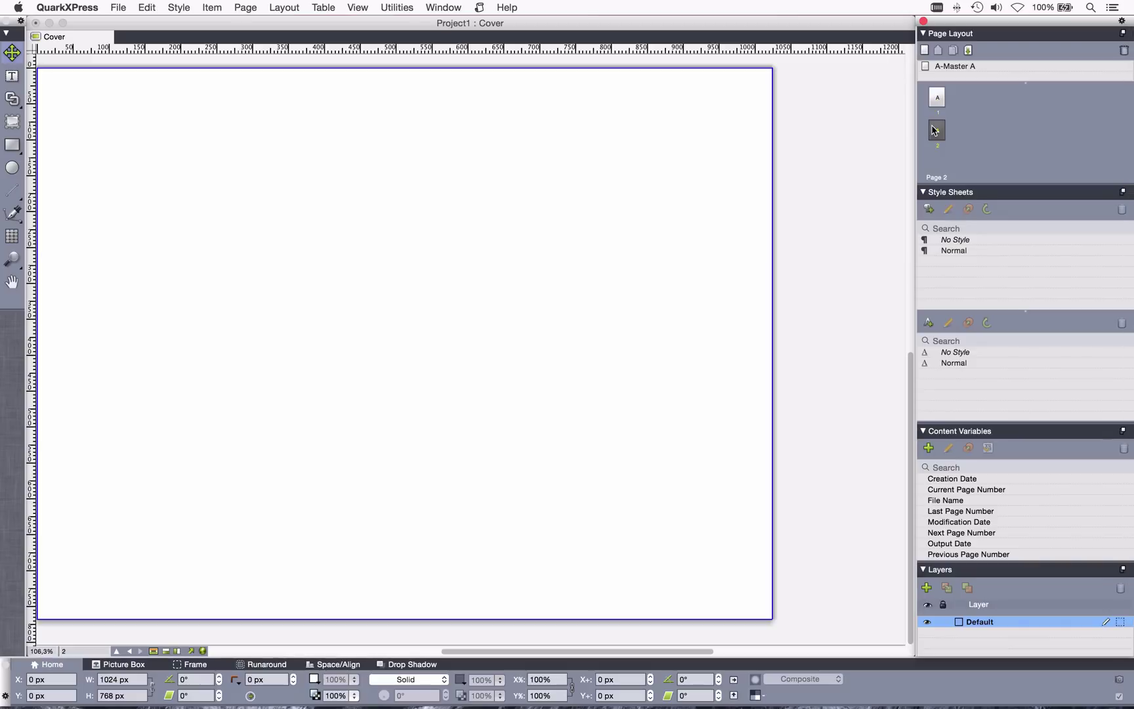
{"action": "double_click", "coordinate": [937, 97]}
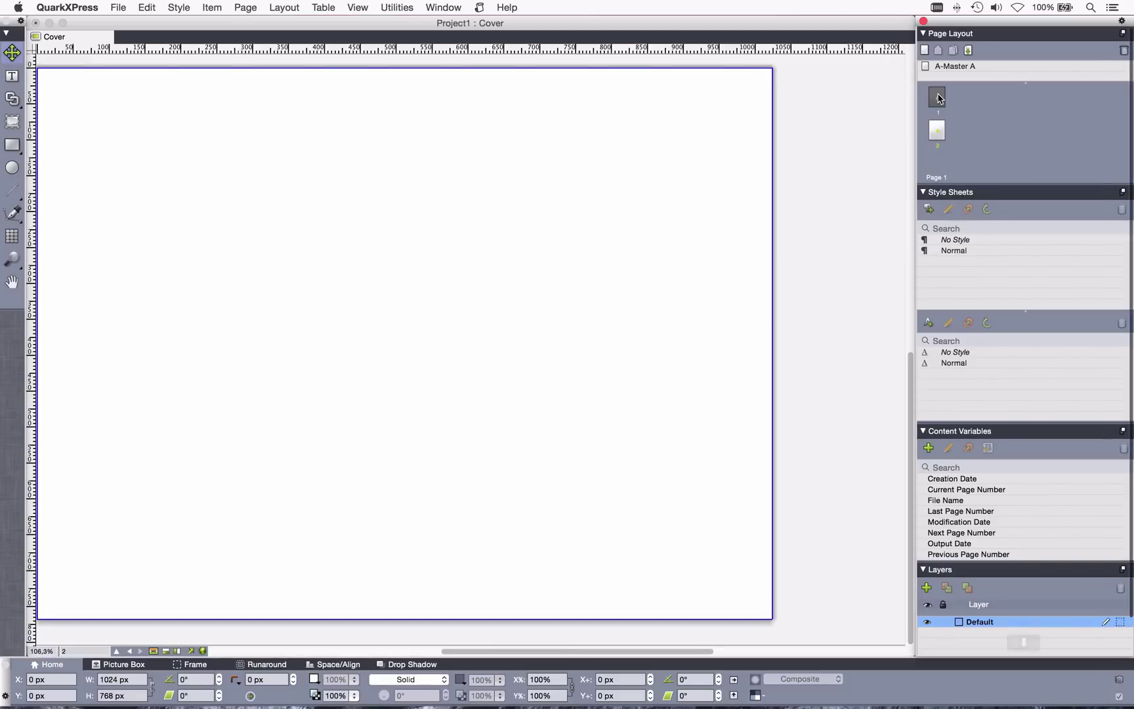
{"action": "key", "text": "super+k"}
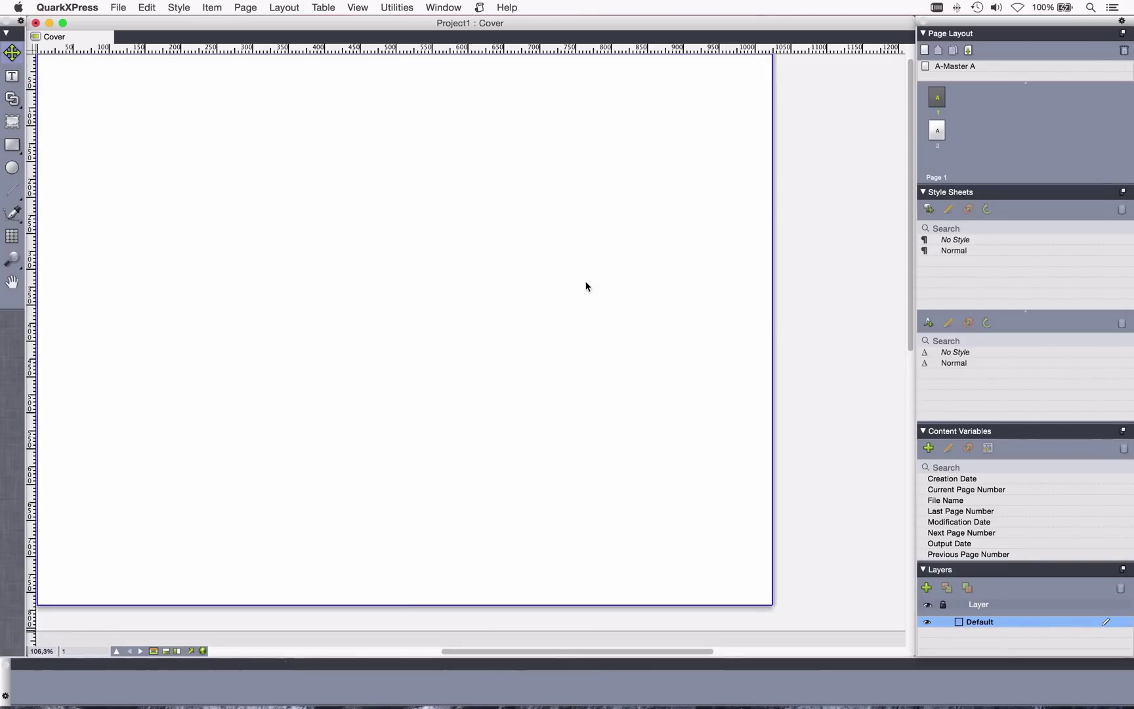
Draw a text box about 854 × 529 px on page 1 and enter "Page 1" in it
{"action": "scroll", "coordinate": [428, 252], "scroll_direction": "left", "scroll_amount": 3}
{"action": "scroll", "coordinate": [428, 252], "scroll_direction": "up", "scroll_amount": 1}
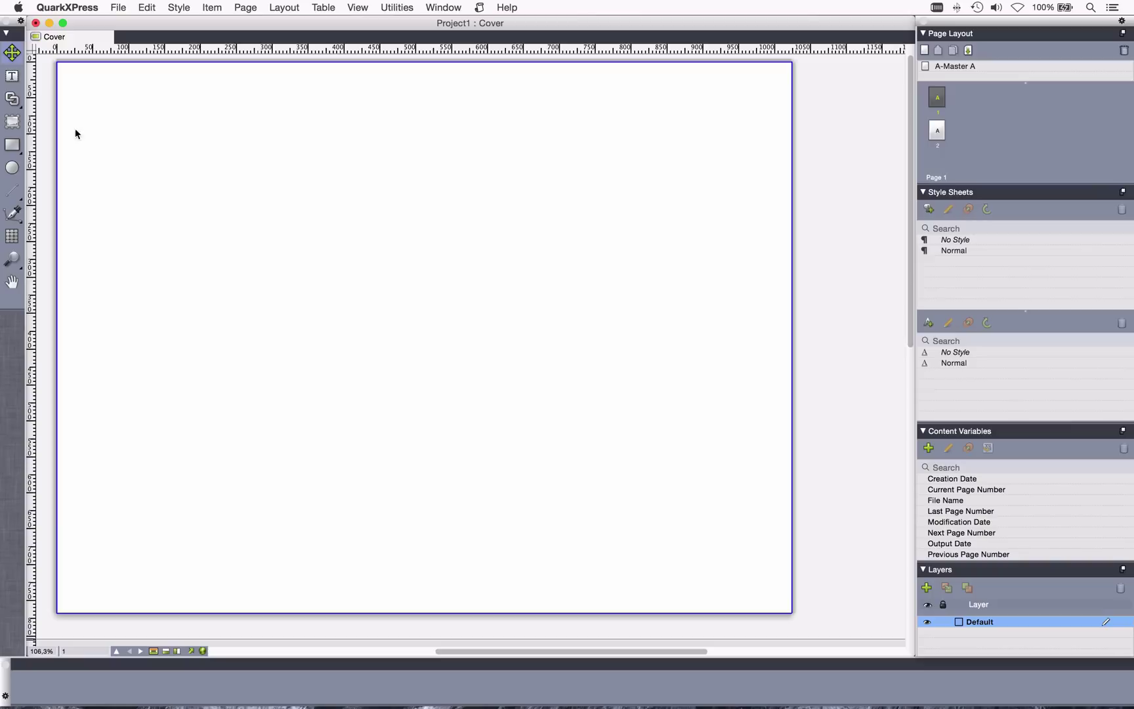
{"action": "left_click", "coordinate": [12, 76]}
{"action": "left_click_drag", "start_coordinate": [120, 126], "coordinate": [734, 506]}
{"action": "type", "text": "Page"}
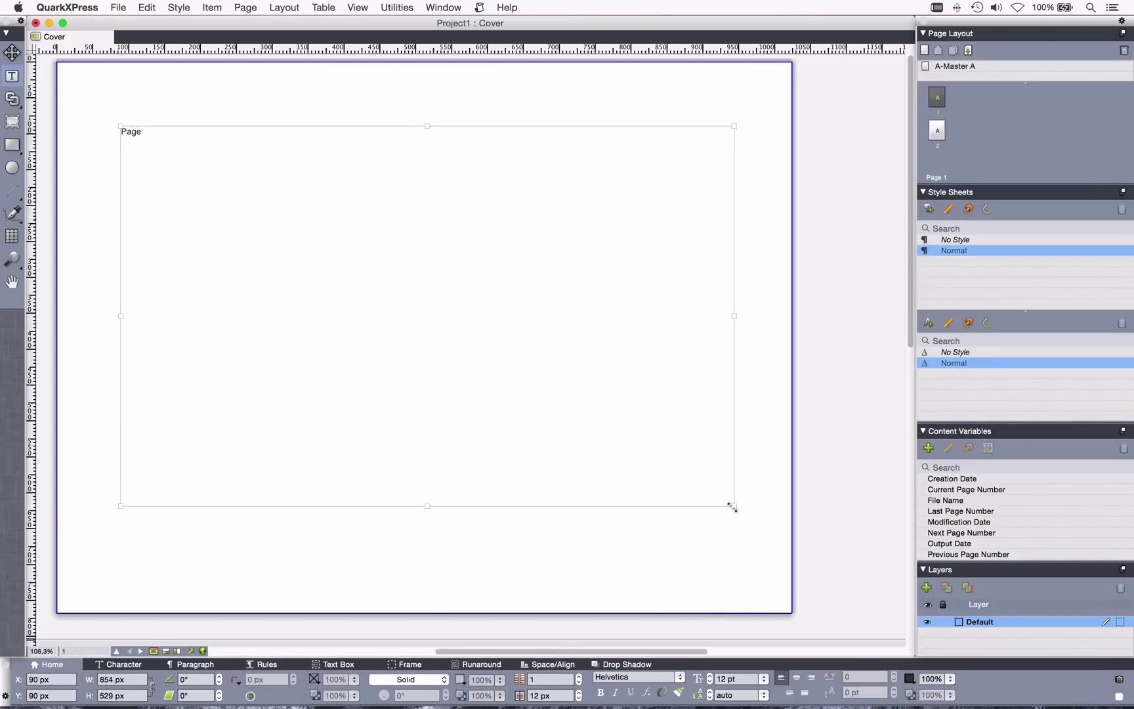
{"action": "type", "text": " 1"}
Set all the text in the page 1 text box to 72 pt
{"action": "key", "text": "super+a"}
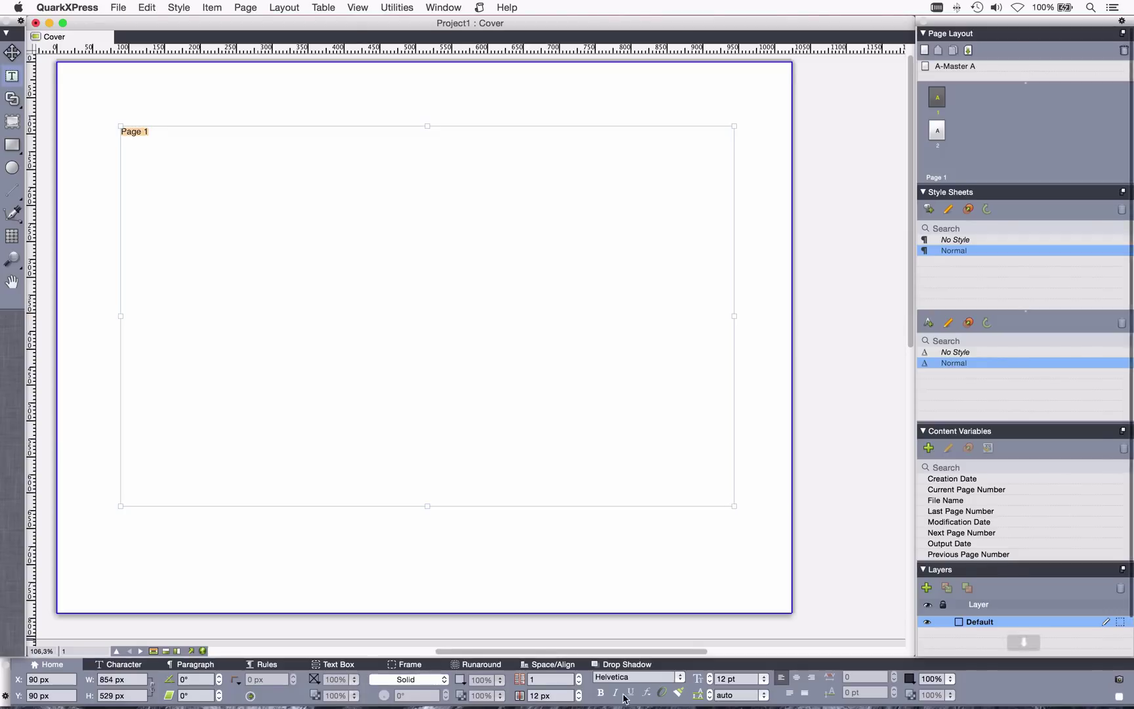
{"action": "left_click", "coordinate": [765, 679]}
{"action": "scroll", "coordinate": [741, 656], "scroll_direction": "down", "scroll_amount": 2}
{"action": "left_click", "coordinate": [732, 666]}
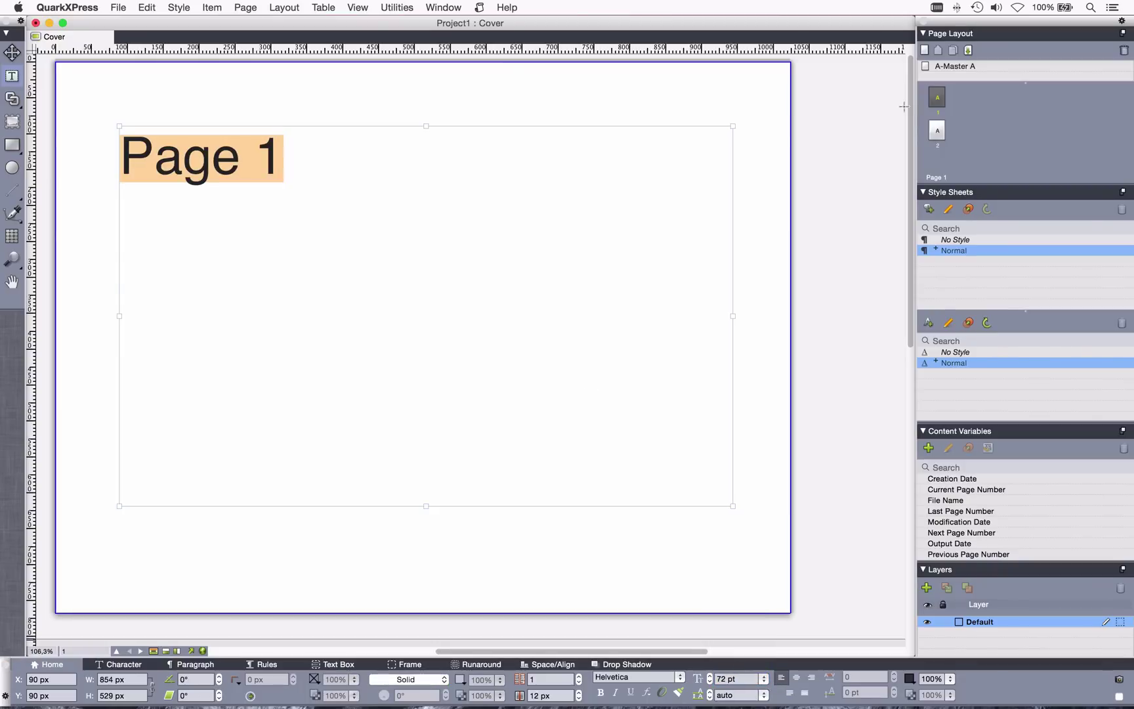
Draw a text box about 467 × 253 px on page 2 and enter "Next page" in it
{"action": "double_click", "coordinate": [937, 129]}
{"action": "left_click", "coordinate": [12, 76]}
{"action": "left_click_drag", "start_coordinate": [208, 228], "coordinate": [542, 412]}
{"action": "type", "text": "Next page"}
Set the "Next page" text to 72 pt
{"action": "key", "text": "super+a"}
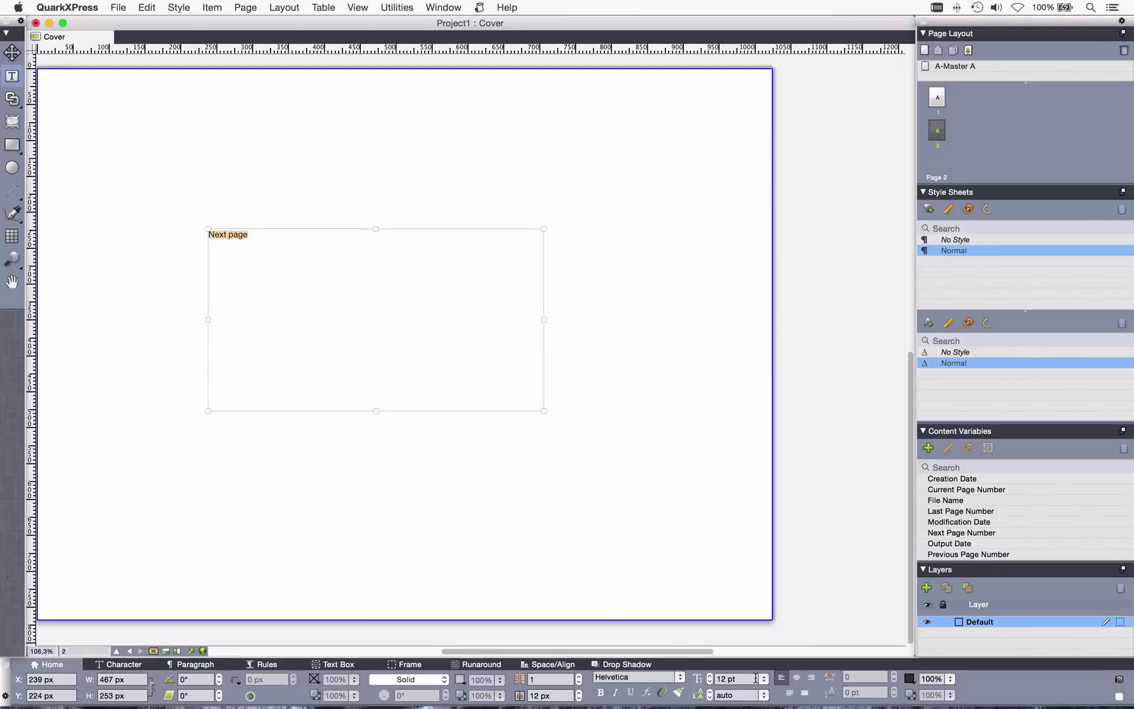
{"action": "left_click", "coordinate": [764, 678]}
{"action": "scroll", "coordinate": [740, 664], "scroll_direction": "down", "scroll_amount": 2}
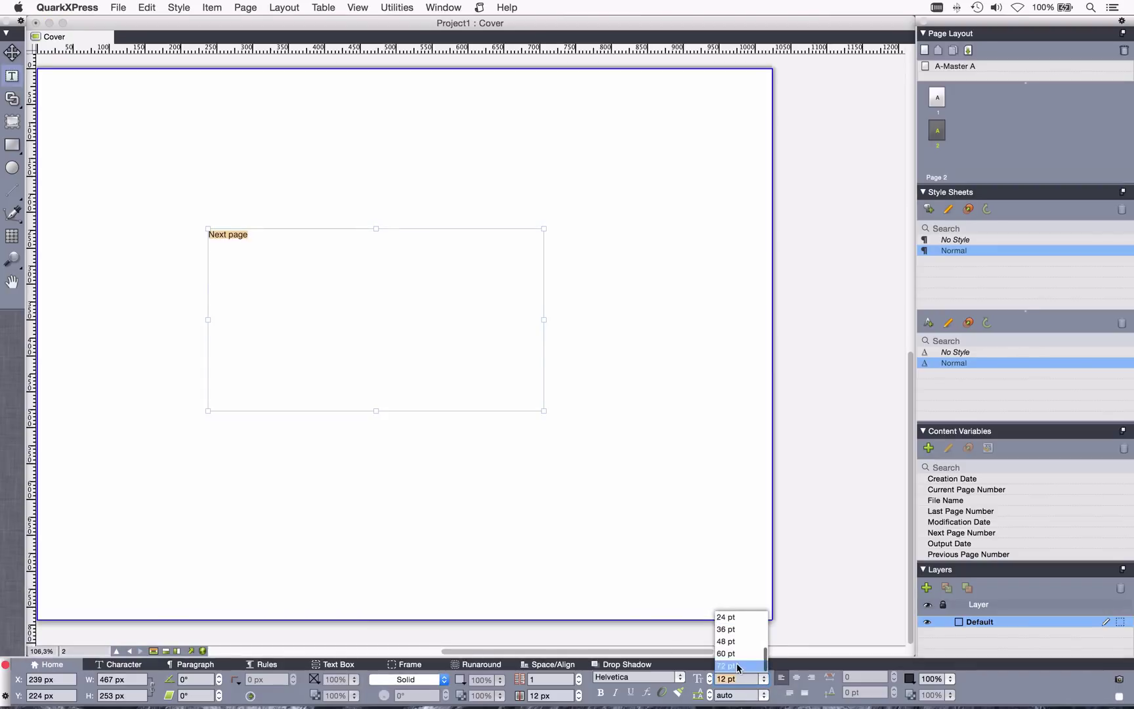
{"action": "left_click", "coordinate": [726, 665]}
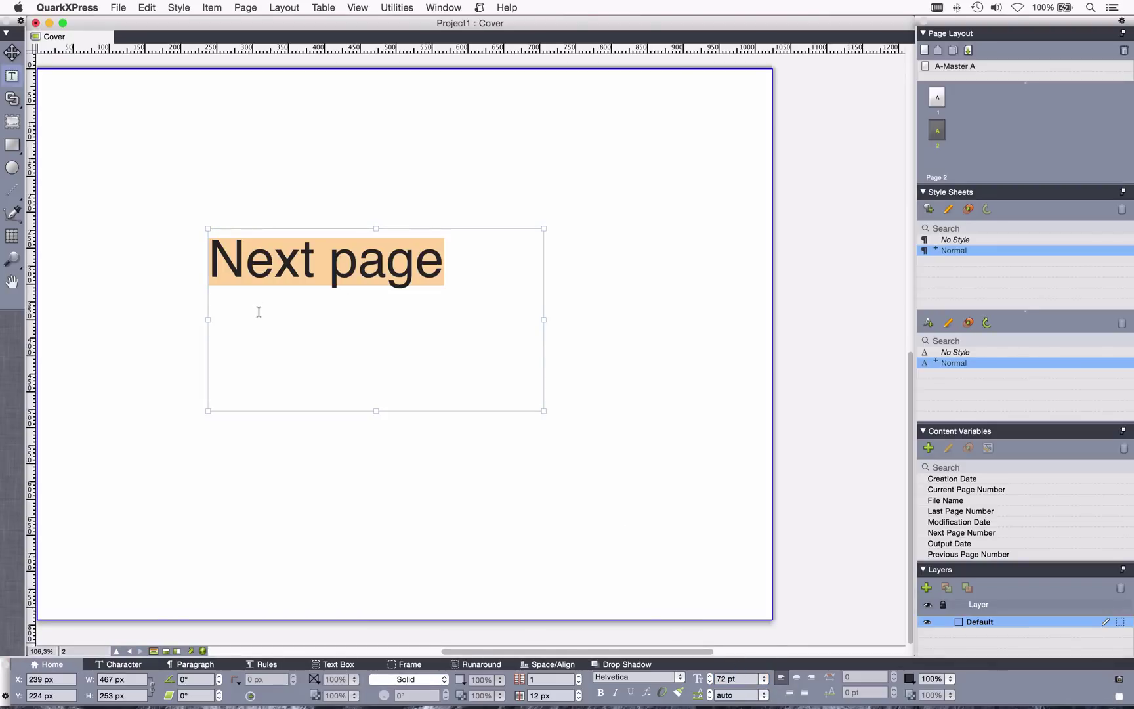
Start exporting the layout as ePub with the Reflow eBook type, and look at the picture export options without changing them
{"action": "left_click", "coordinate": [118, 8]}
{"action": "mouse_move", "coordinate": [152, 169]}
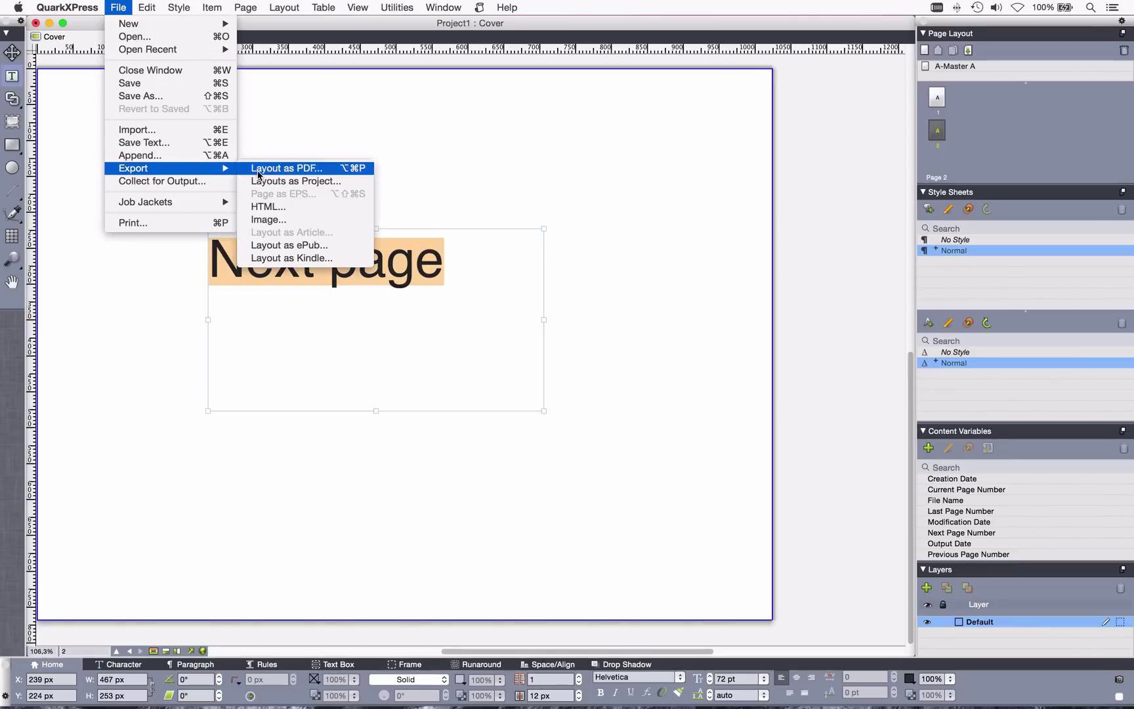
{"action": "left_click", "coordinate": [348, 246]}
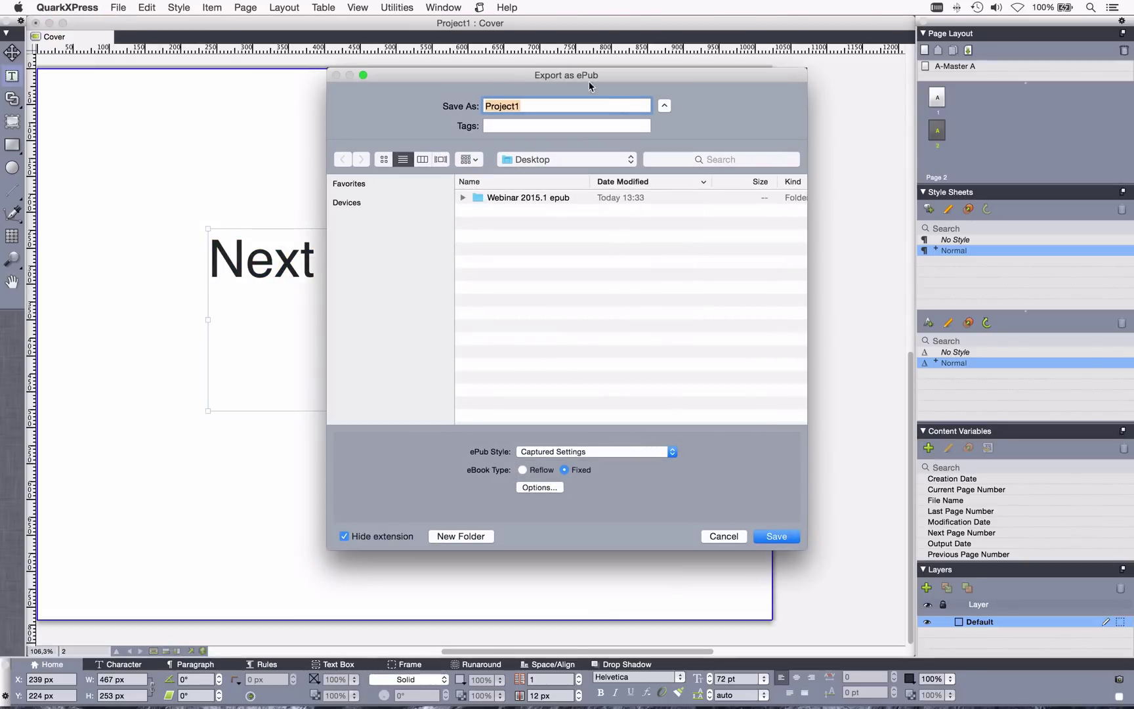
{"action": "left_click", "coordinate": [537, 473]}
{"action": "left_click", "coordinate": [552, 491]}
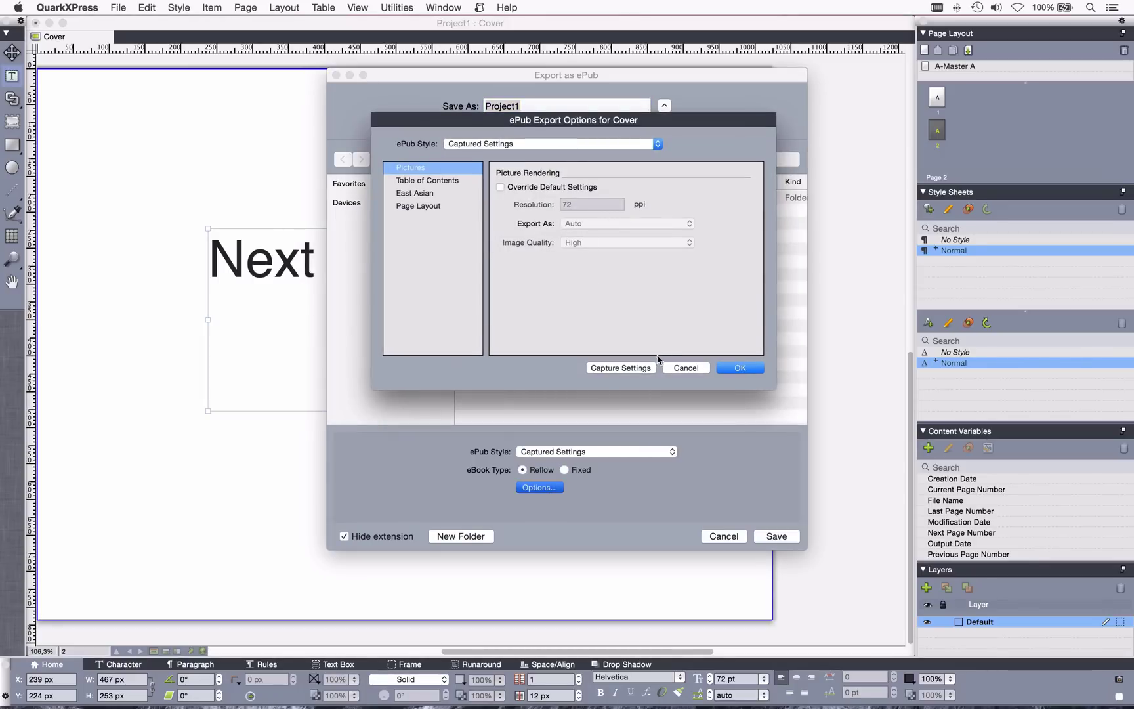
{"action": "left_click", "coordinate": [681, 369]}
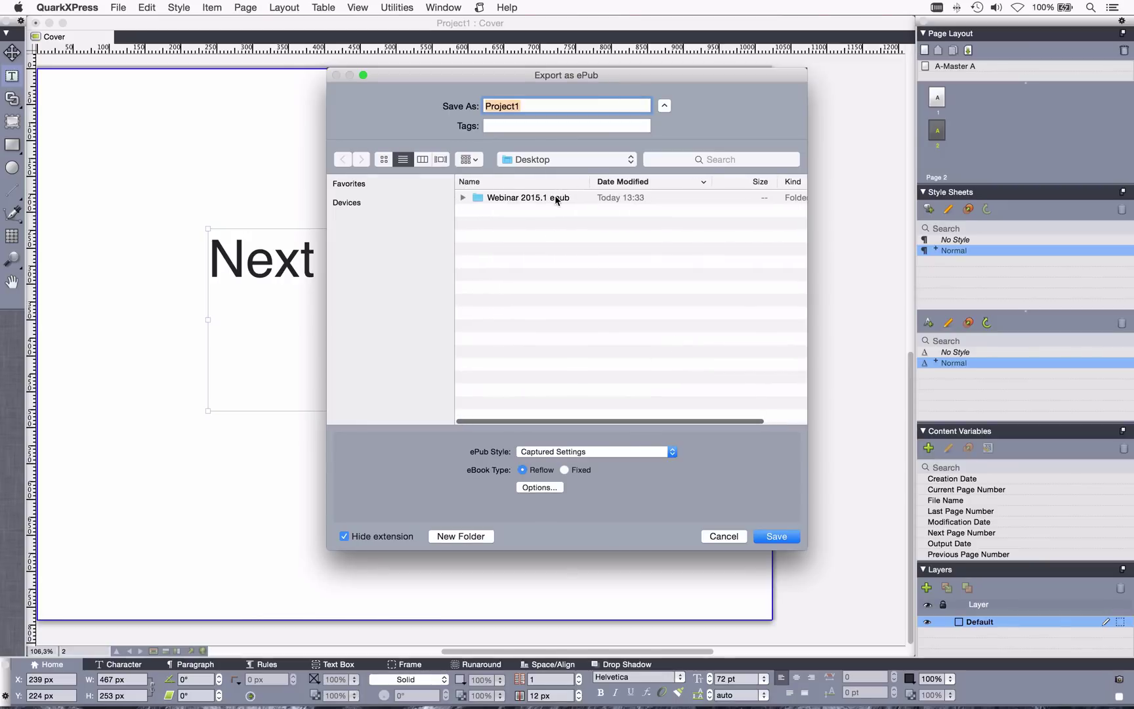
Save the ePub as epub1 on the Desktop, agreeing to collect its fonts
{"action": "type", "text": "epub1"}
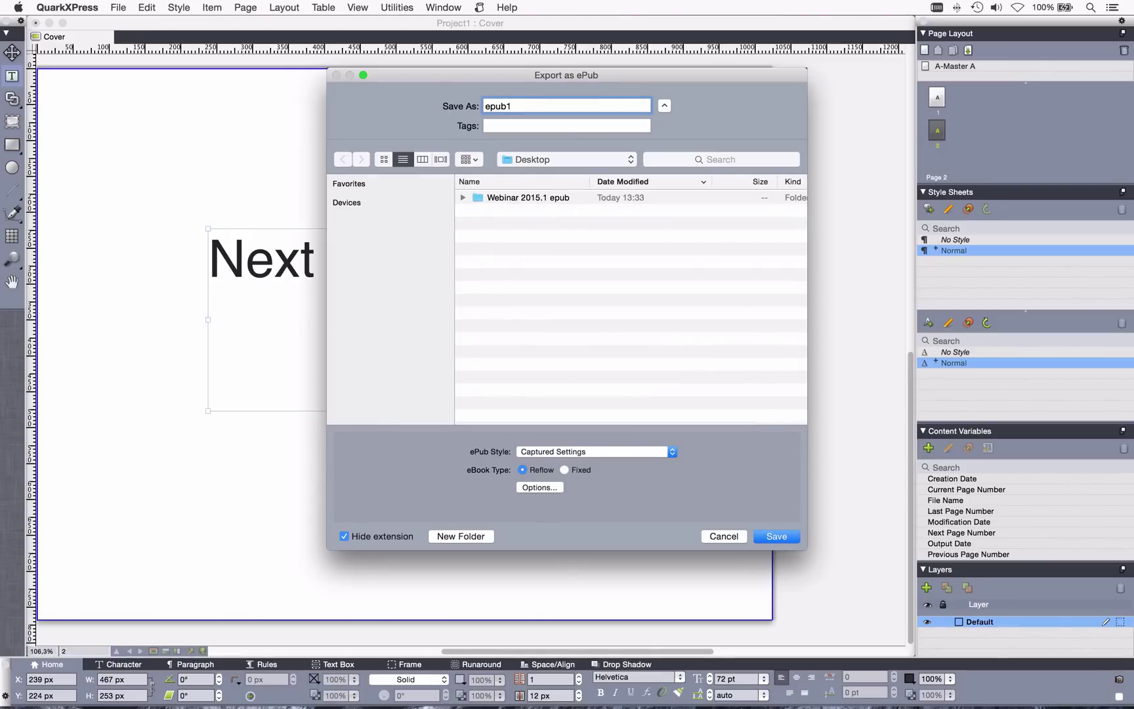
{"action": "left_click", "coordinate": [777, 537]}
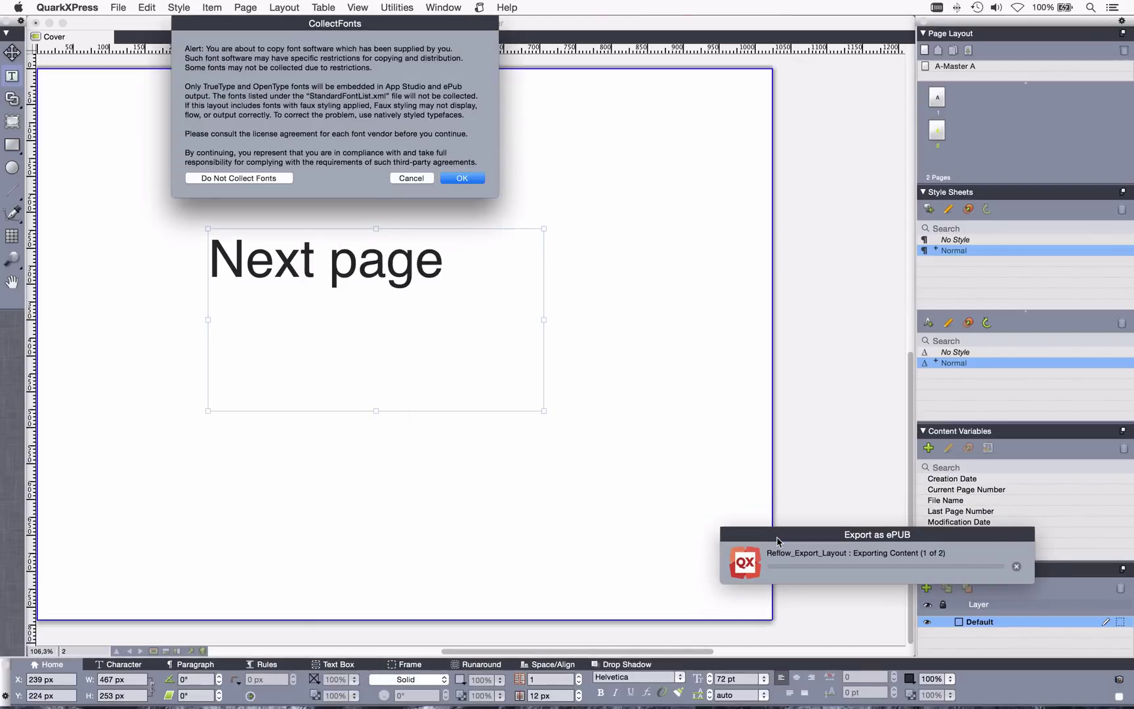
{"action": "left_click", "coordinate": [454, 179]}
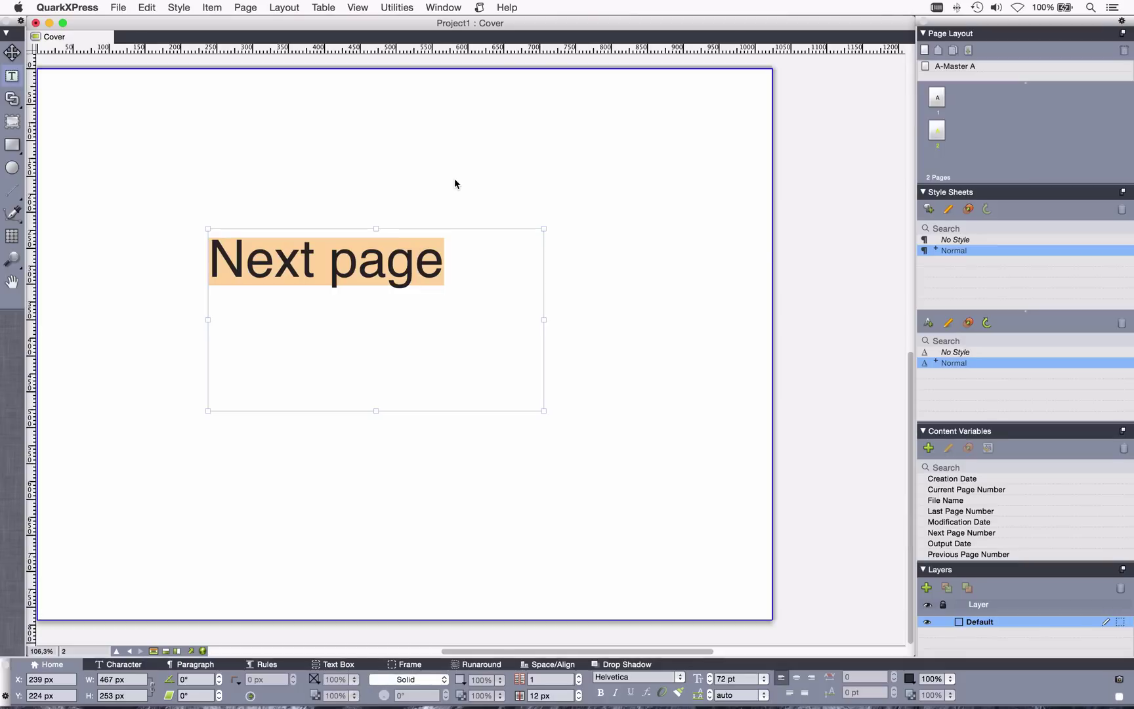
Hide QuarkXPress, switch to Finder and open the exported epub1.epub from the Desktop folder in iBooks
{"action": "key", "text": "super+h"}
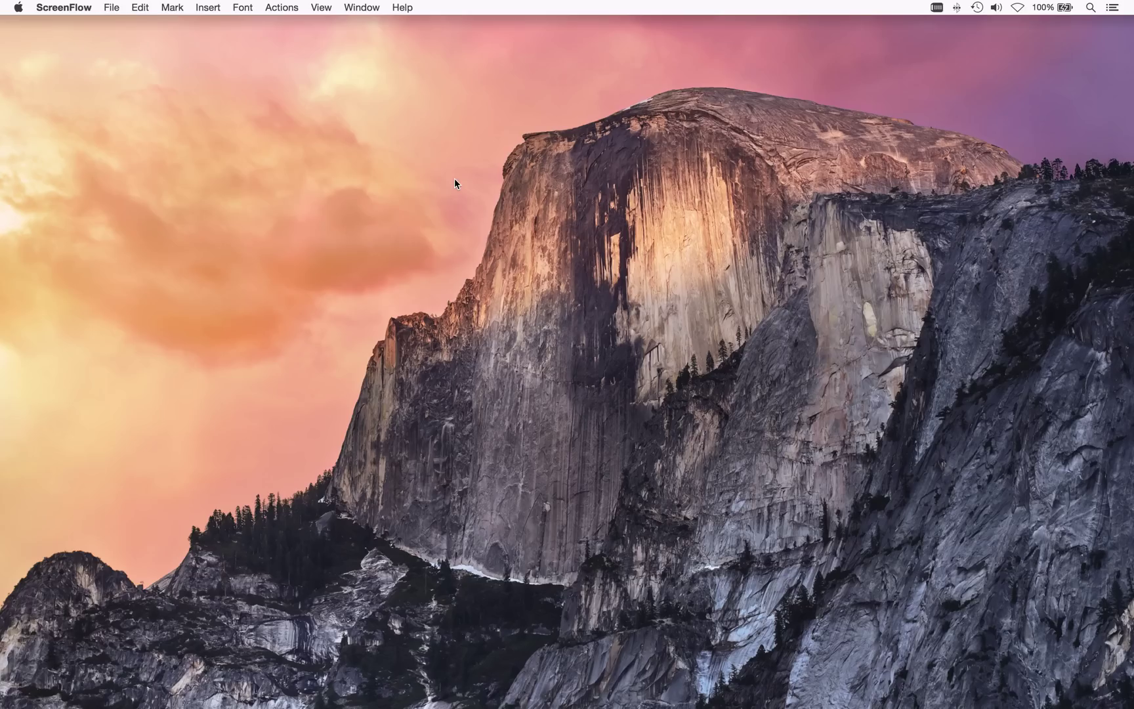
{"action": "key", "text": "super+Tab"}
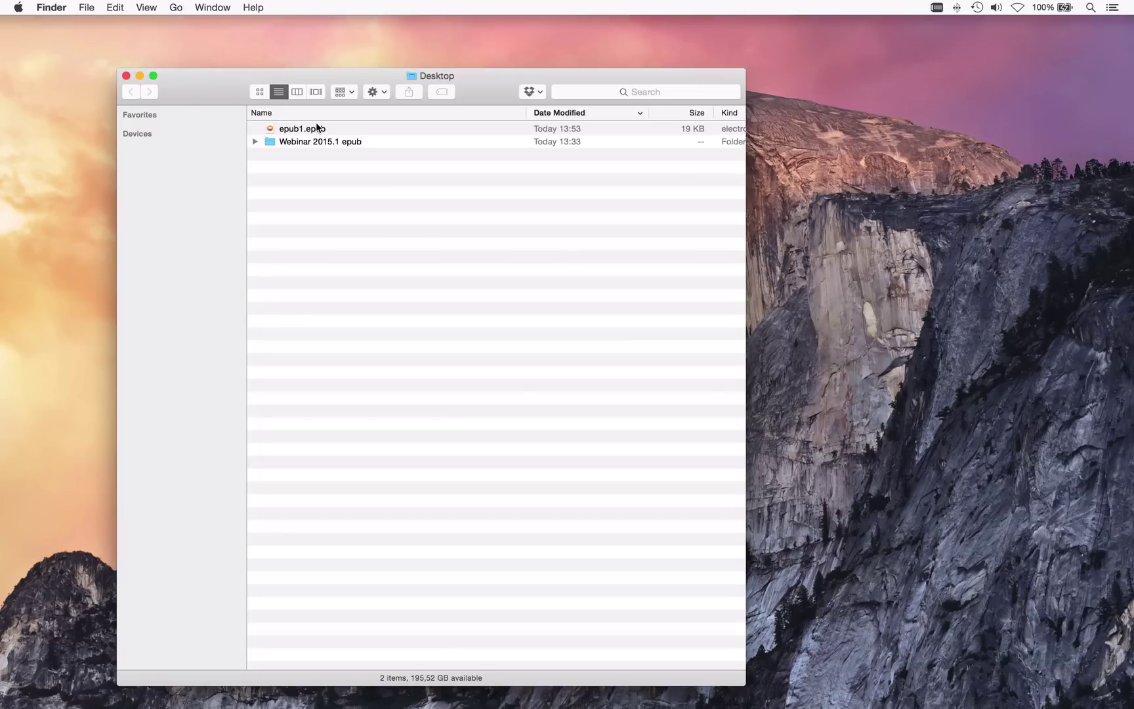
{"action": "left_click", "coordinate": [317, 128]}
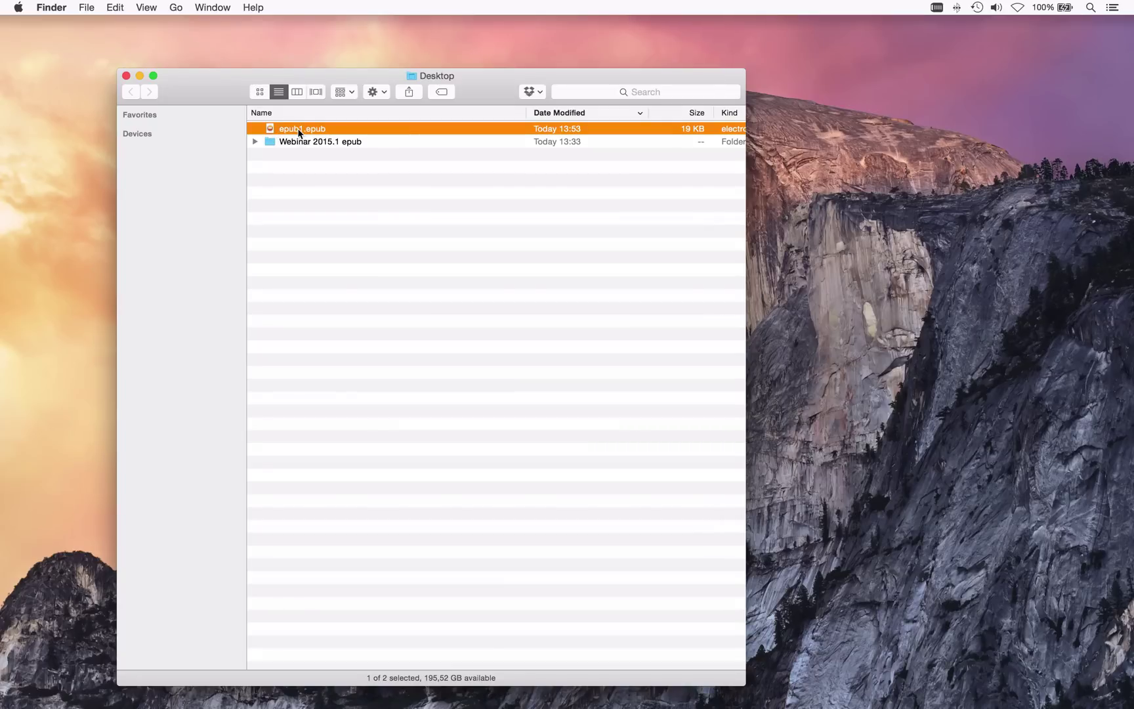
{"action": "double_click", "coordinate": [271, 129]}
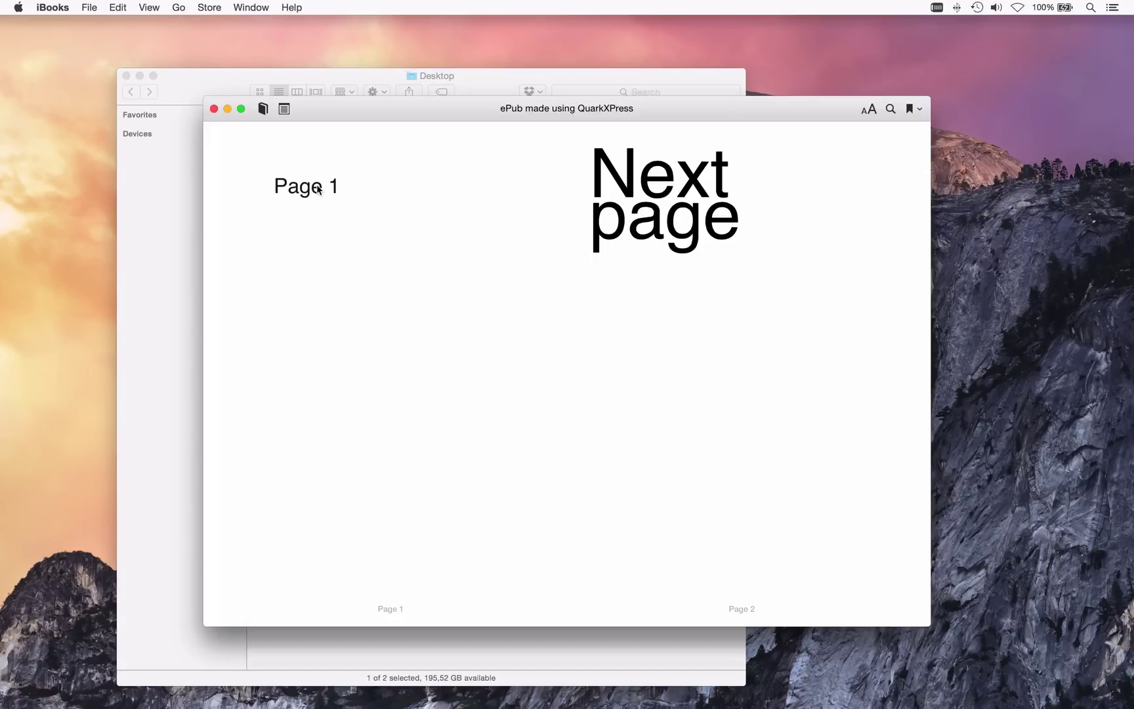
Examine the text of the two pages in iBooks by selecting the words "Next page" in different ways
{"action": "left_click_drag", "start_coordinate": [590, 166], "coordinate": [782, 254]}
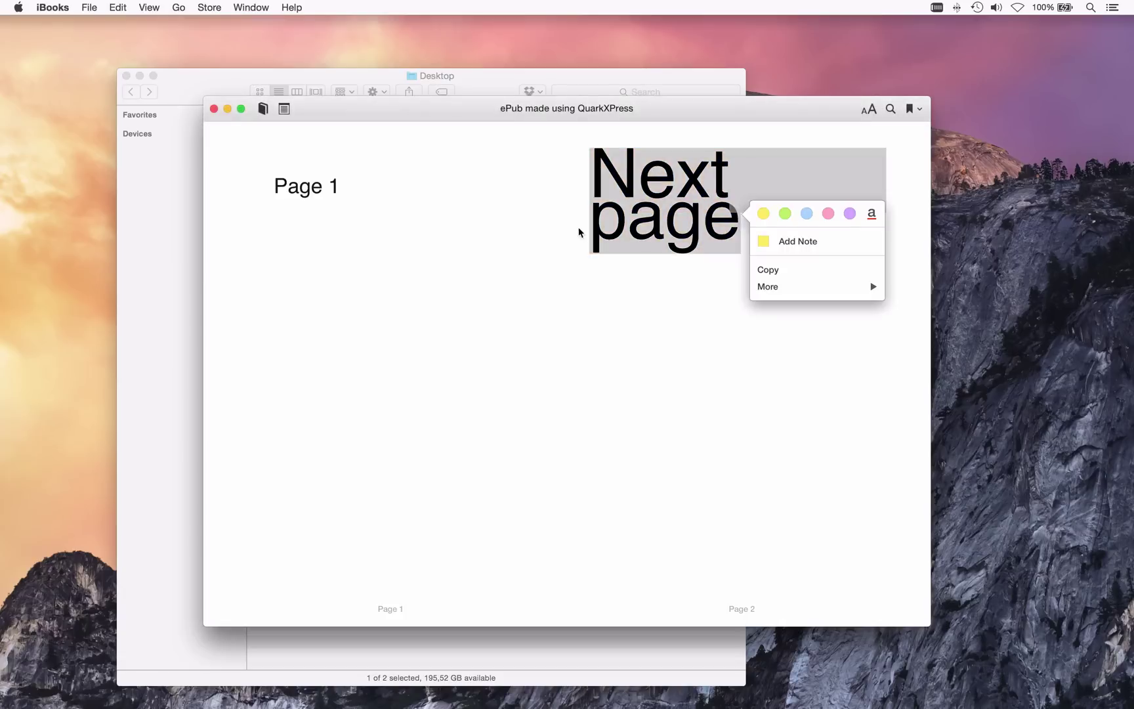
{"action": "key", "text": "Escape"}
{"action": "left_click", "coordinate": [444, 177]}
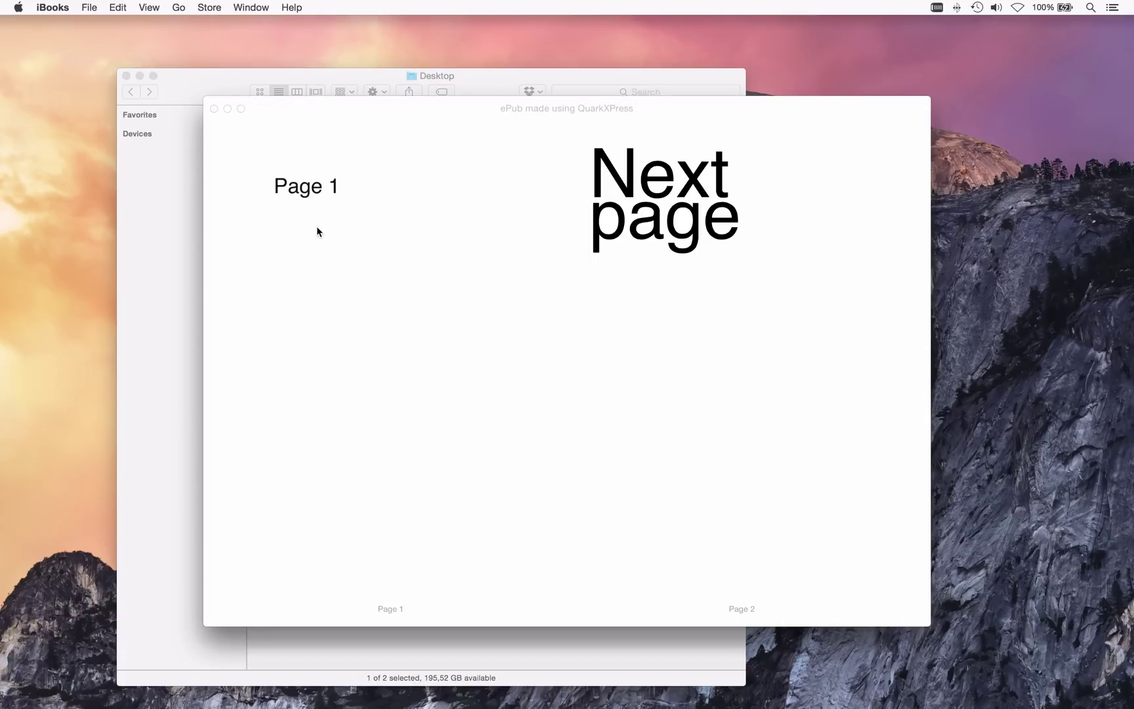
{"action": "left_click_drag", "start_coordinate": [600, 167], "coordinate": [761, 212]}
{"action": "left_click", "coordinate": [705, 226]}
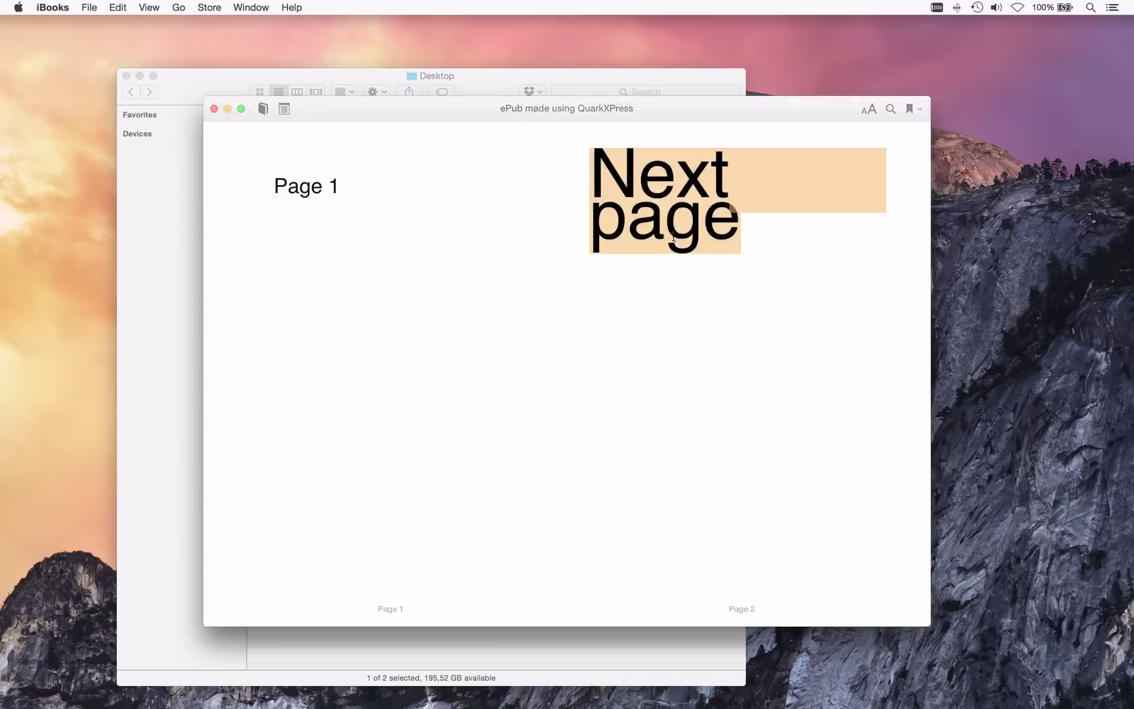
{"action": "left_click_drag", "start_coordinate": [667, 230], "coordinate": [639, 179]}
{"action": "left_click", "coordinate": [662, 276]}
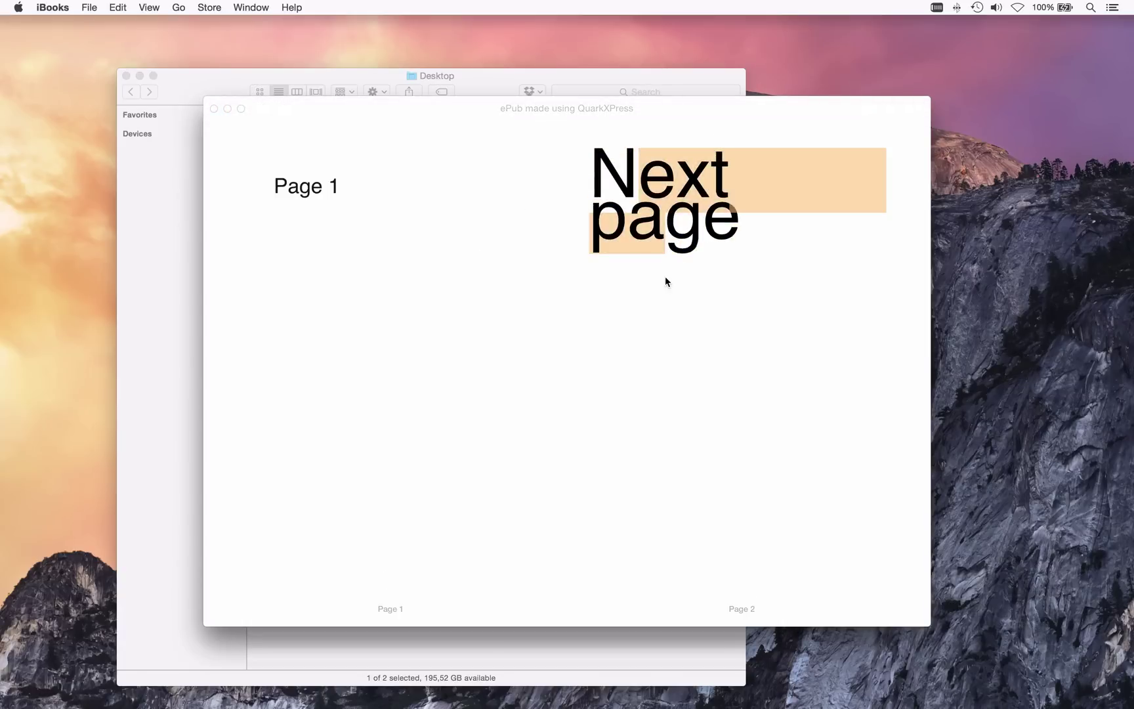
Switch back to Finder, open epub1.epub with calibre and display the book in its E-book viewer
{"action": "left_click", "coordinate": [131, 213]}
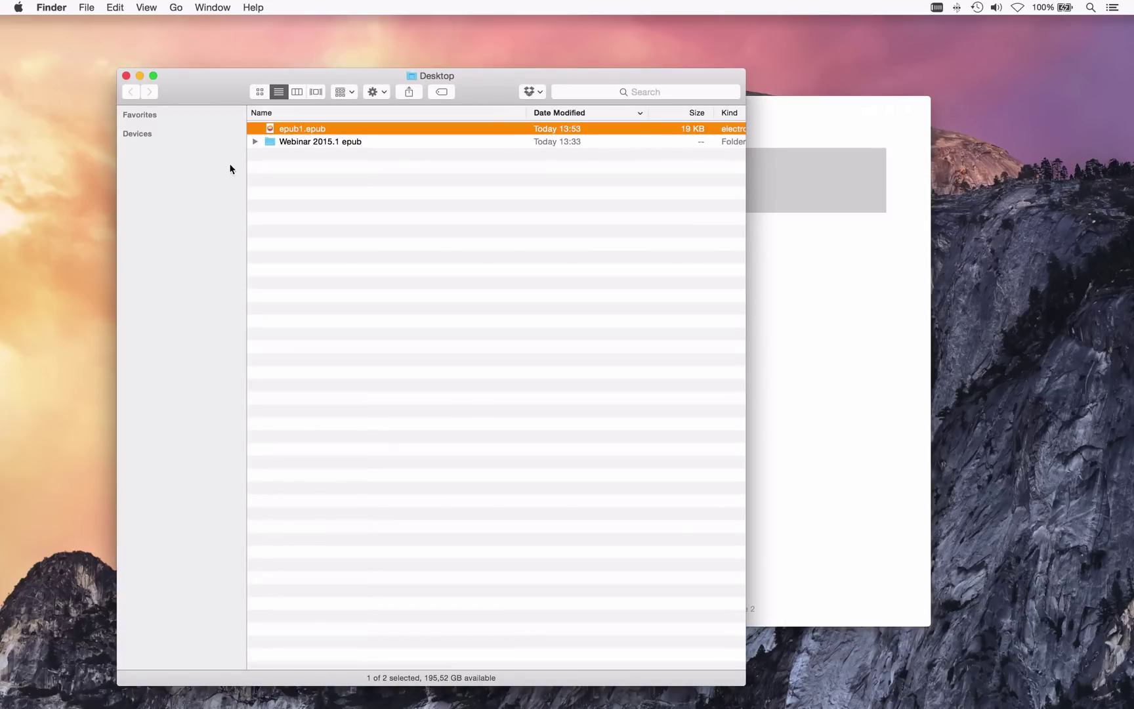
{"action": "right_click", "coordinate": [271, 130]}
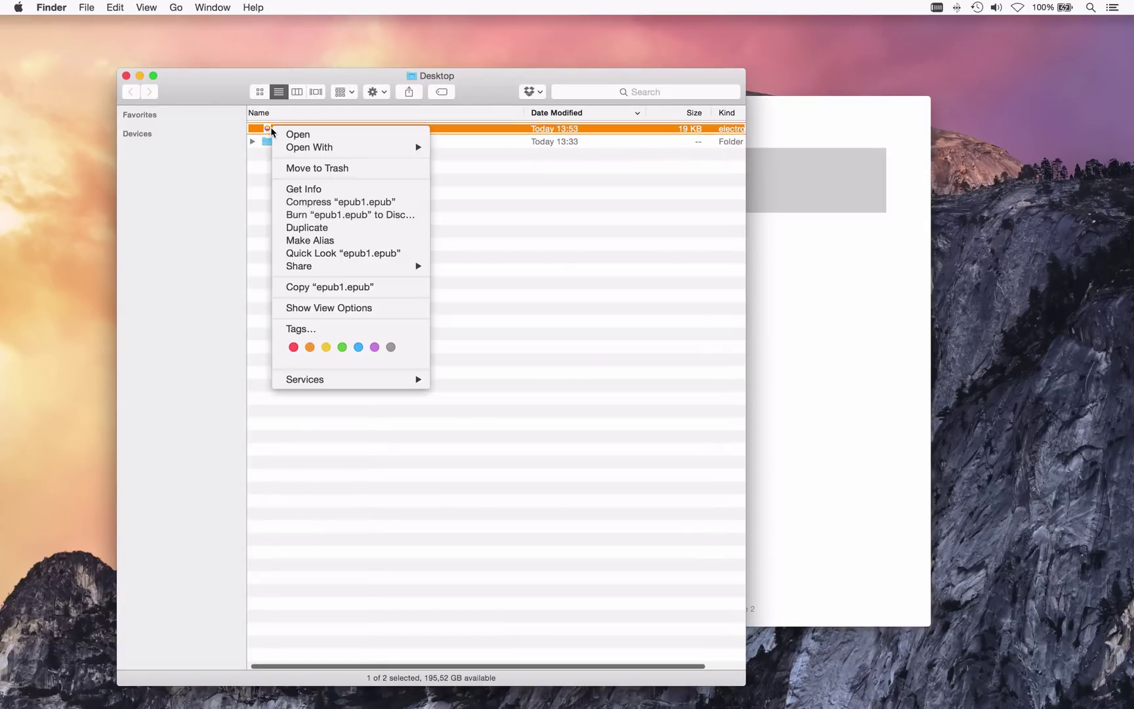
{"action": "mouse_move", "coordinate": [295, 148]}
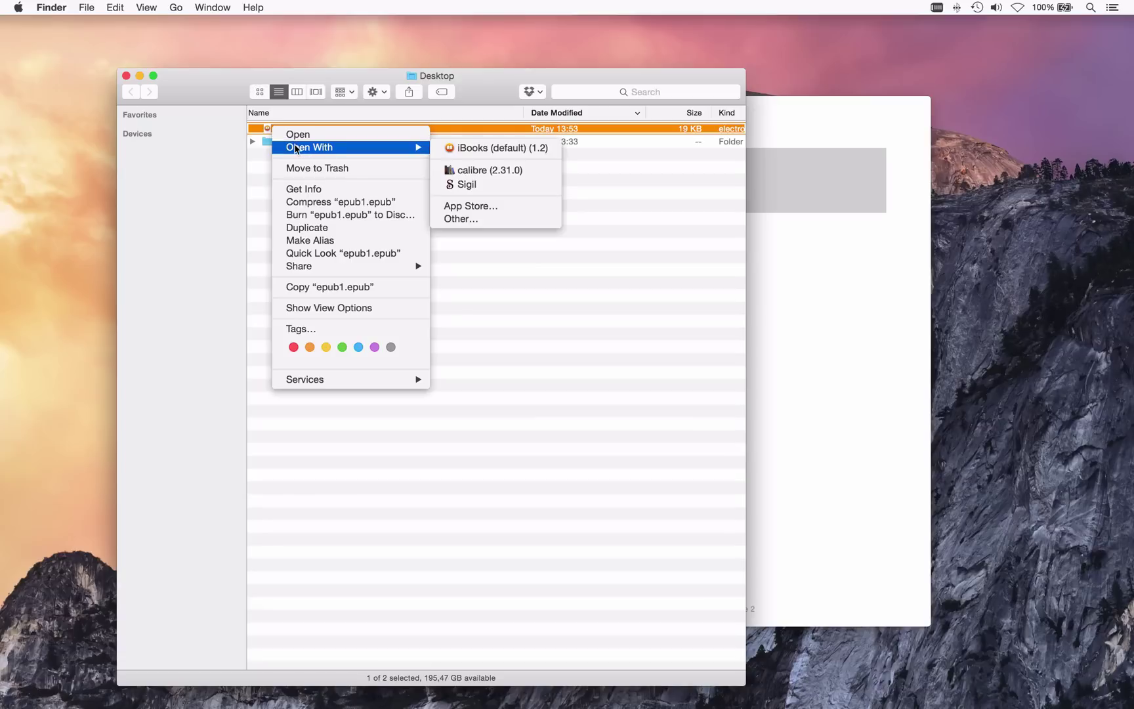
{"action": "left_click", "coordinate": [531, 175]}
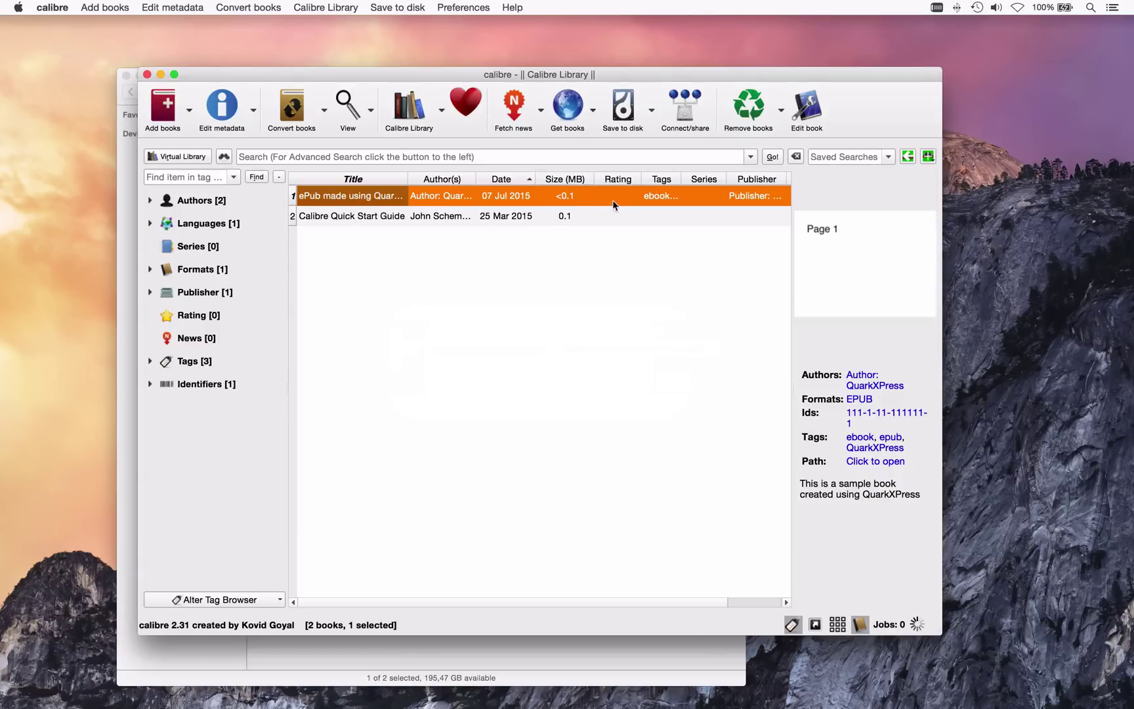
{"action": "double_click", "coordinate": [326, 197]}
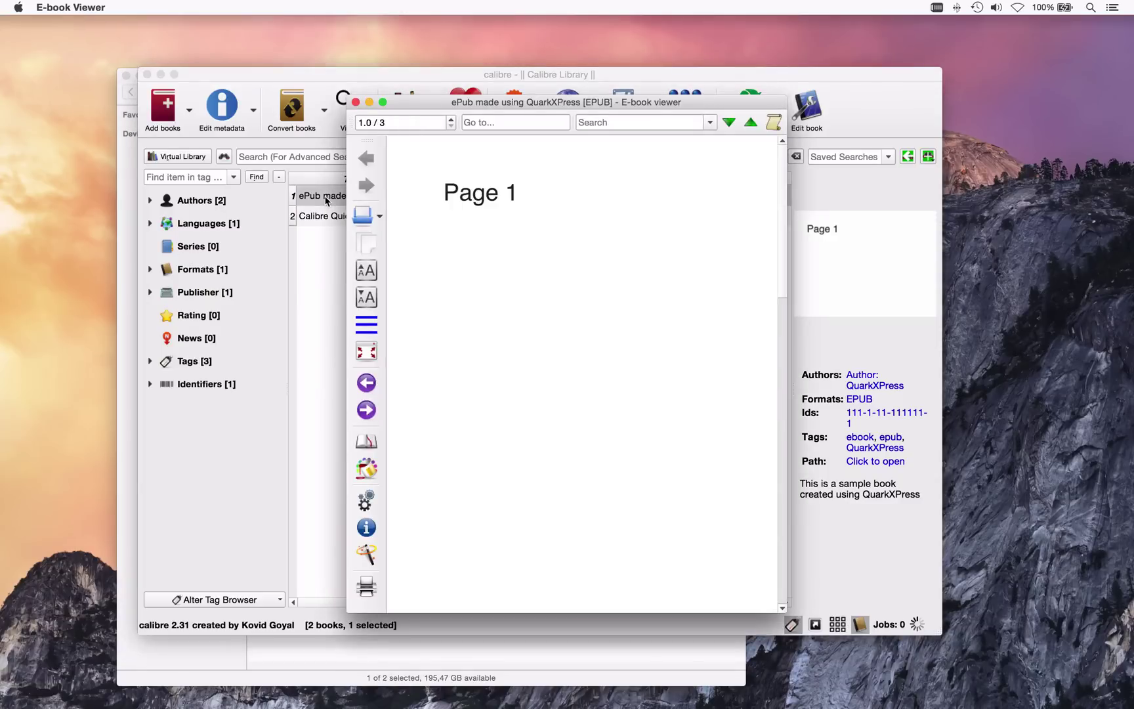
Test text selection on both pages of the ePub in the E-book viewer and return to the Desktop folder in Finder
{"action": "left_click_drag", "start_coordinate": [443, 192], "coordinate": [537, 256]}
{"action": "left_click_drag", "start_coordinate": [469, 199], "coordinate": [583, 312]}
{"action": "mouse_move", "coordinate": [474, 195]}
{"action": "left_mouse_down"}
{"action": "mouse_move", "coordinate": [572, 247]}
{"action": "mouse_move", "coordinate": [768, 295]}
{"action": "mouse_move", "coordinate": [776, 241]}
{"action": "mouse_move", "coordinate": [561, 225]}
{"action": "mouse_move", "coordinate": [517, 286]}
{"action": "mouse_move", "coordinate": [789, 304]}
{"action": "mouse_move", "coordinate": [486, 216]}
{"action": "left_mouse_up"}
{"action": "left_click", "coordinate": [780, 437]}
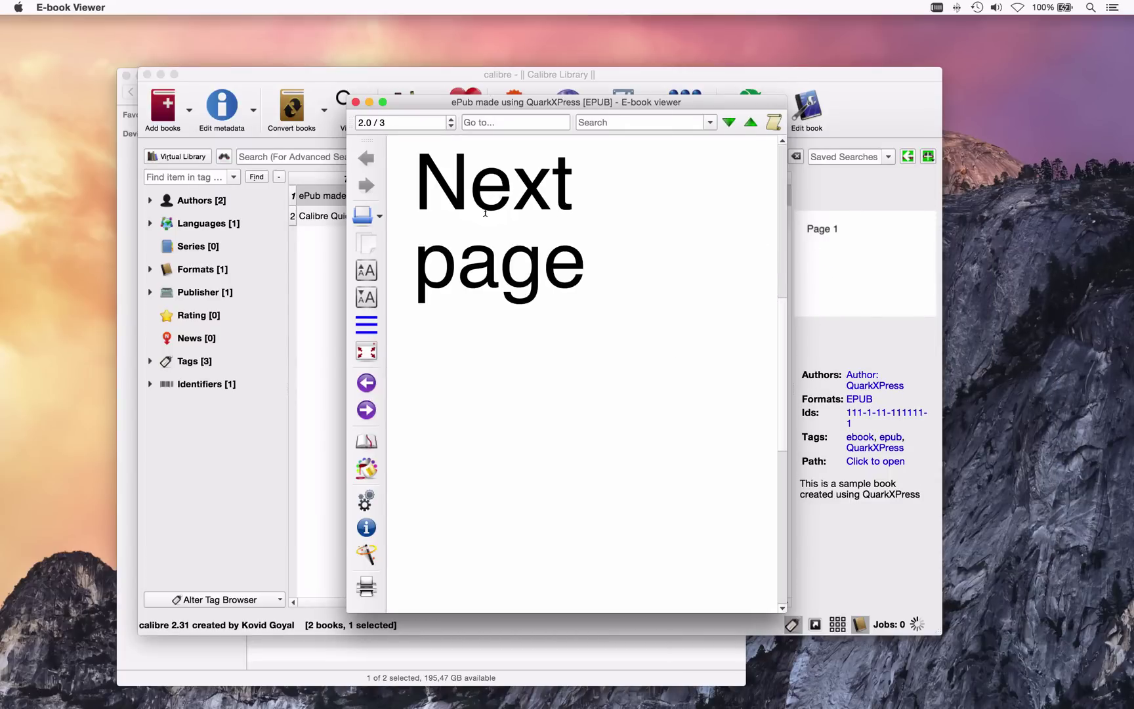
{"action": "left_click_drag", "start_coordinate": [421, 172], "coordinate": [566, 258]}
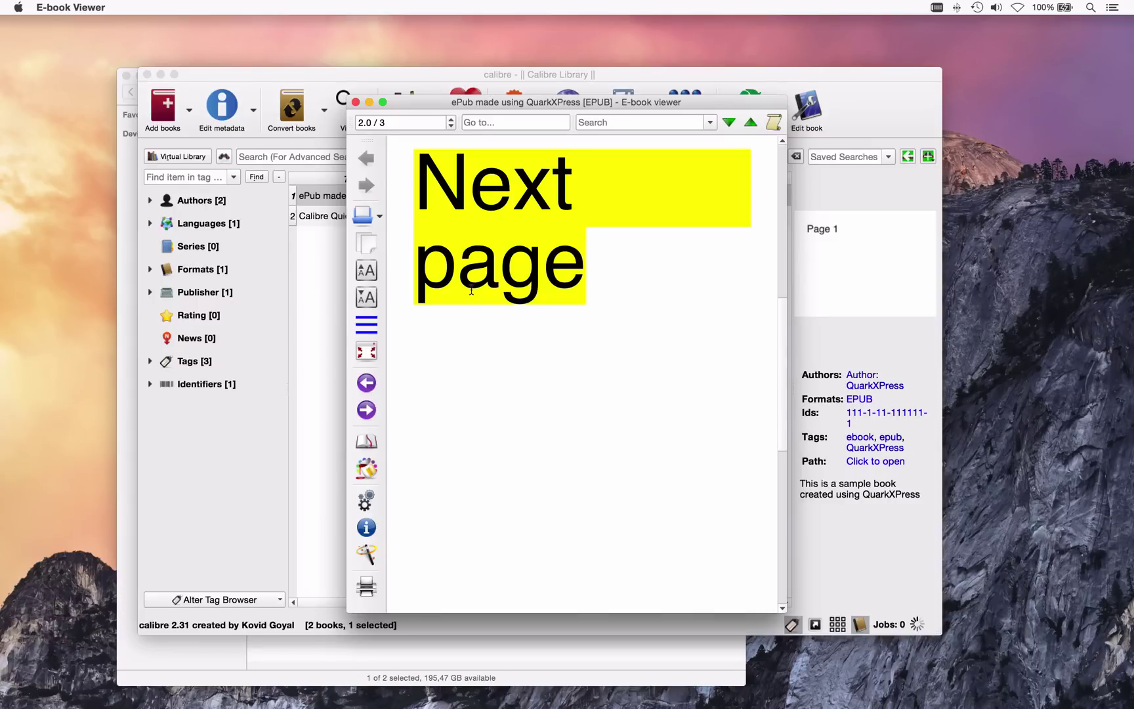
{"action": "left_click", "coordinate": [186, 641]}
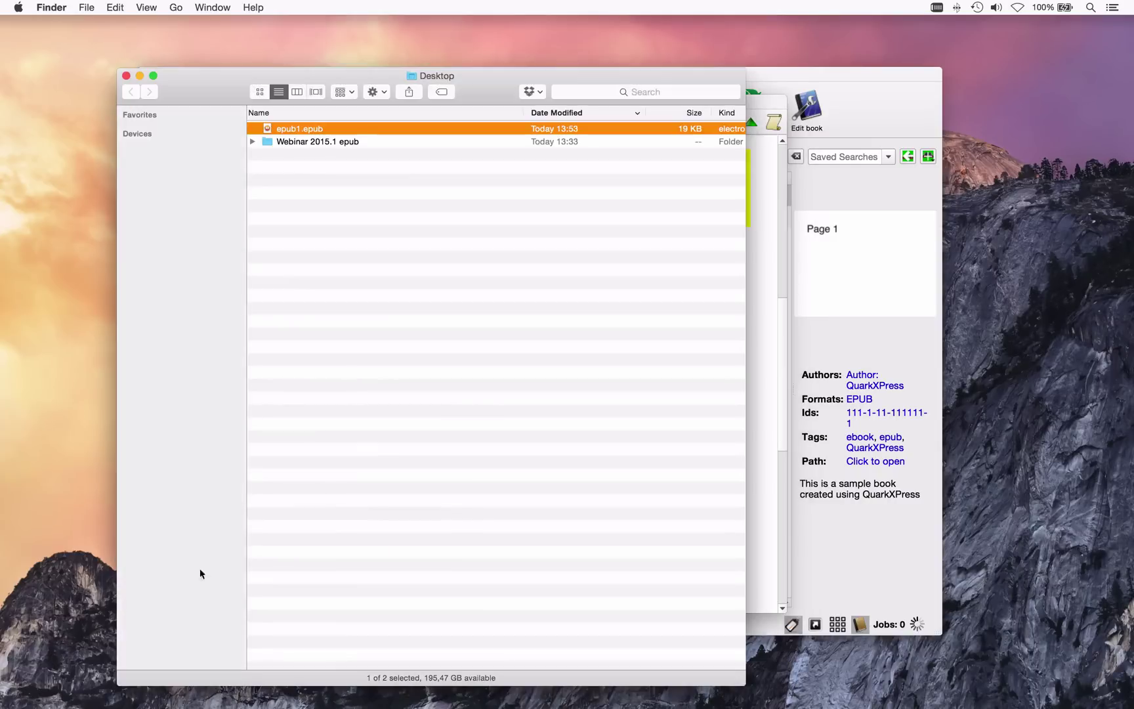
Open epub1.epub from the Desktop folder in Sigil and examine the cover page, Flow_0.xhtml and the contents of the Styles folder
{"action": "right_click", "coordinate": [268, 132]}
{"action": "mouse_move", "coordinate": [296, 148]}
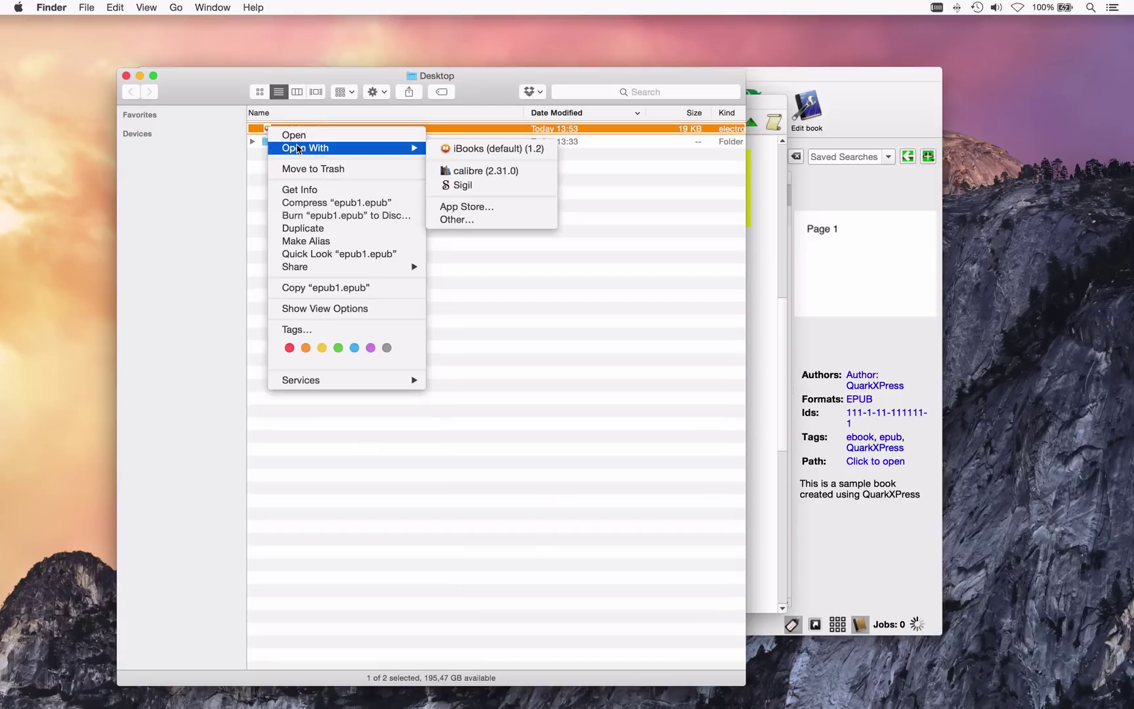
{"action": "left_click", "coordinate": [537, 185]}
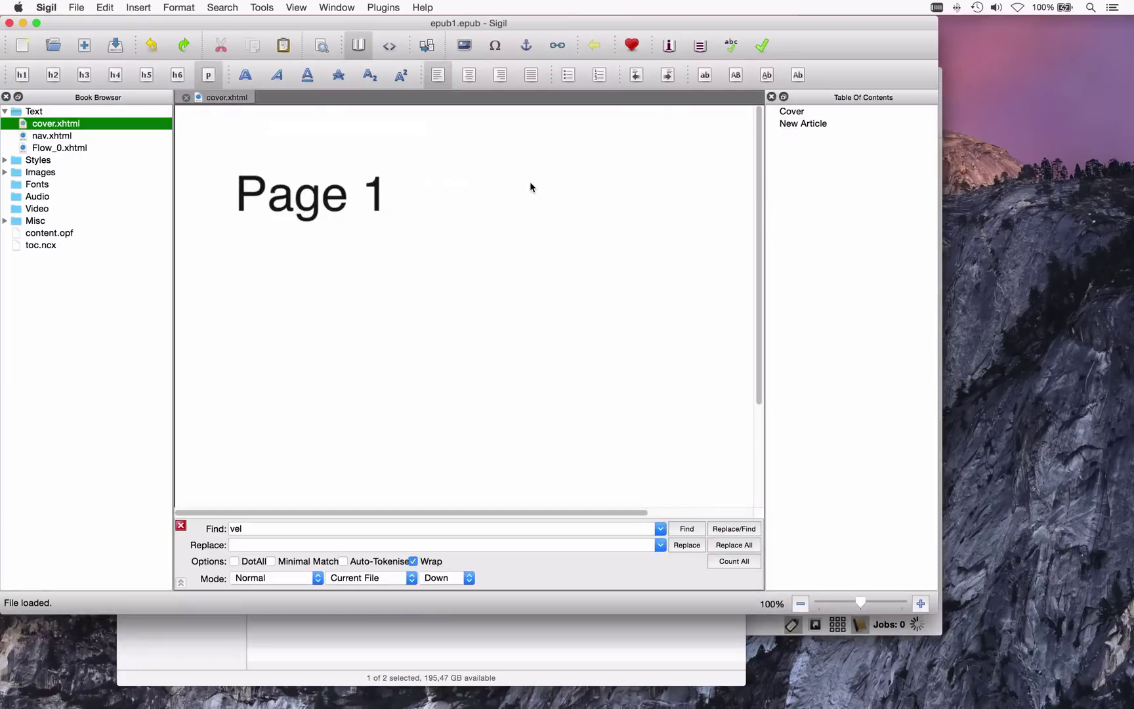
{"action": "left_click", "coordinate": [335, 204]}
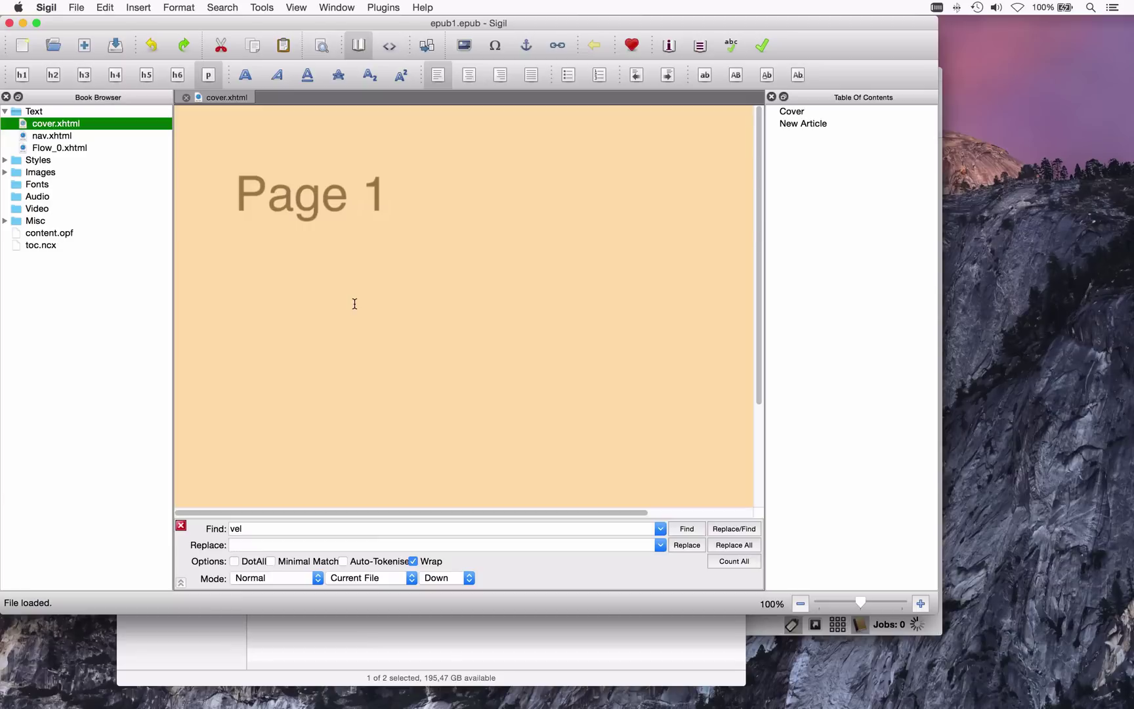
{"action": "double_click", "coordinate": [70, 149]}
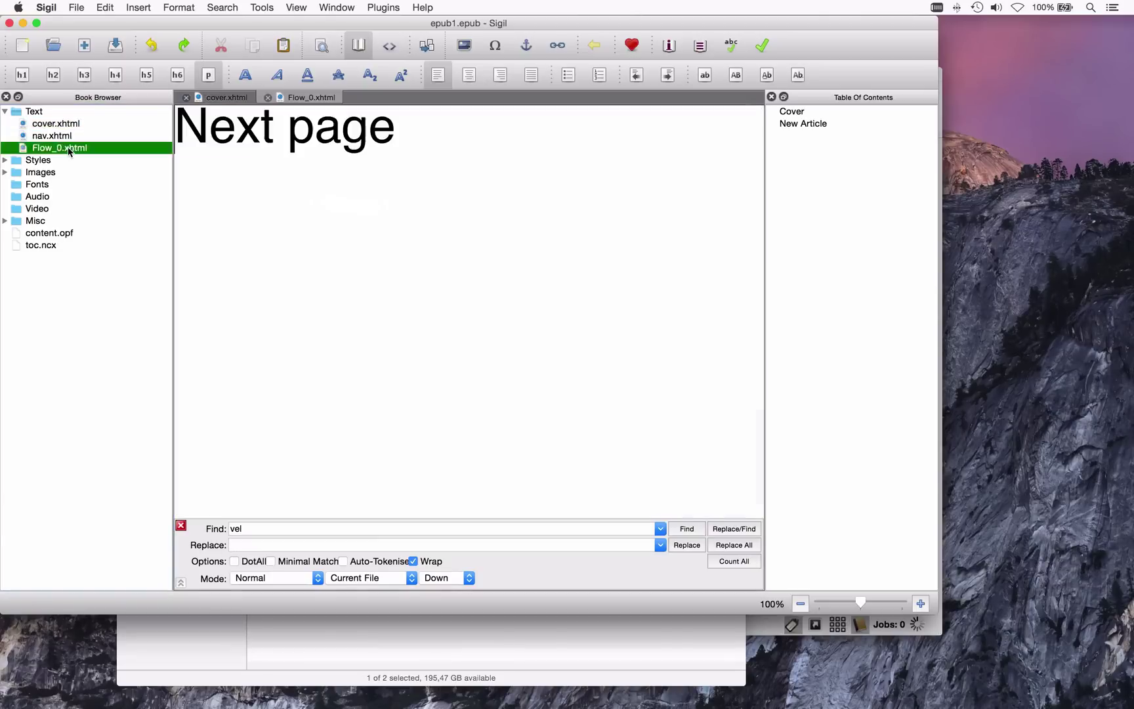
{"action": "left_click", "coordinate": [69, 148]}
{"action": "left_click", "coordinate": [5, 162]}
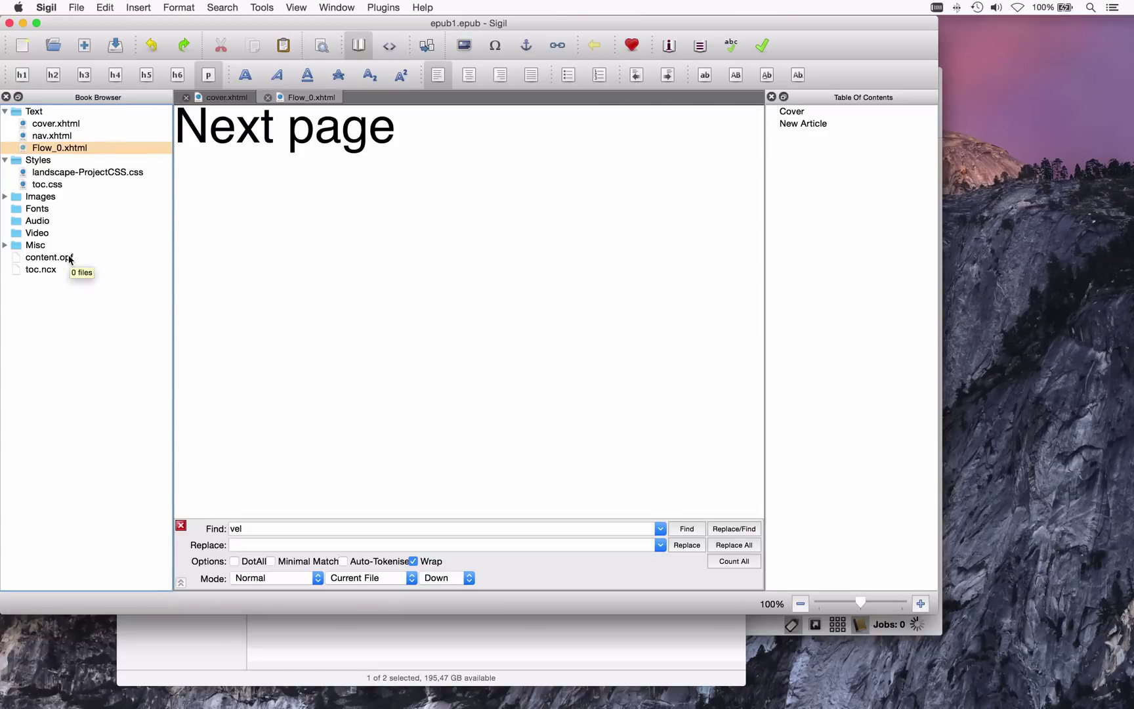
{"action": "left_click", "coordinate": [188, 630]}
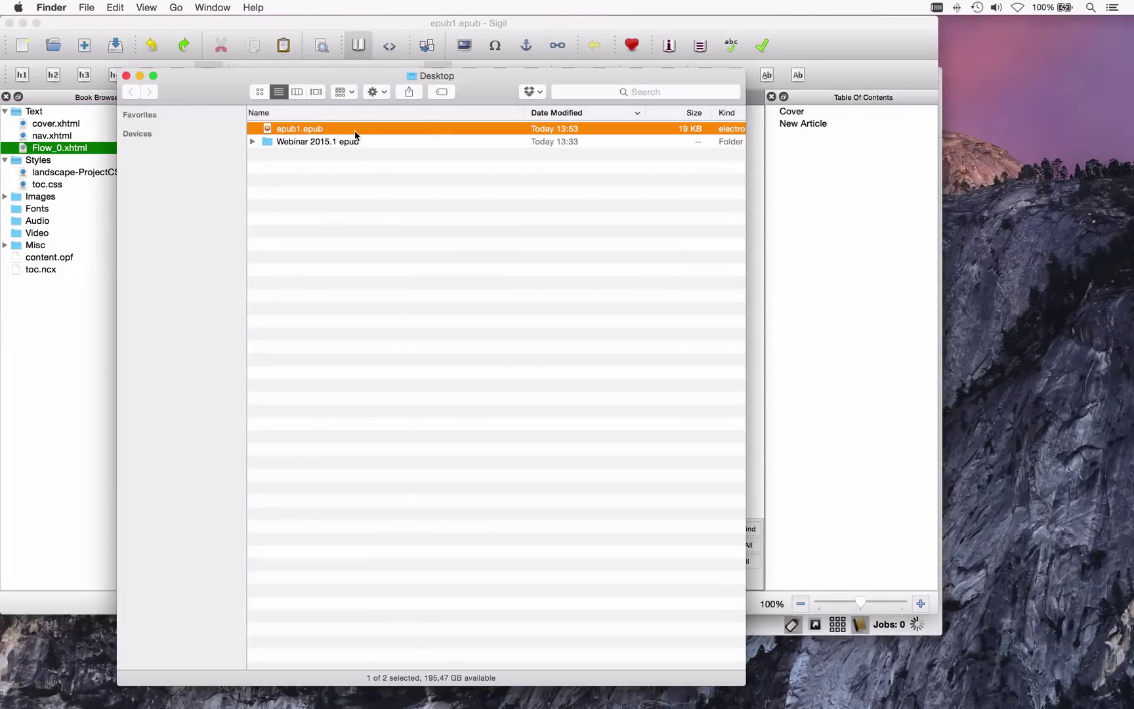
{"action": "scroll", "coordinate": [355, 136], "scroll_direction": "left", "scroll_amount": 1}
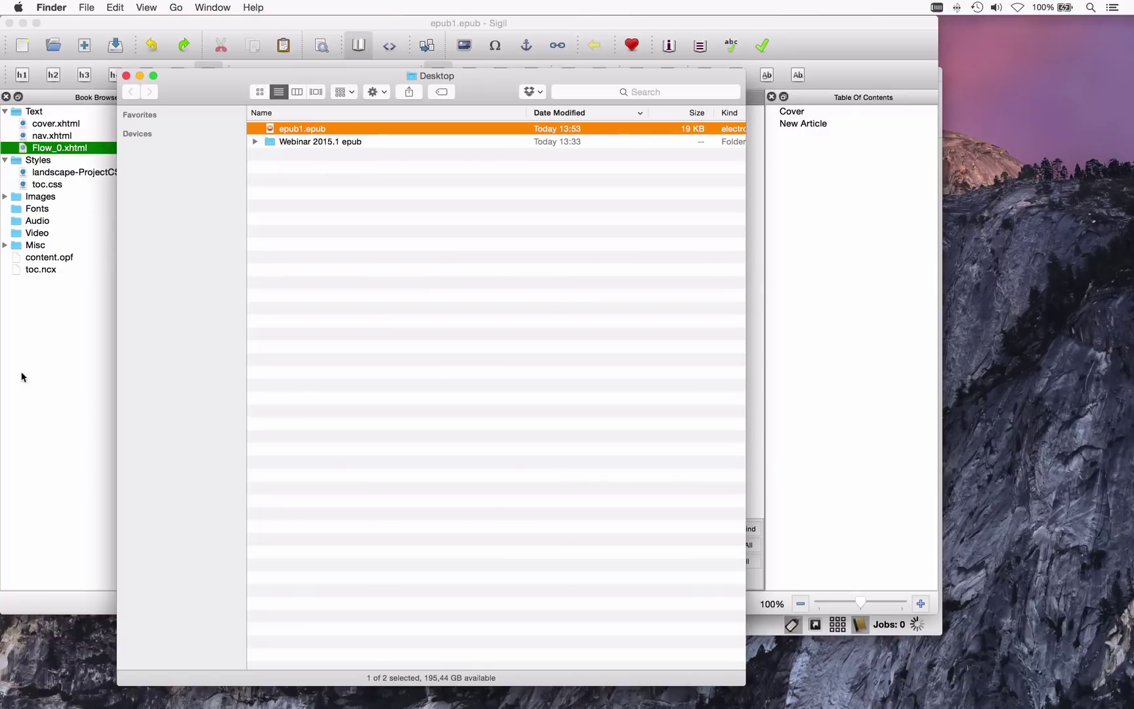
{"action": "left_click", "coordinate": [54, 326]}
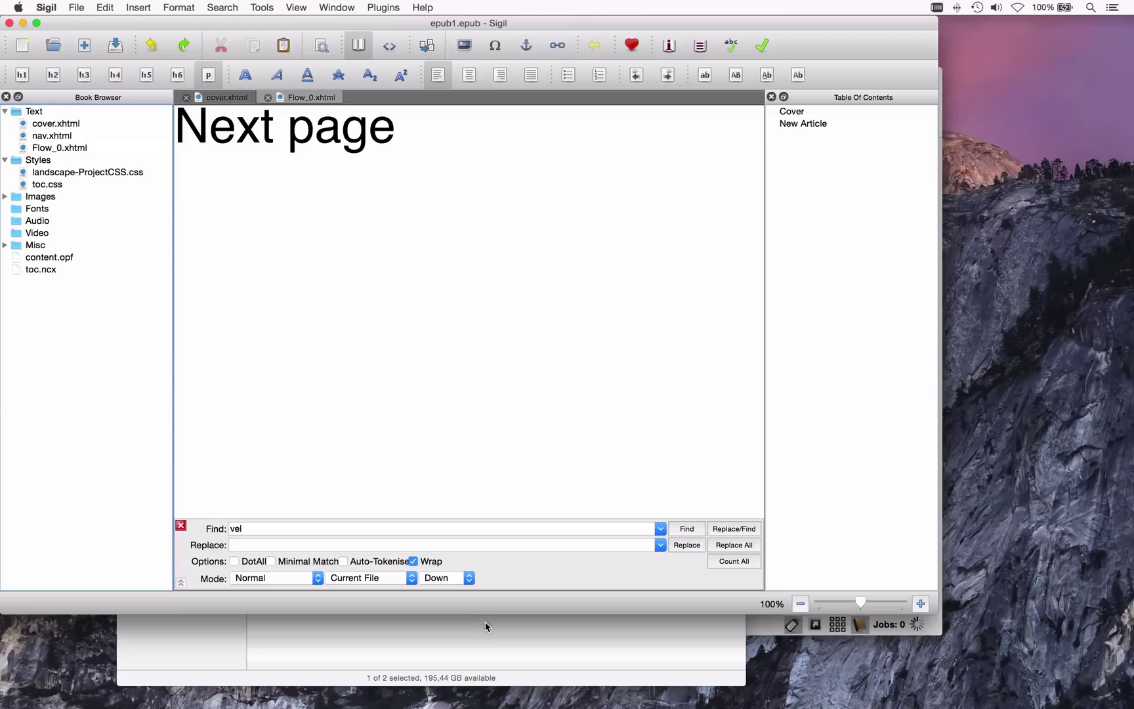
Switch to calibre, hide all other applications and widen the Title and Author(s) columns of the book list to show their full entries
{"action": "left_click", "coordinate": [751, 629]}
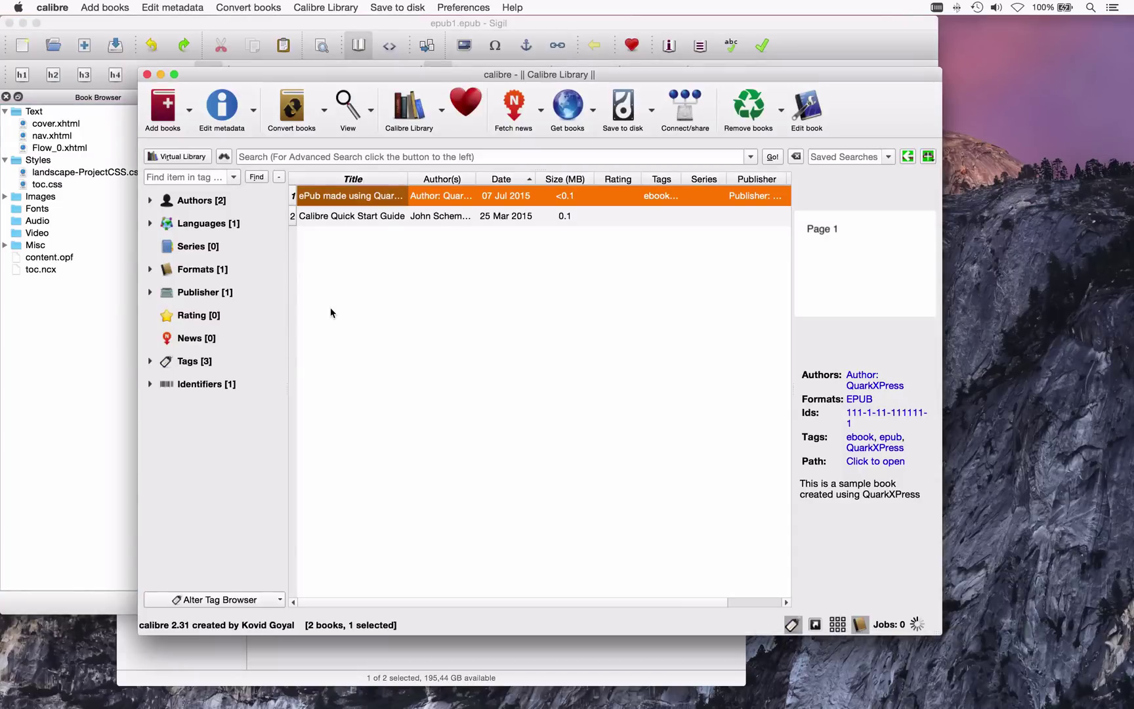
{"action": "key", "text": "super+alt+h"}
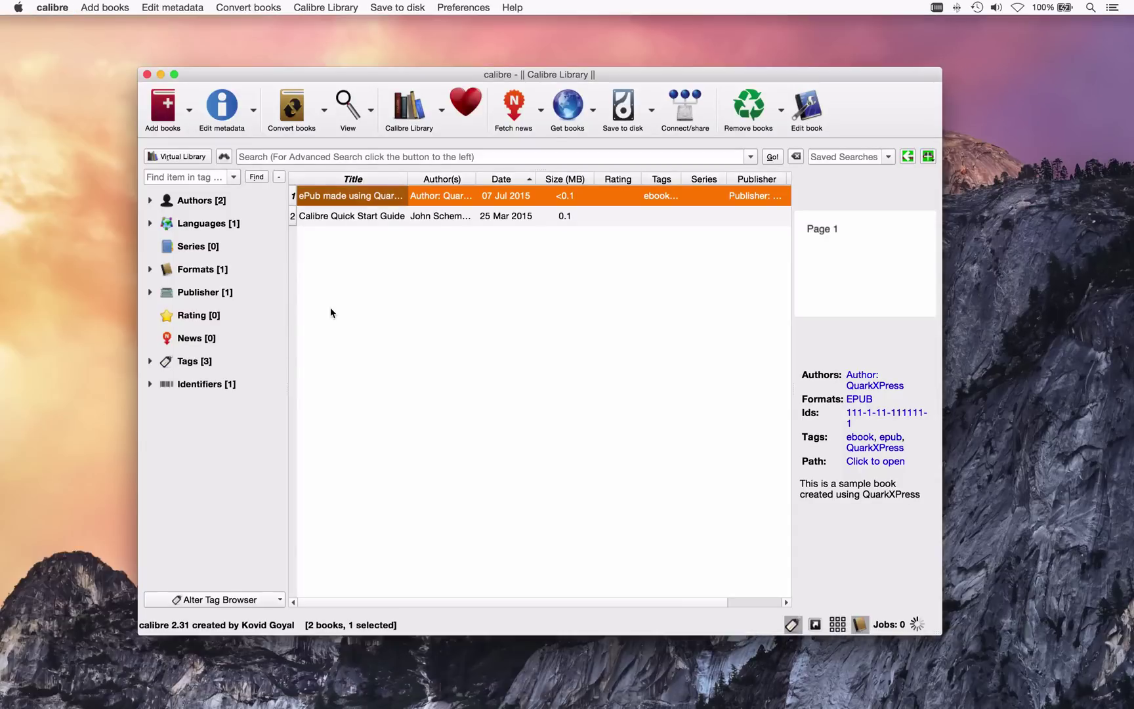
{"action": "left_click_drag", "start_coordinate": [408, 179], "coordinate": [456, 179]}
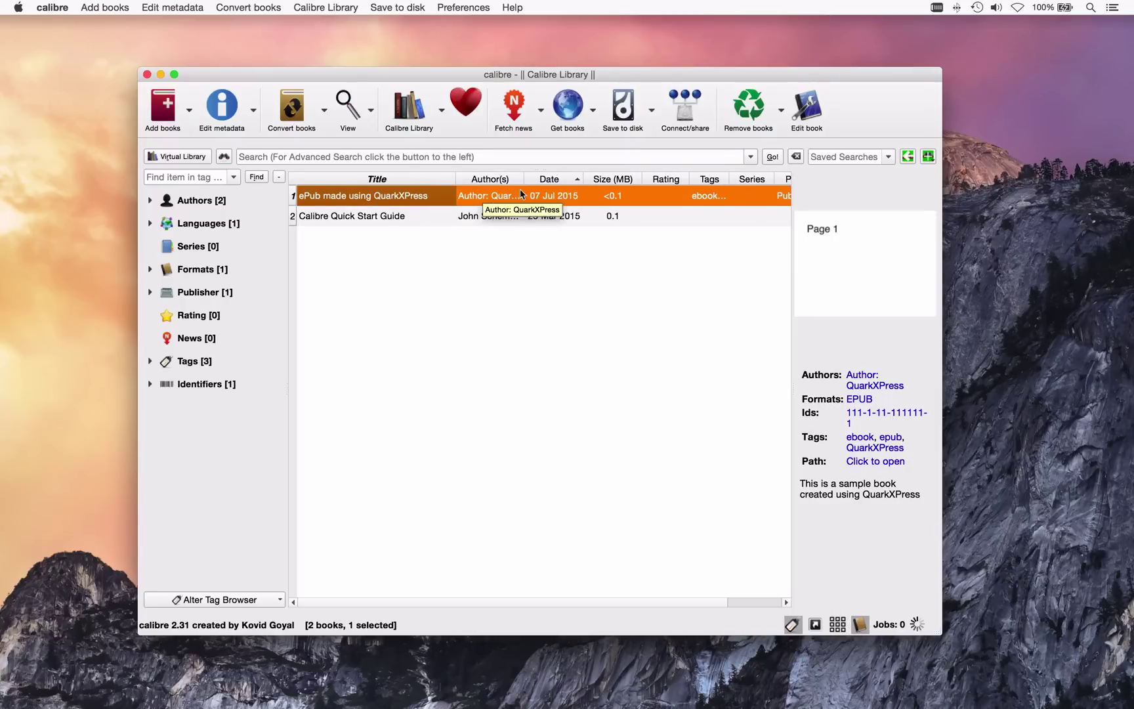
{"action": "left_click_drag", "start_coordinate": [526, 179], "coordinate": [569, 179]}
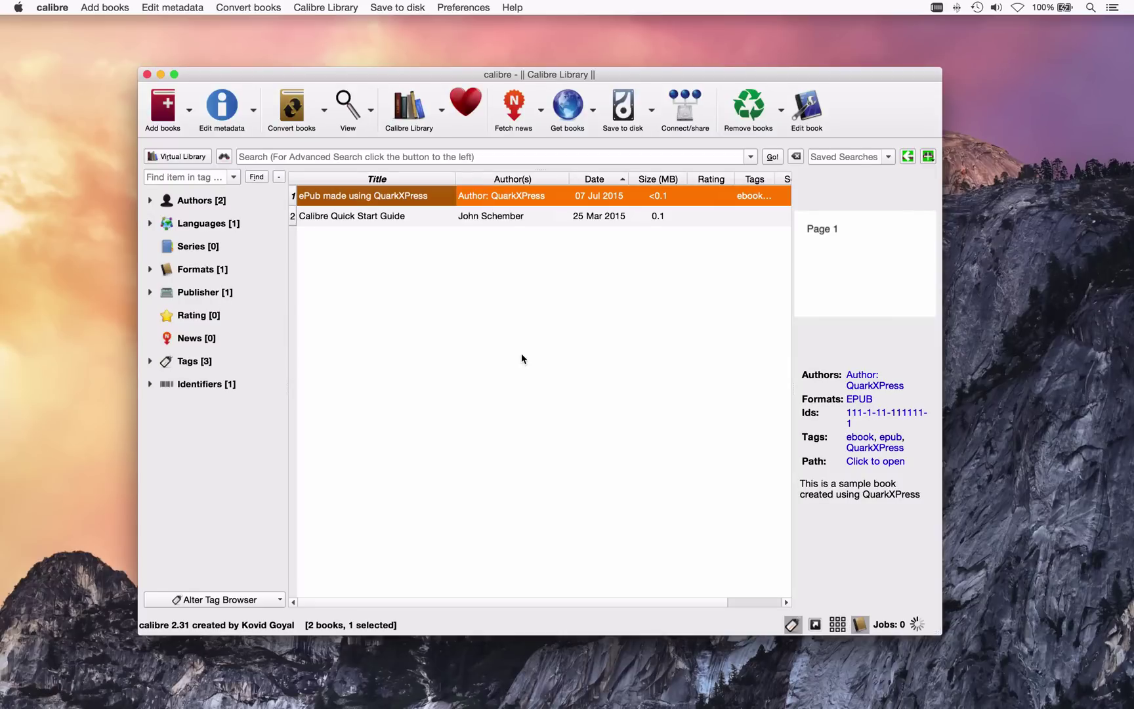
Switch back to QuarkXPress and fill in the layout's eBook metadata with the title "Test" and the author's name
{"action": "key", "text": "super+Tab"}
{"action": "key", "text": "super+Tab"}
{"action": "key", "text": "super+Tab"}
{"action": "key", "text": "super+Tab"}
{"action": "key", "text": "super+Tab"}
{"action": "key", "text": "super+Tab"}
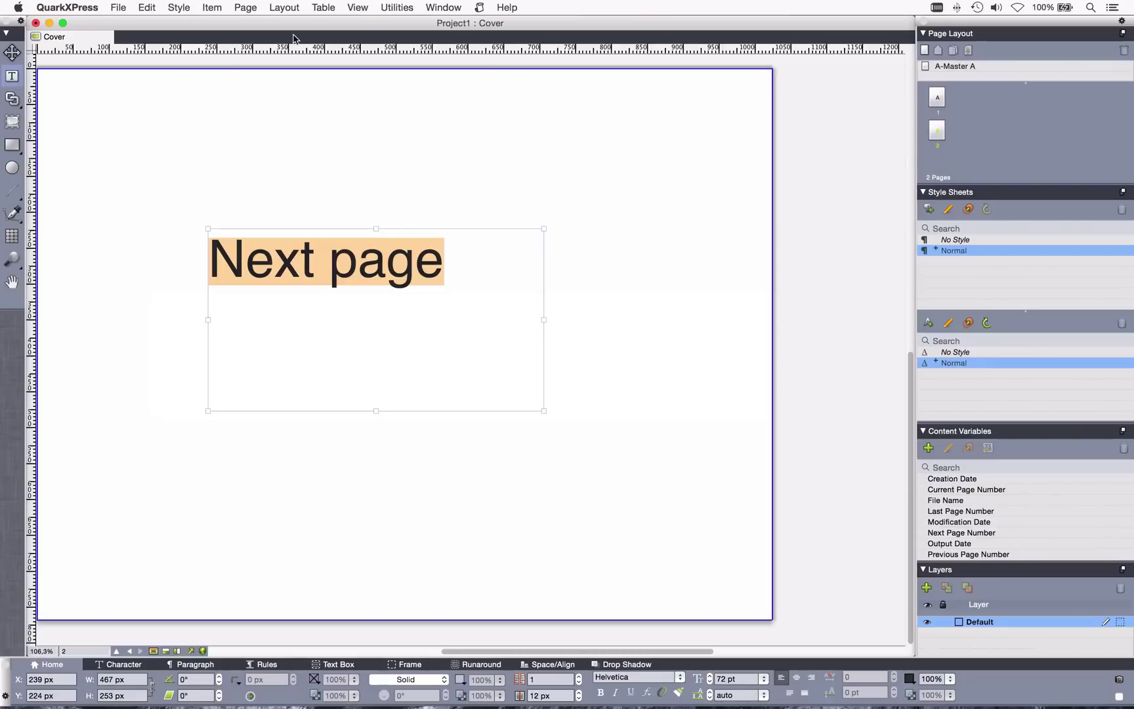
{"action": "left_click", "coordinate": [275, 5]}
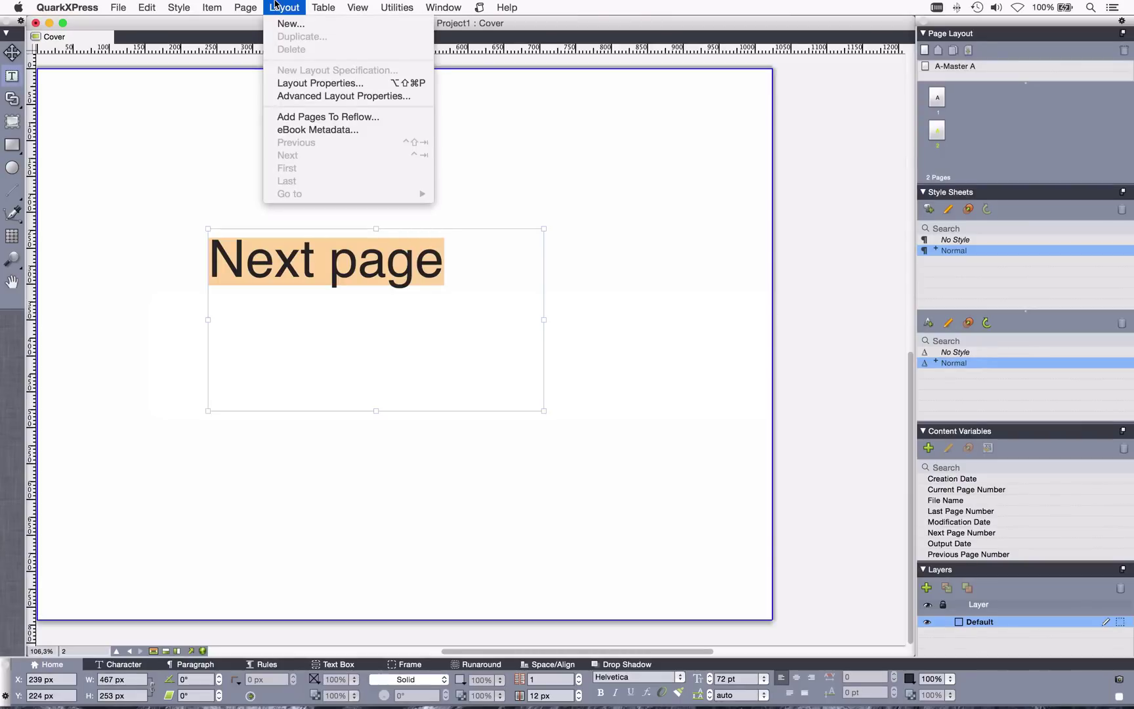
{"action": "left_click", "coordinate": [366, 131]}
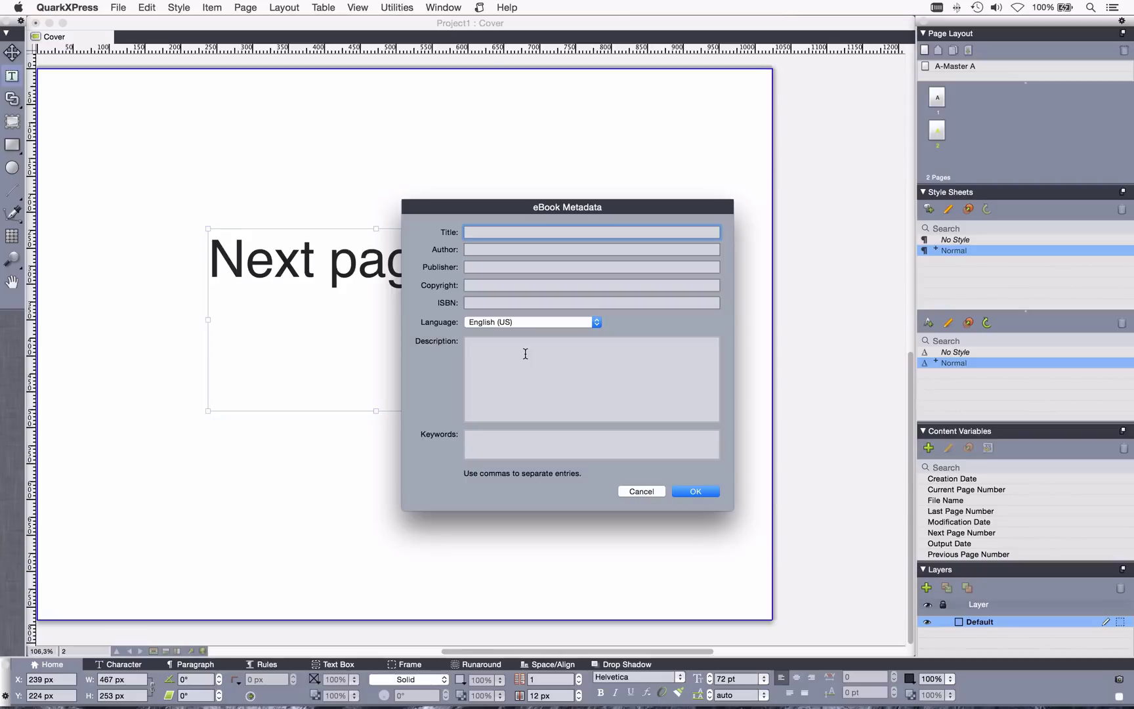
{"action": "type", "text": "Test"}
{"action": "key", "text": "Tab"}
{"action": "type", "text": "Matthias"}
{"action": "left_click", "coordinate": [674, 491]}
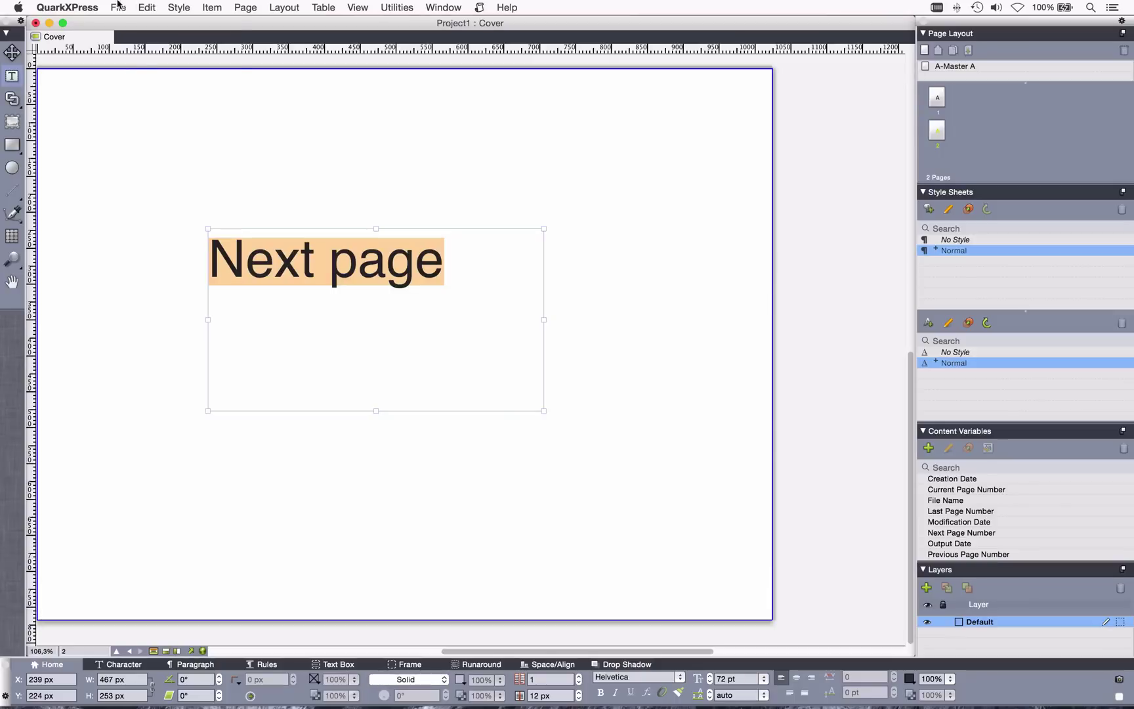
Export the layout as a reflowable ePub named epub2 to the Desktop, accepting the font collection
{"action": "left_click", "coordinate": [117, 5]}
{"action": "mouse_move", "coordinate": [145, 169]}
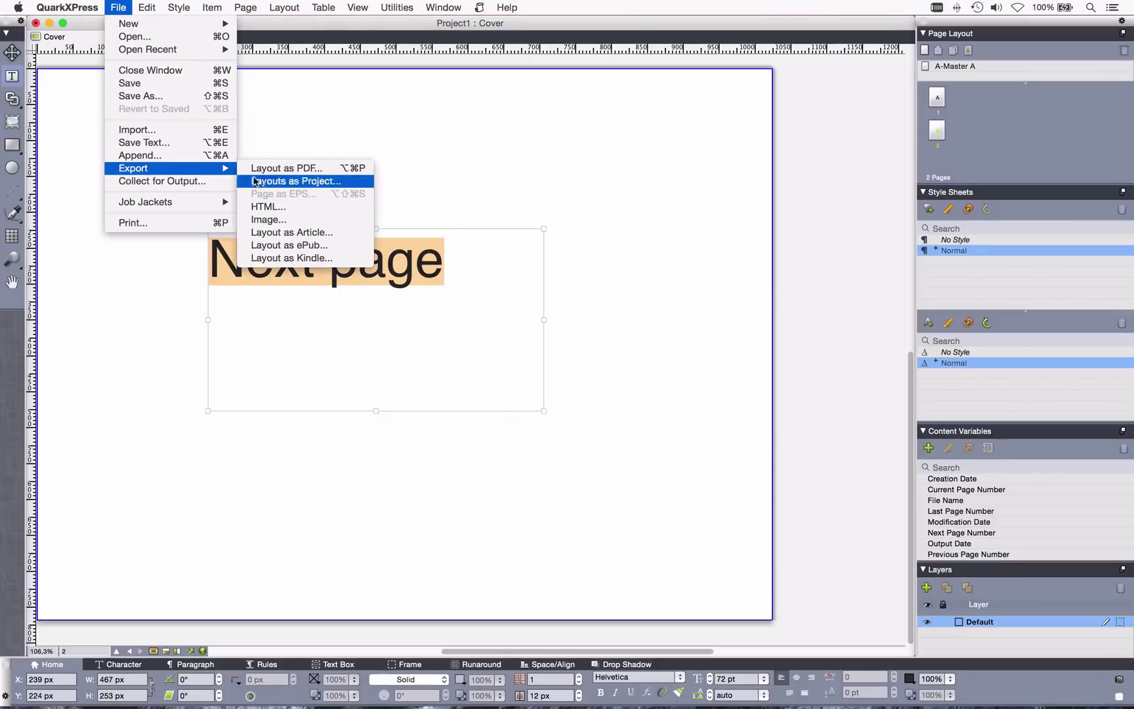
{"action": "left_click", "coordinate": [324, 246]}
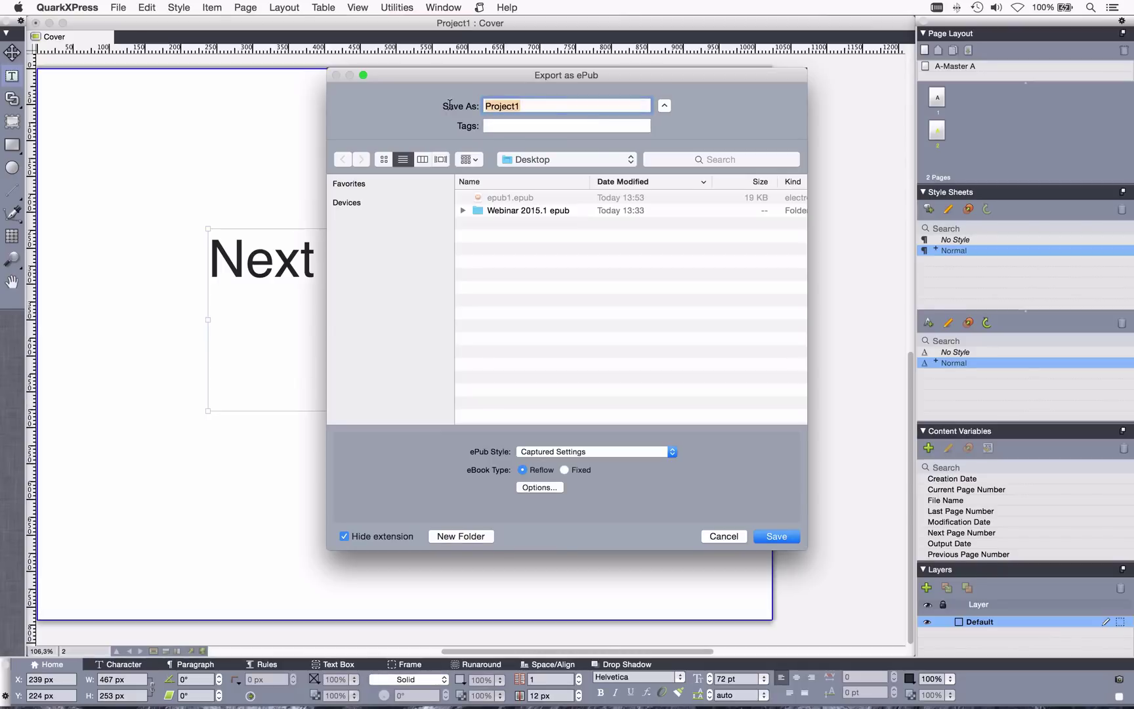
{"action": "type", "text": "epub2"}
{"action": "left_click", "coordinate": [786, 536]}
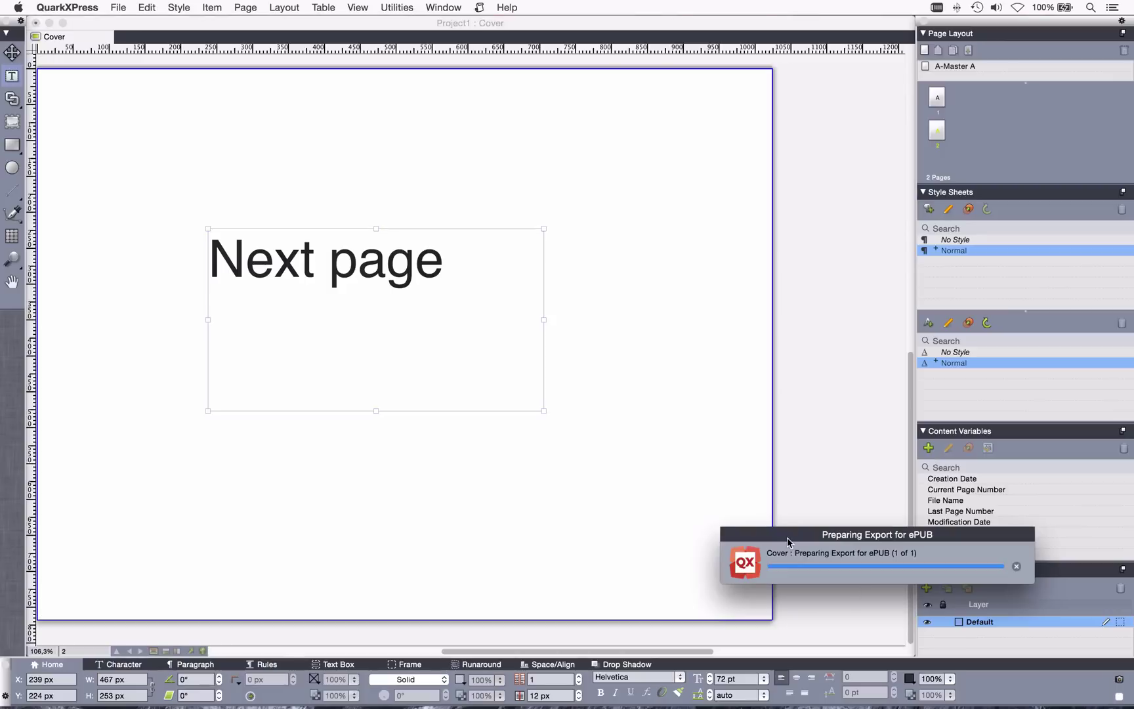
{"action": "left_click", "coordinate": [467, 179]}
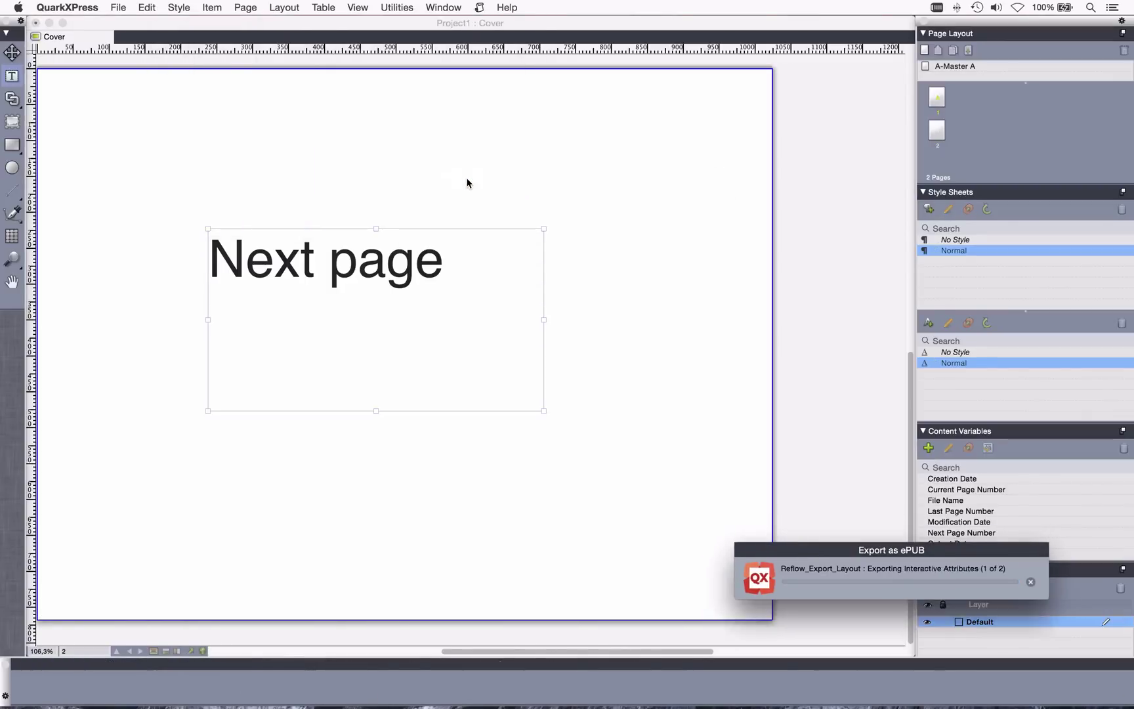
Switch to Finder, open epub2.epub with calibre and compare its title and author with the earlier ePub's entry in the library
{"action": "key", "text": "super+Tab"}
{"action": "key", "text": "super+Tab"}
{"action": "key", "text": "super+Tab"}
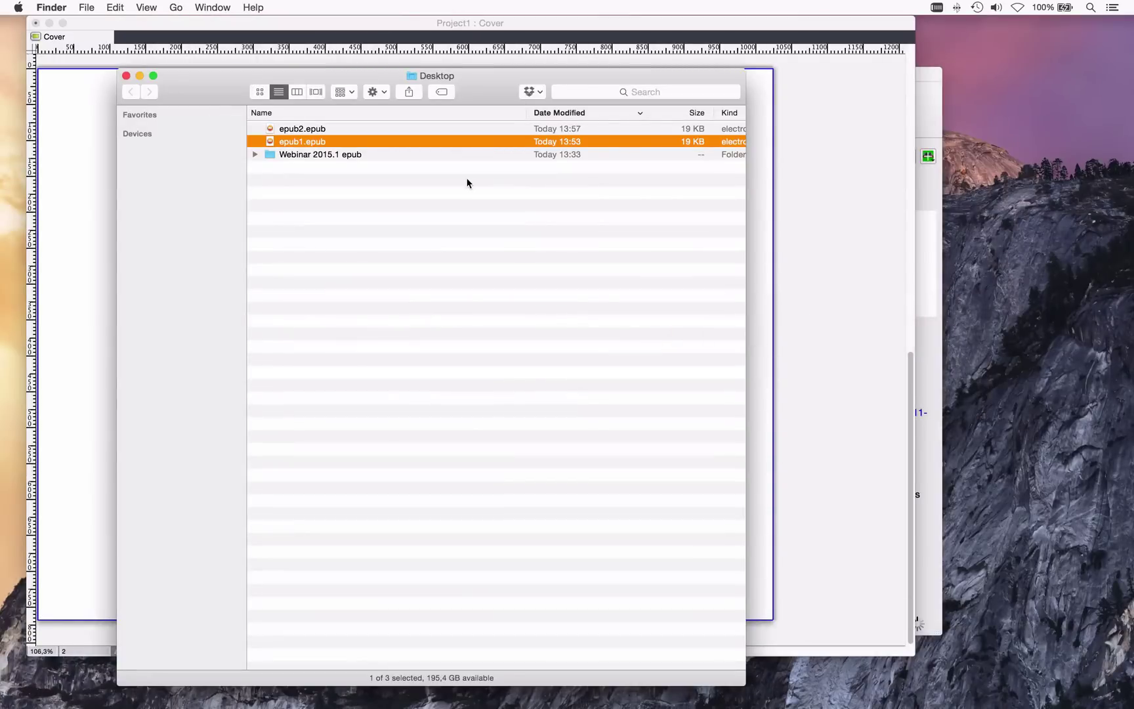
{"action": "left_click", "coordinate": [267, 130]}
{"action": "right_click", "coordinate": [268, 130]}
{"action": "mouse_move", "coordinate": [347, 152]}
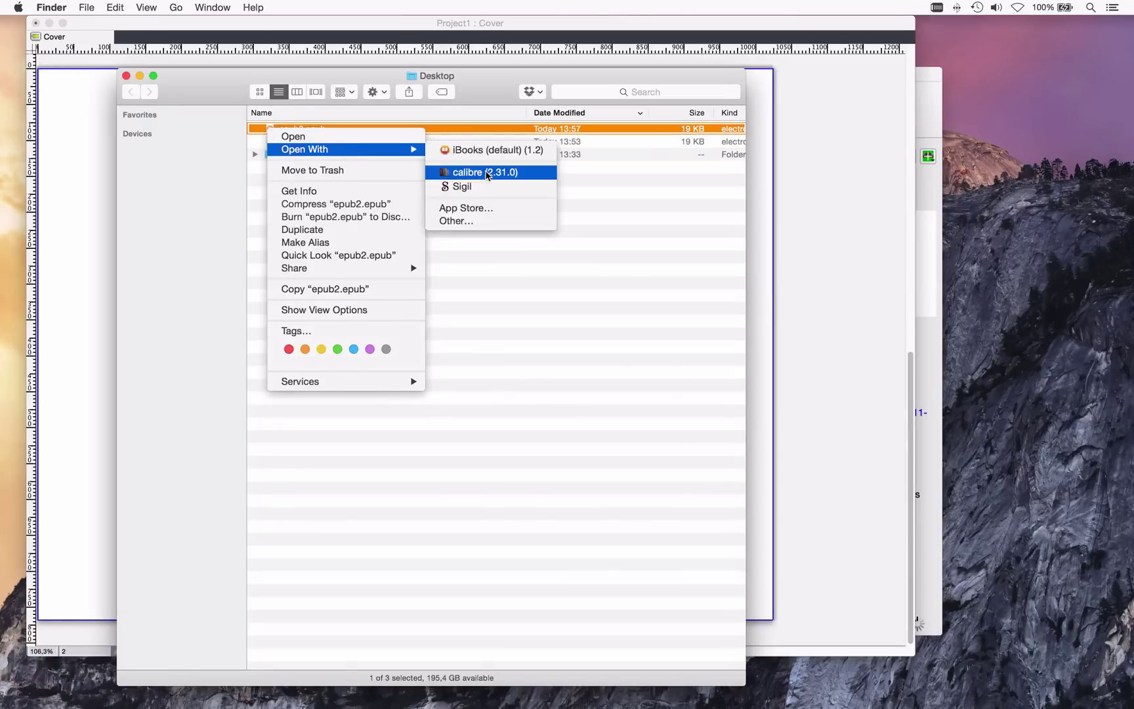
{"action": "left_click", "coordinate": [485, 172]}
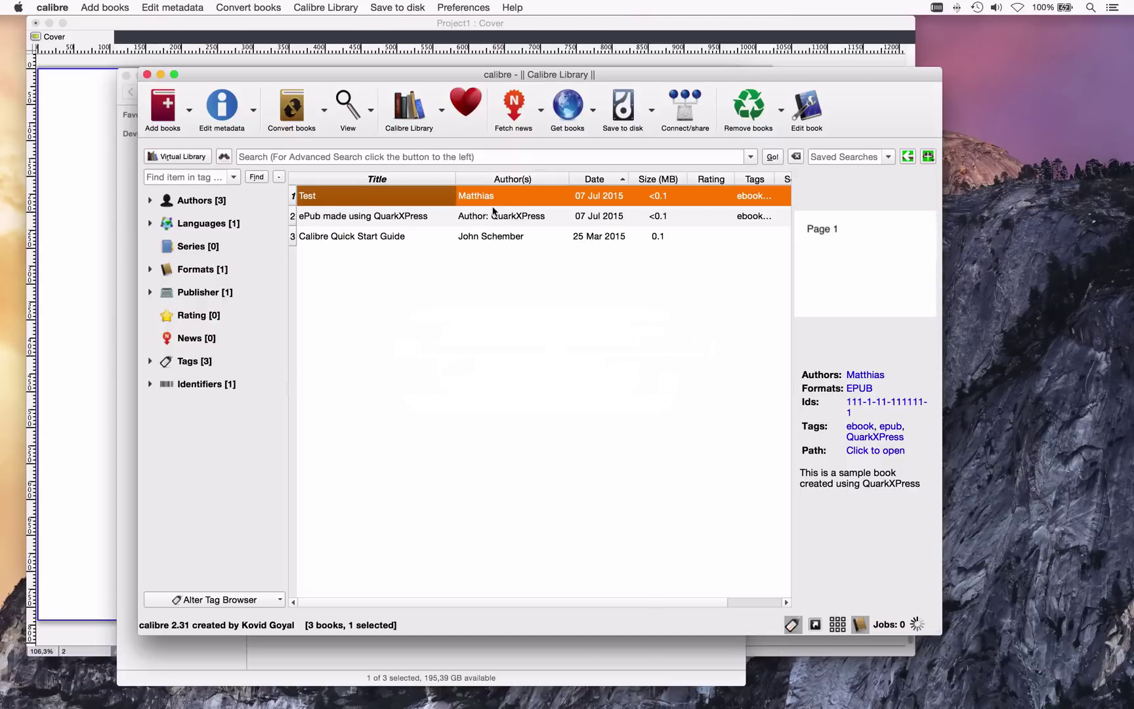
{"action": "left_click", "coordinate": [457, 218]}
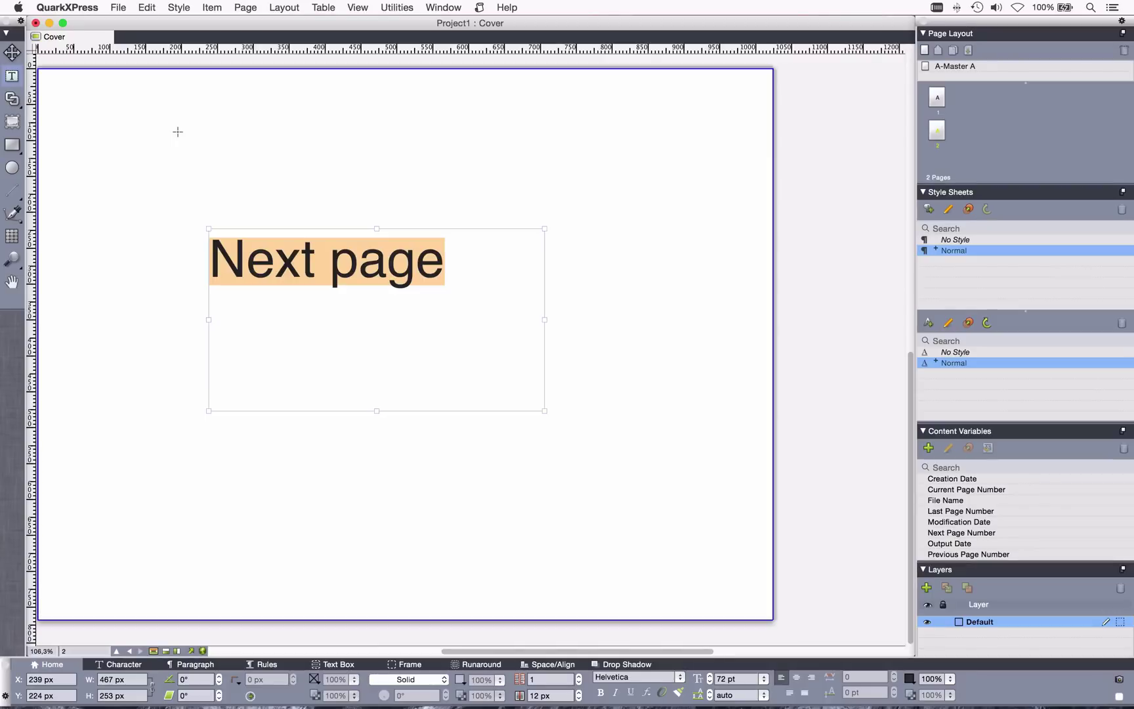
Return to QuarkXPress, bring up the open project Print Layout.qxp and go to its page 2
{"action": "left_click", "coordinate": [430, 6]}
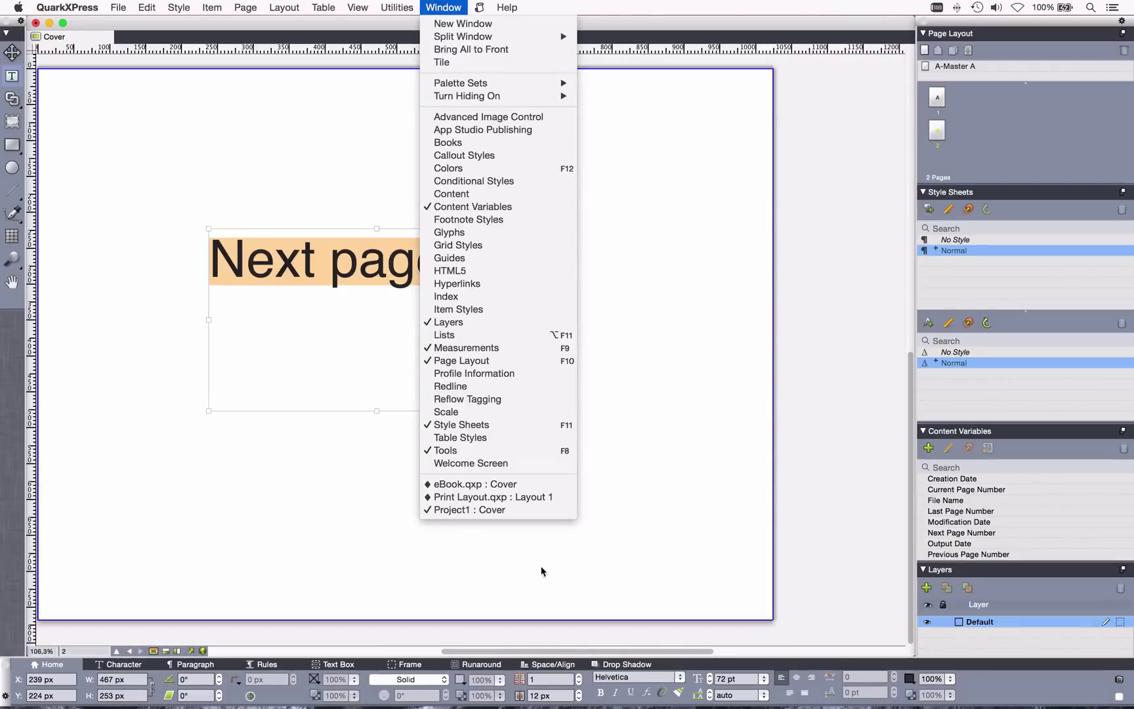
{"action": "left_click", "coordinate": [537, 497]}
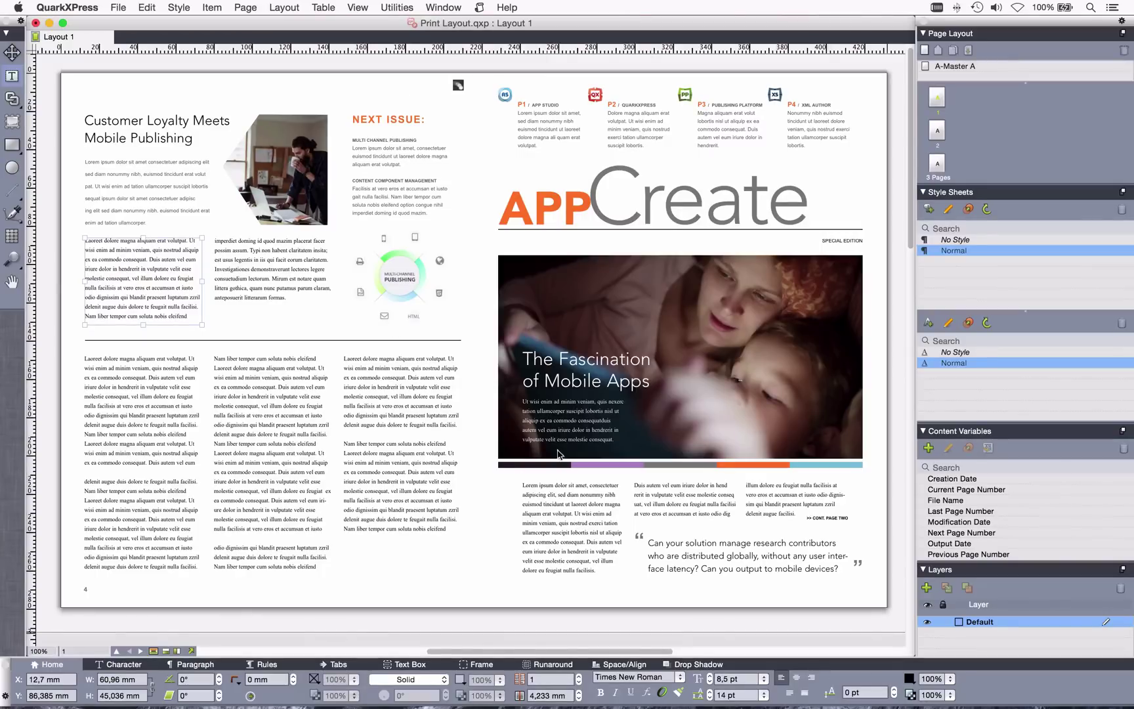
{"action": "double_click", "coordinate": [942, 135]}
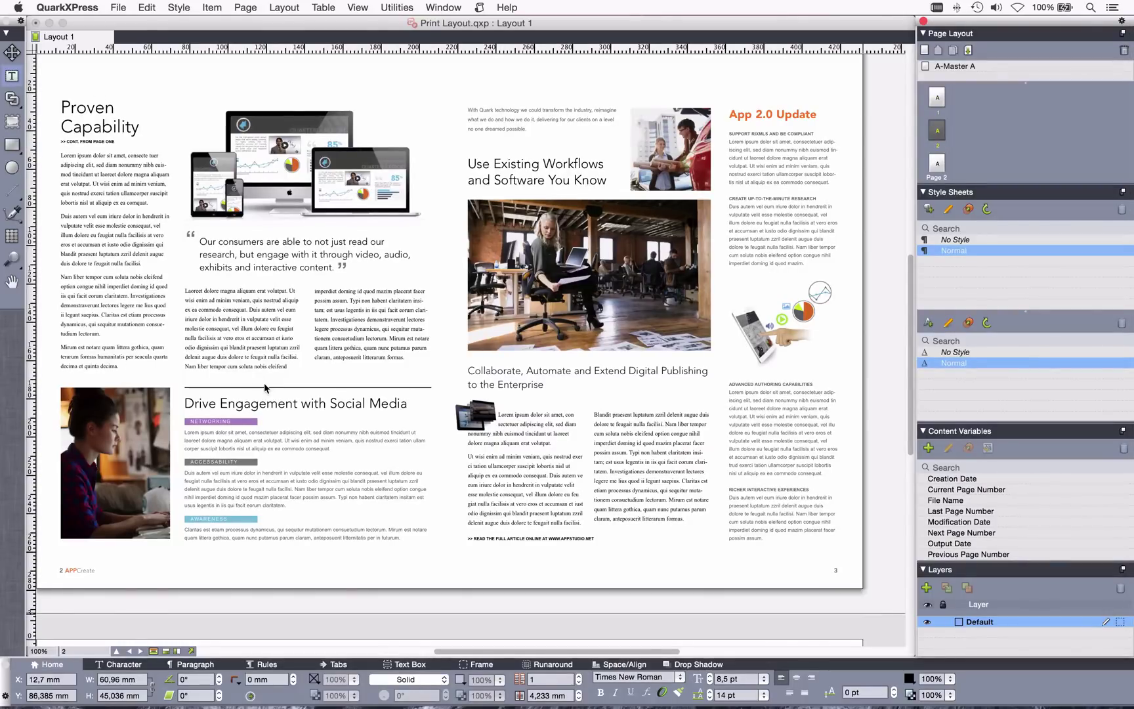
Show the Reflow Tagging palette and move it over the lower part of page 3
{"action": "left_click", "coordinate": [431, 7]}
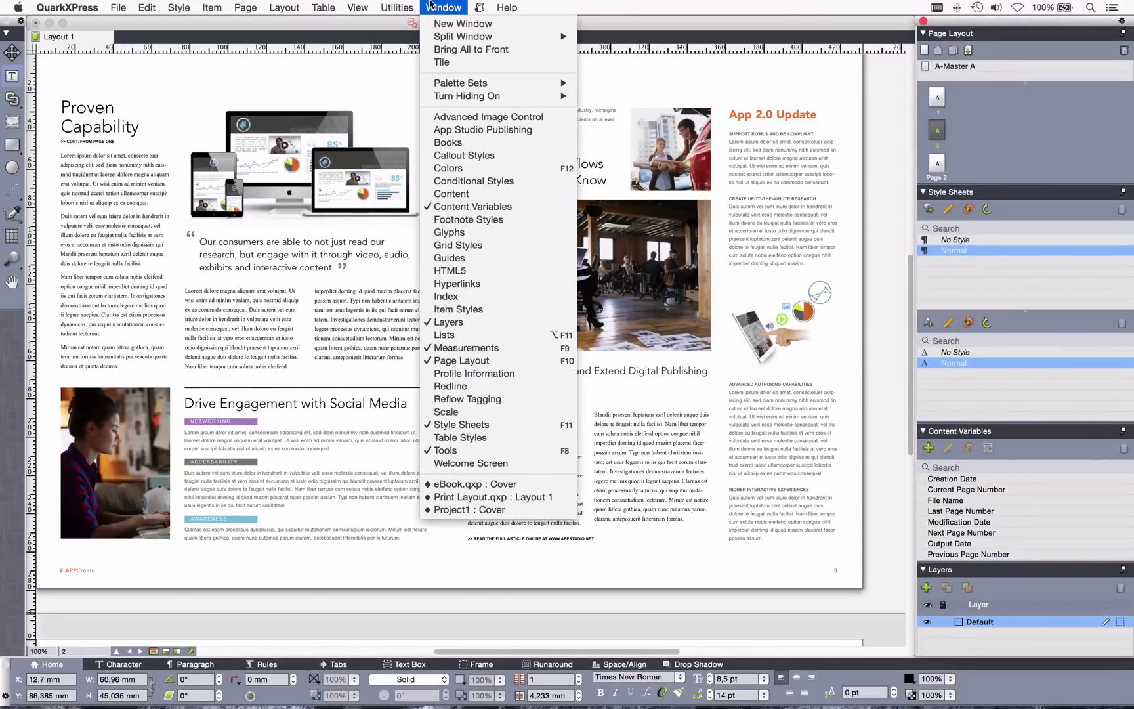
{"action": "left_click", "coordinate": [488, 399]}
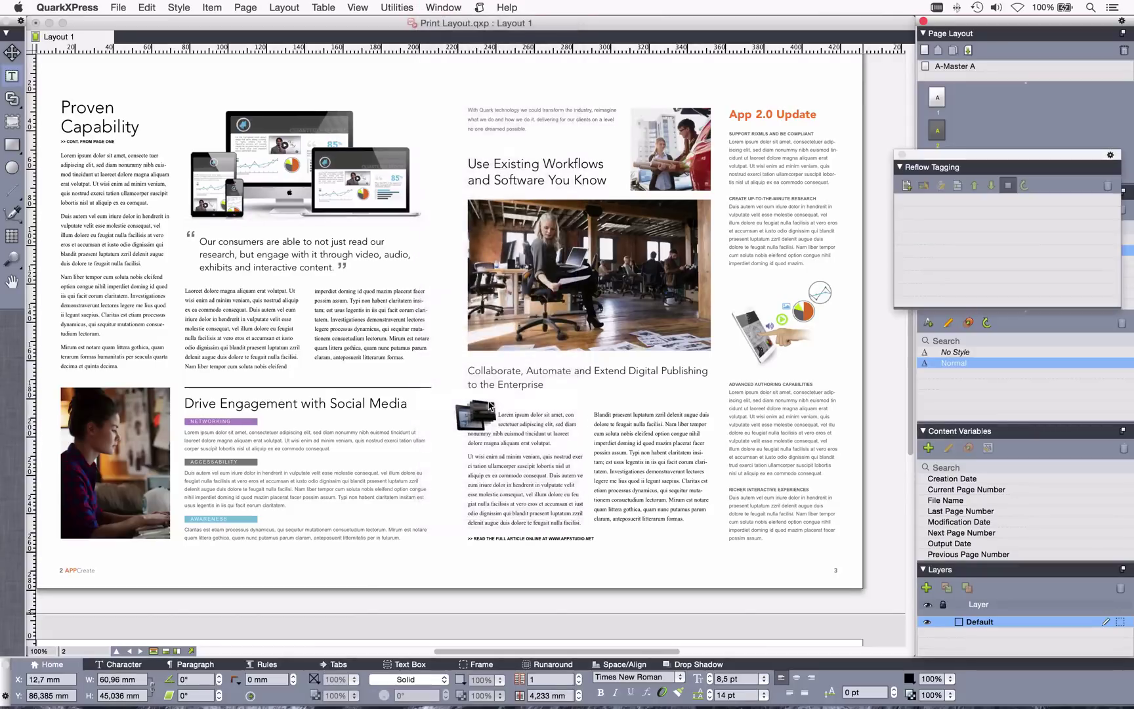
{"action": "left_click_drag", "start_coordinate": [773, 294], "coordinate": [744, 317]}
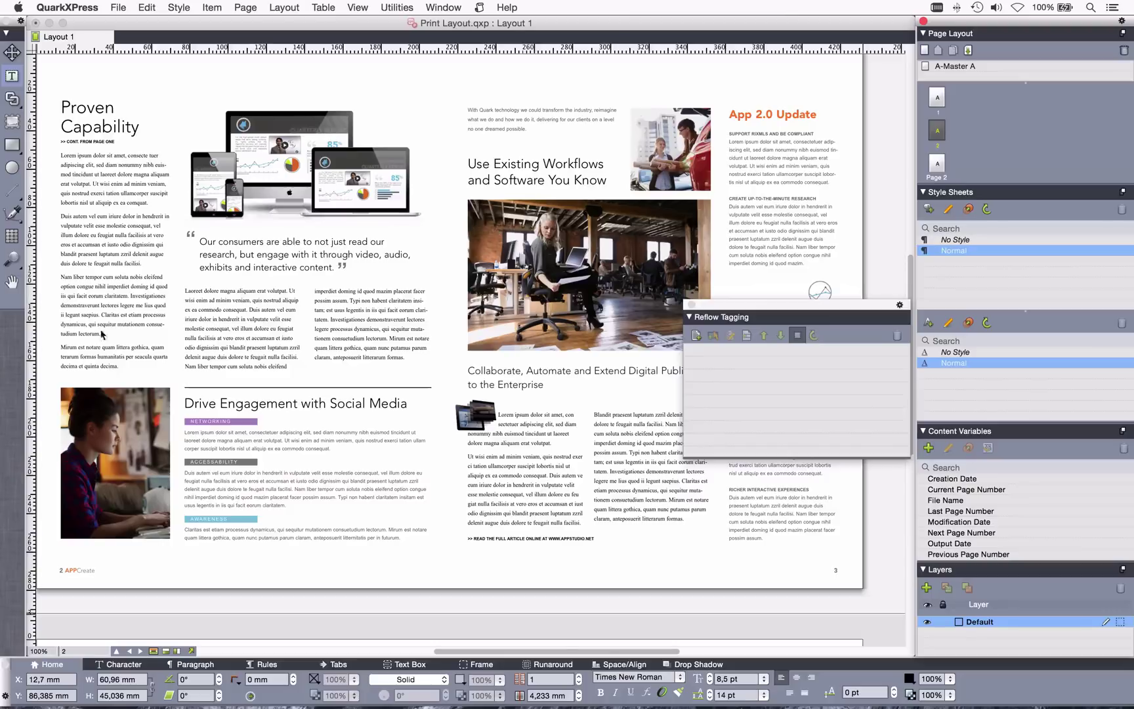
Export the print layout as a reflowable ePub named epub3 to the Desktop, accepting the font collection
{"action": "left_click", "coordinate": [118, 7]}
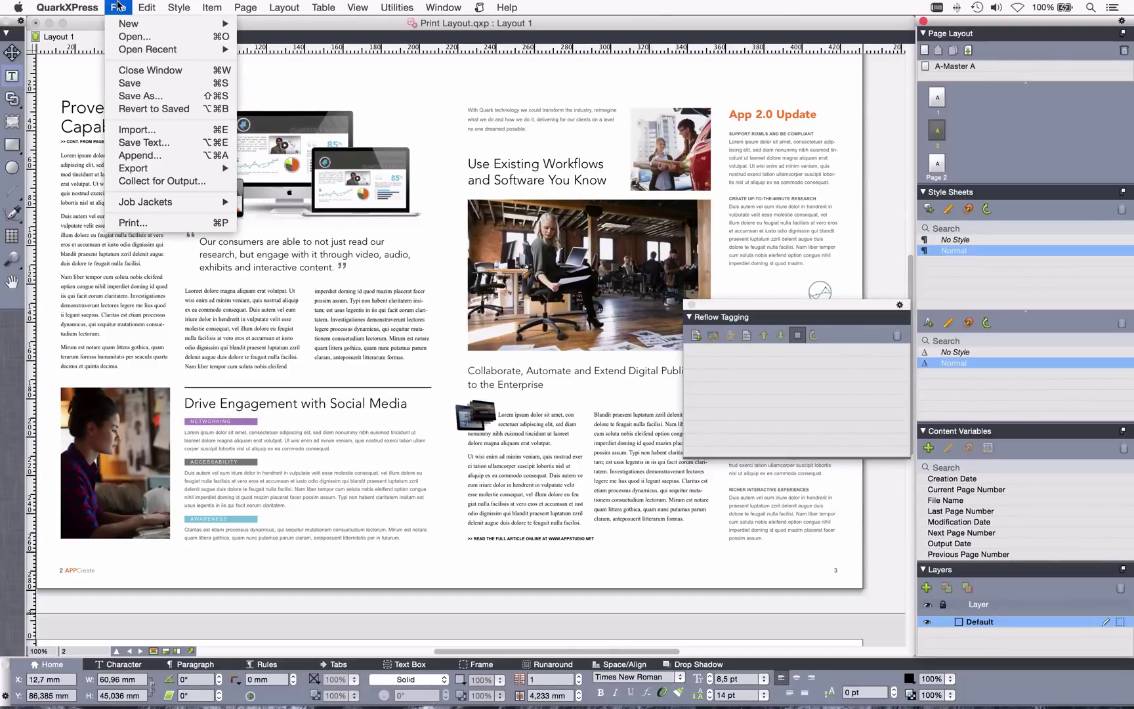
{"action": "mouse_move", "coordinate": [152, 173]}
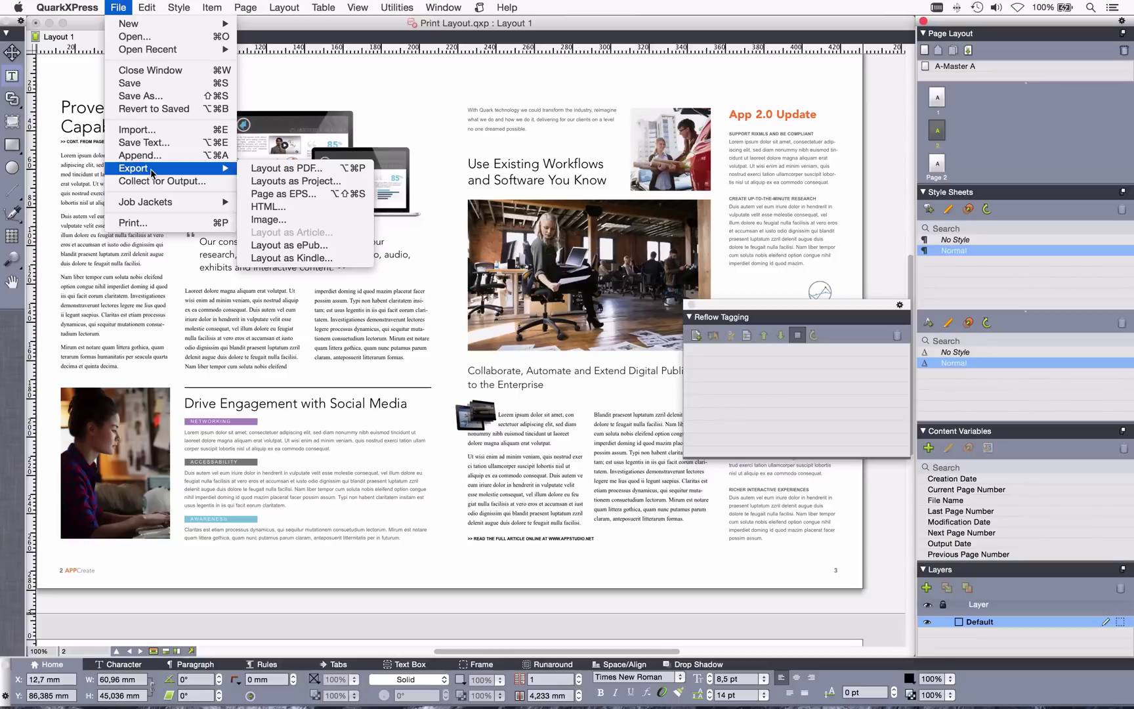
{"action": "left_click", "coordinate": [344, 245]}
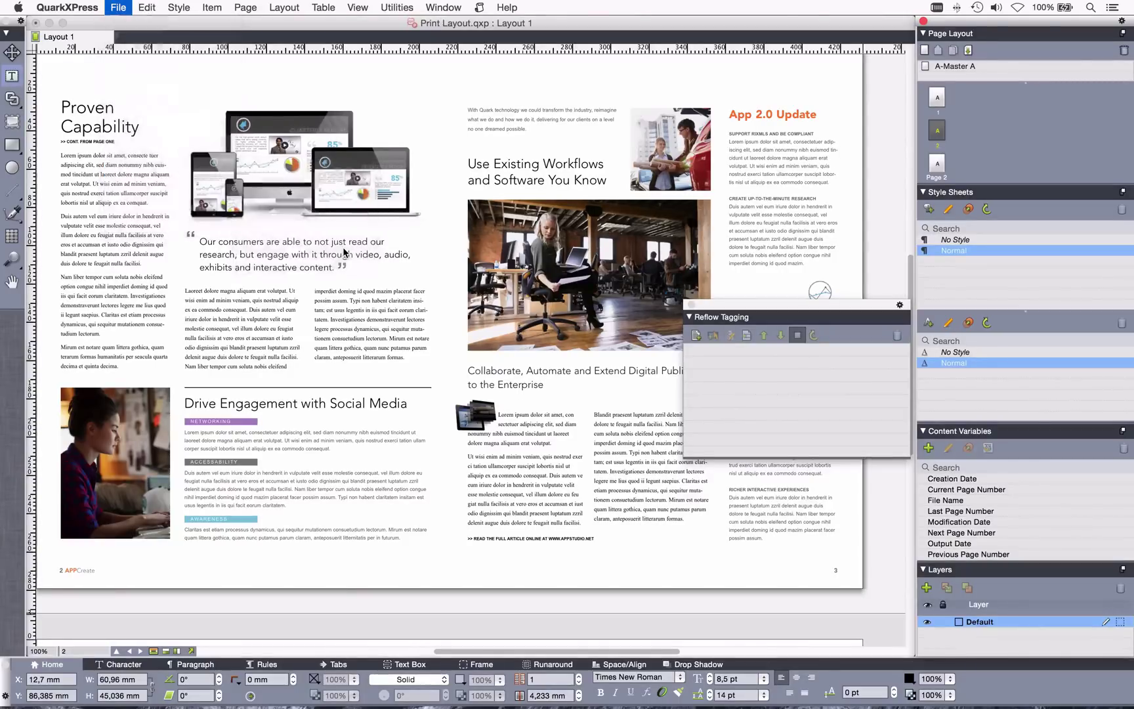
{"action": "type", "text": "epub3"}
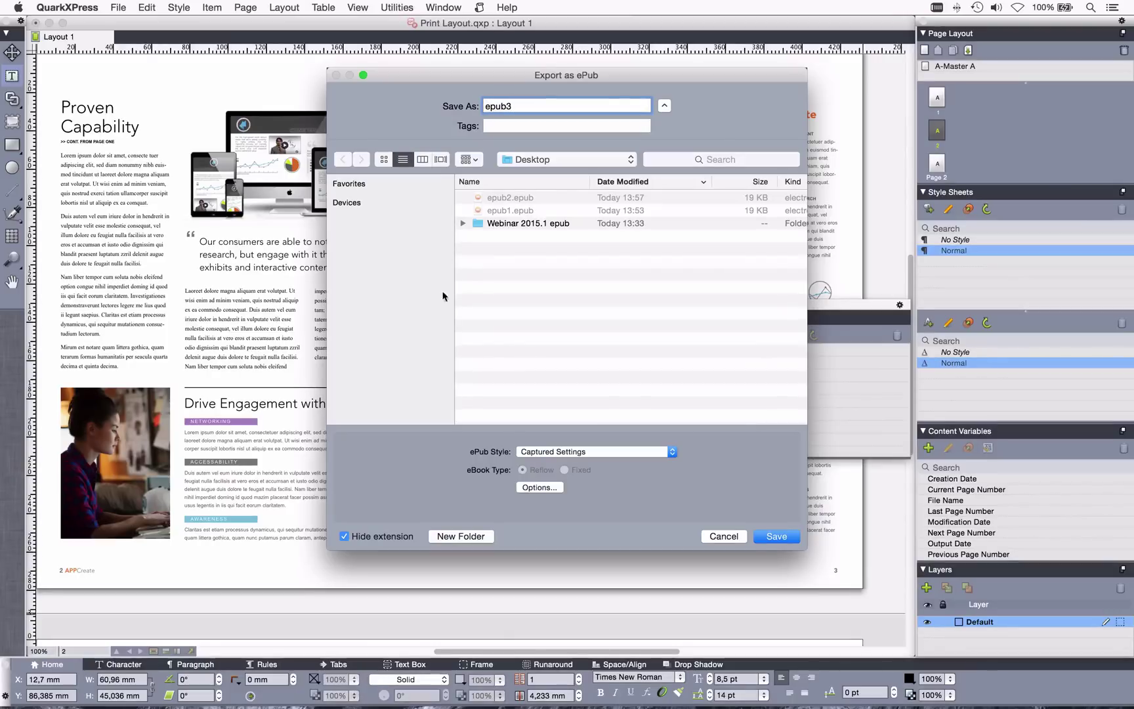
{"action": "left_click", "coordinate": [775, 537]}
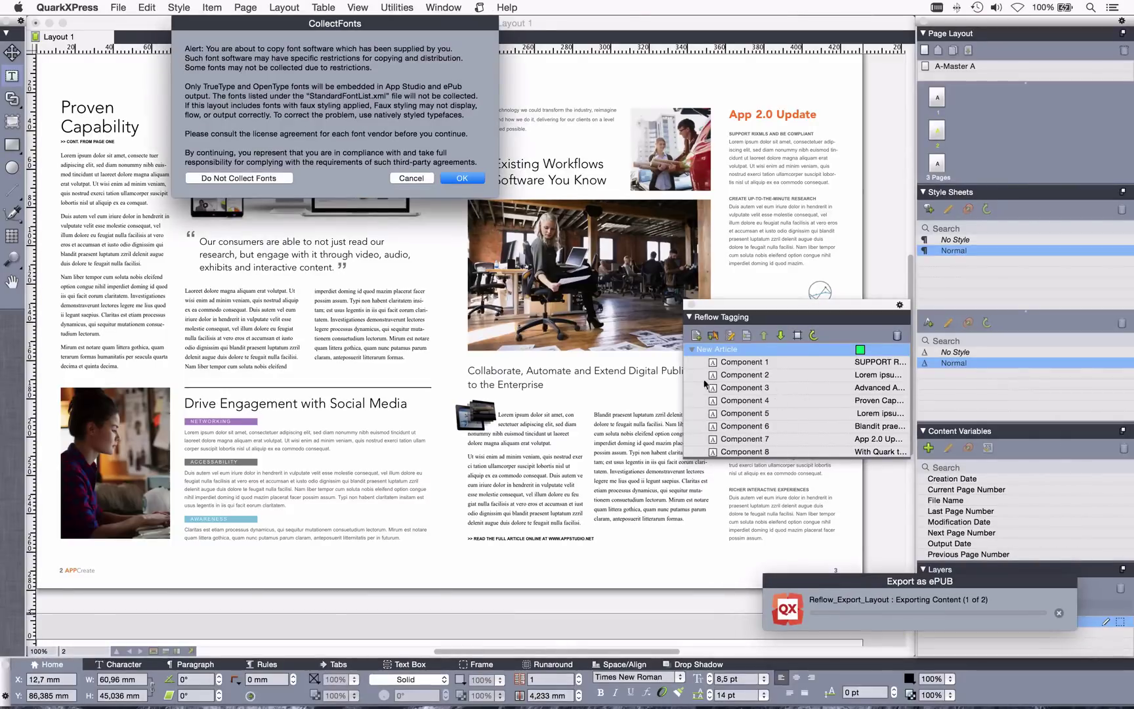
{"action": "left_click", "coordinate": [449, 175]}
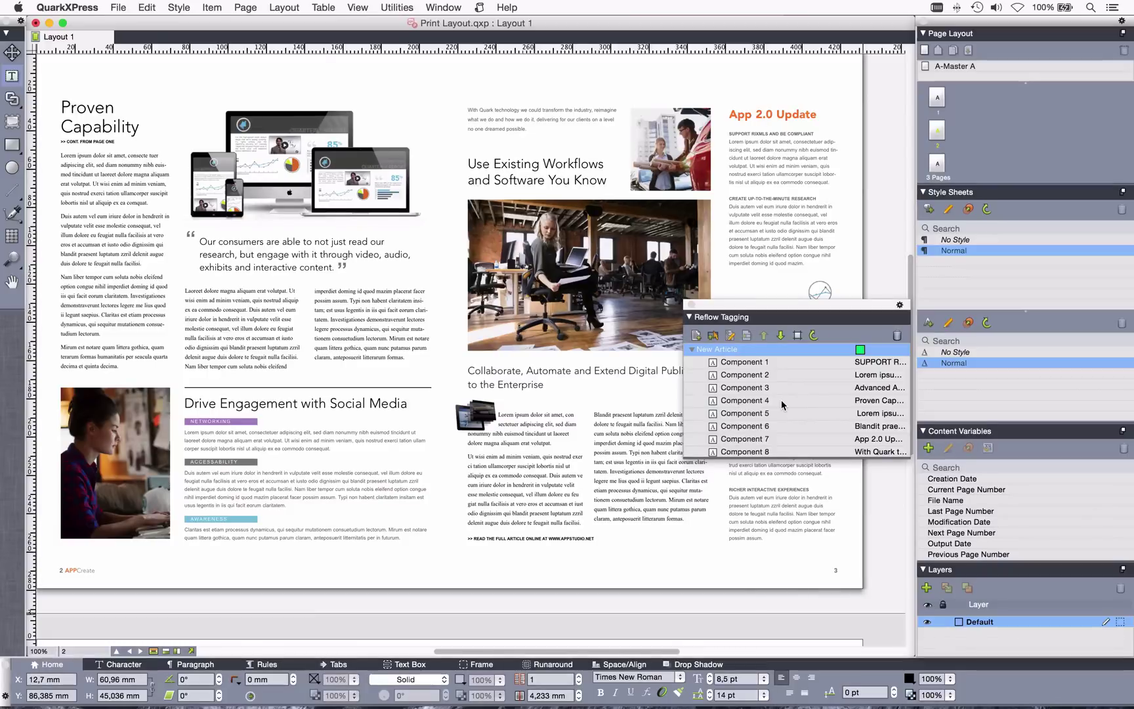
Switch to Finder and open epub3.epub from the Desktop in iBooks
{"action": "key", "text": "super+Tab"}
{"action": "key", "text": "super+Tab"}
{"action": "key", "text": "super+Tab"}
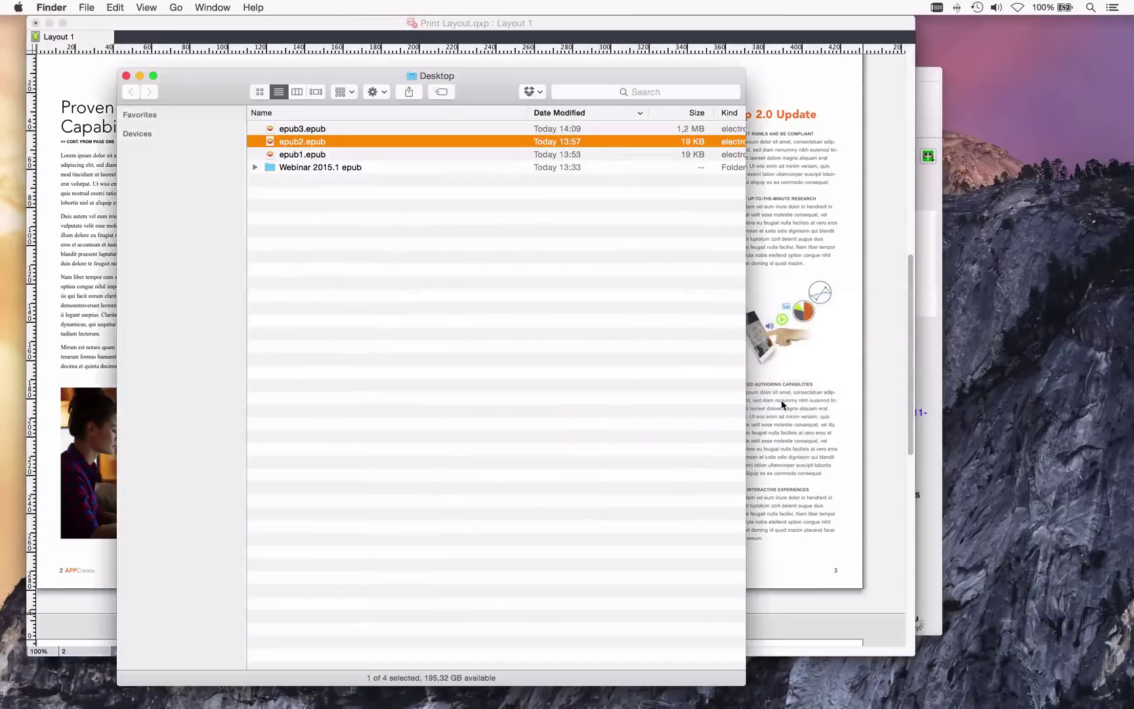
{"action": "left_click", "coordinate": [314, 131]}
{"action": "double_click", "coordinate": [314, 132]}
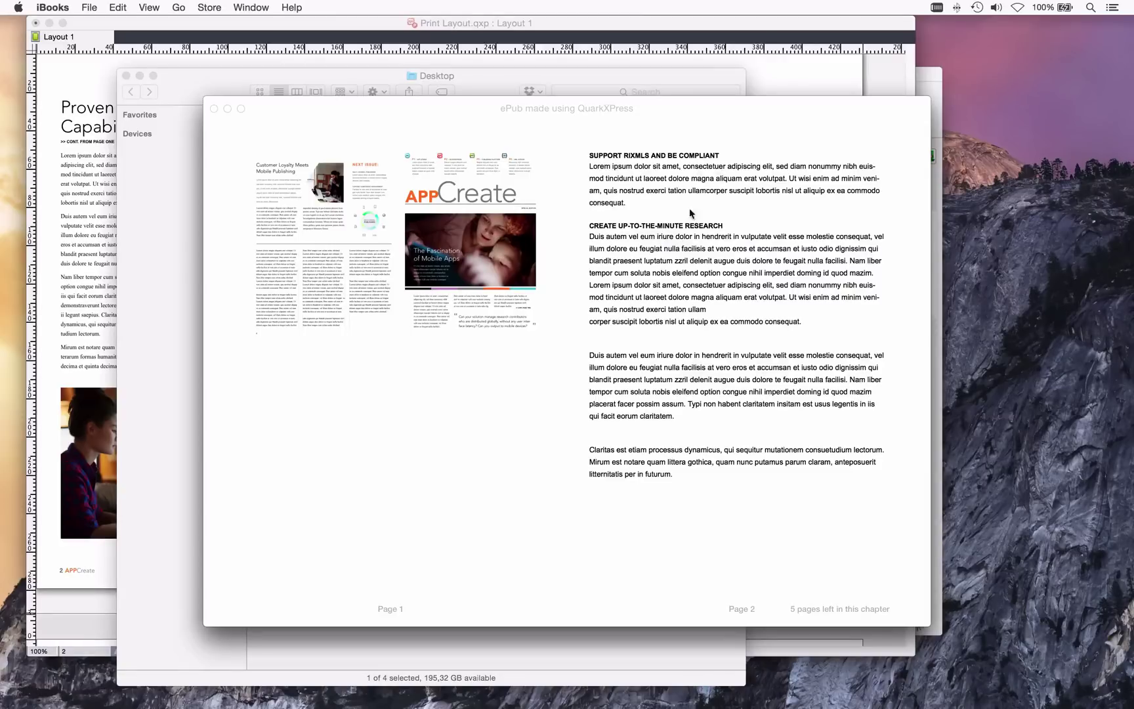
Page through the epub3 book to examine the order of its text and where the pictures are placed, then close it
{"action": "key", "text": "Right"}
{"action": "key", "text": "Right"}
{"action": "key", "text": "Right"}
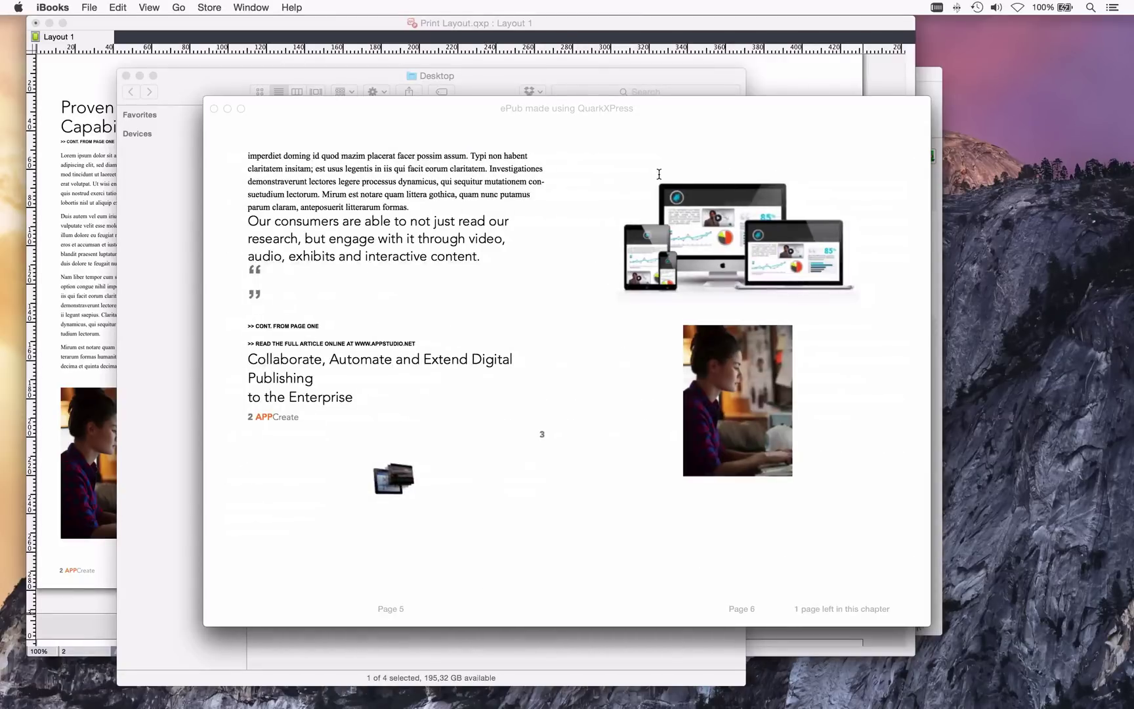
{"action": "key", "text": "Right"}
{"action": "key", "text": "Left"}
{"action": "key", "text": "Left"}
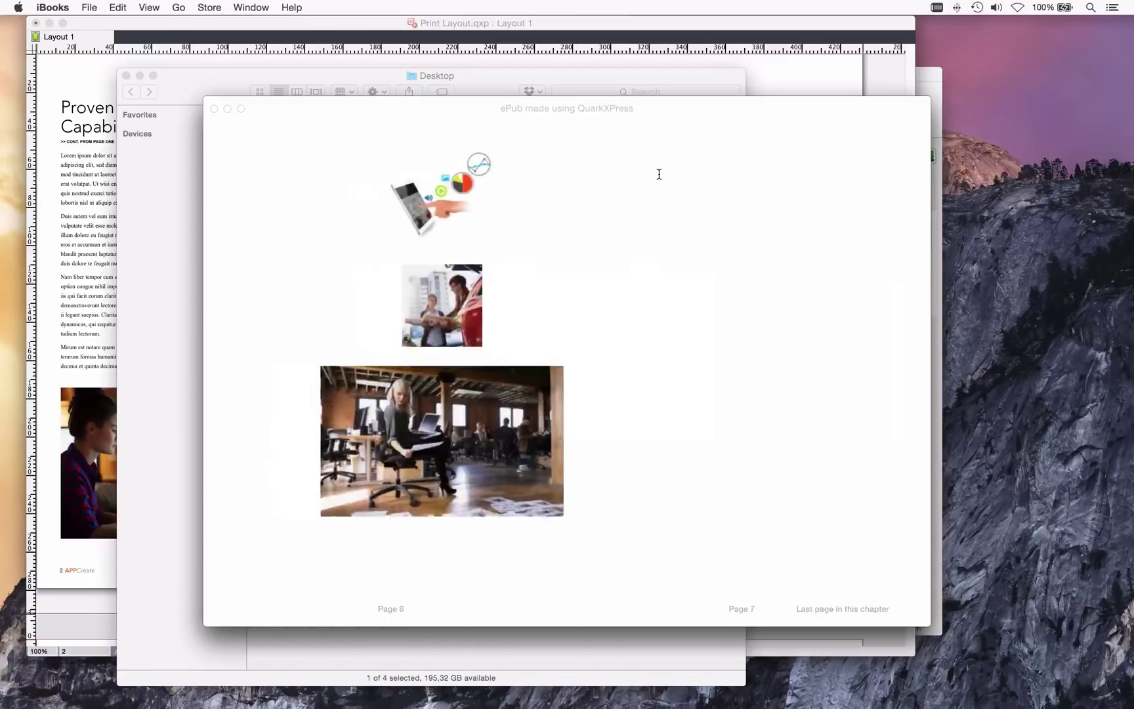
{"action": "key", "text": "Left"}
{"action": "left_click_drag", "start_coordinate": [348, 214], "coordinate": [424, 403]}
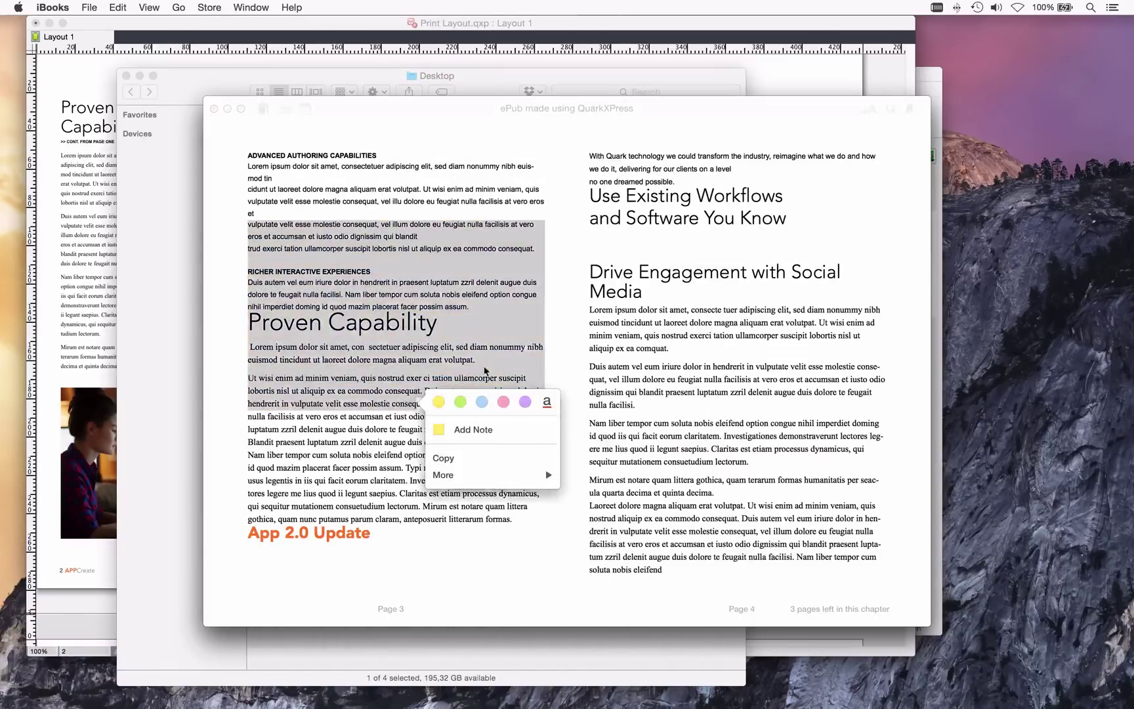
{"action": "key", "text": "Right"}
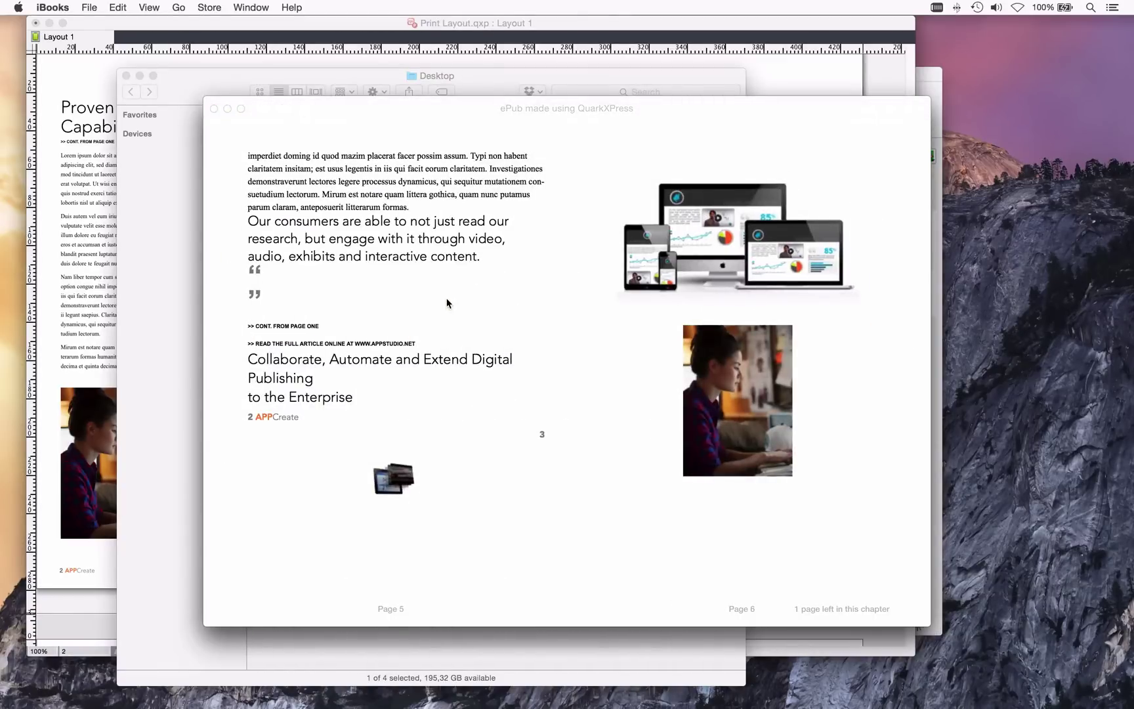
{"action": "key", "text": "Right"}
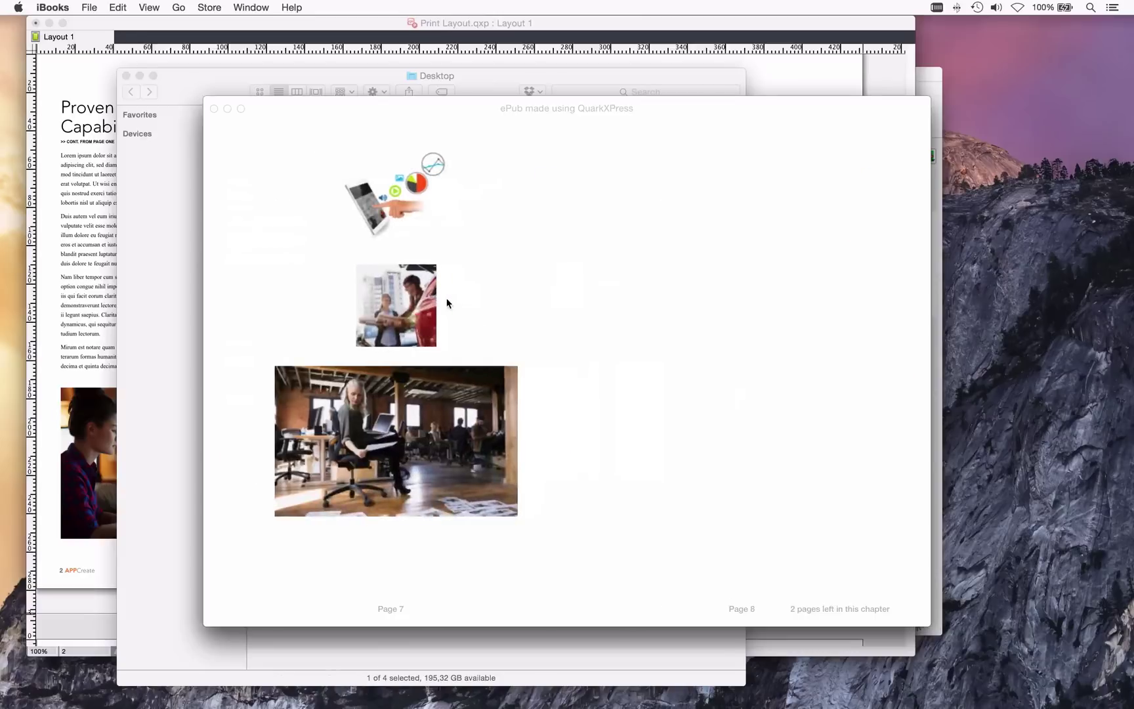
{"action": "key", "text": "Right"}
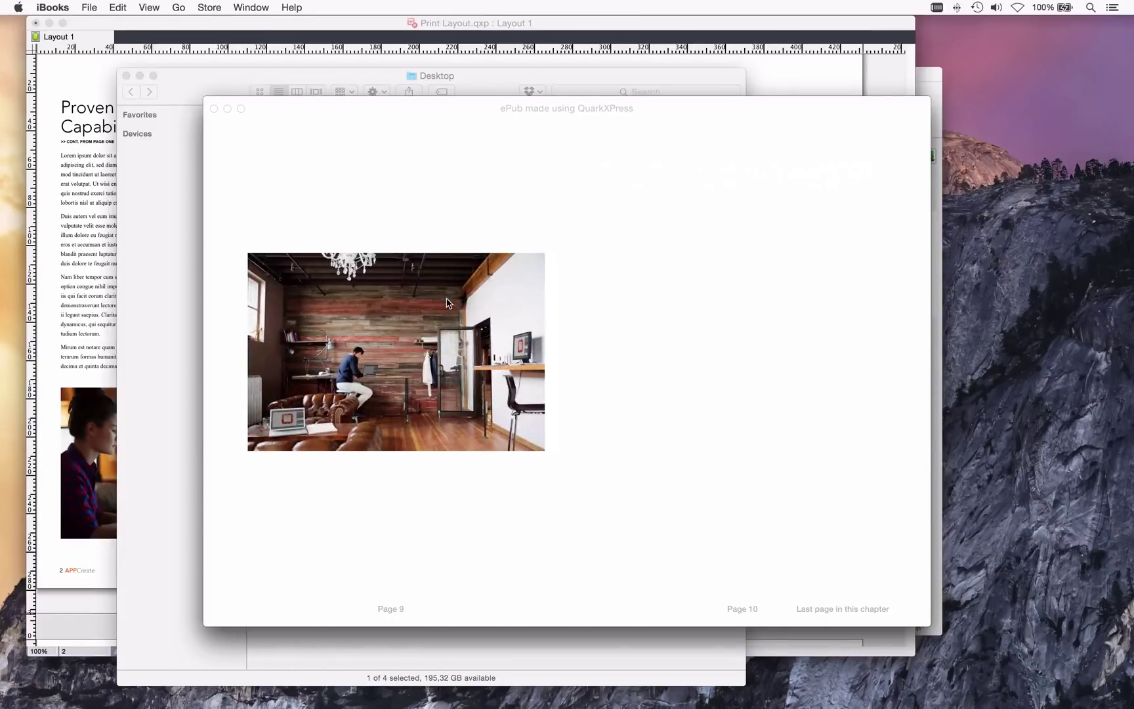
{"action": "key", "text": "Left"}
{"action": "key", "text": "Left"}
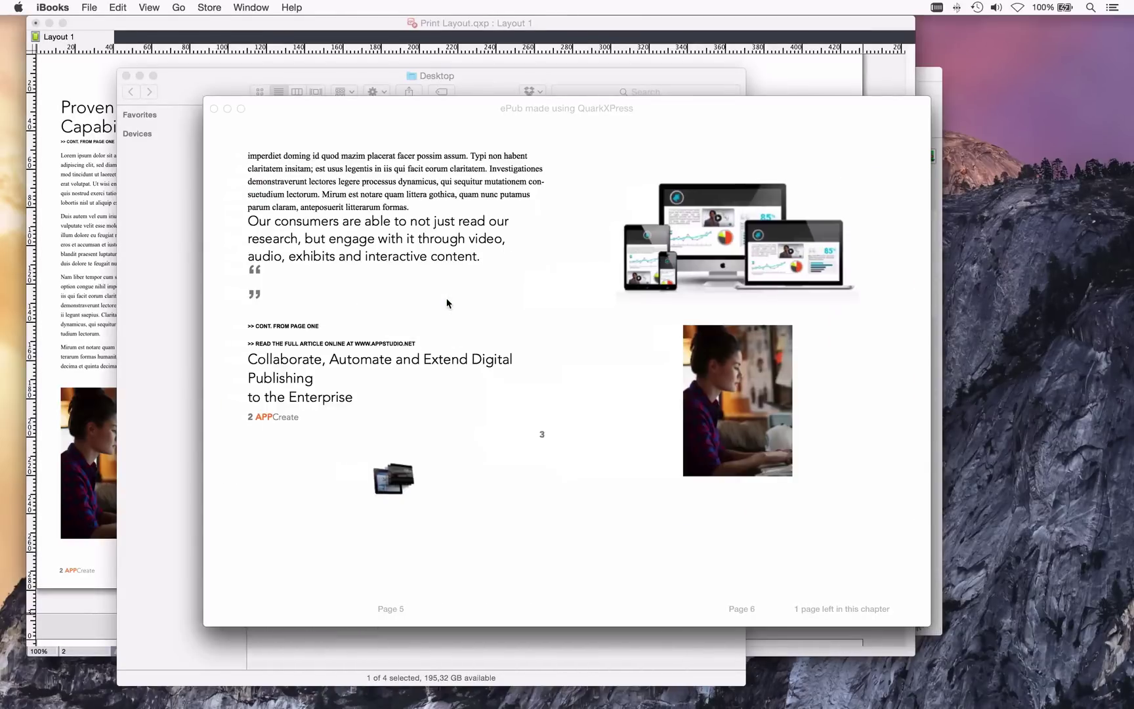
{"action": "key", "text": "Left"}
{"action": "key", "text": "Left"}
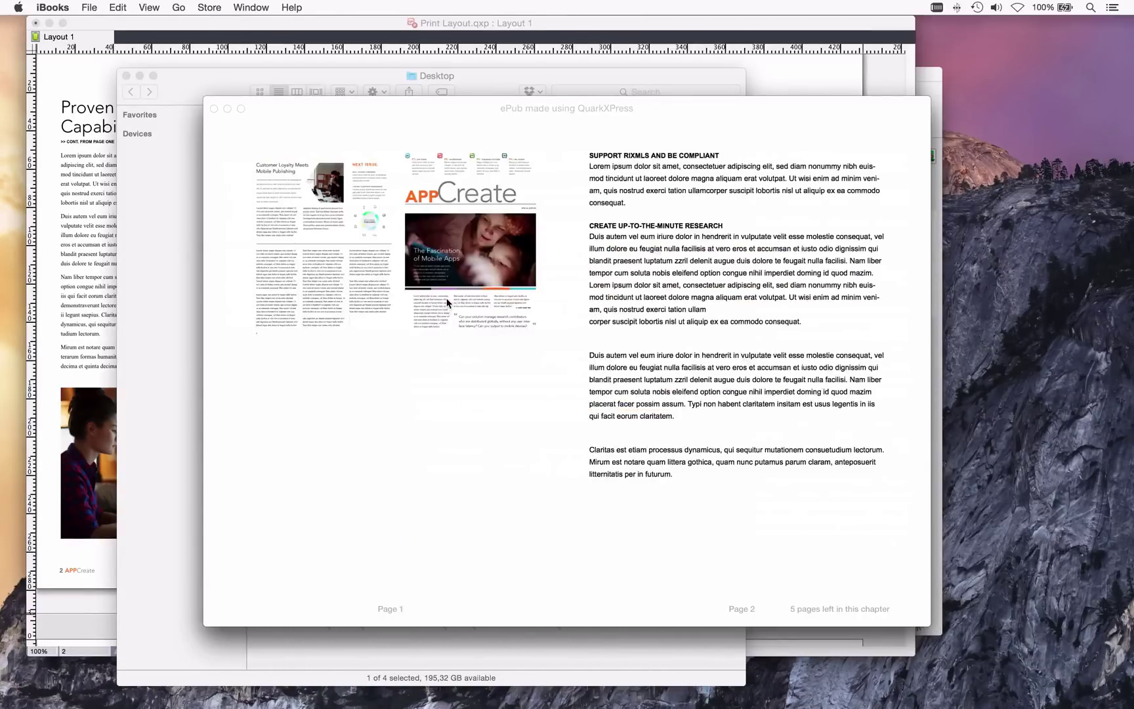
{"action": "key", "text": "Right"}
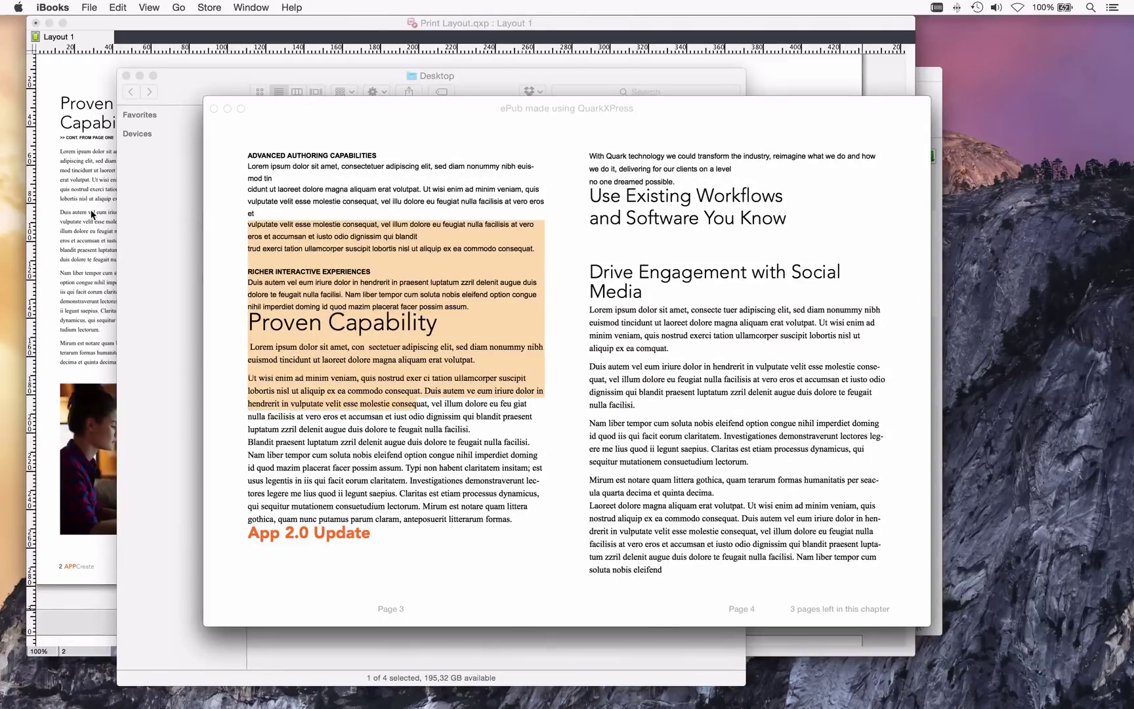
{"action": "left_click", "coordinate": [213, 108]}
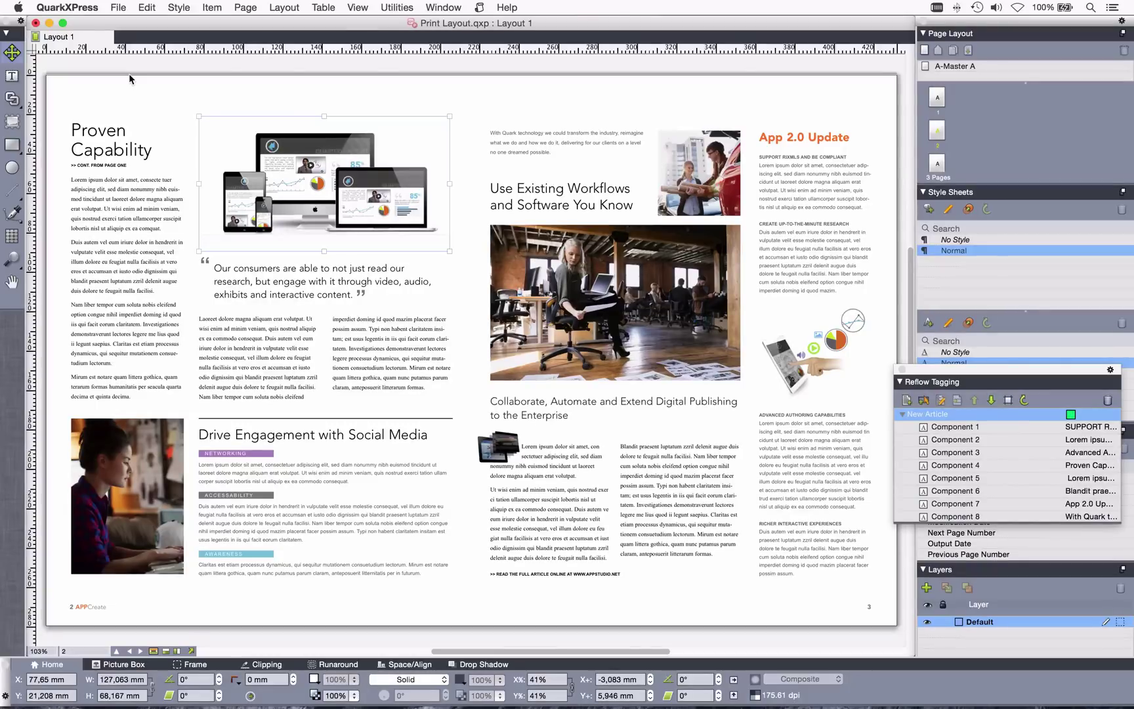
In the QuarkXPress print layout, insert a callout anchor at the end of the "Proven Capability" heading on page 2
{"action": "left_click_drag", "start_coordinate": [179, 82], "coordinate": [479, 391]}
{"action": "scroll", "coordinate": [470, 268], "scroll_direction": "left", "scroll_amount": 5}
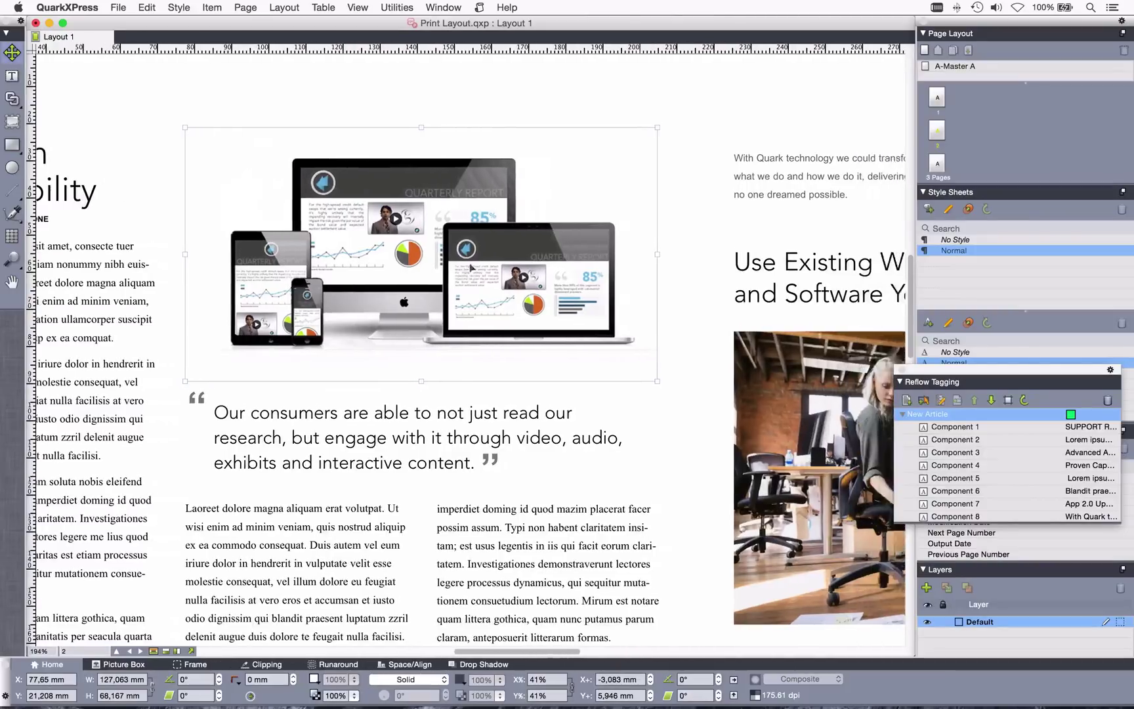
{"action": "scroll", "coordinate": [472, 263], "scroll_direction": "left", "scroll_amount": 1}
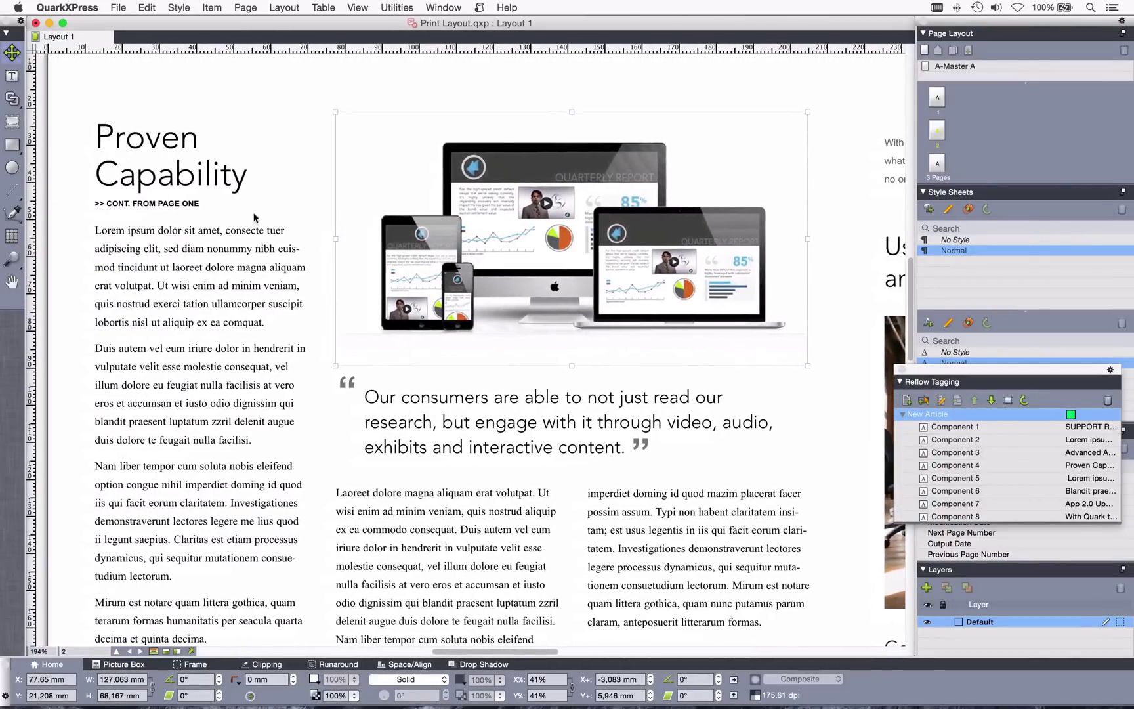
{"action": "left_click", "coordinate": [162, 180]}
{"action": "double_click", "coordinate": [249, 174]}
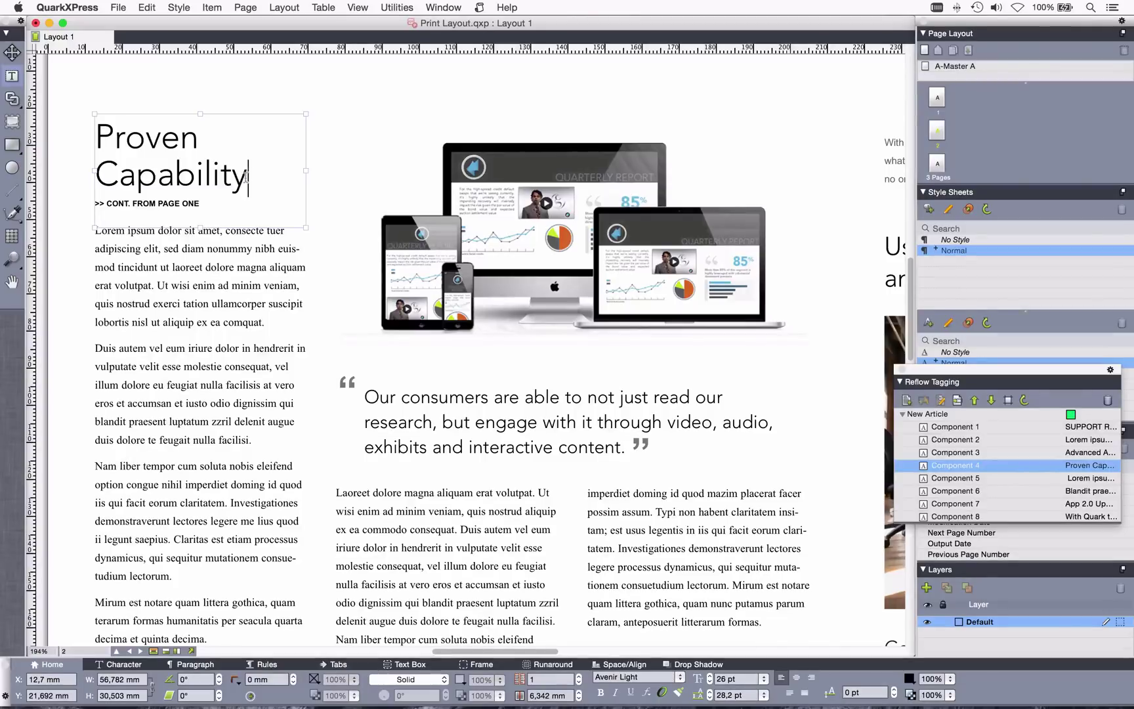
{"action": "right_click", "coordinate": [245, 175]}
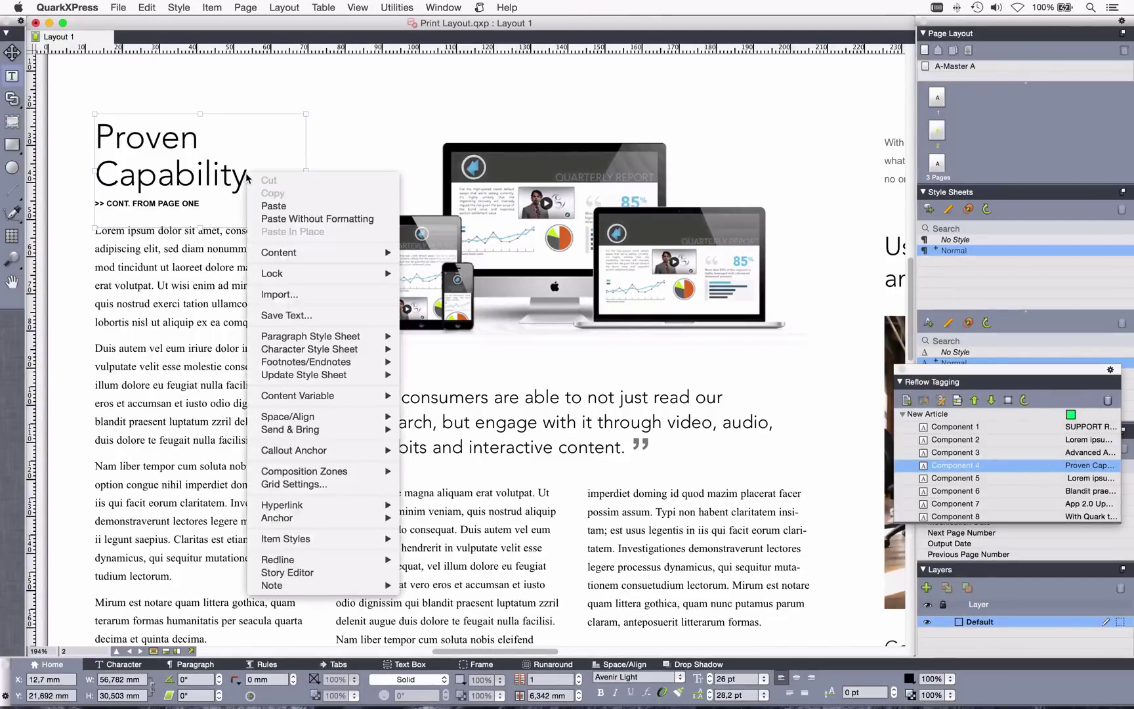
{"action": "mouse_move", "coordinate": [365, 451]}
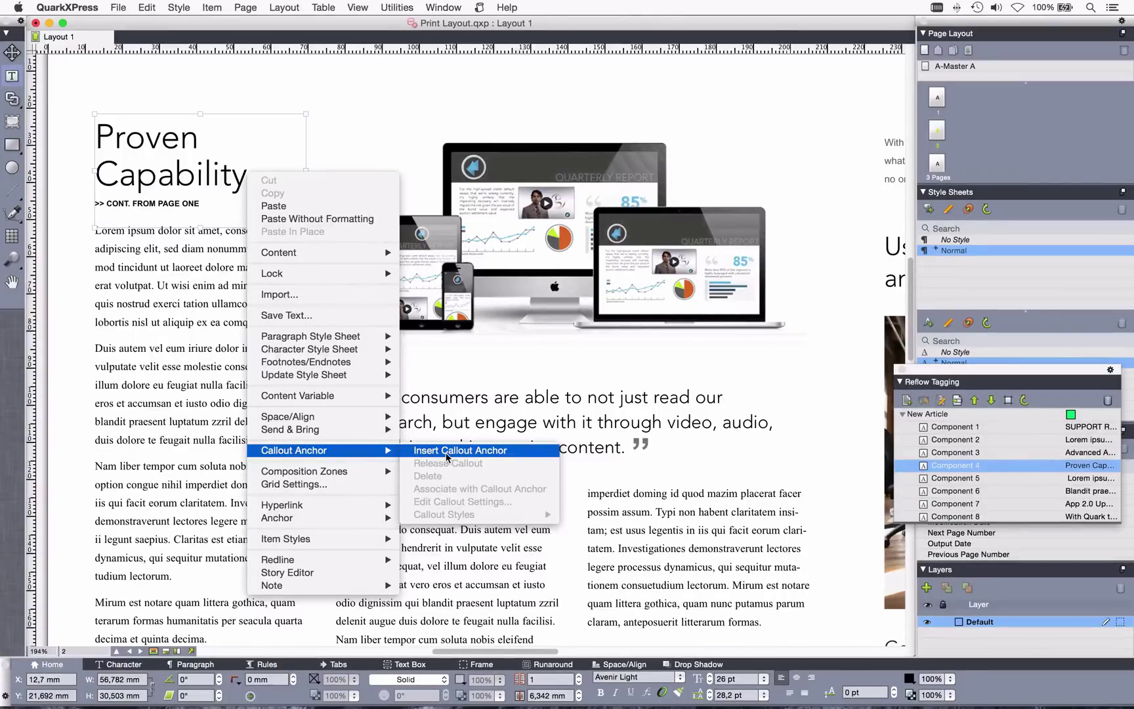
{"action": "left_click", "coordinate": [446, 453]}
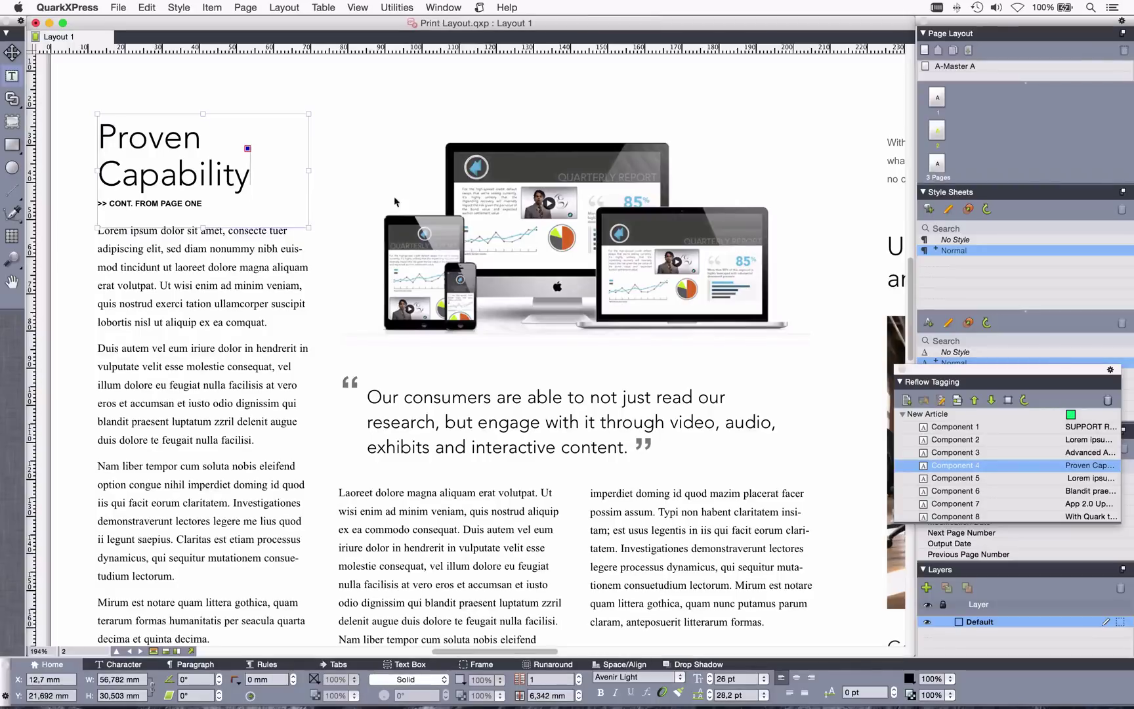
Associate the picture of the computers and mobile devices with the callout anchor in the "Proven Capability" heading
{"action": "left_click", "coordinate": [539, 225]}
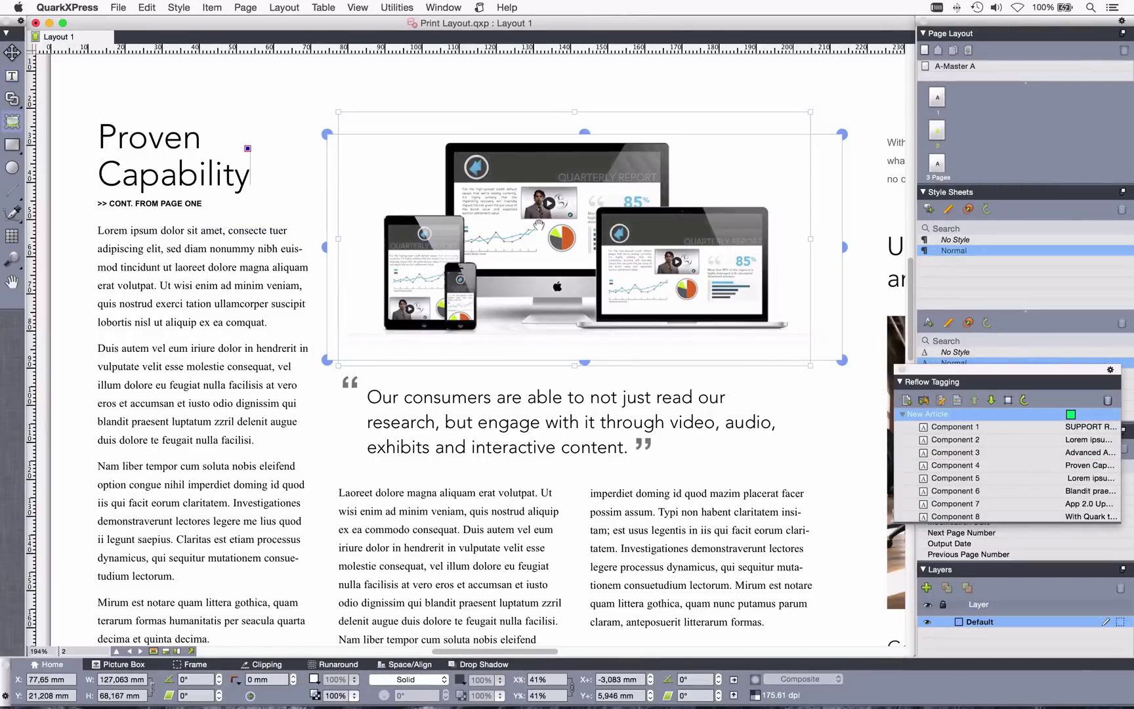
{"action": "right_click", "coordinate": [539, 225]}
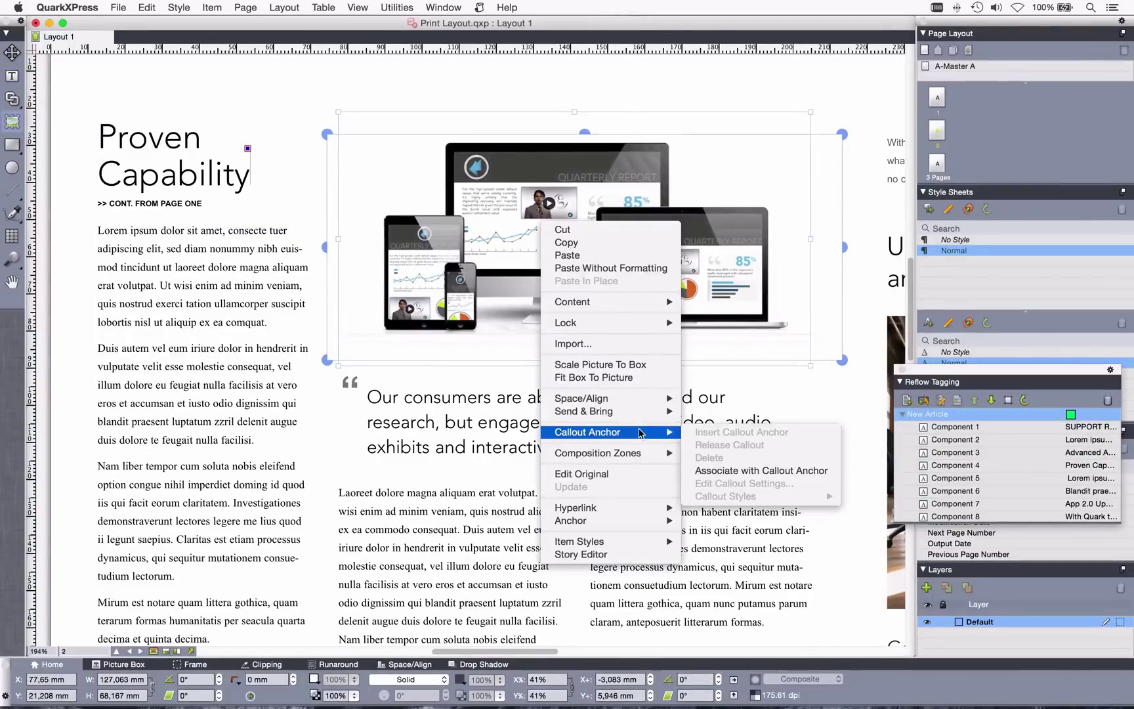
{"action": "left_click", "coordinate": [708, 471]}
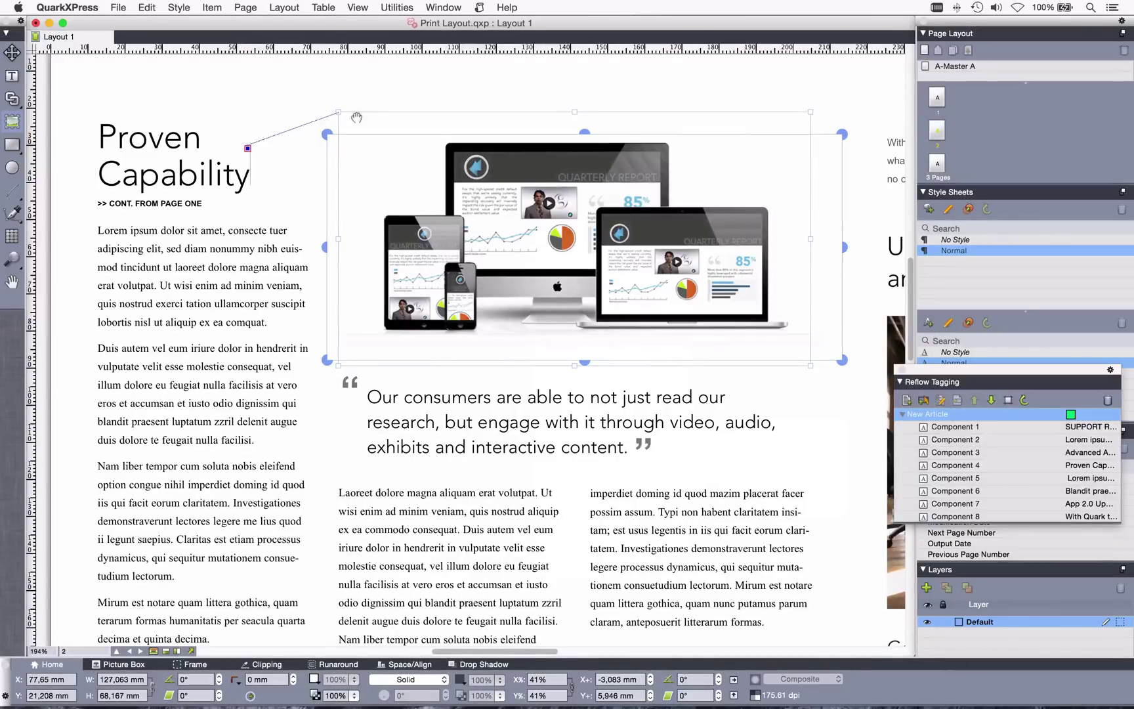
Export the layout with the anchored picture as a reflowable ePub named epub4 to the Desktop, accepting the font collection
{"action": "left_click", "coordinate": [120, 7]}
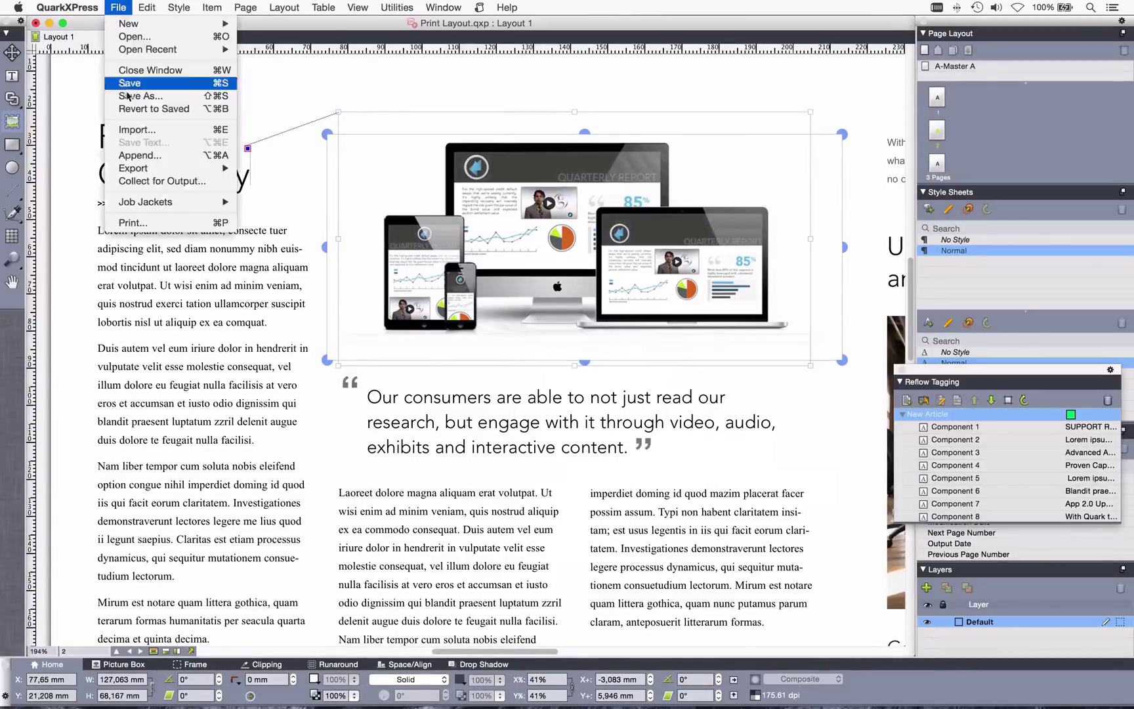
{"action": "mouse_move", "coordinate": [152, 169]}
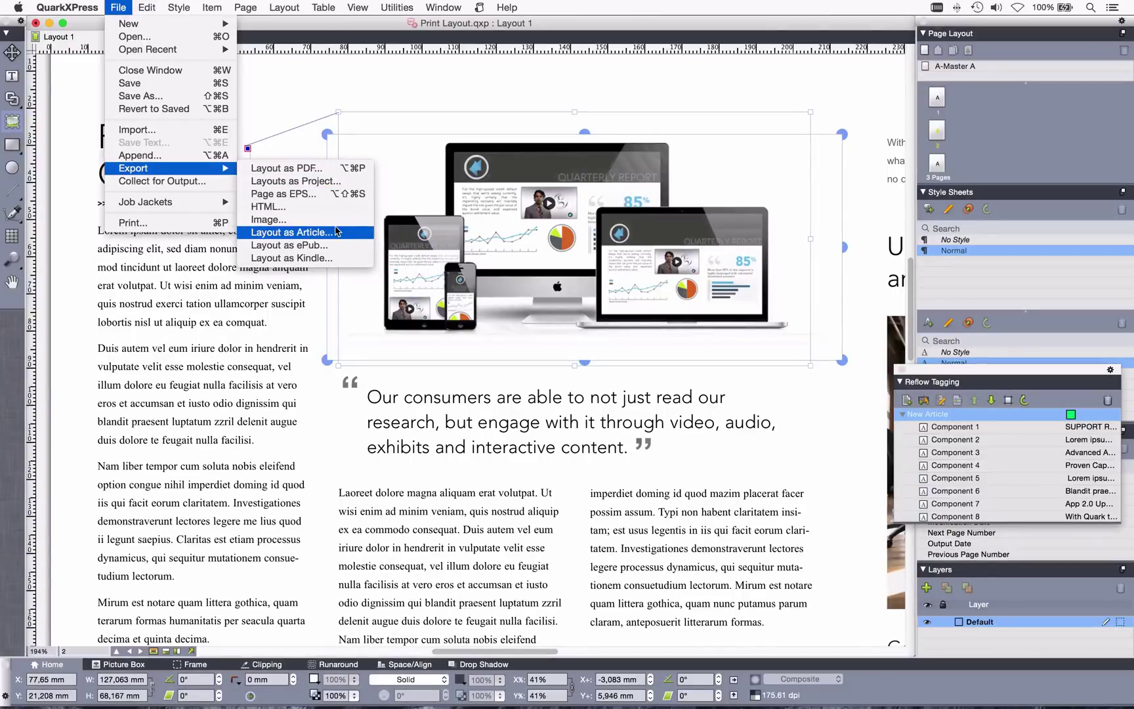
{"action": "left_click", "coordinate": [336, 251]}
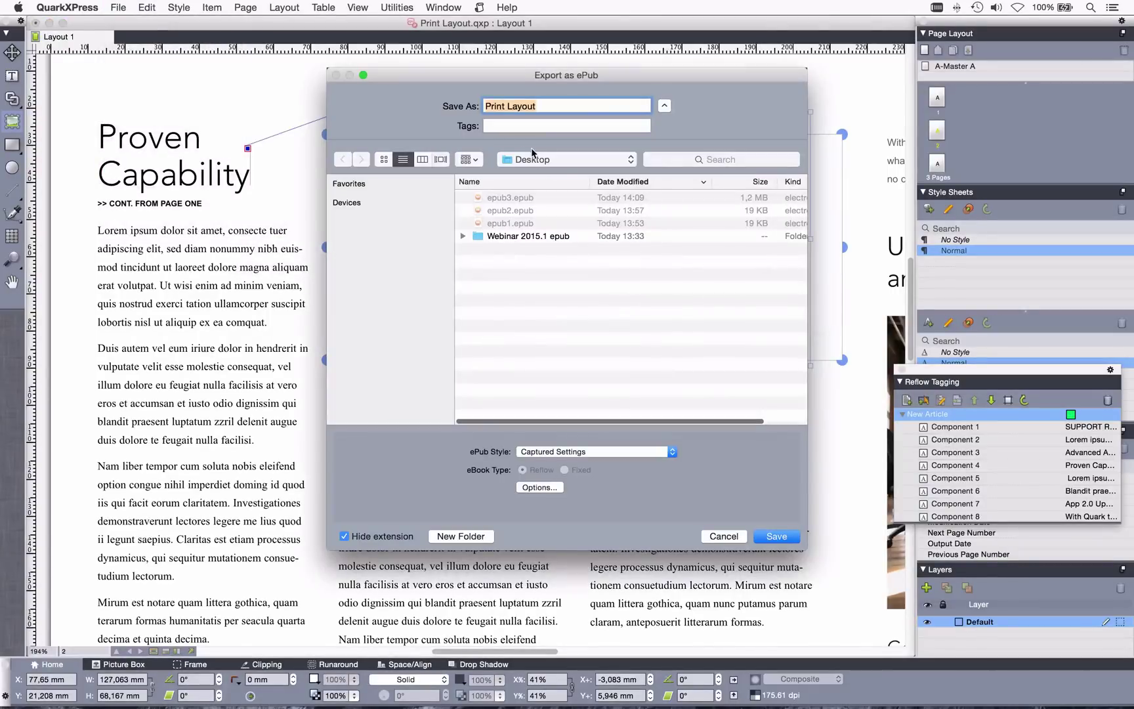
{"action": "type", "text": "epub4"}
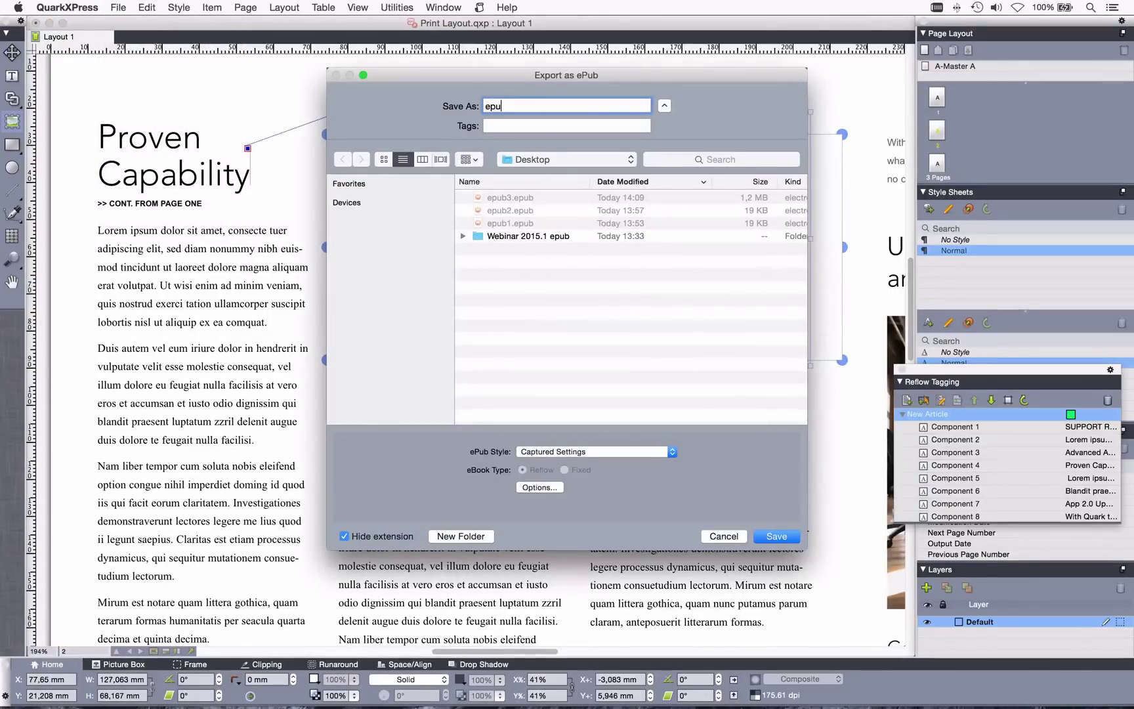
{"action": "left_click", "coordinate": [771, 538]}
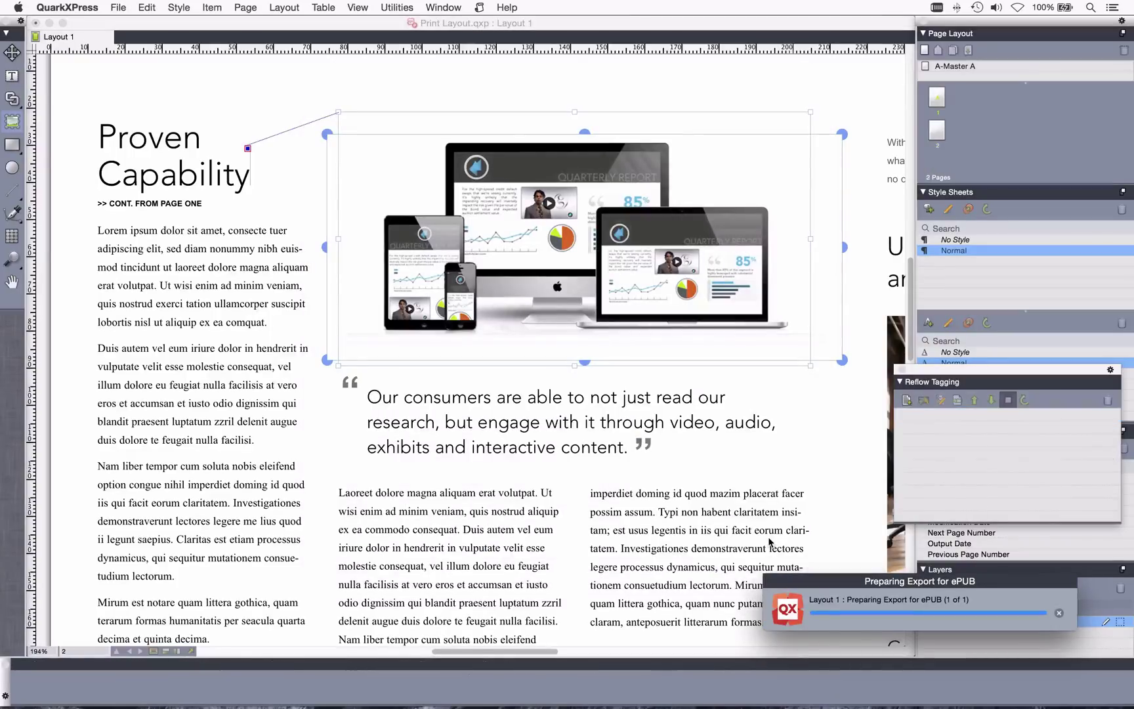
{"action": "left_click", "coordinate": [471, 178]}
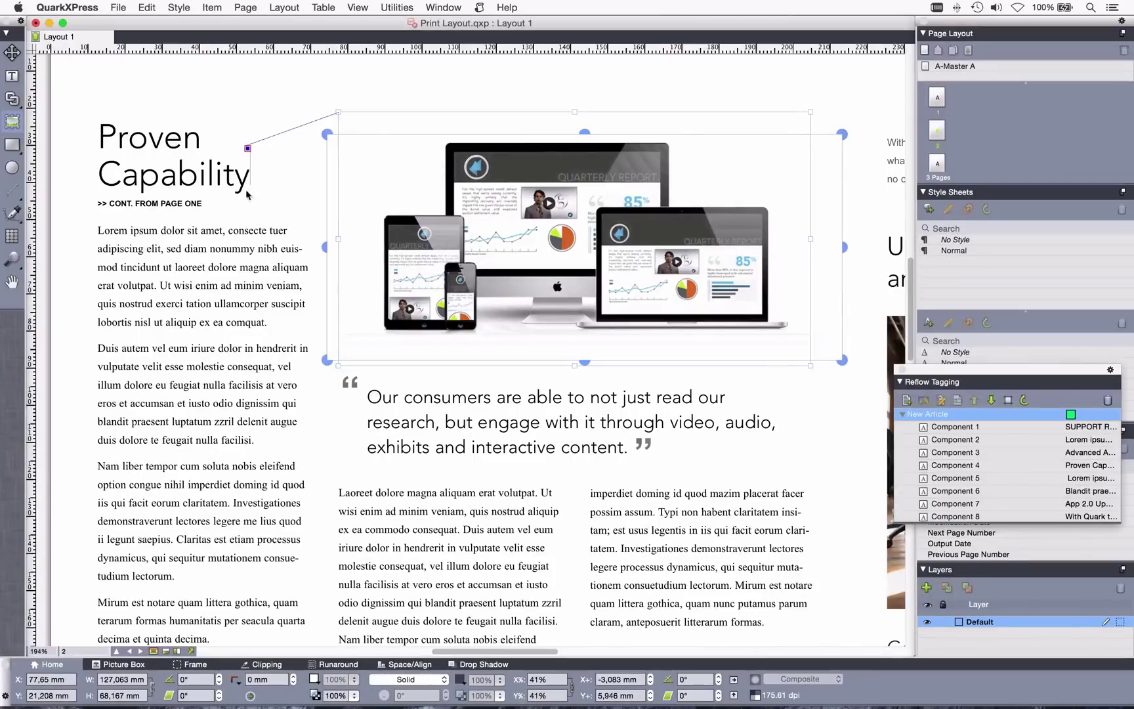
Open epub4 from the Desktop in iBooks and page to the "Proven Capability" heading to check where the anchored picture is placed
{"action": "scroll", "coordinate": [447, 231], "scroll_direction": "left", "scroll_amount": 1}
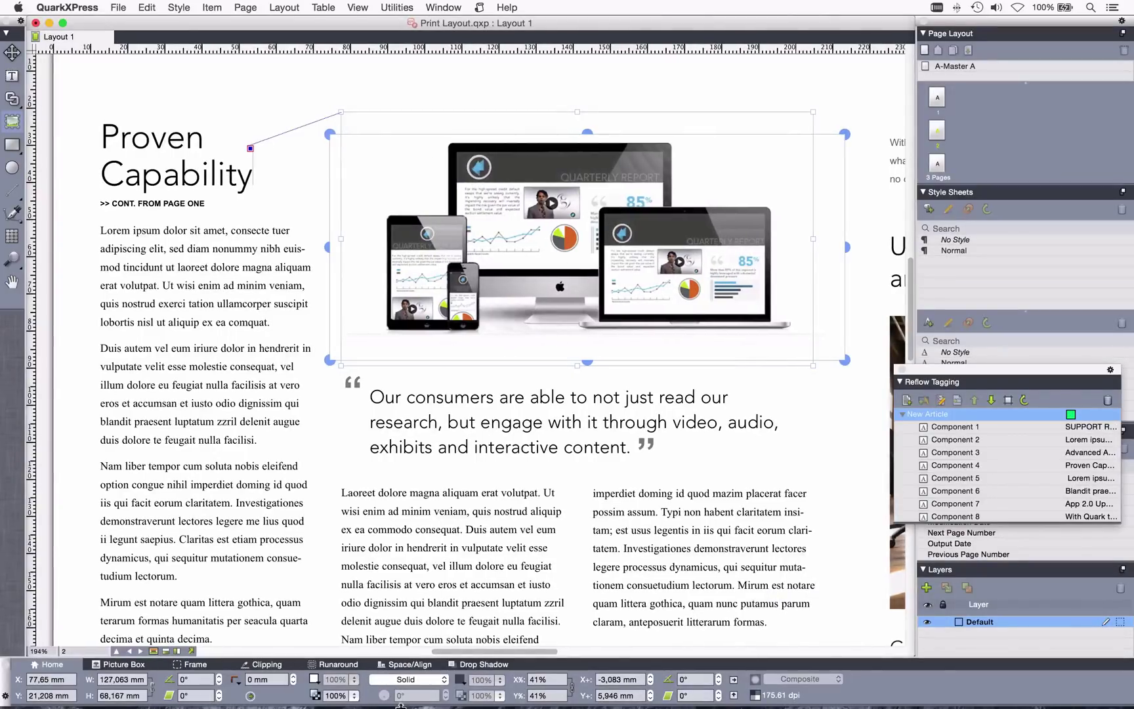
{"action": "mouse_move", "coordinate": [282, 703]}
{"action": "left_click", "coordinate": [248, 695]}
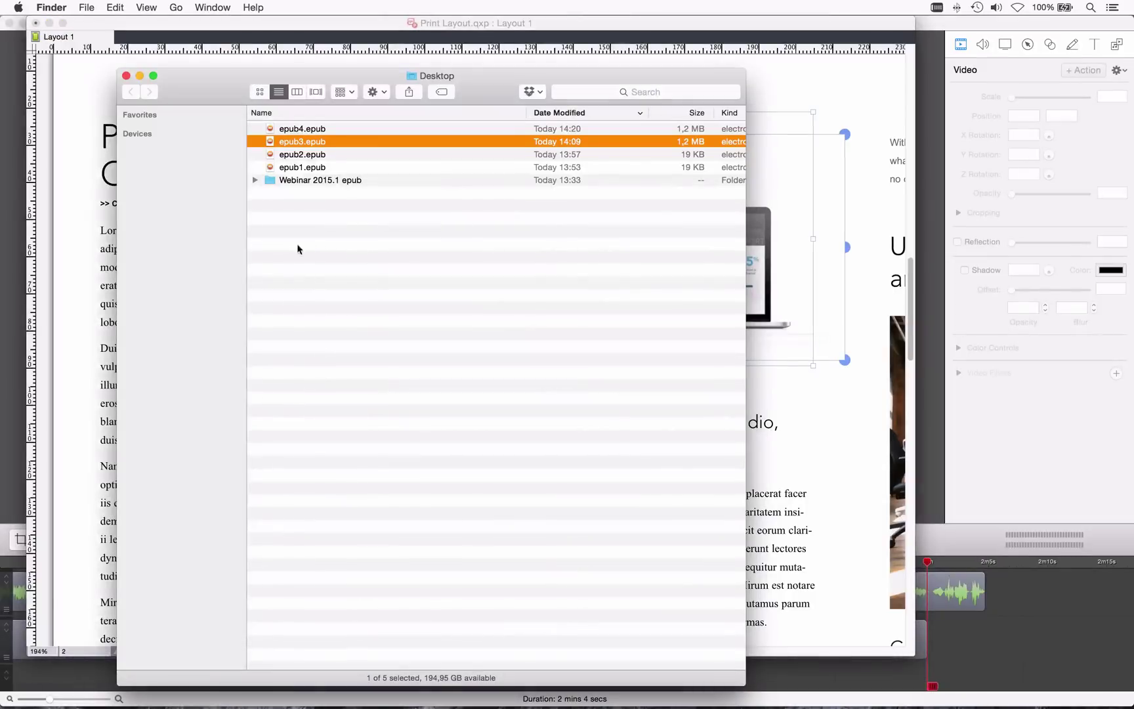
{"action": "double_click", "coordinate": [307, 127]}
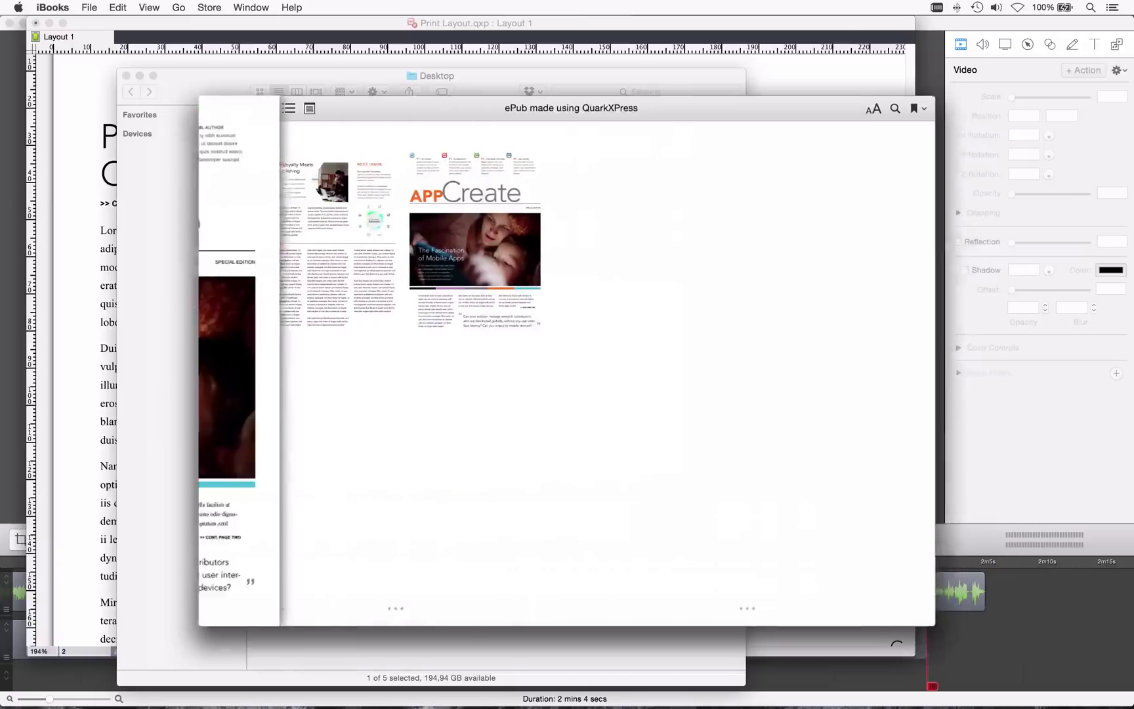
{"action": "key", "text": "Right"}
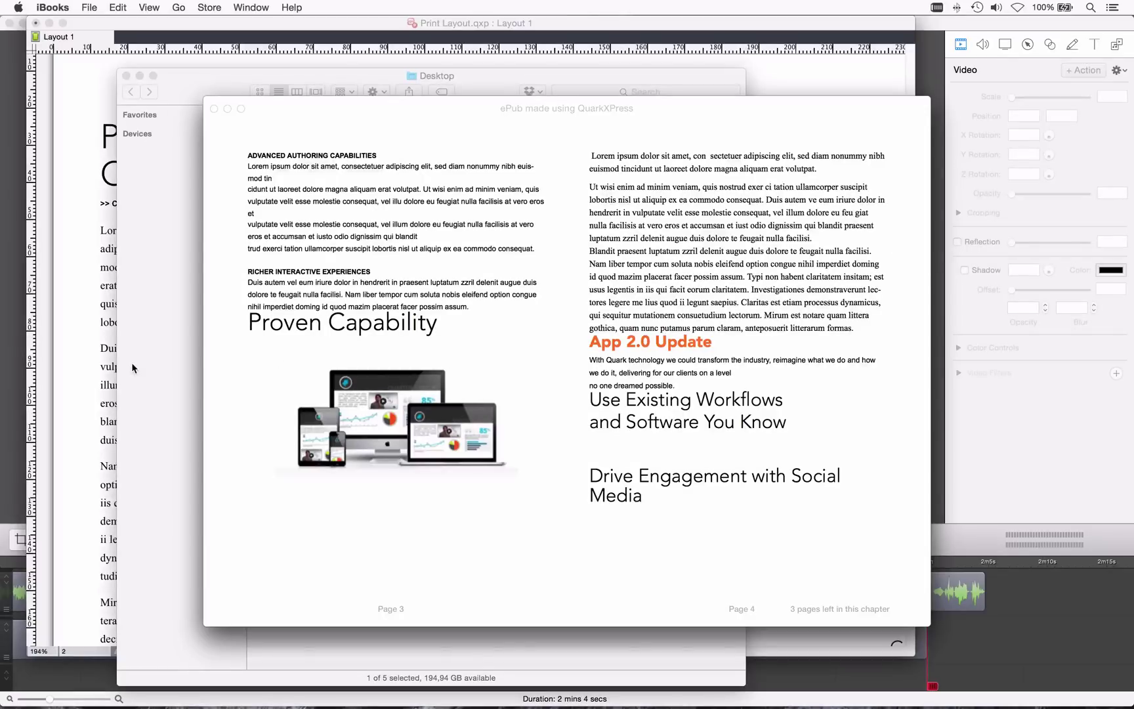
Open epub3 from the Desktop again and page forward to compare the position of its picture of the computers and mobile devices
{"action": "left_click", "coordinate": [149, 354]}
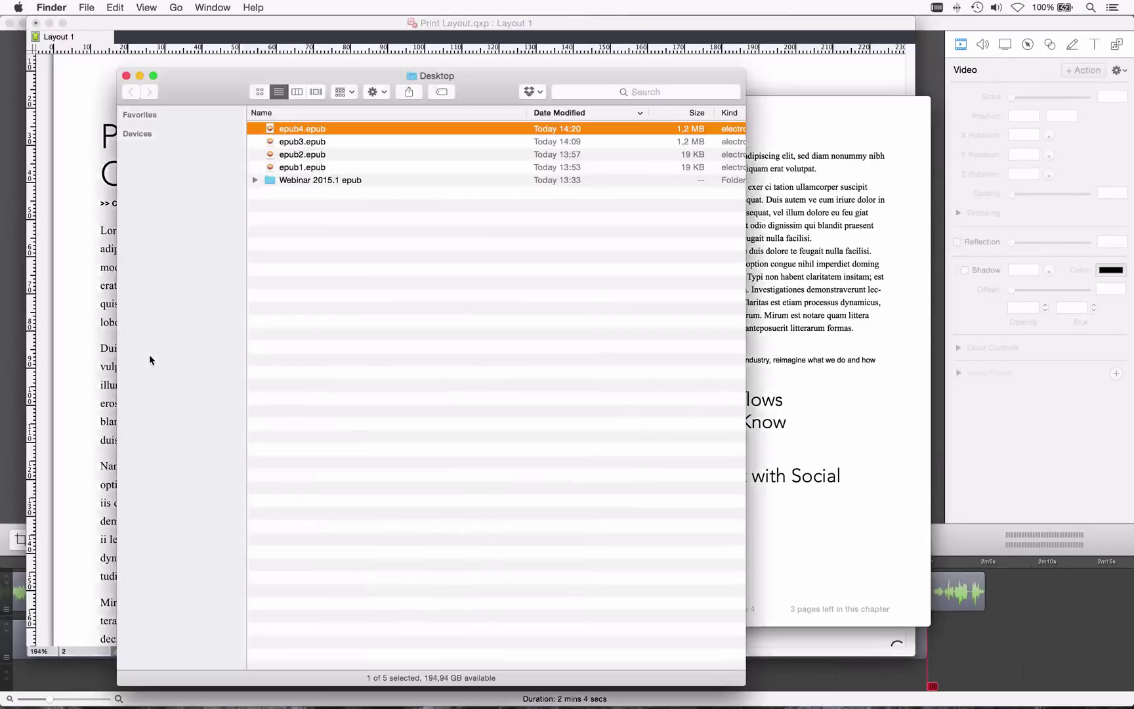
{"action": "double_click", "coordinate": [311, 142]}
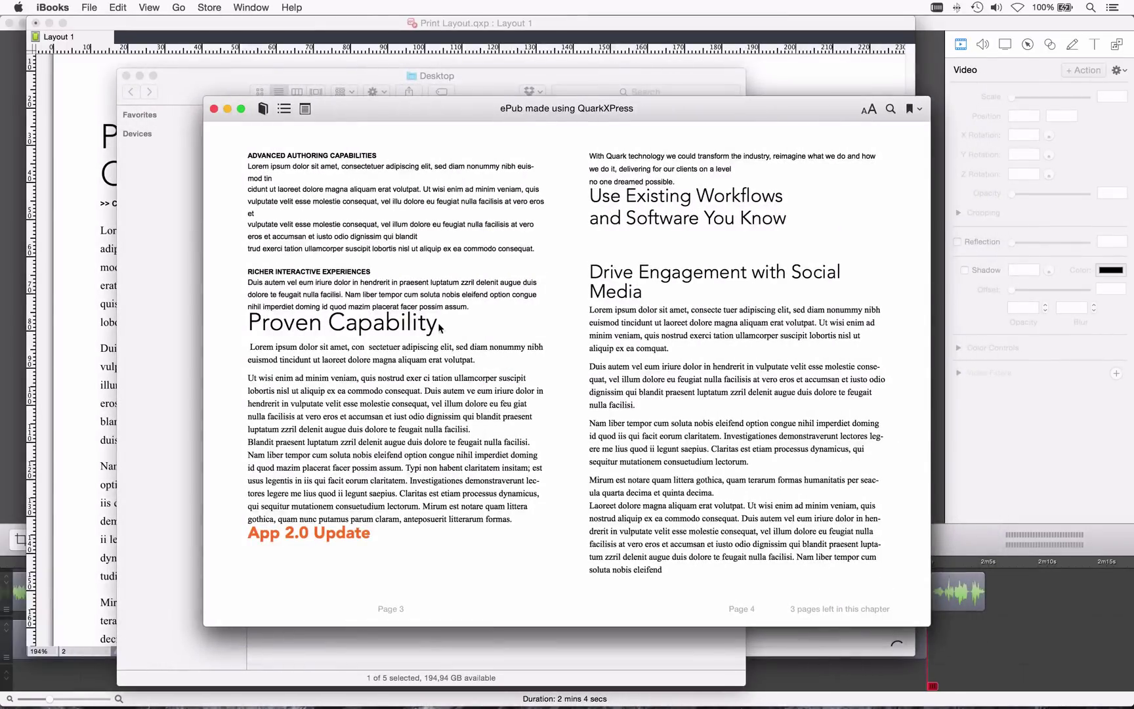
{"action": "key", "text": "Right"}
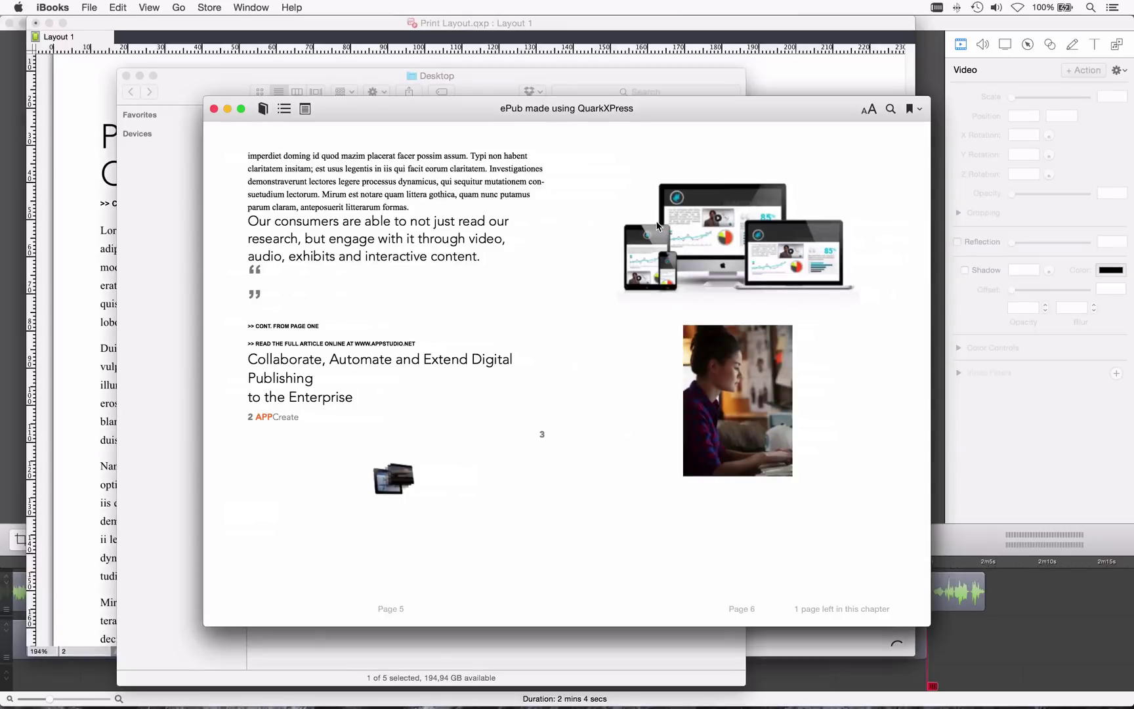
Switch back to QuarkXPress and draw an empty picture box about 84 × 52 mm on the pasteboard beside page 2
{"action": "left_click", "coordinate": [94, 68]}
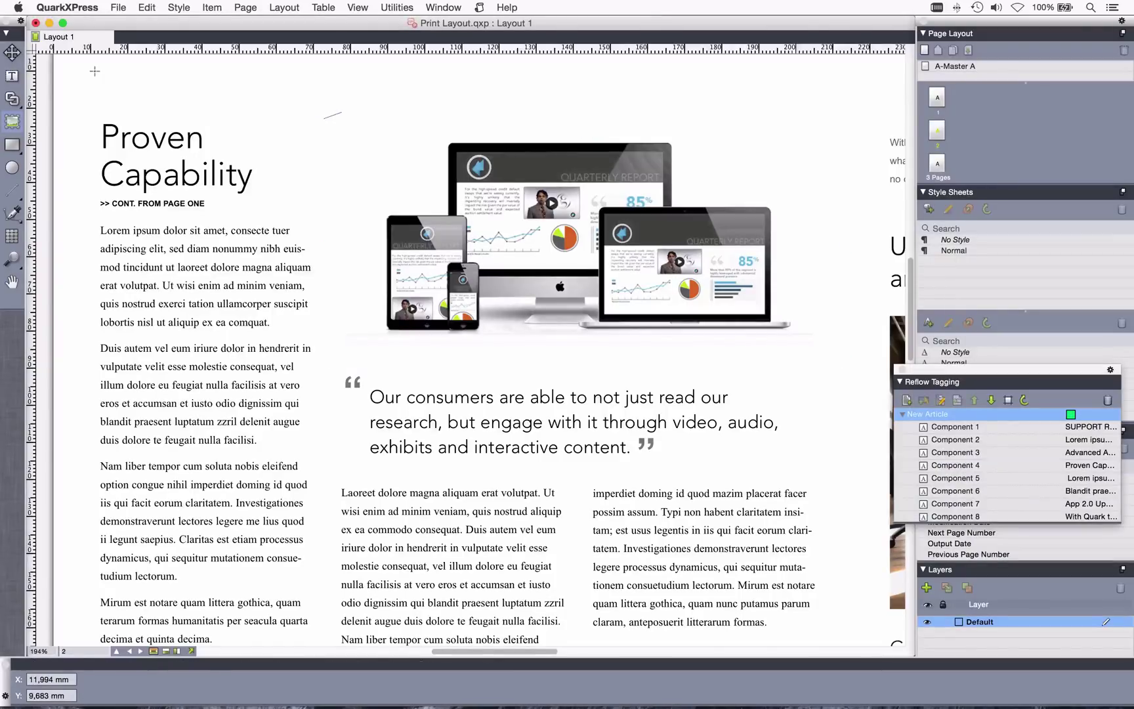
{"action": "key", "text": "super+0"}
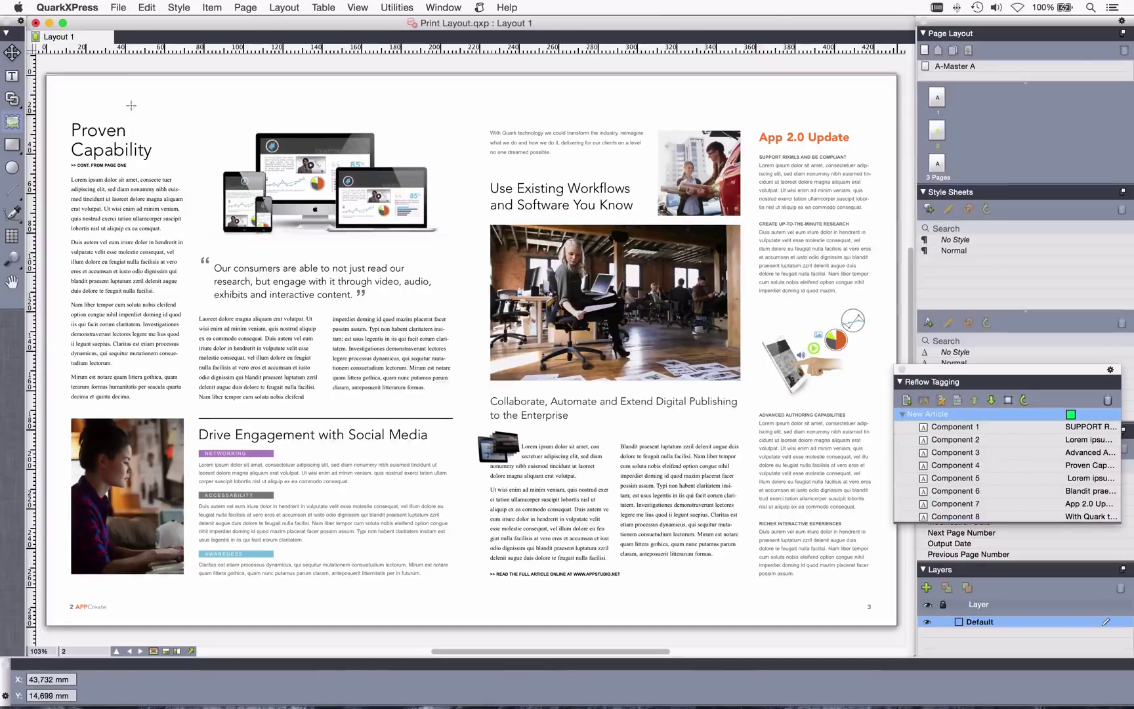
{"action": "scroll", "coordinate": [131, 103], "scroll_direction": "left", "scroll_amount": 4}
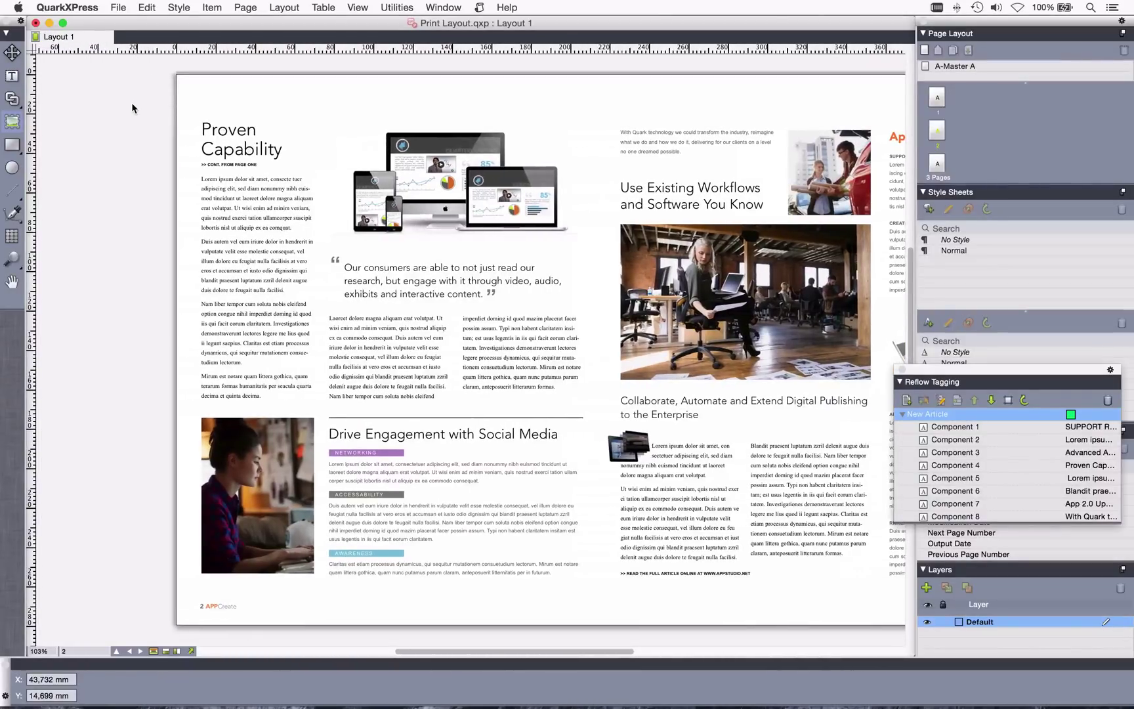
{"action": "scroll", "coordinate": [132, 103], "scroll_direction": "left", "scroll_amount": 5}
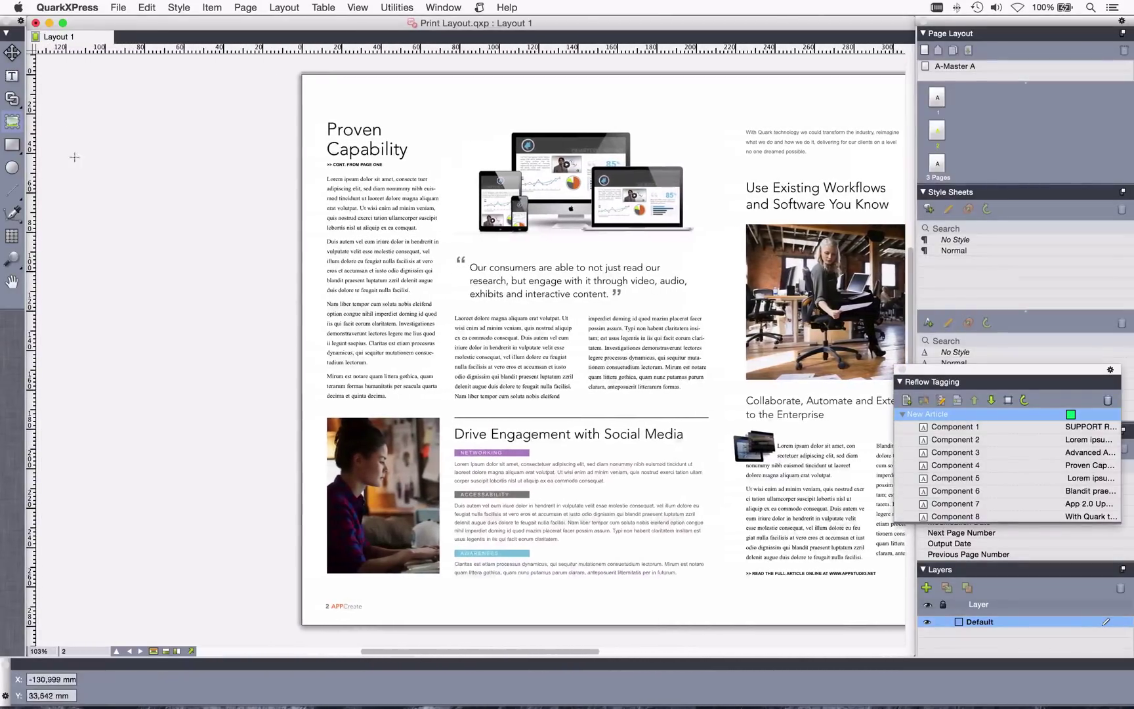
{"action": "mouse_move", "coordinate": [81, 135]}
{"action": "left_mouse_down"}
{"action": "mouse_move", "coordinate": [88, 151]}
{"action": "mouse_move", "coordinate": [210, 205]}
{"action": "mouse_move", "coordinate": [248, 240]}
{"action": "left_mouse_up"}
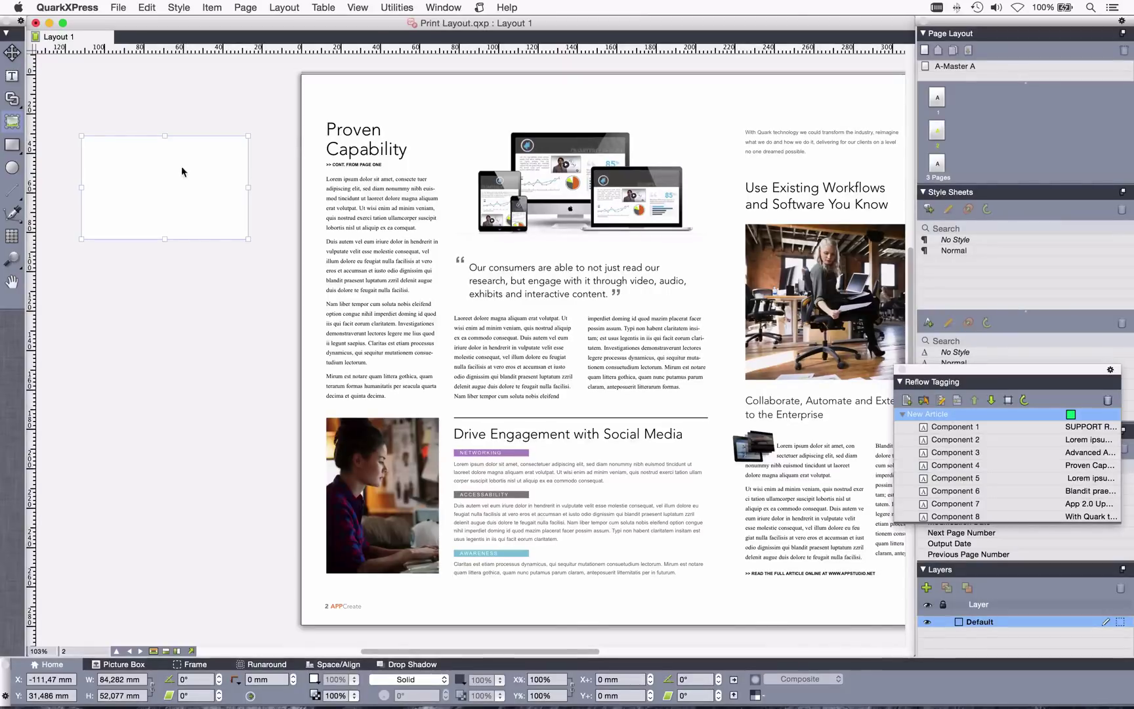
{"action": "scroll", "coordinate": [175, 177], "scroll_direction": "left", "scroll_amount": 3}
{"action": "scroll", "coordinate": [175, 178], "scroll_direction": "right", "scroll_amount": 3}
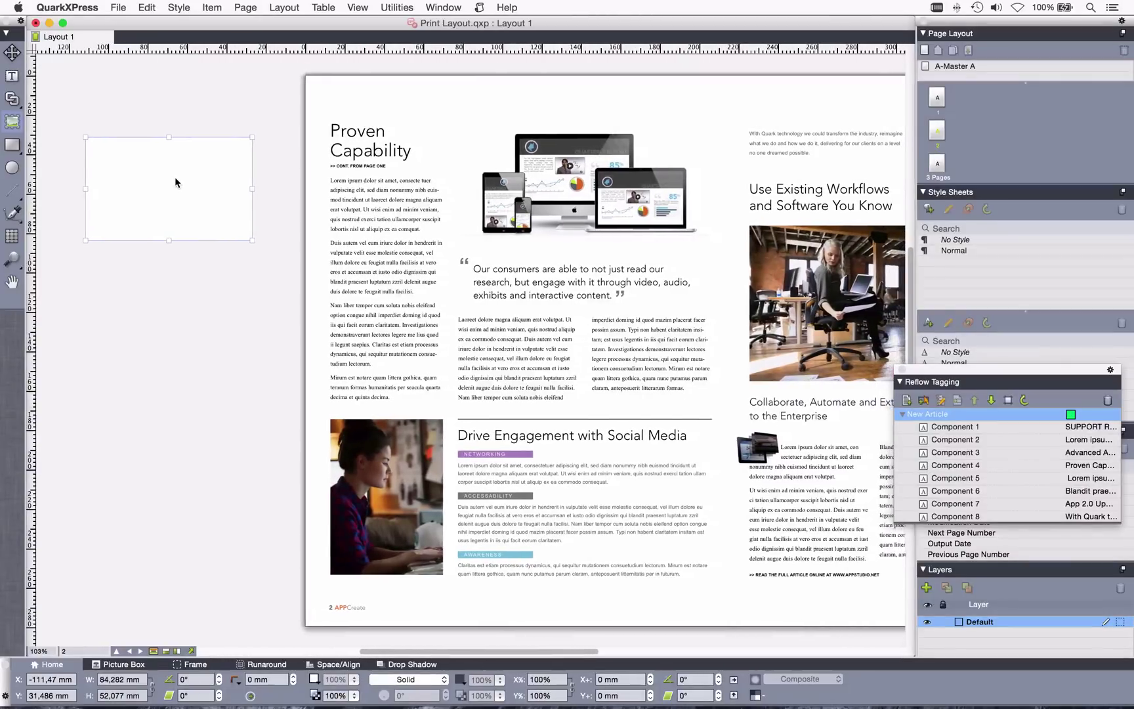
Insert a callout anchor at the end of the first body paragraph under the "Proven Capability" heading
{"action": "double_click", "coordinate": [344, 199]}
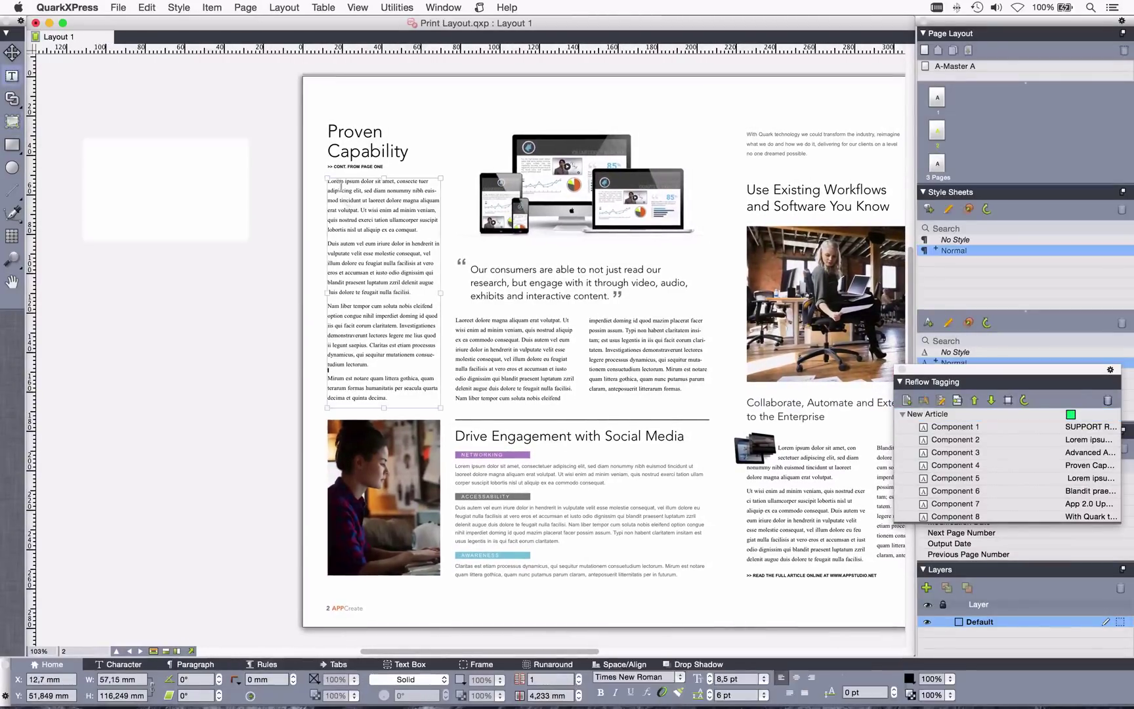
{"action": "right_click", "coordinate": [431, 230]}
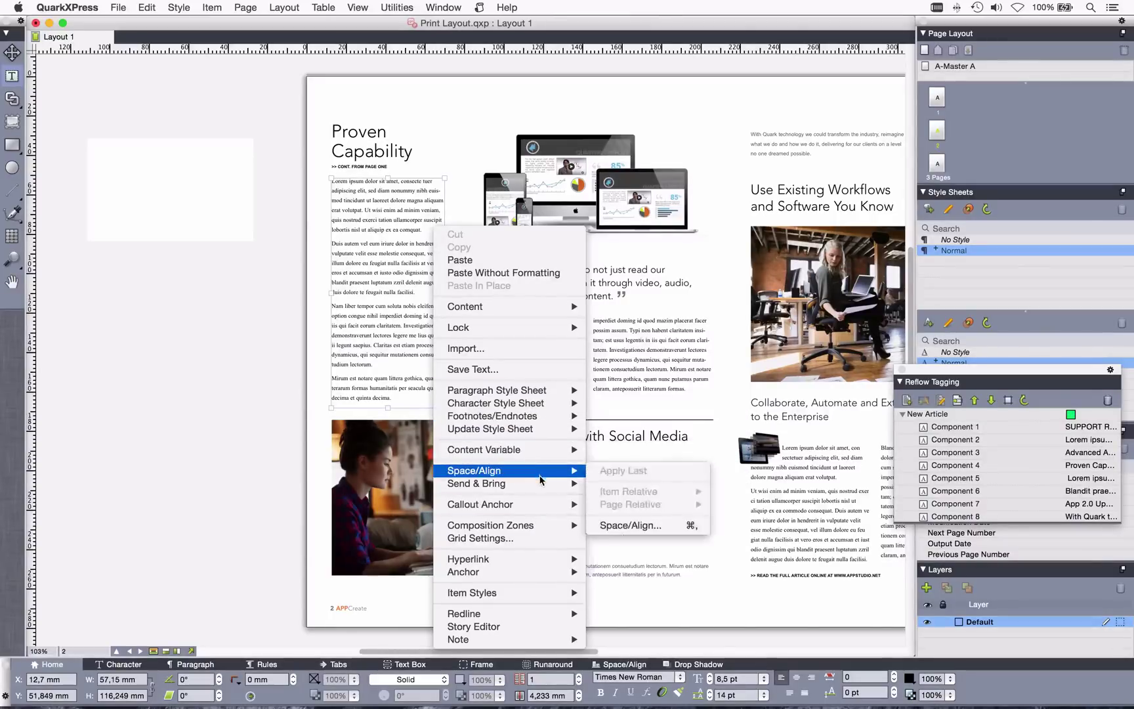
{"action": "mouse_move", "coordinate": [544, 504]}
{"action": "left_click", "coordinate": [630, 504]}
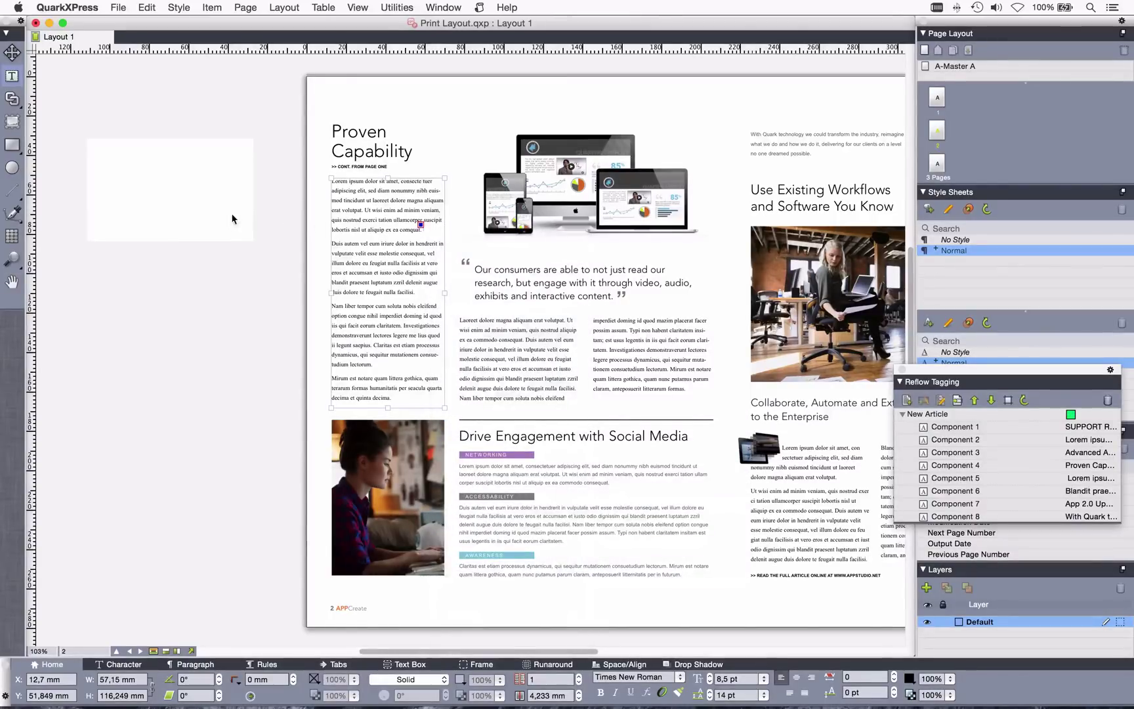
Associate the empty picture box on the pasteboard with the callout anchor in the first body paragraph
{"action": "left_click", "coordinate": [175, 200]}
{"action": "right_click", "coordinate": [176, 201]}
{"action": "mouse_move", "coordinate": [246, 372]}
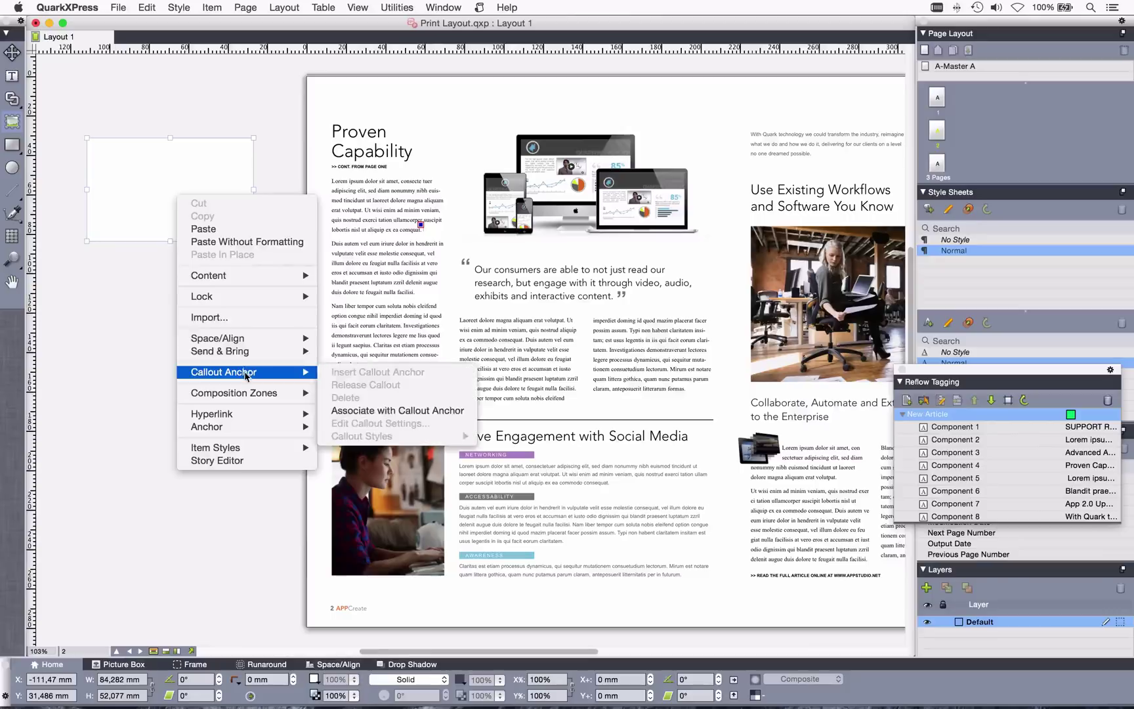
{"action": "left_click", "coordinate": [417, 415]}
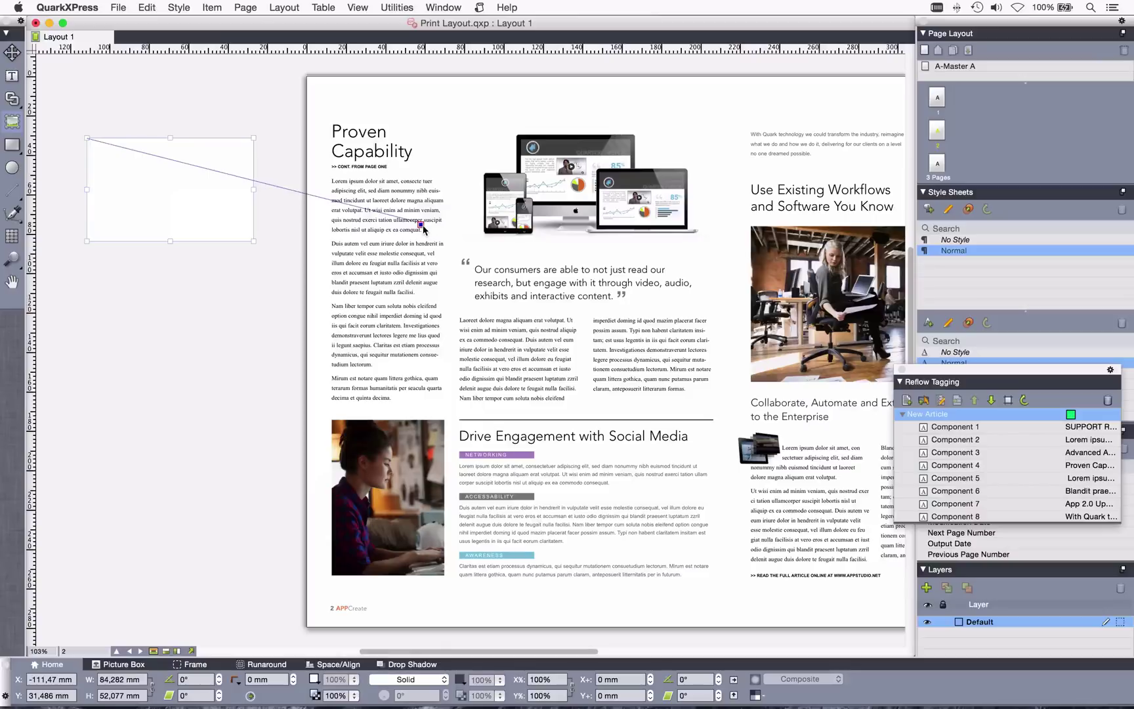
Draw a second picture box about 112 × 62 mm lower on the pasteboard and make it an HTML5 Video object
{"action": "left_click_drag", "start_coordinate": [71, 374], "coordinate": [293, 496]}
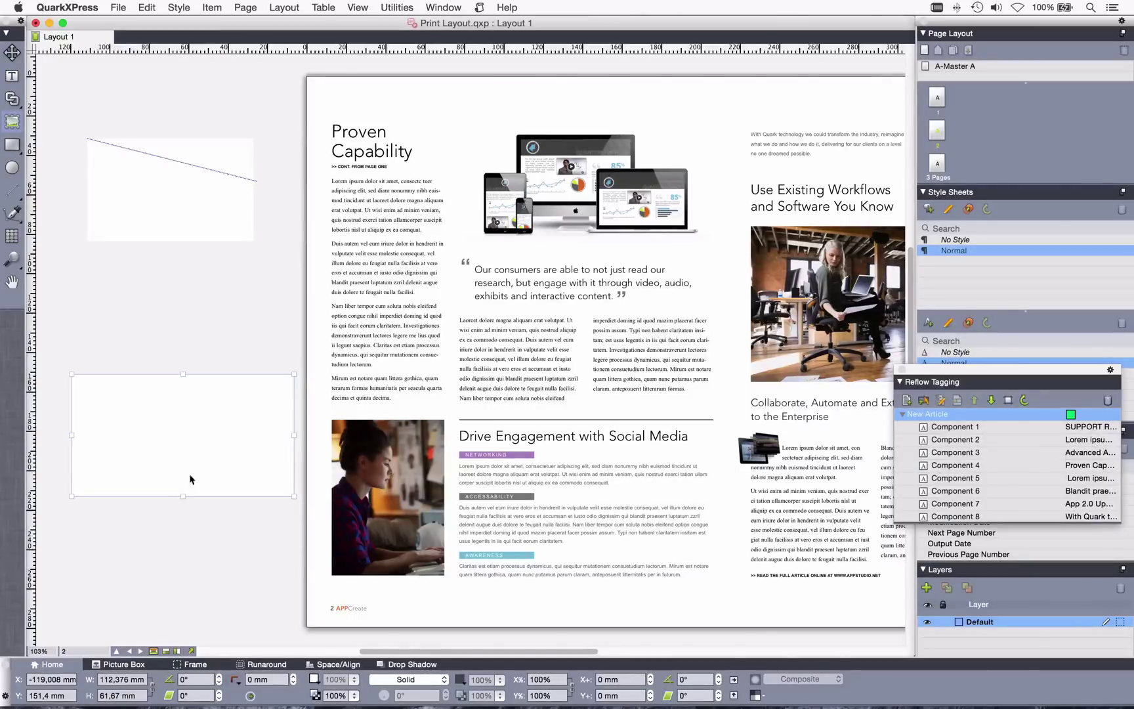
{"action": "scroll", "coordinate": [145, 448], "scroll_direction": "left", "scroll_amount": 2}
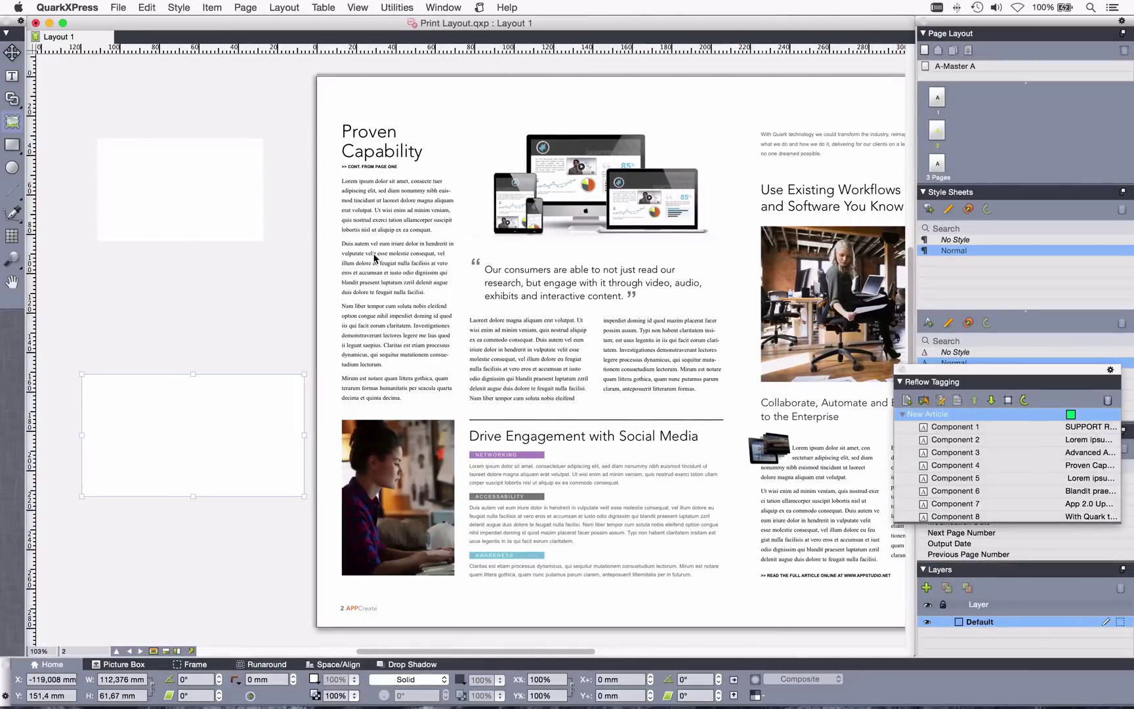
{"action": "left_click", "coordinate": [442, 8]}
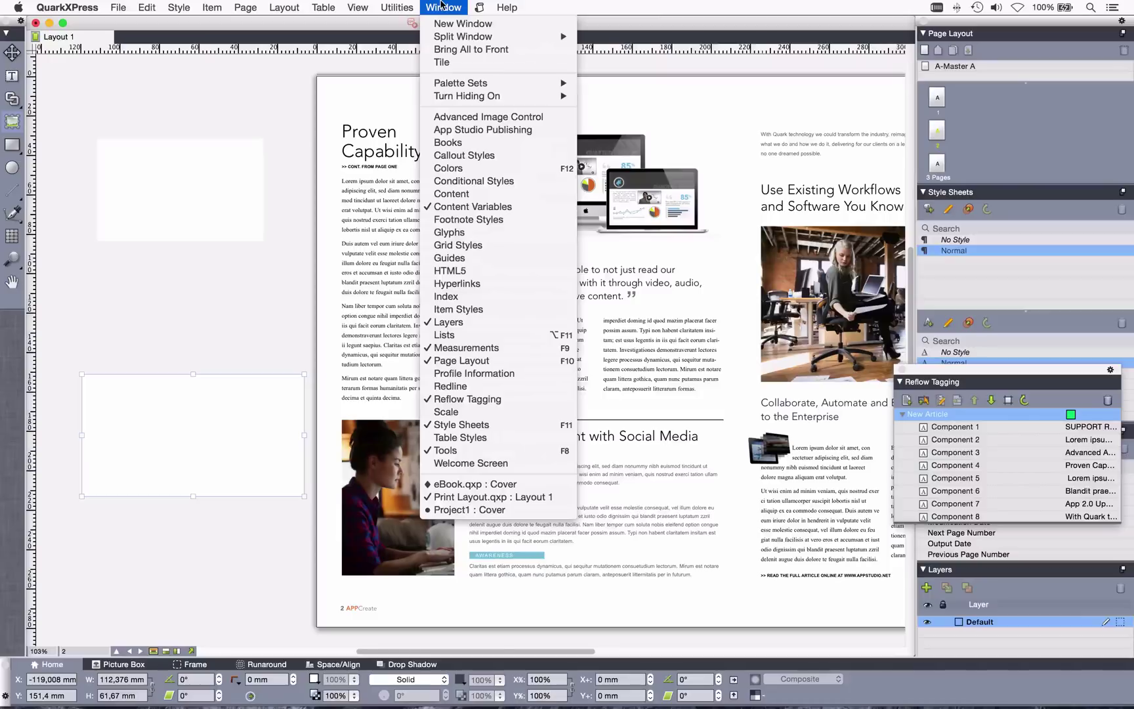
{"action": "left_click", "coordinate": [533, 274]}
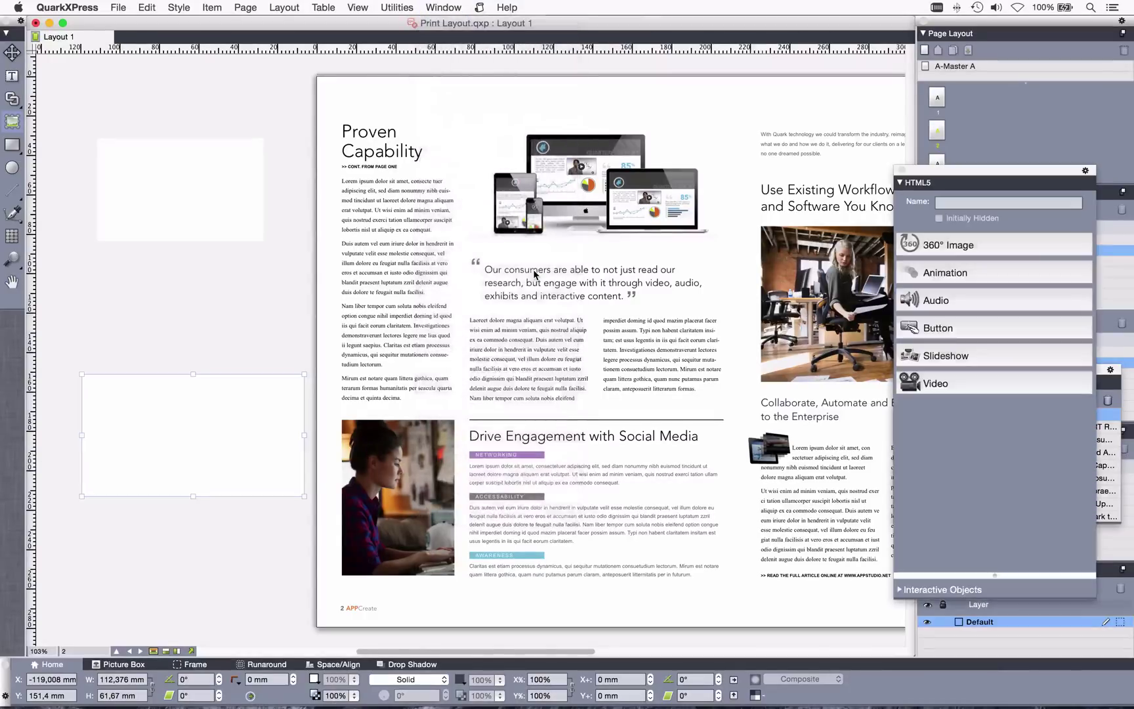
{"action": "left_click_drag", "start_coordinate": [998, 166], "coordinate": [525, 139]}
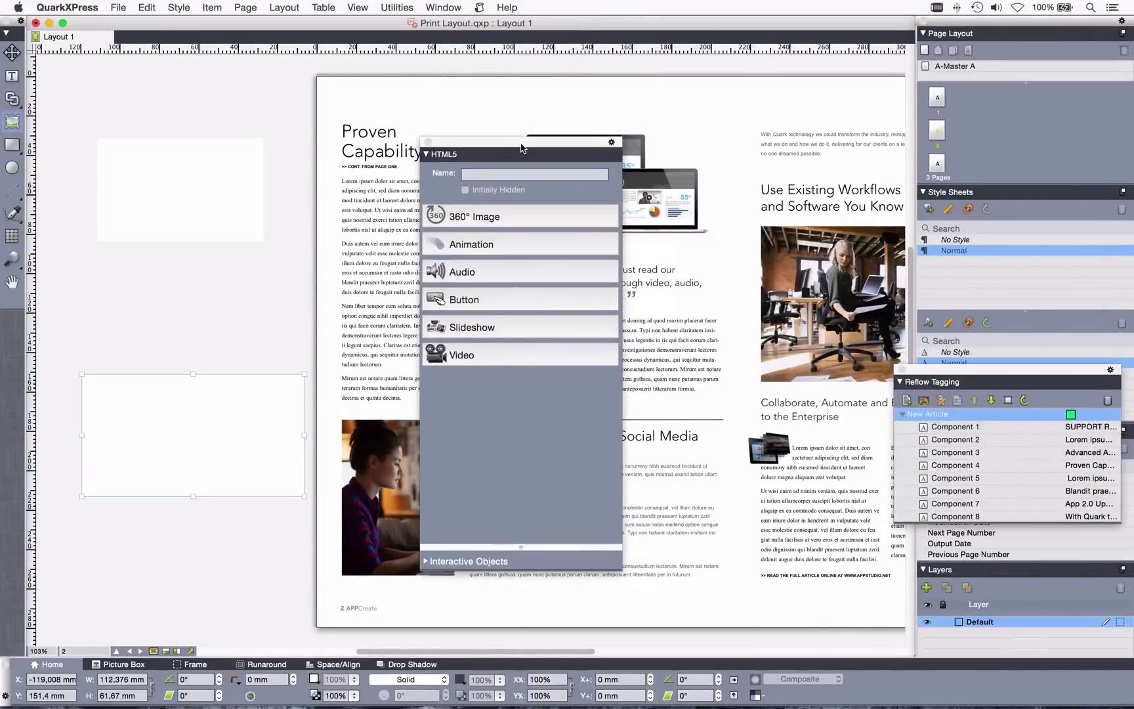
{"action": "left_click", "coordinate": [458, 360]}
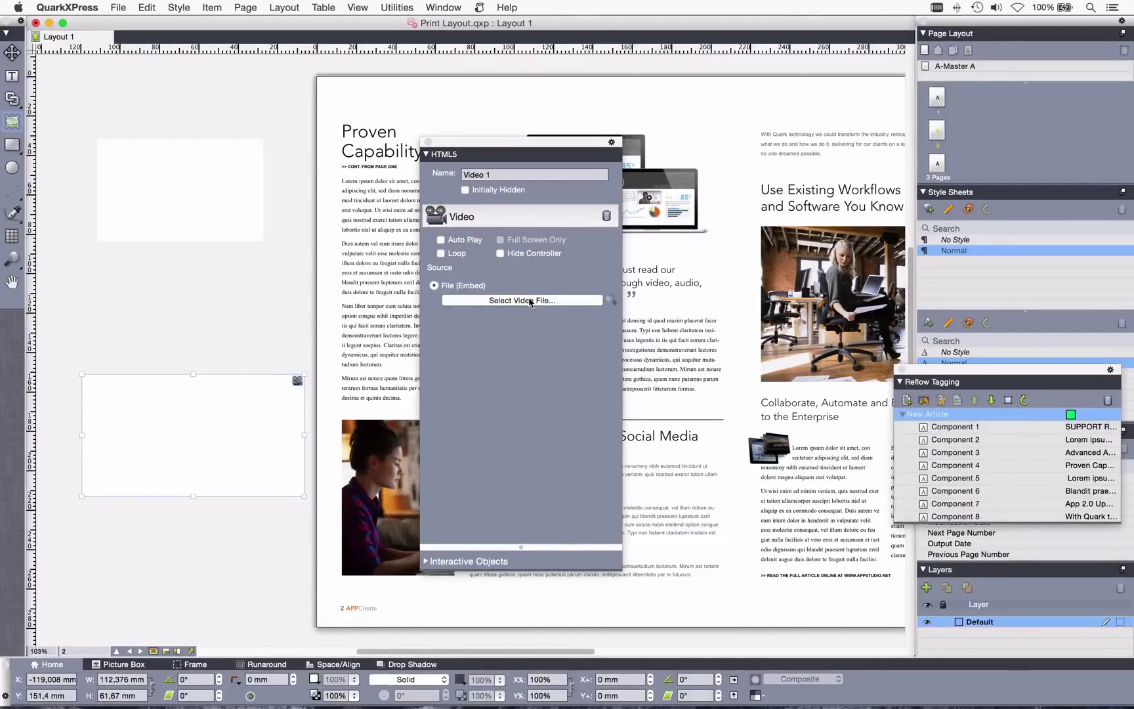
{"action": "left_click", "coordinate": [428, 141]}
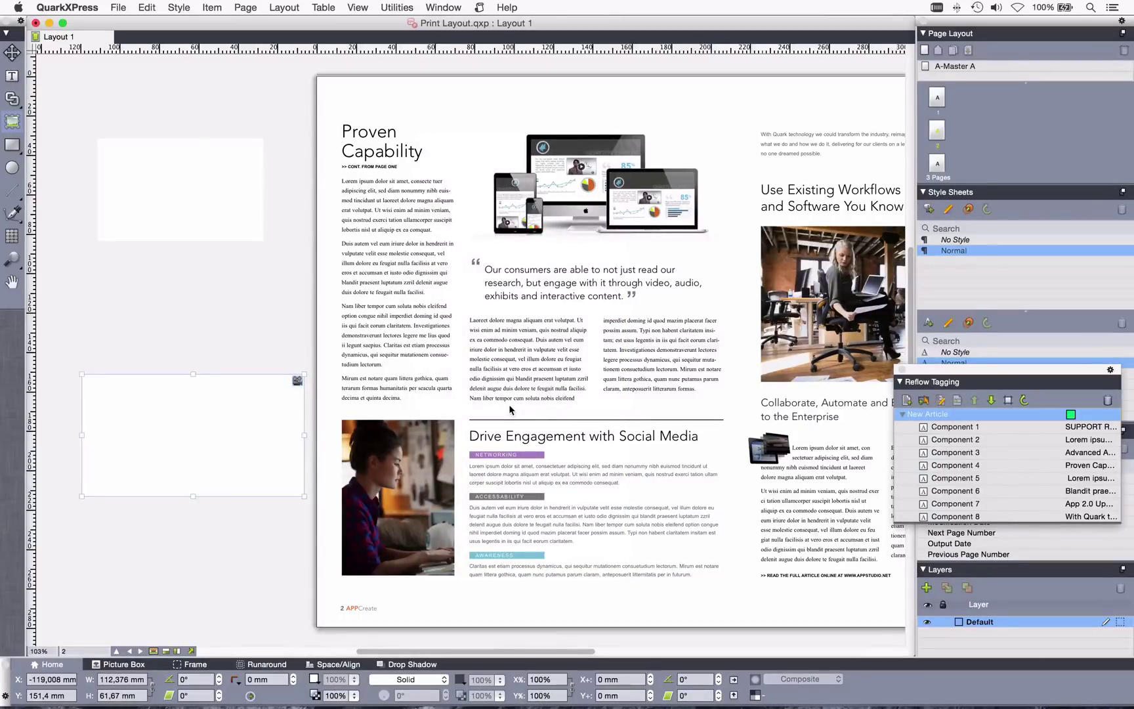
Enlarge the Reflow Tagging component list, examine the order of the components in both articles, and show the picture of Component 27 in the layout
{"action": "left_click_drag", "start_coordinate": [933, 371], "coordinate": [464, 201]}
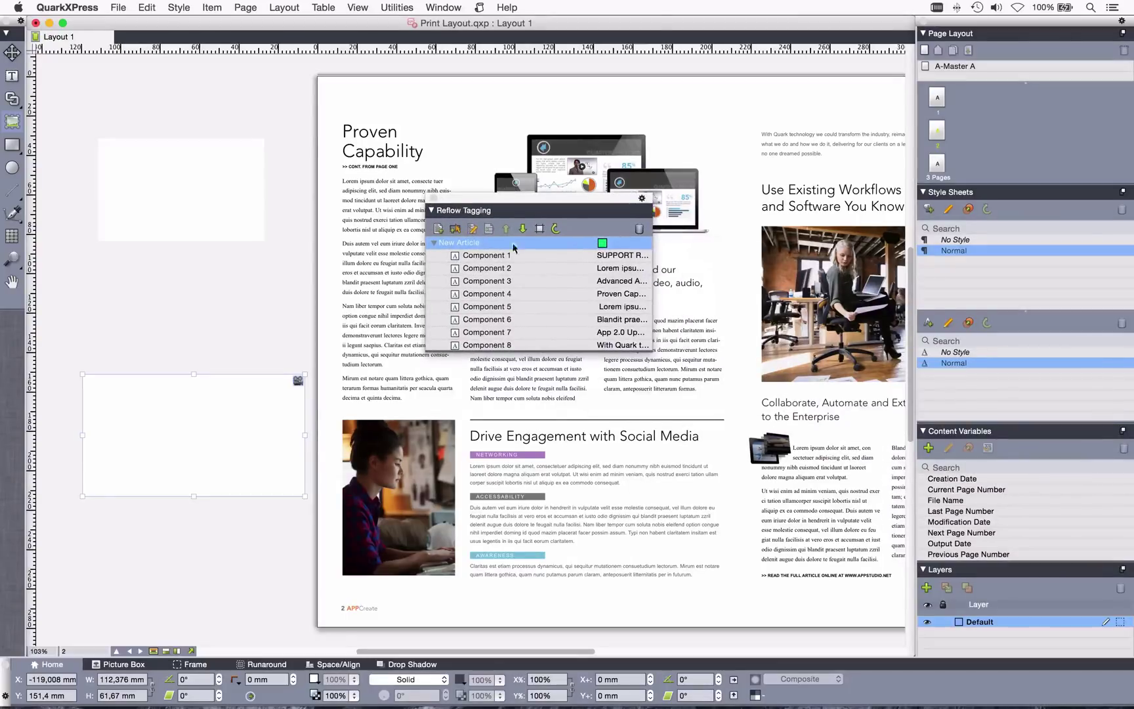
{"action": "left_click_drag", "start_coordinate": [654, 347], "coordinate": [868, 598]}
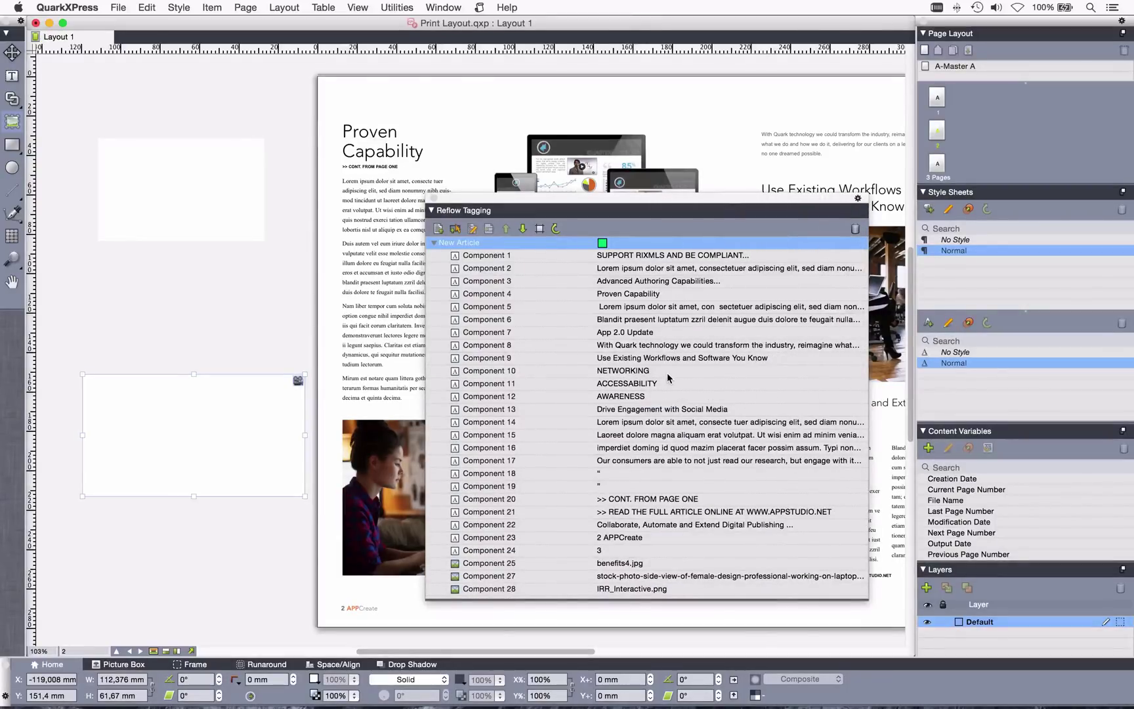
{"action": "scroll", "coordinate": [601, 421], "scroll_direction": "down", "scroll_amount": 3}
{"action": "scroll", "coordinate": [602, 421], "scroll_direction": "down", "scroll_amount": 4}
{"action": "scroll", "coordinate": [535, 361], "scroll_direction": "up", "scroll_amount": 7}
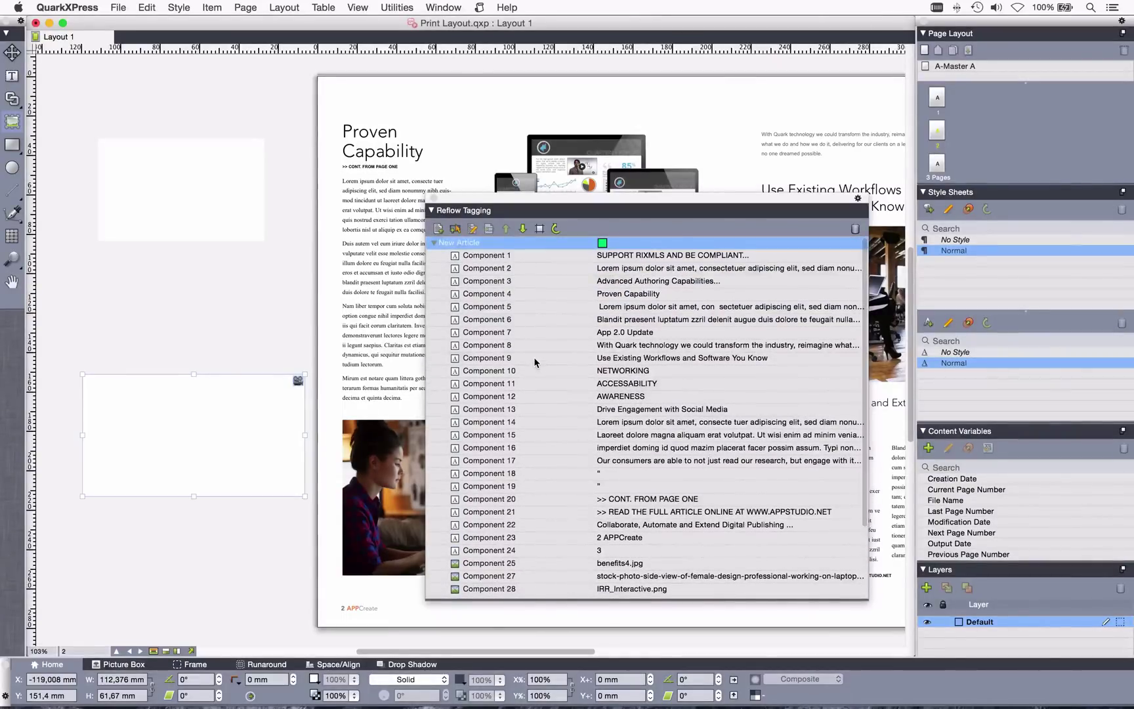
{"action": "scroll", "coordinate": [535, 362], "scroll_direction": "down", "scroll_amount": 6}
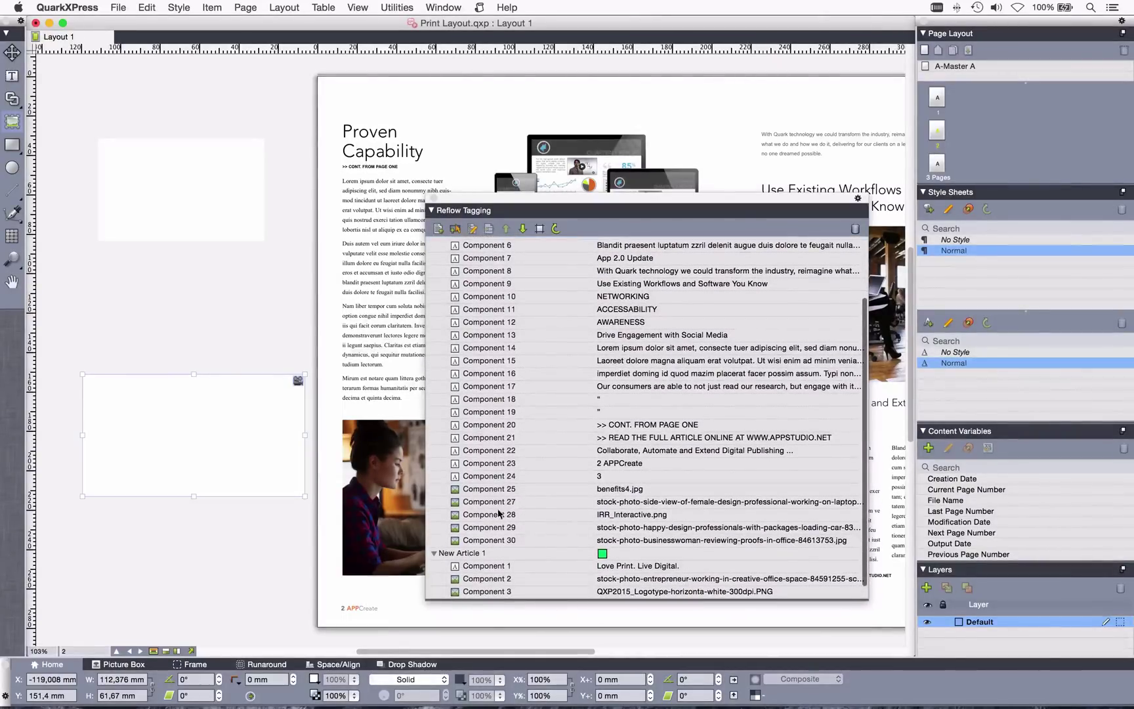
{"action": "left_click", "coordinate": [502, 503]}
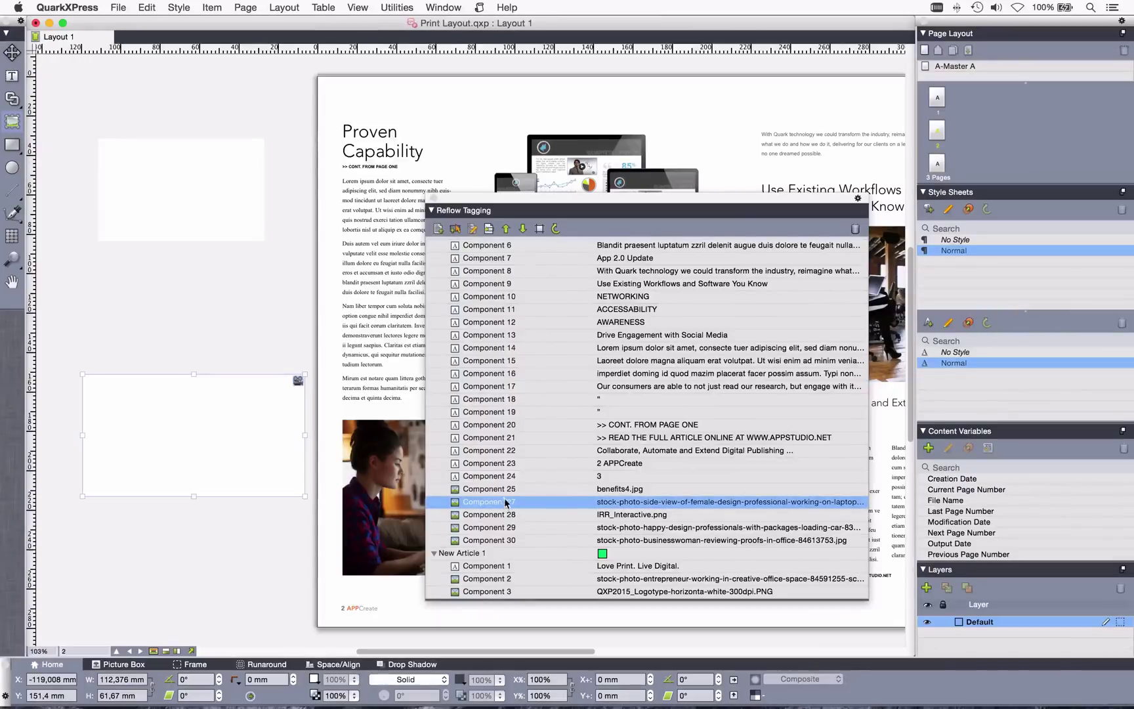
{"action": "left_click", "coordinate": [490, 229]}
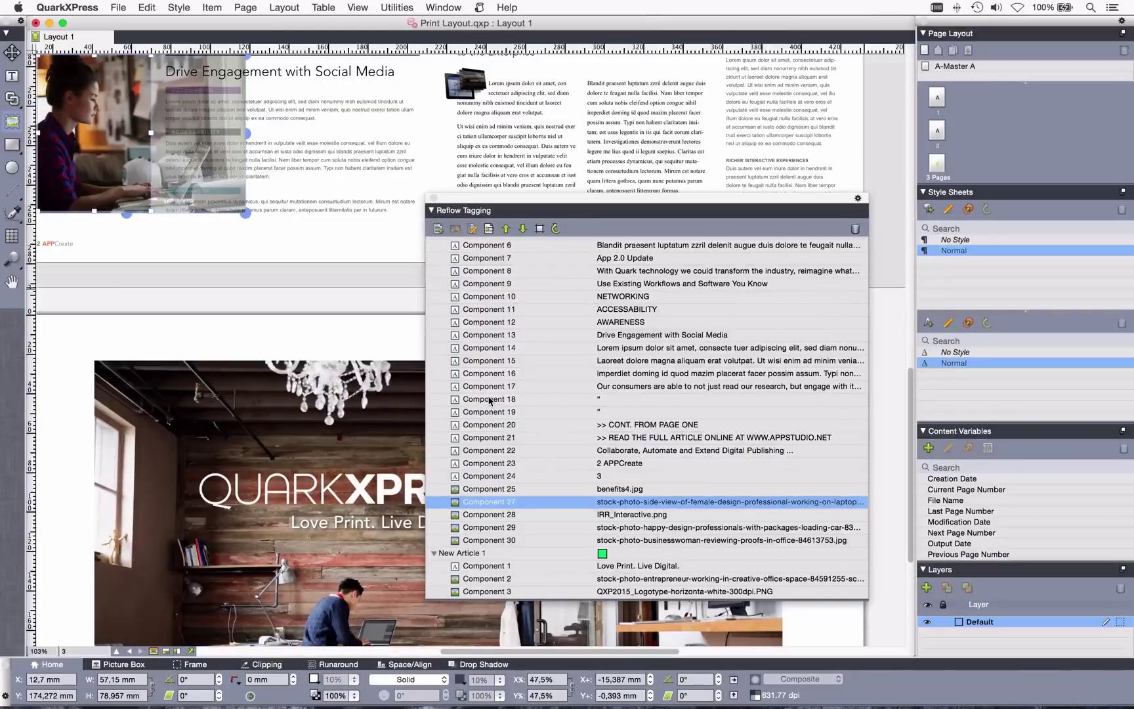
Move the benefits4.jpg picture component up three places in New Article, directly below Component 21
{"action": "left_click", "coordinate": [641, 437]}
{"action": "left_click", "coordinate": [496, 491]}
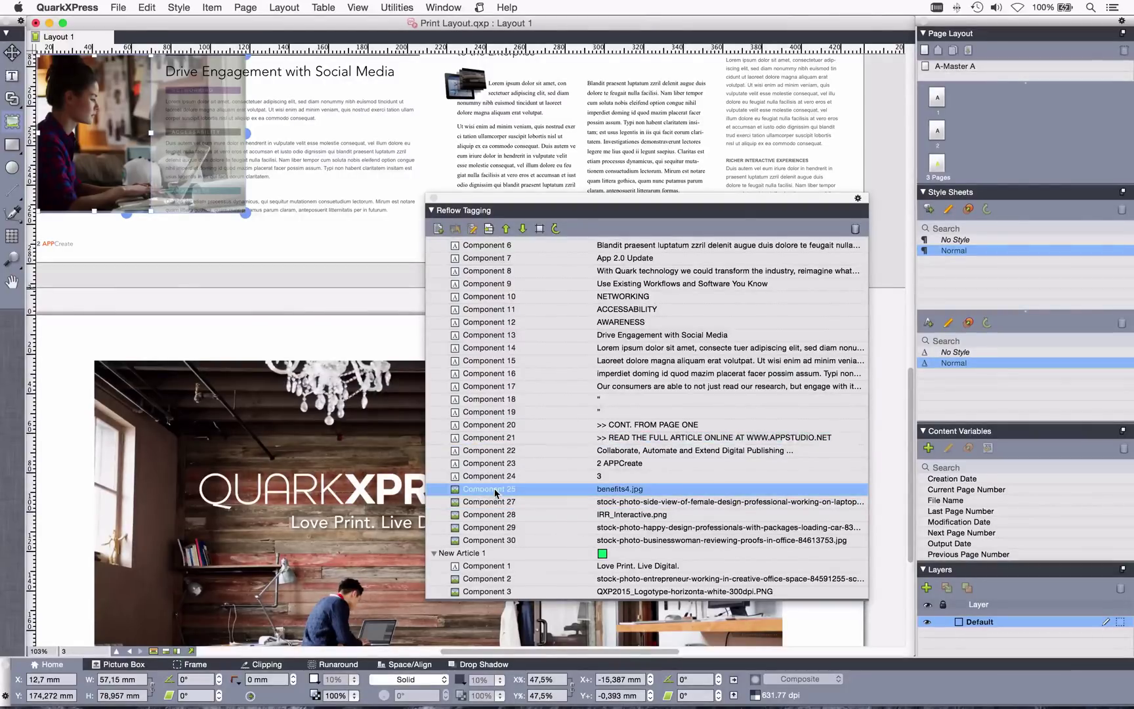
{"action": "left_click", "coordinate": [506, 229]}
{"action": "left_click", "coordinate": [506, 230]}
{"action": "left_click", "coordinate": [506, 230]}
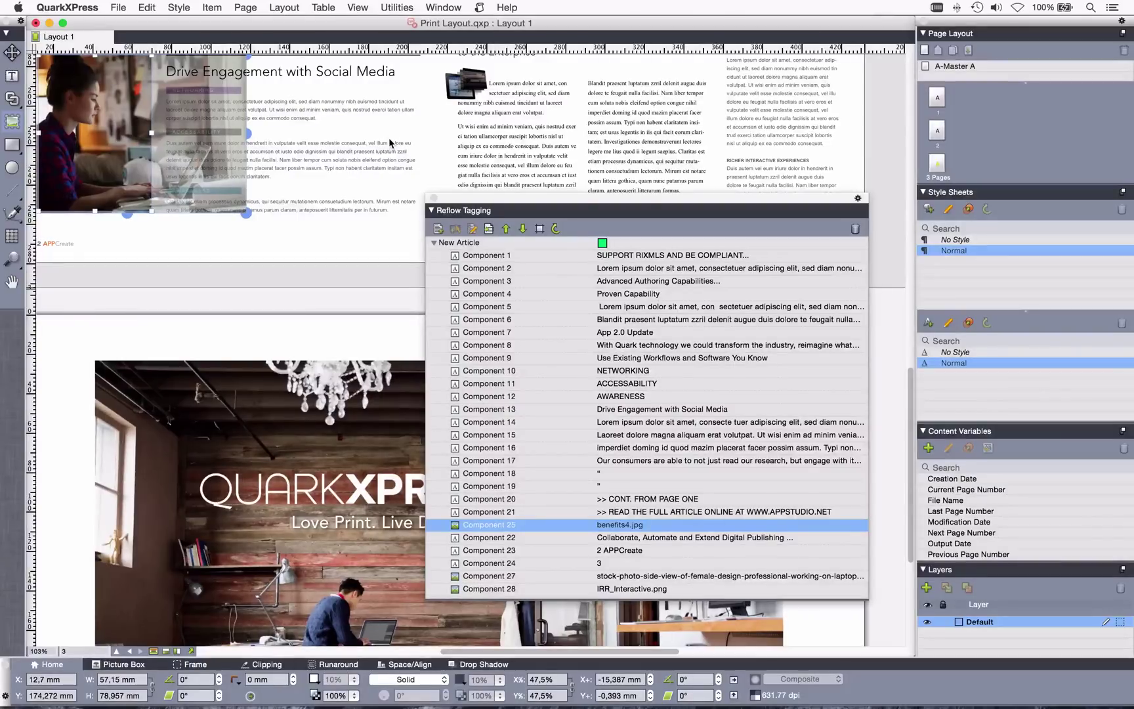
Select the "Proven Capability" heading on page 2 to locate its component in the reflow order
{"action": "scroll", "coordinate": [389, 137], "scroll_direction": "up", "scroll_amount": 5}
{"action": "scroll", "coordinate": [377, 228], "scroll_direction": "up", "scroll_amount": 2}
{"action": "scroll", "coordinate": [377, 228], "scroll_direction": "left", "scroll_amount": 2}
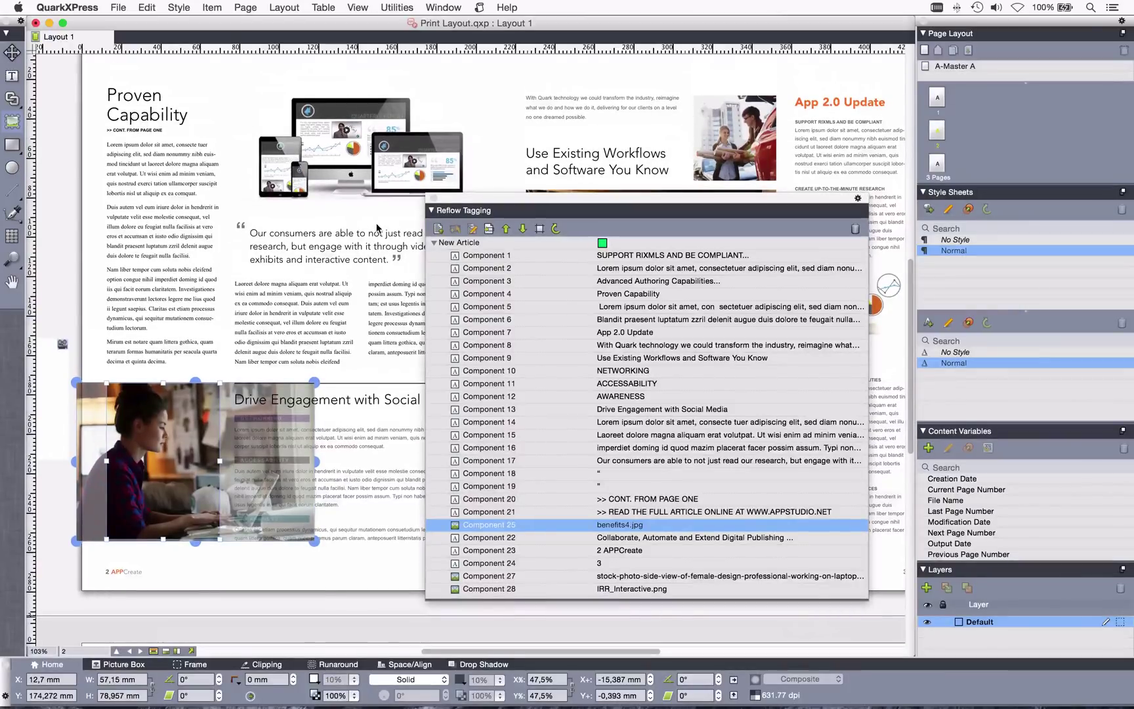
{"action": "scroll", "coordinate": [138, 130], "scroll_direction": "right", "scroll_amount": 2}
{"action": "double_click", "coordinate": [138, 130]}
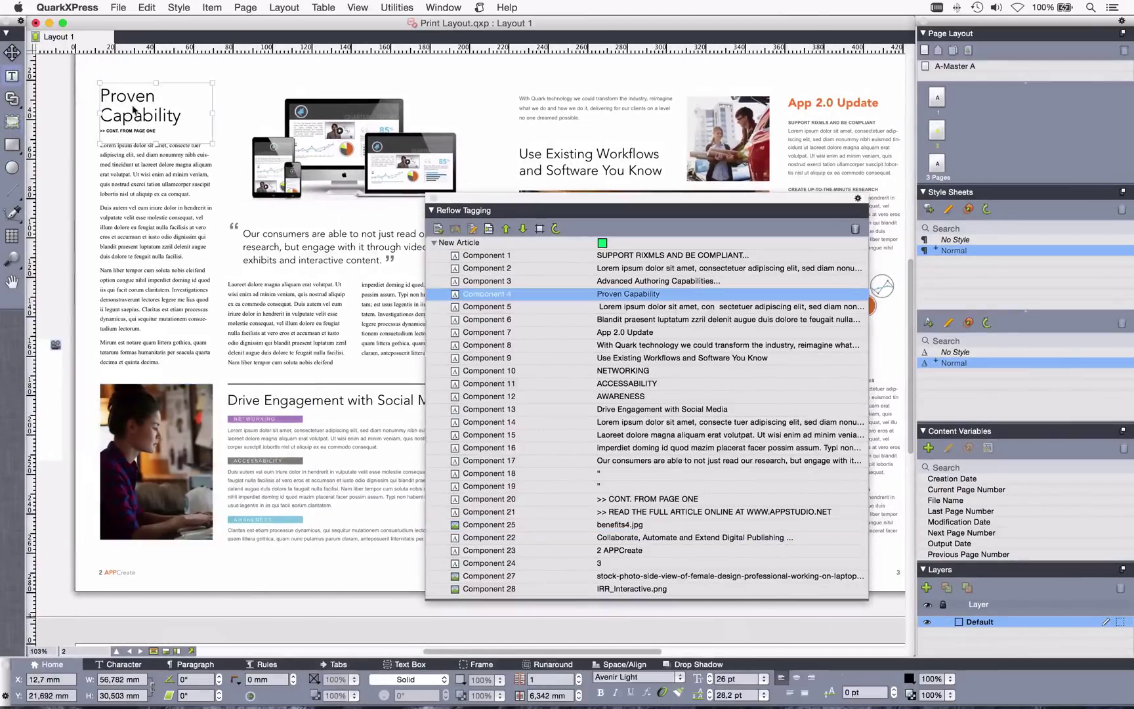
Create a paragraph style sheet named Headline from the formatting of the "Proven Capability" heading on page 2
{"action": "left_click_drag", "start_coordinate": [184, 118], "coordinate": [104, 97]}
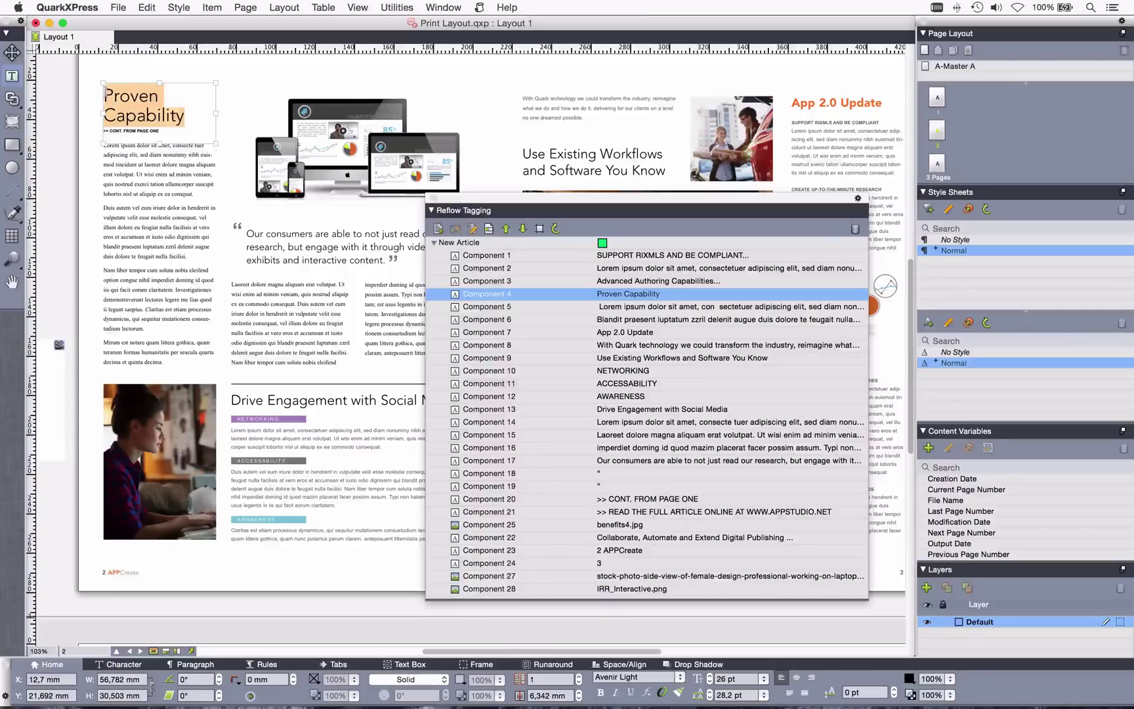
{"action": "left_click", "coordinate": [928, 209]}
{"action": "type", "text": "Headline"}
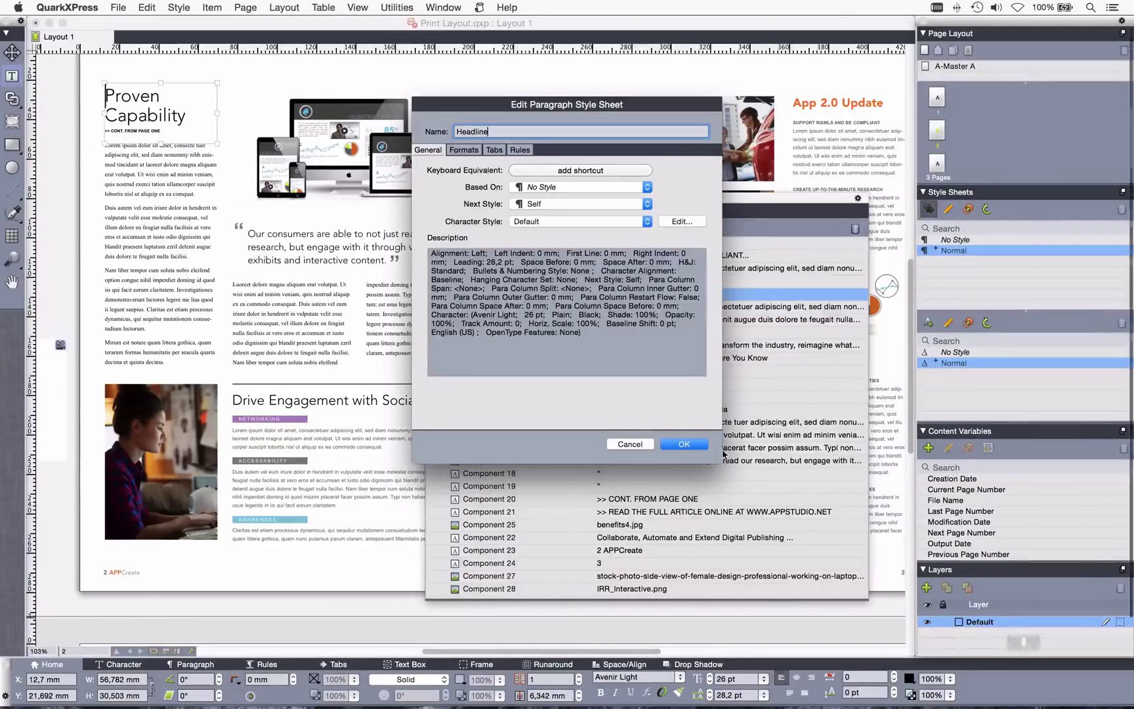
{"action": "left_click", "coordinate": [689, 444]}
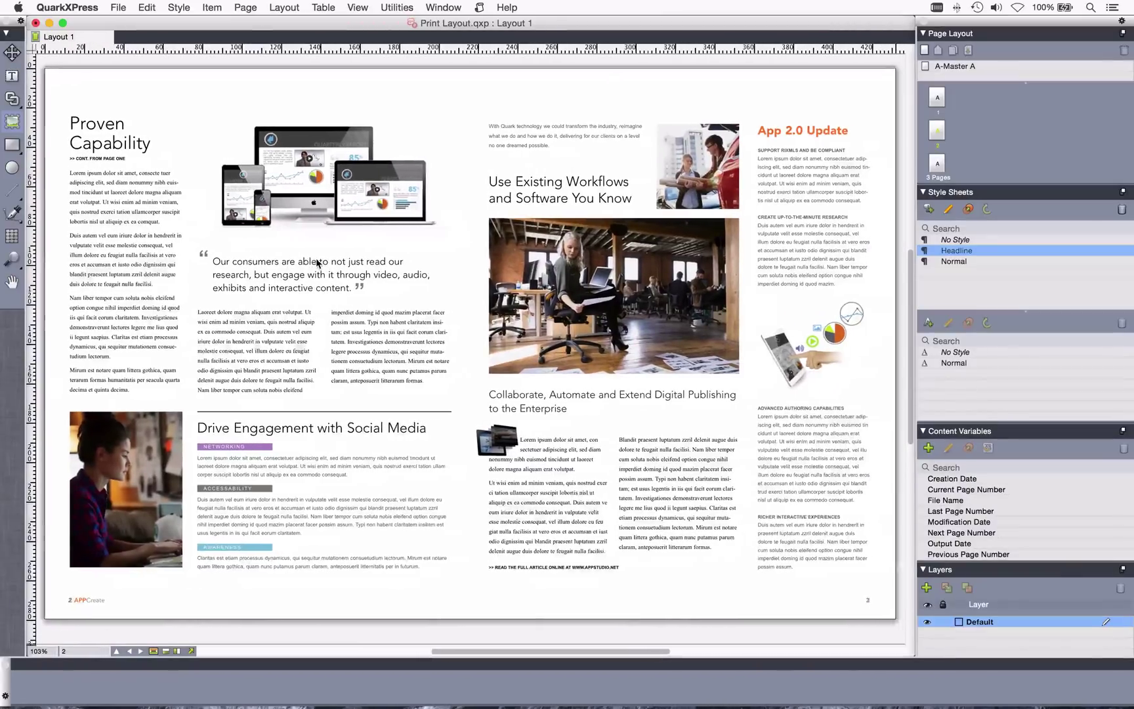
Switch to Finder and open epub4.epub with calibre, adding it to the library as a duplicate book
{"action": "scroll", "coordinate": [317, 261], "scroll_direction": "up", "scroll_amount": 2}
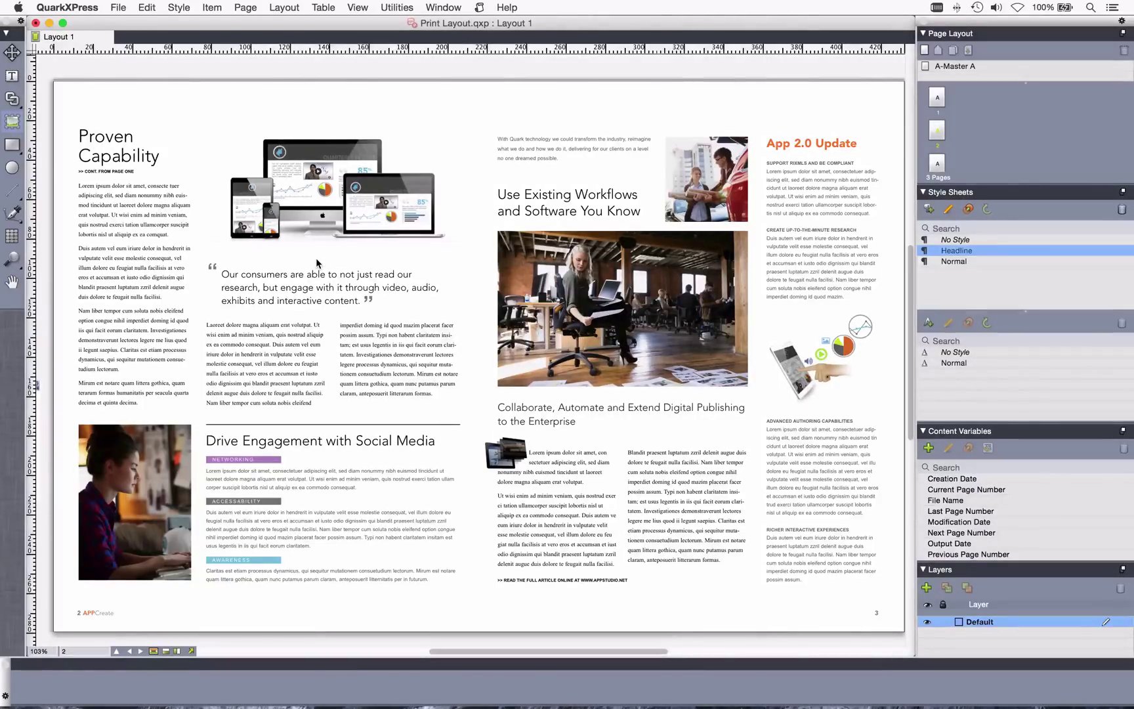
{"action": "key", "text": "super+Tab"}
{"action": "key", "text": "super+Tab"}
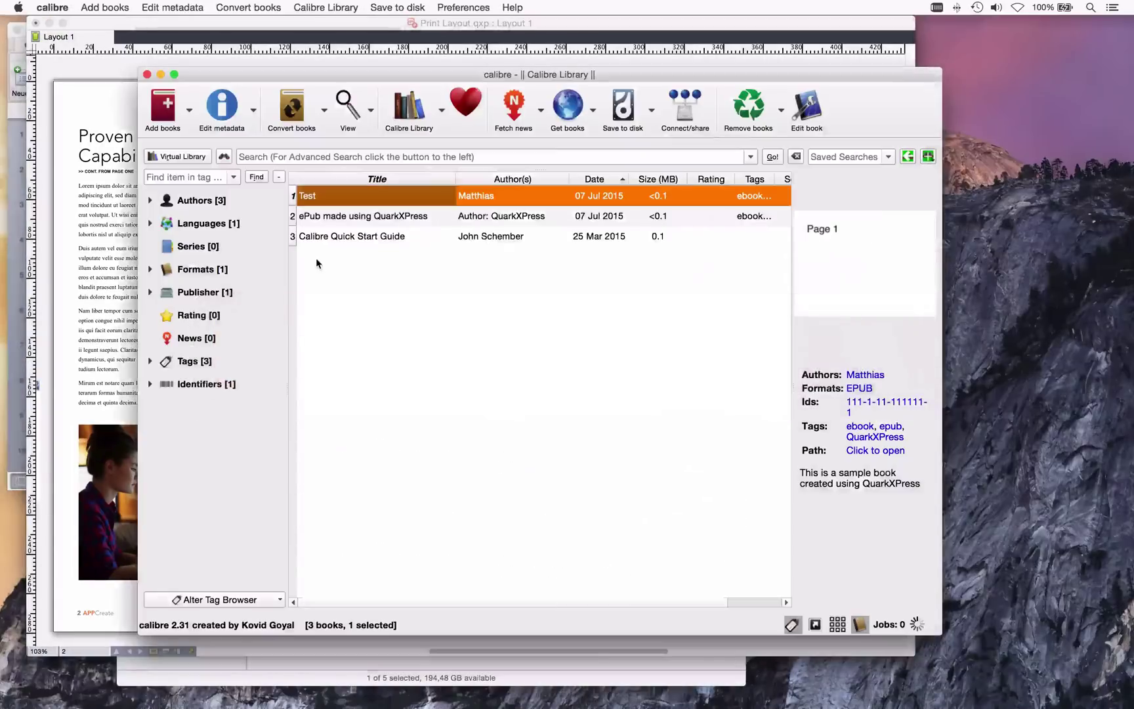
{"action": "key", "text": "super+Tab"}
{"action": "key", "text": "super+Tab"}
{"action": "key", "text": "super+Tab"}
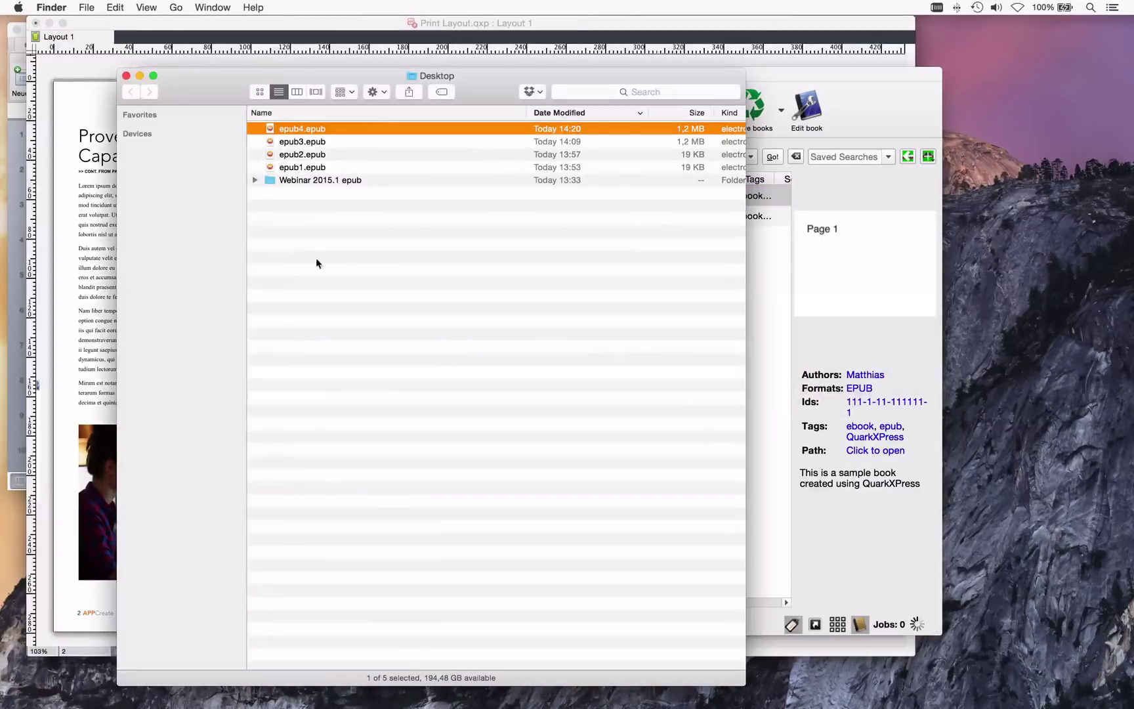
{"action": "right_click", "coordinate": [276, 131]}
{"action": "mouse_move", "coordinate": [394, 147]}
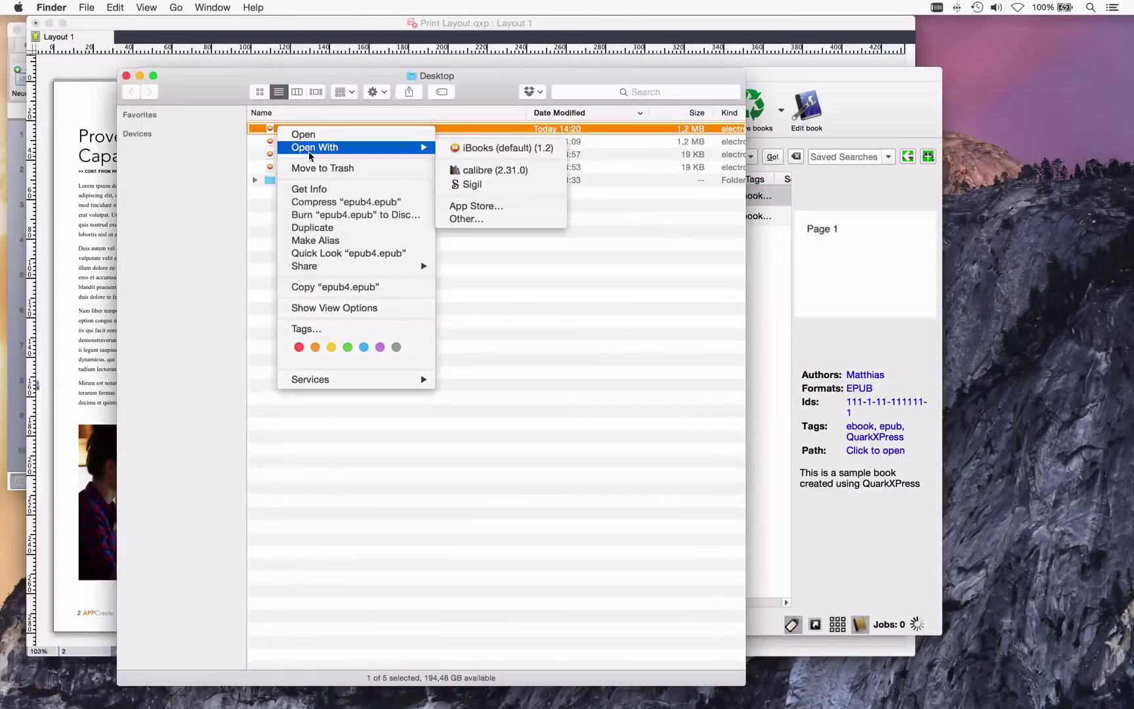
{"action": "left_click", "coordinate": [467, 167]}
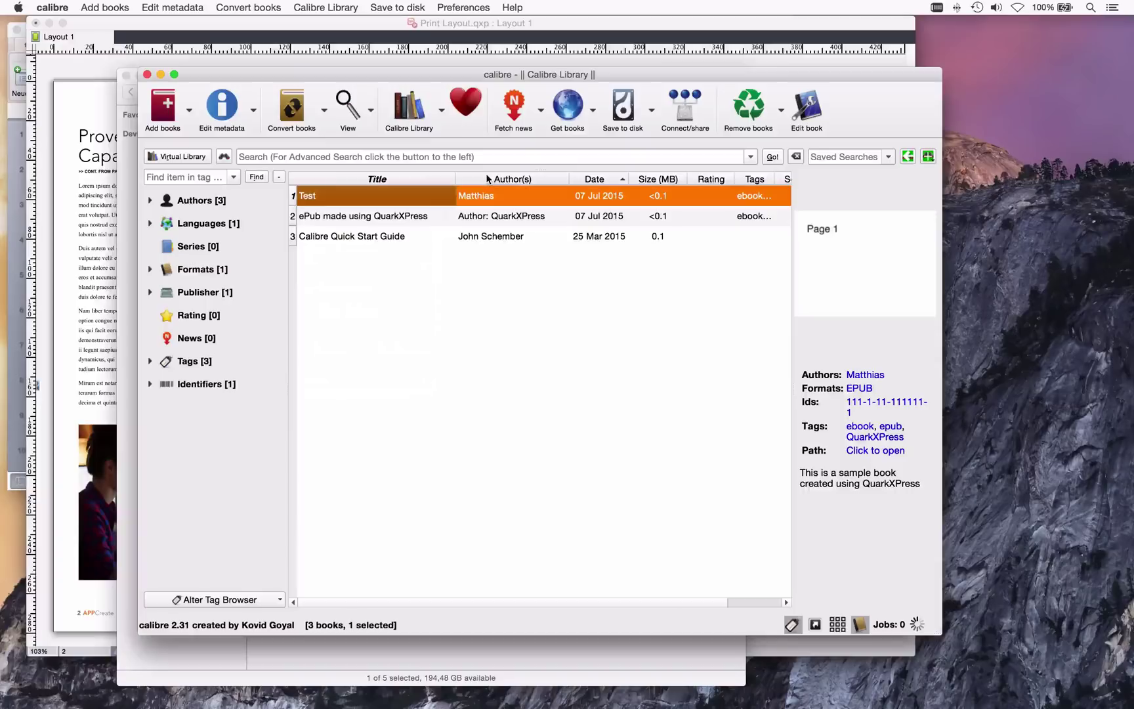
{"action": "left_click", "coordinate": [677, 468]}
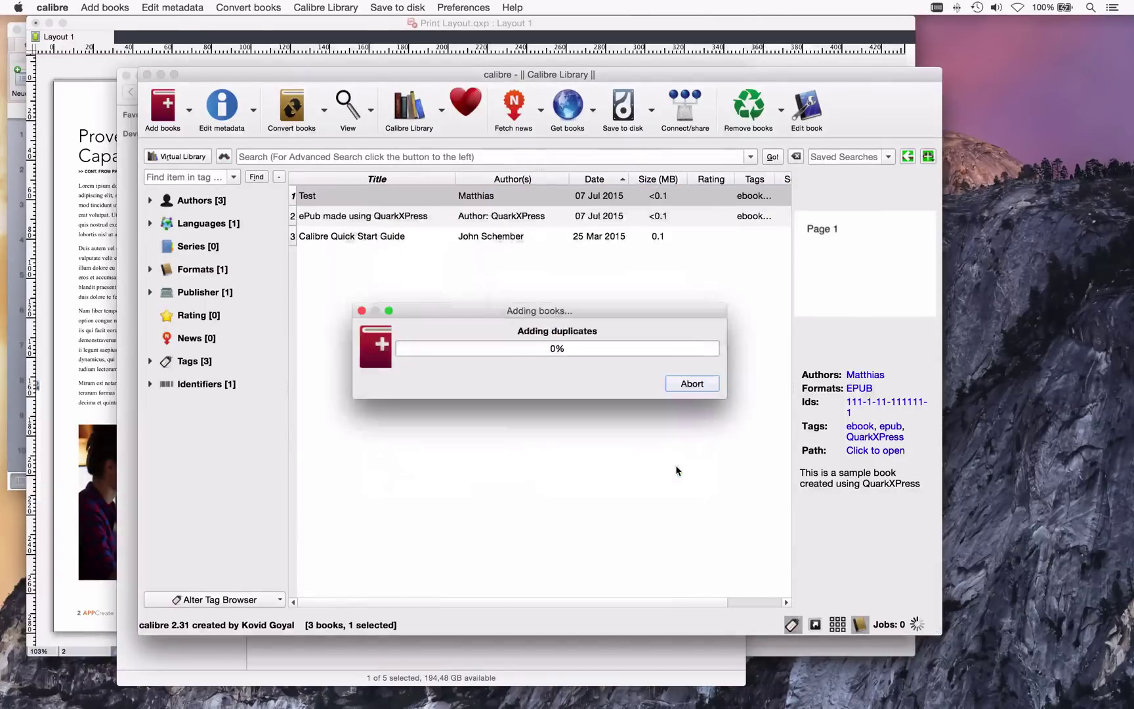
Open the newly added book in calibre's E-book viewer, narrow the window and check how the headings, text and pictures reflow
{"action": "double_click", "coordinate": [361, 196]}
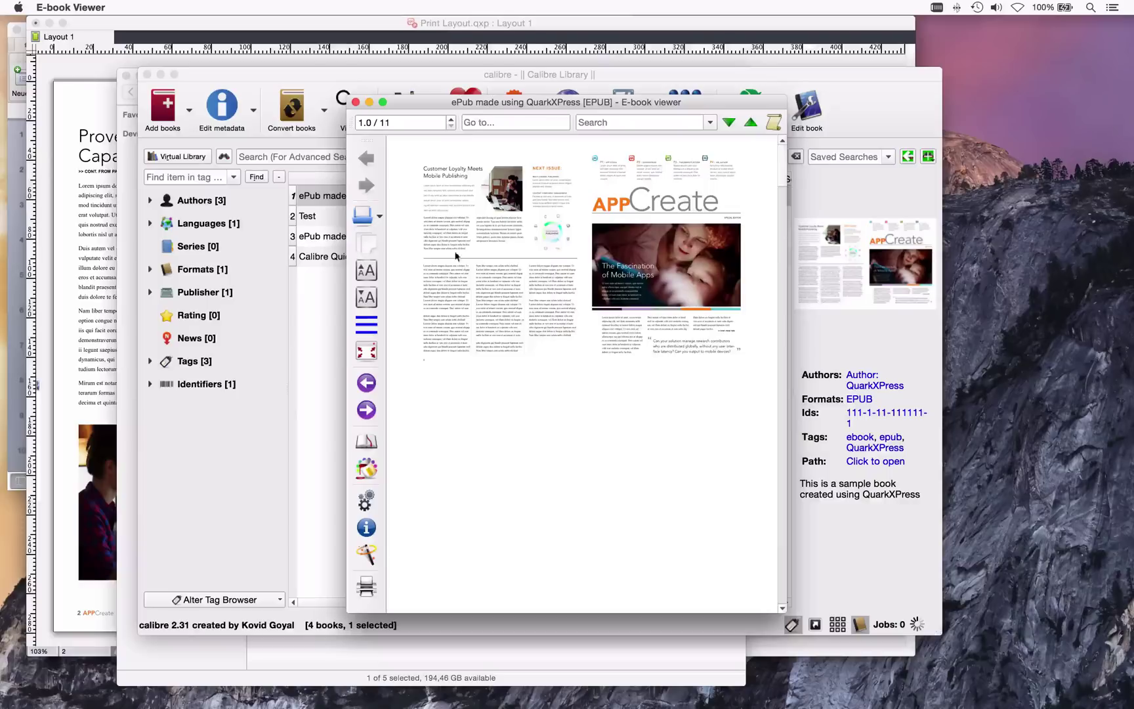
{"action": "left_click", "coordinate": [781, 484]}
{"action": "mouse_move", "coordinate": [783, 612]}
{"action": "left_mouse_down"}
{"action": "mouse_move", "coordinate": [577, 619]}
{"action": "mouse_move", "coordinate": [765, 606]}
{"action": "left_mouse_up"}
{"action": "scroll", "coordinate": [764, 558], "scroll_direction": "down", "scroll_amount": 5}
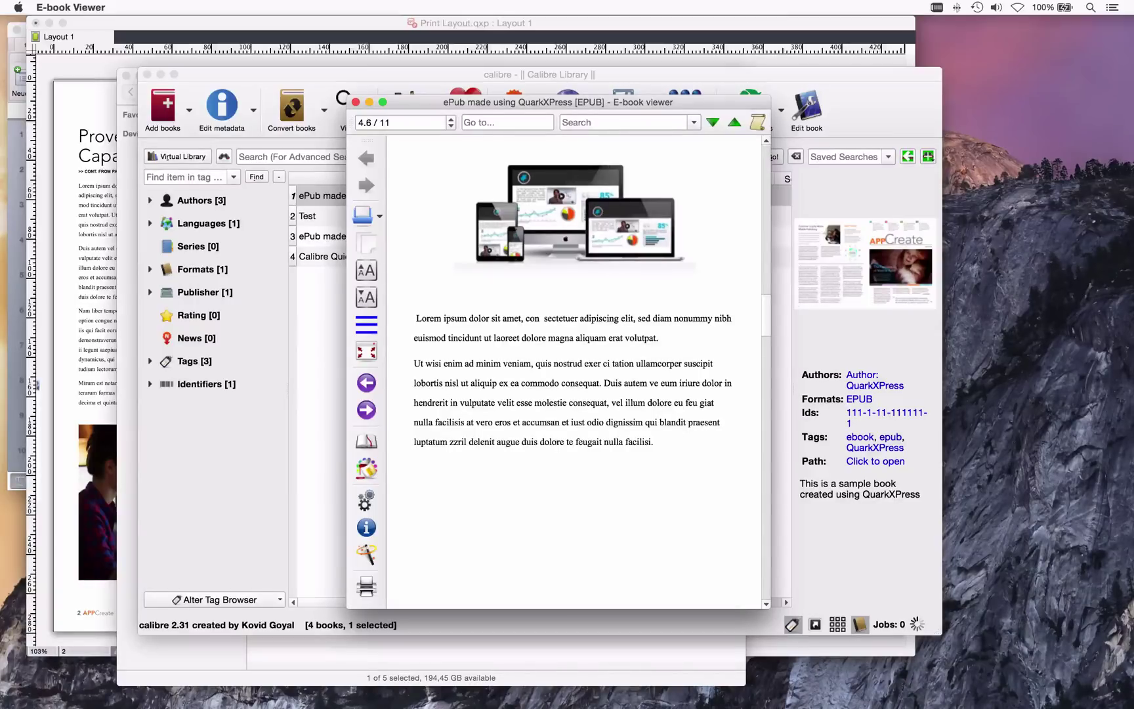
{"action": "scroll", "coordinate": [574, 367], "scroll_direction": "down", "scroll_amount": 2}
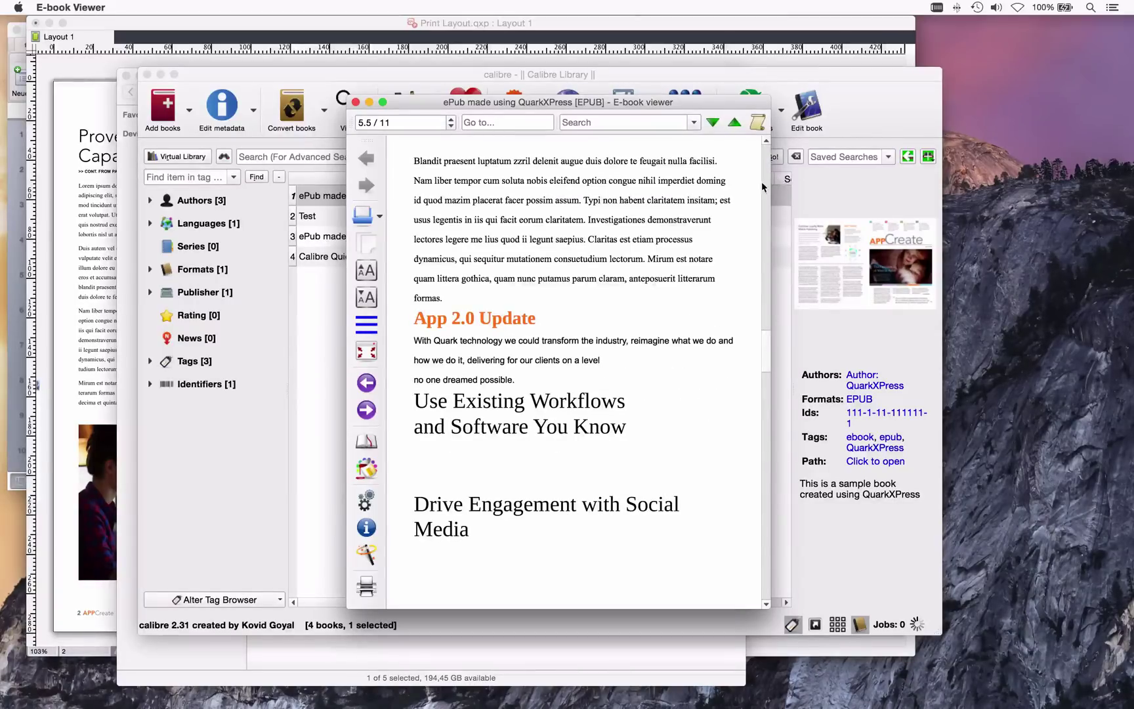
{"action": "scroll", "coordinate": [763, 189], "scroll_direction": "up", "scroll_amount": 2}
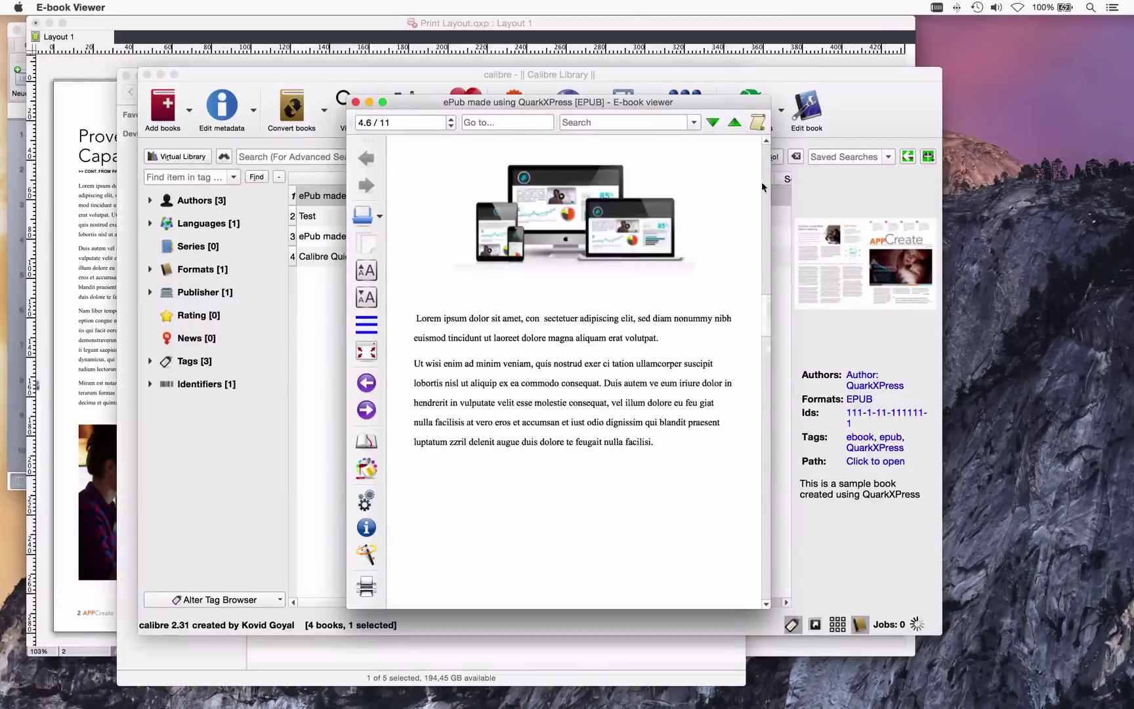
Return to QuarkXPress and examine the new project settings for the eBook (ePub, Kindle) layout type without creating a project
{"action": "left_click", "coordinate": [346, 25]}
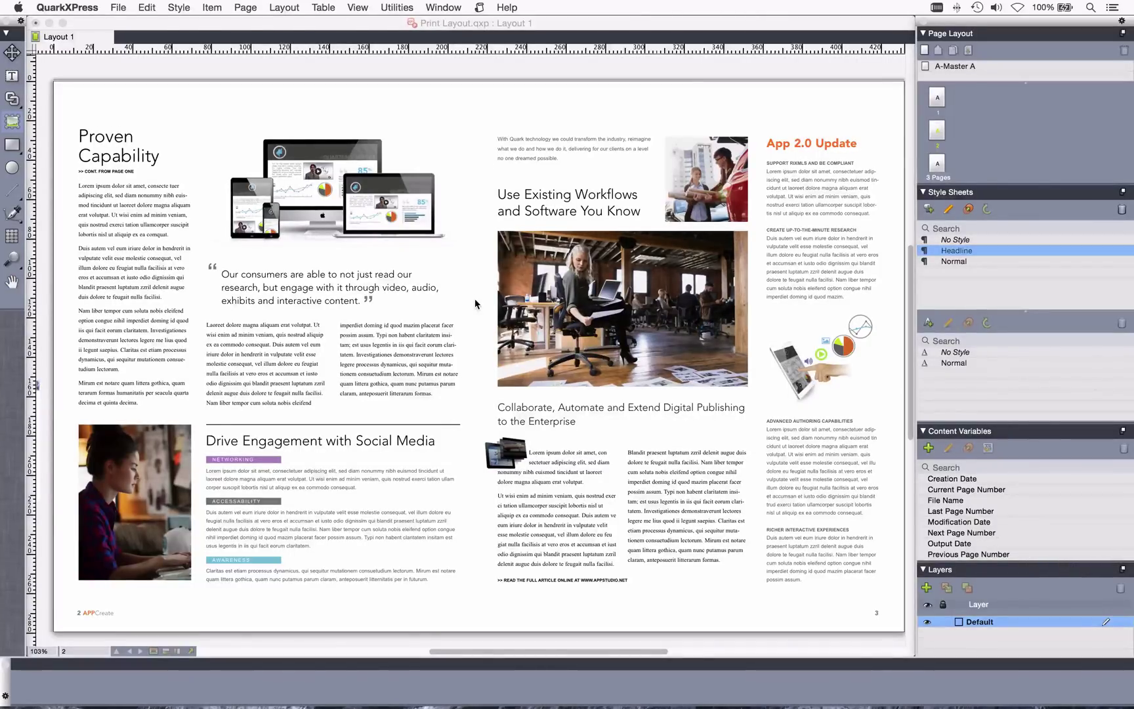
{"action": "left_click", "coordinate": [124, 8]}
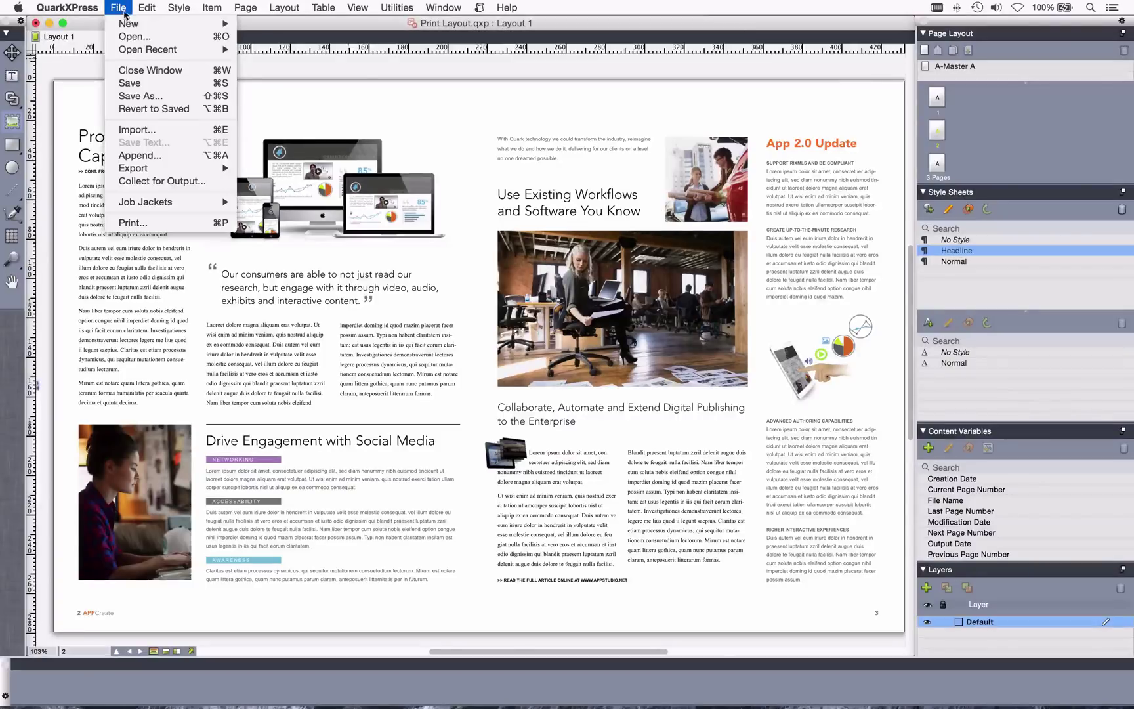
{"action": "mouse_move", "coordinate": [126, 27]}
{"action": "left_click", "coordinate": [270, 27]}
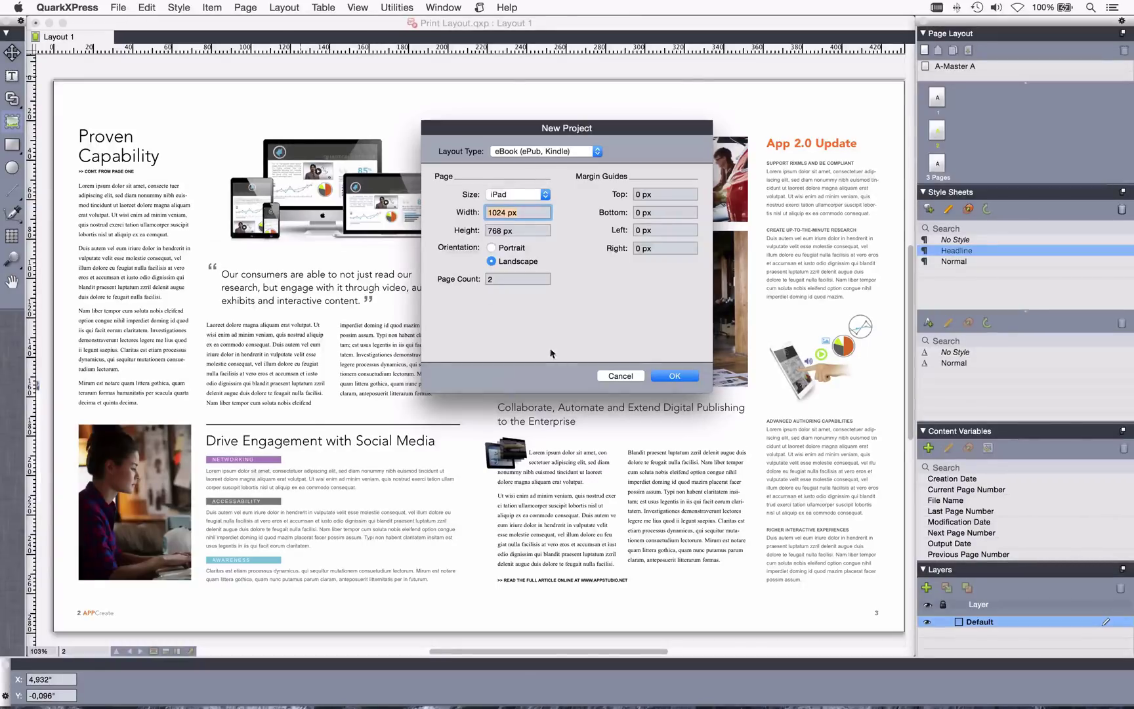
{"action": "left_click", "coordinate": [603, 376]}
Bring the eBook.qxp project to the front and review the properties of its Cover layout
{"action": "left_click", "coordinate": [425, 5]}
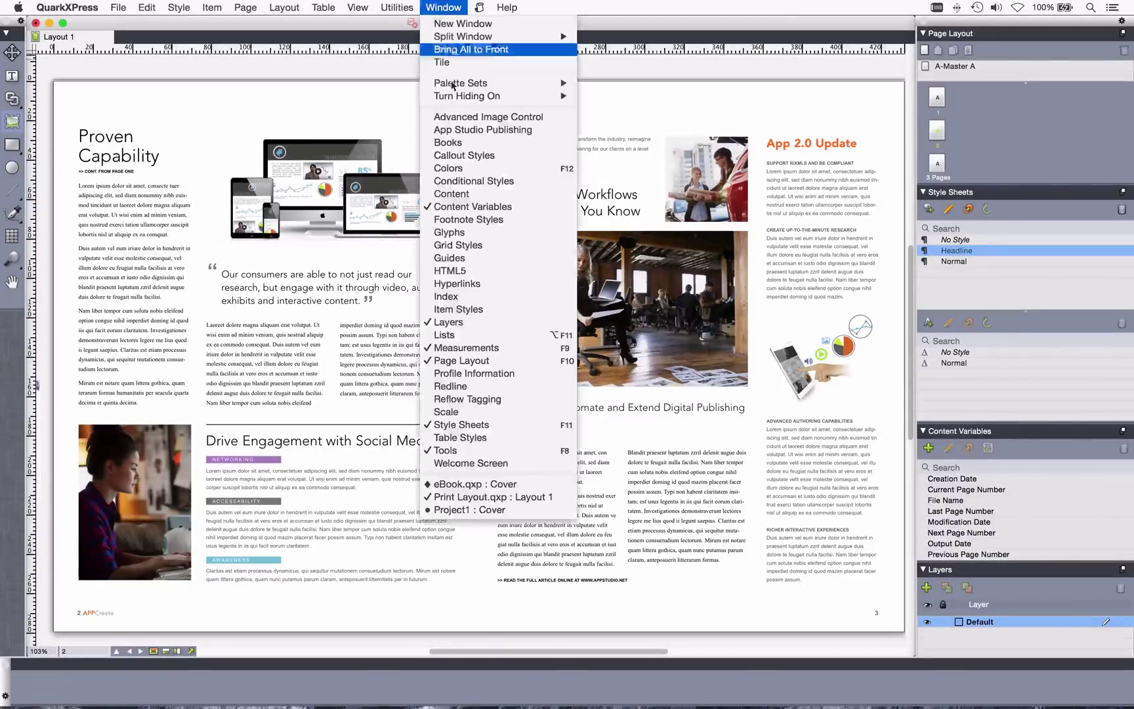
{"action": "left_click", "coordinate": [502, 484]}
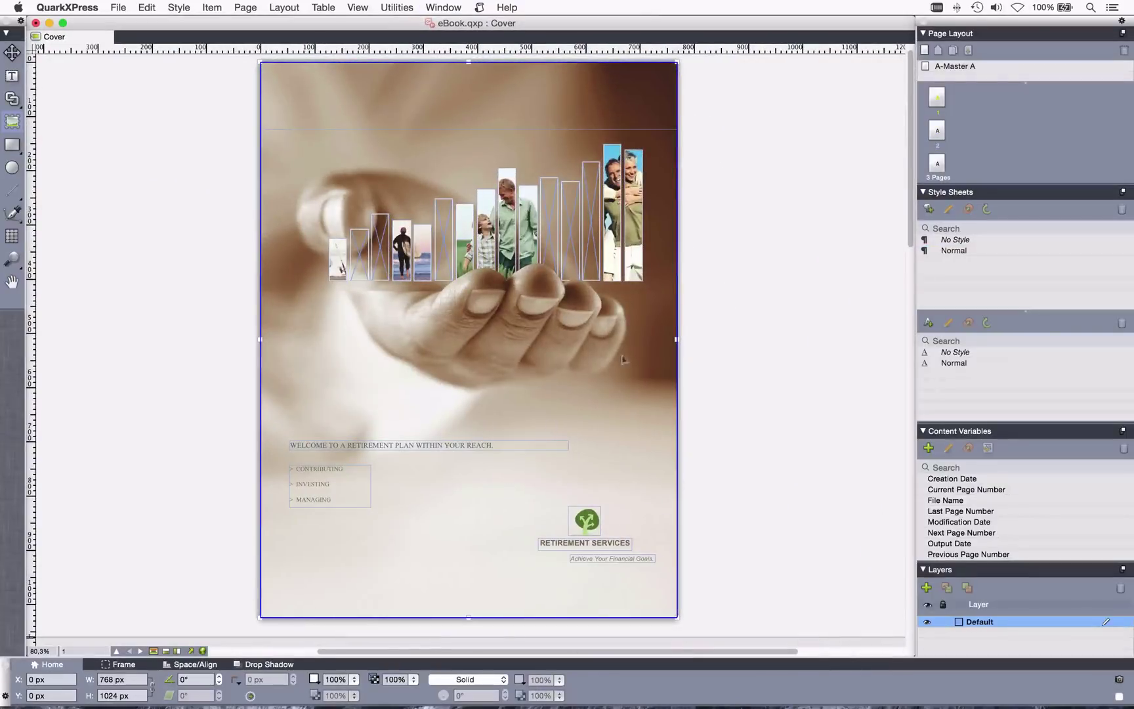
{"action": "left_click", "coordinate": [284, 8]}
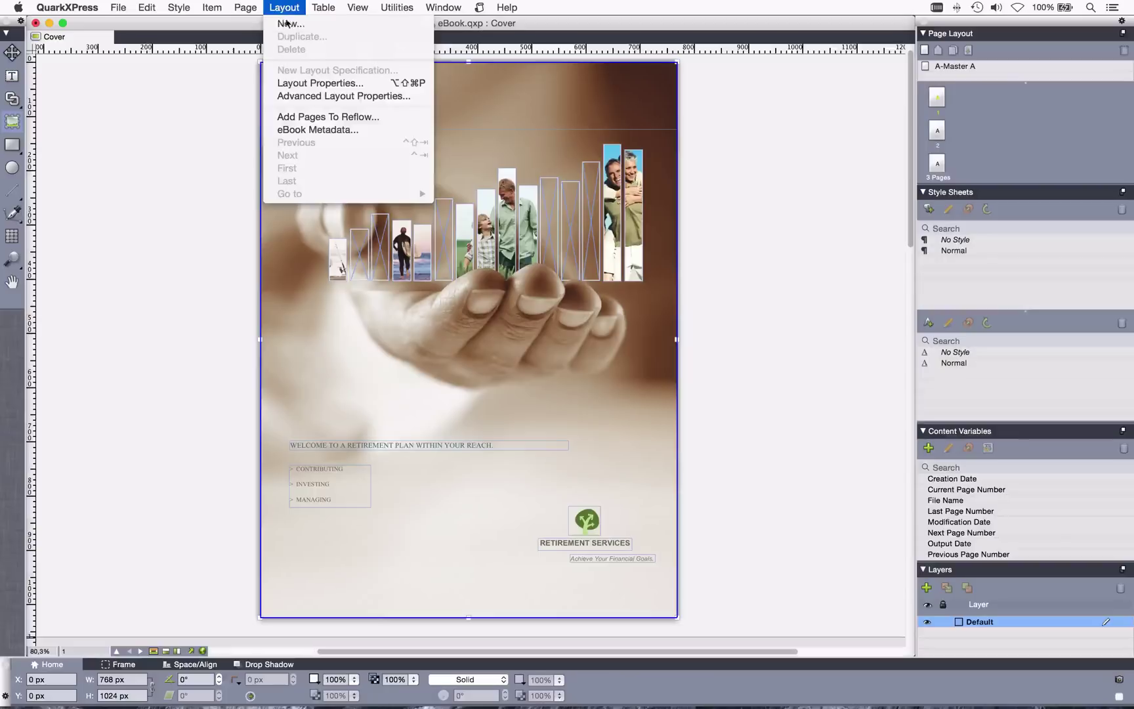
{"action": "left_click", "coordinate": [321, 83]}
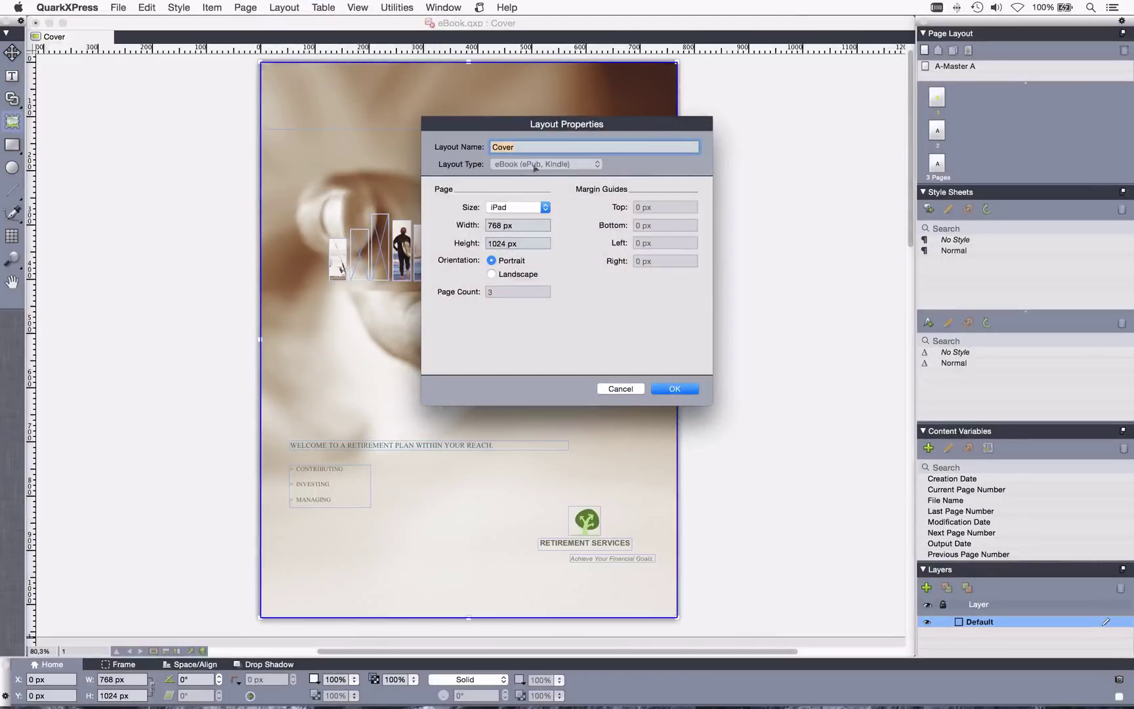
{"action": "left_click", "coordinate": [620, 388]}
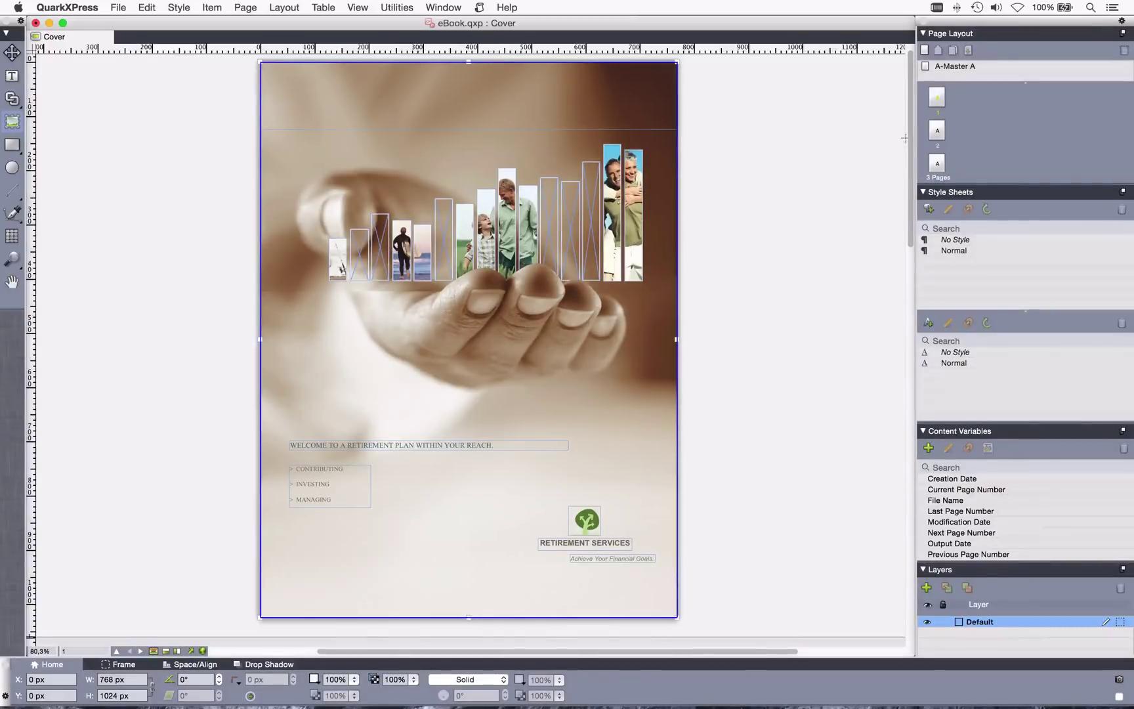
Look through pages 2 and 3 of the Cover layout and return to page 2
{"action": "double_click", "coordinate": [937, 133]}
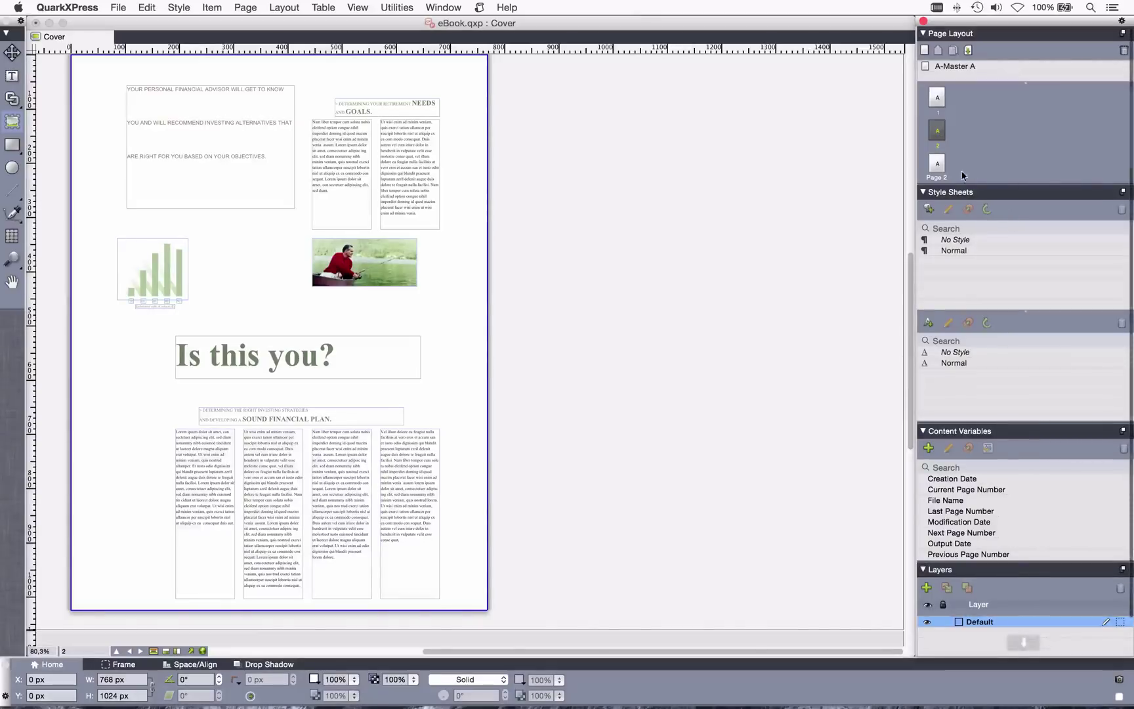
{"action": "double_click", "coordinate": [937, 166]}
{"action": "scroll", "coordinate": [436, 283], "scroll_direction": "left", "scroll_amount": 3}
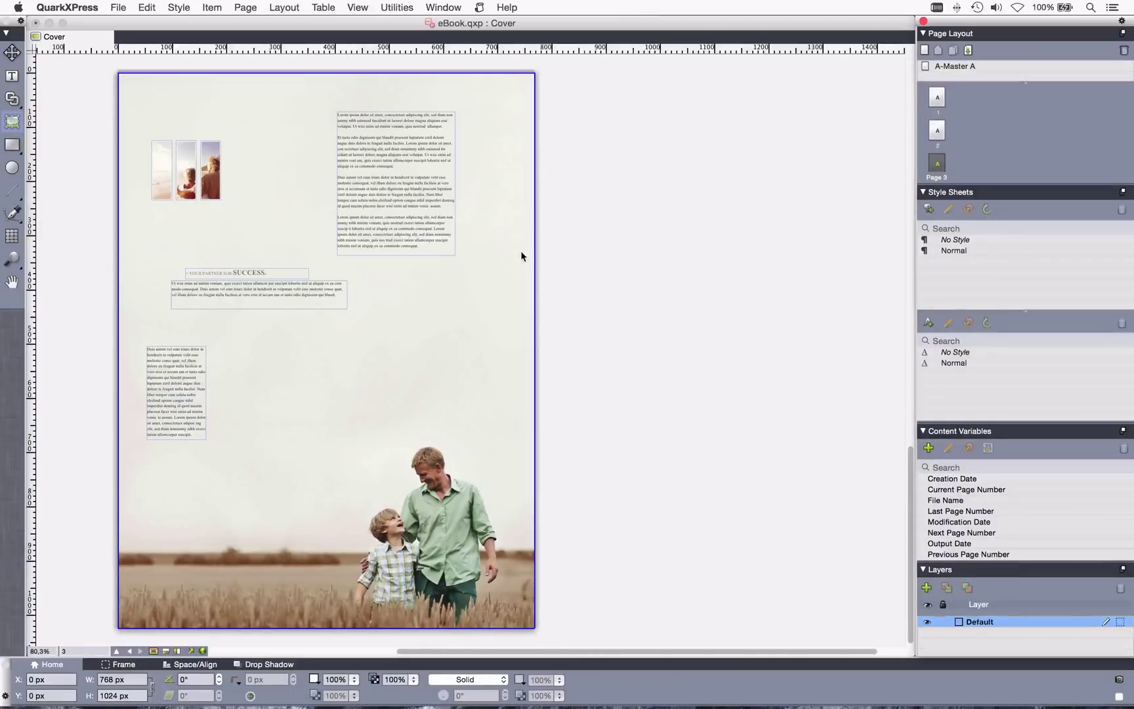
{"action": "double_click", "coordinate": [936, 131]}
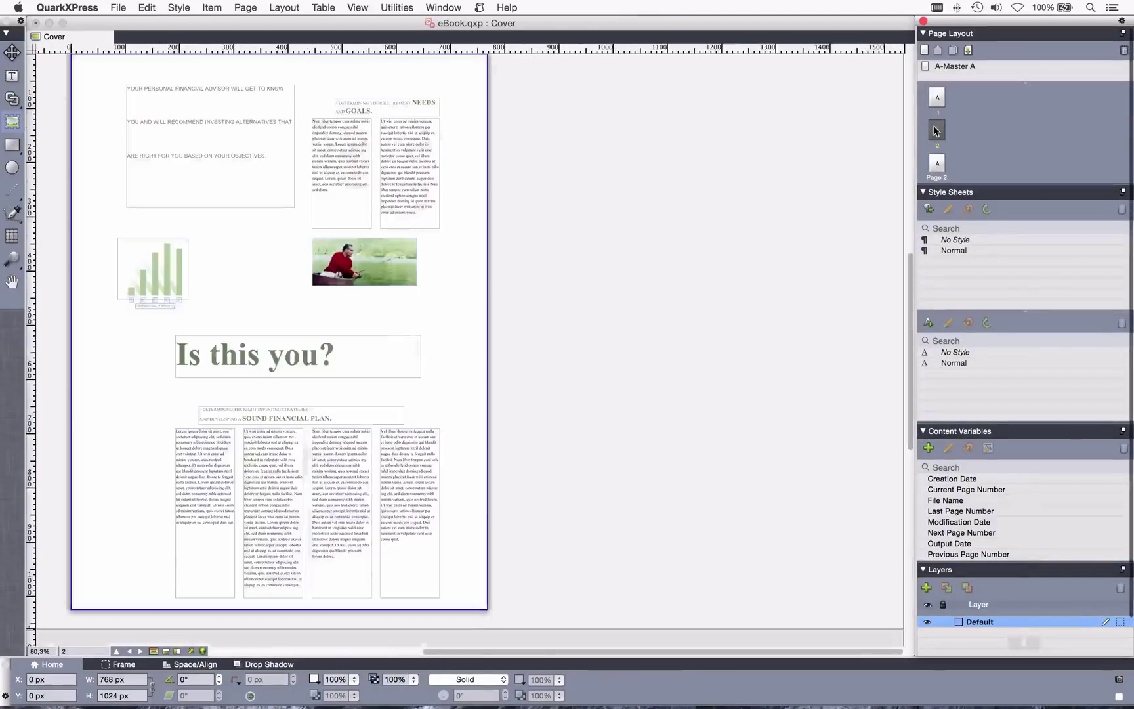
{"action": "scroll", "coordinate": [413, 344], "scroll_direction": "left", "scroll_amount": 3}
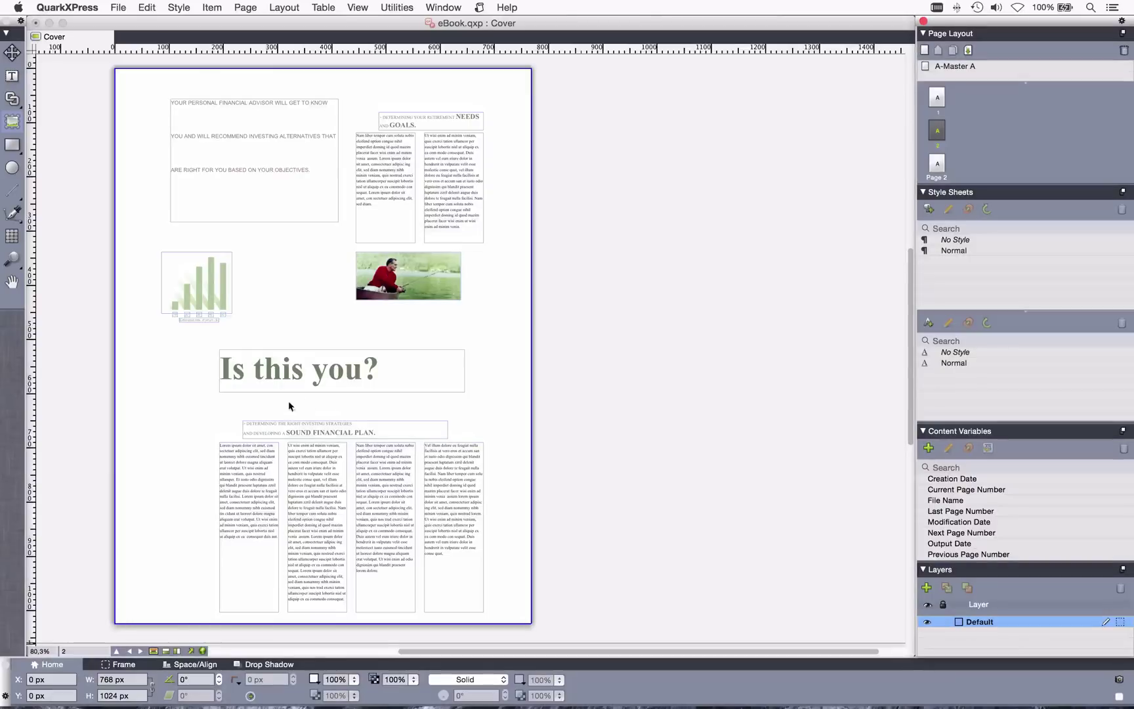
Select several lines of body text in the first column below the "Needs and Goals" heading on page 2
{"action": "left_click", "coordinate": [380, 201]}
{"action": "double_click", "coordinate": [381, 201]}
{"action": "left_click_drag", "start_coordinate": [377, 147], "coordinate": [381, 189]}
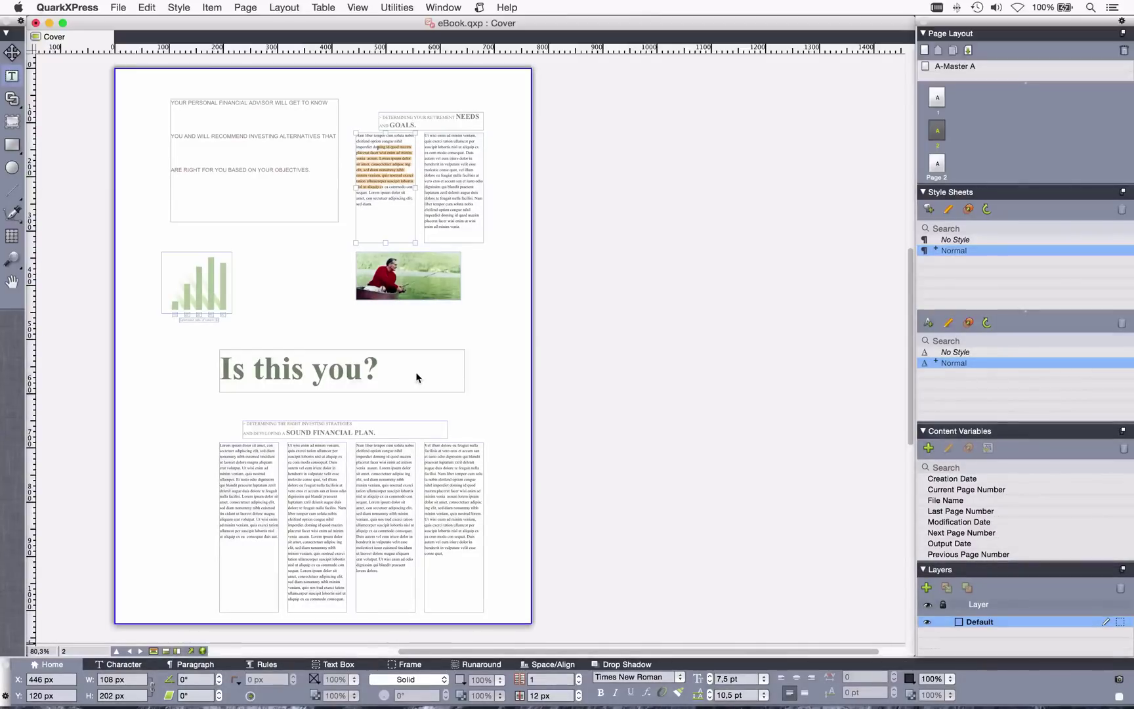
Export the layout to the Desktop as a fixed-layout ePub named epub5, with its fonts collected
{"action": "left_click", "coordinate": [119, 7]}
{"action": "mouse_move", "coordinate": [226, 168]}
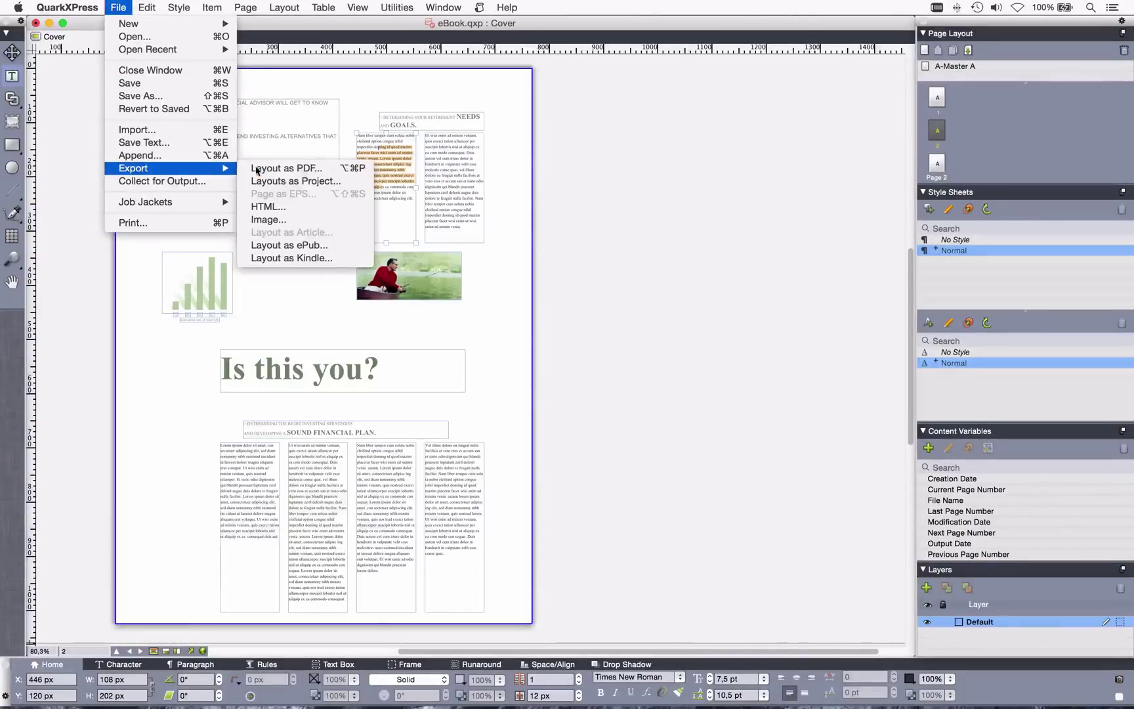
{"action": "left_click", "coordinate": [323, 244]}
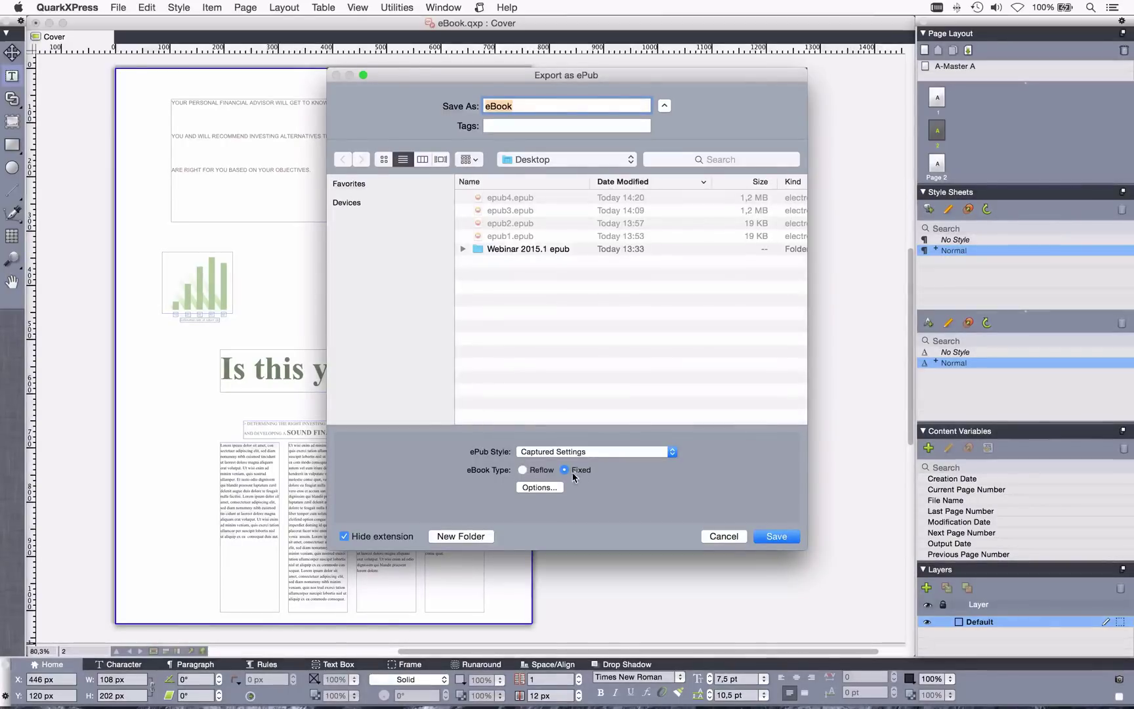
{"action": "type", "text": "epub5"}
{"action": "left_click", "coordinate": [771, 535]}
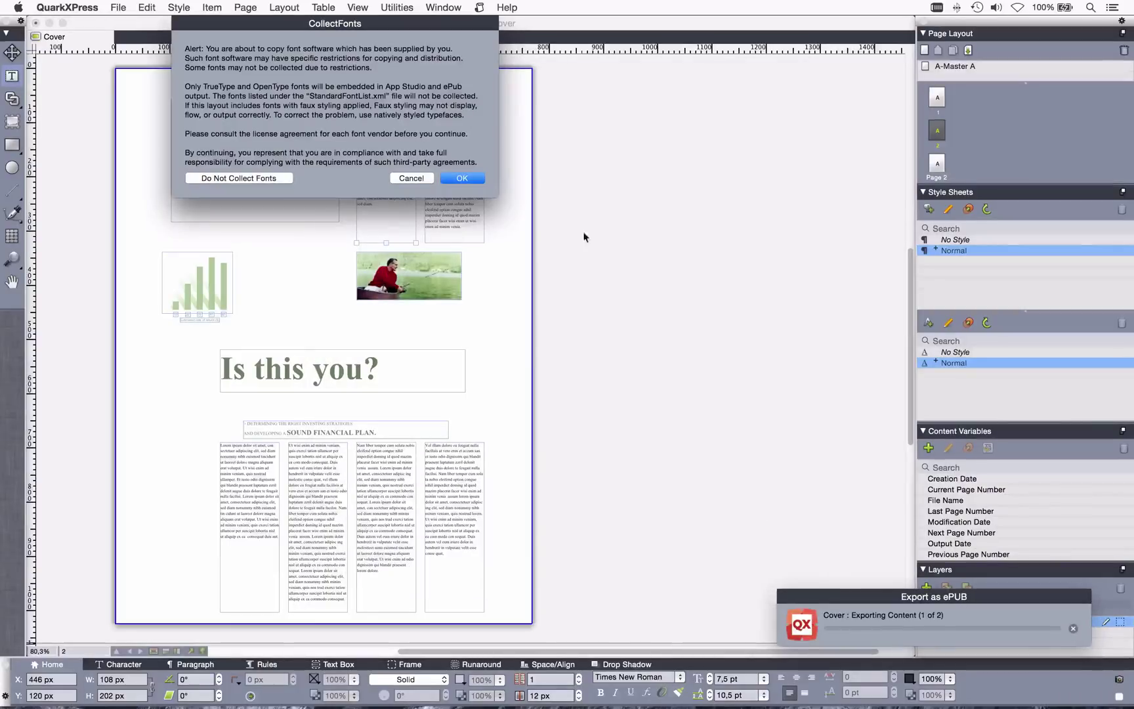
{"action": "left_click", "coordinate": [470, 178]}
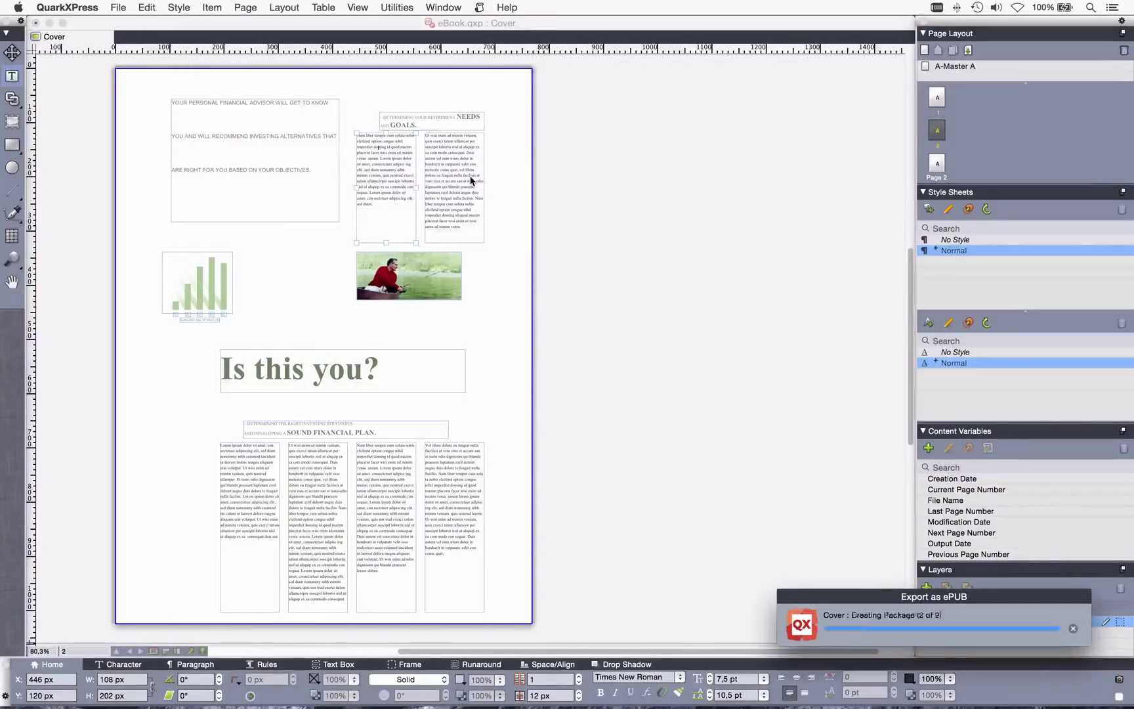
Switch to Finder, open epub5.epub in iBooks and turn from the cover to the spread with pages 2 and 3
{"action": "key", "text": "super+Tab"}
{"action": "key", "text": "super+Tab"}
{"action": "key", "text": "super+Tab"}
{"action": "key", "text": "super+Tab"}
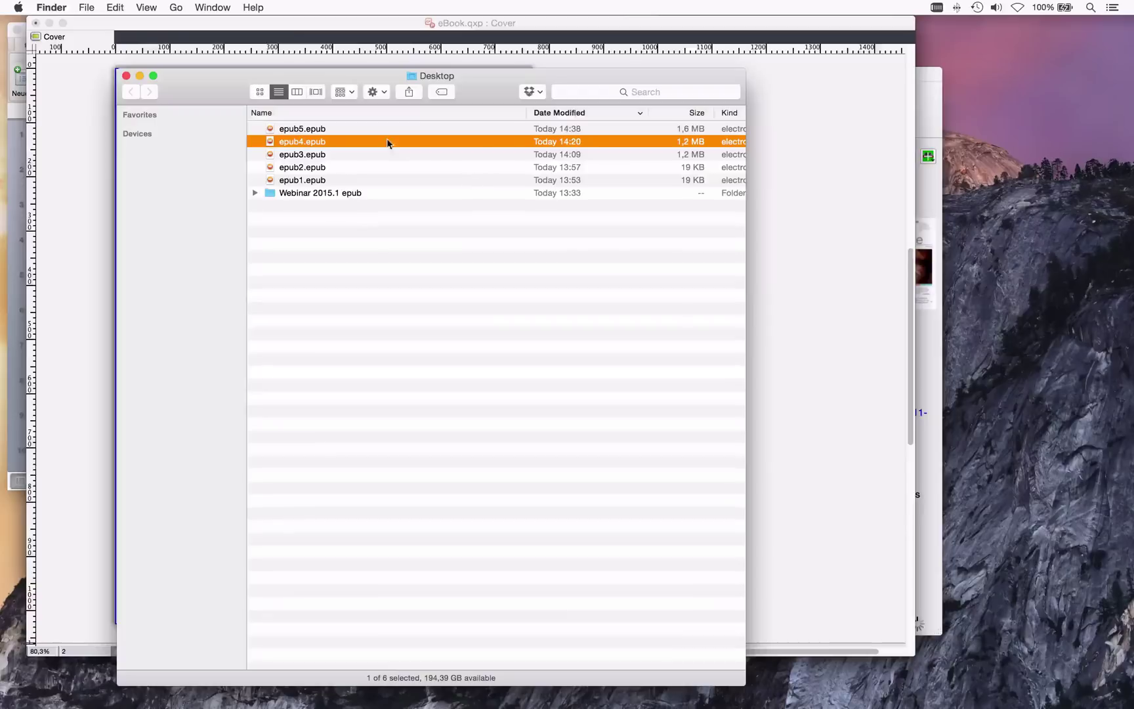
{"action": "double_click", "coordinate": [343, 131]}
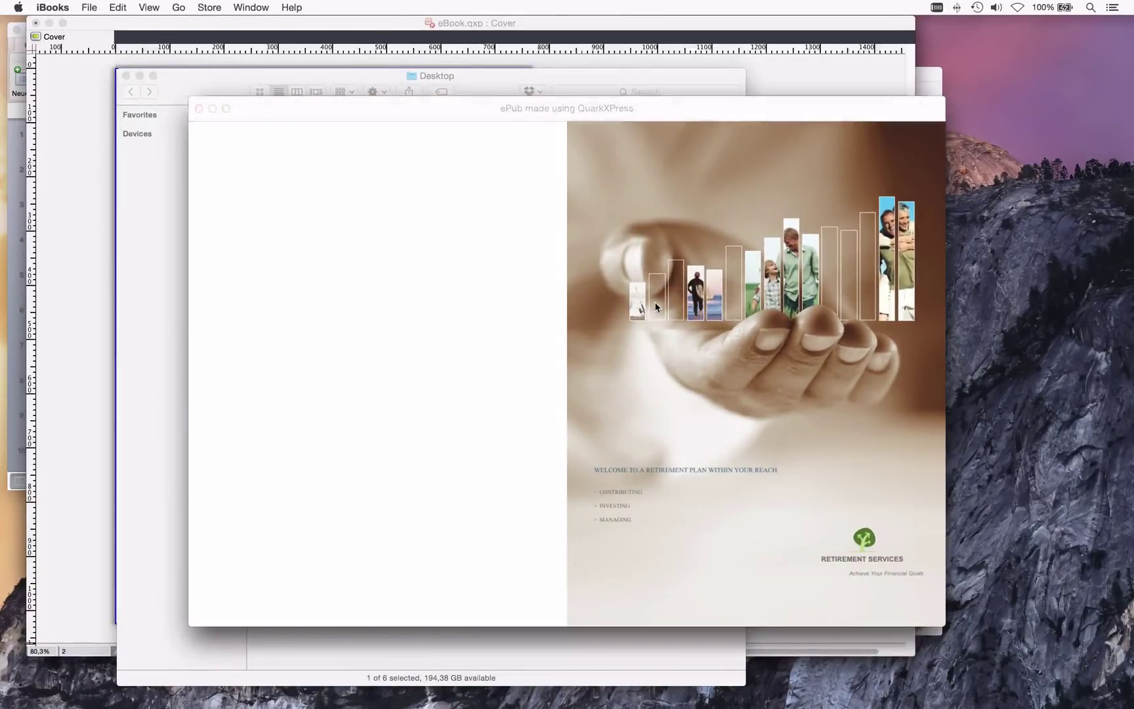
{"action": "key", "text": "Right"}
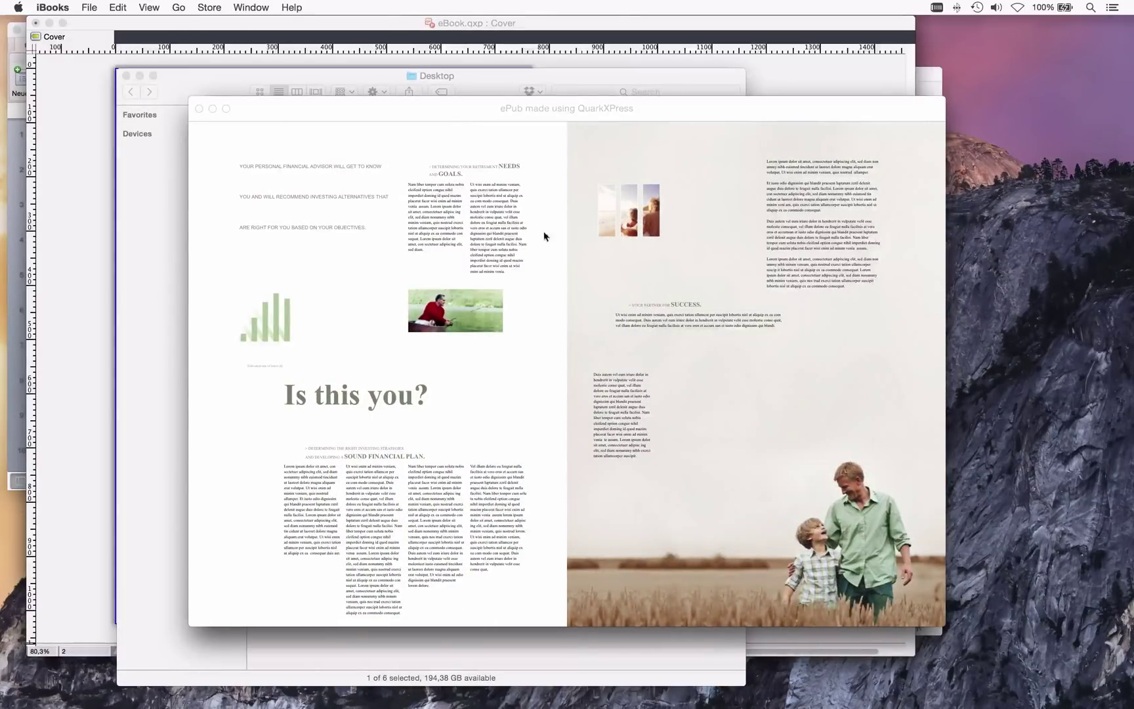
Close the Finder window and the older ePub window, and place the epub5 window beside the Cover layout for comparison
{"action": "left_click", "coordinate": [140, 76]}
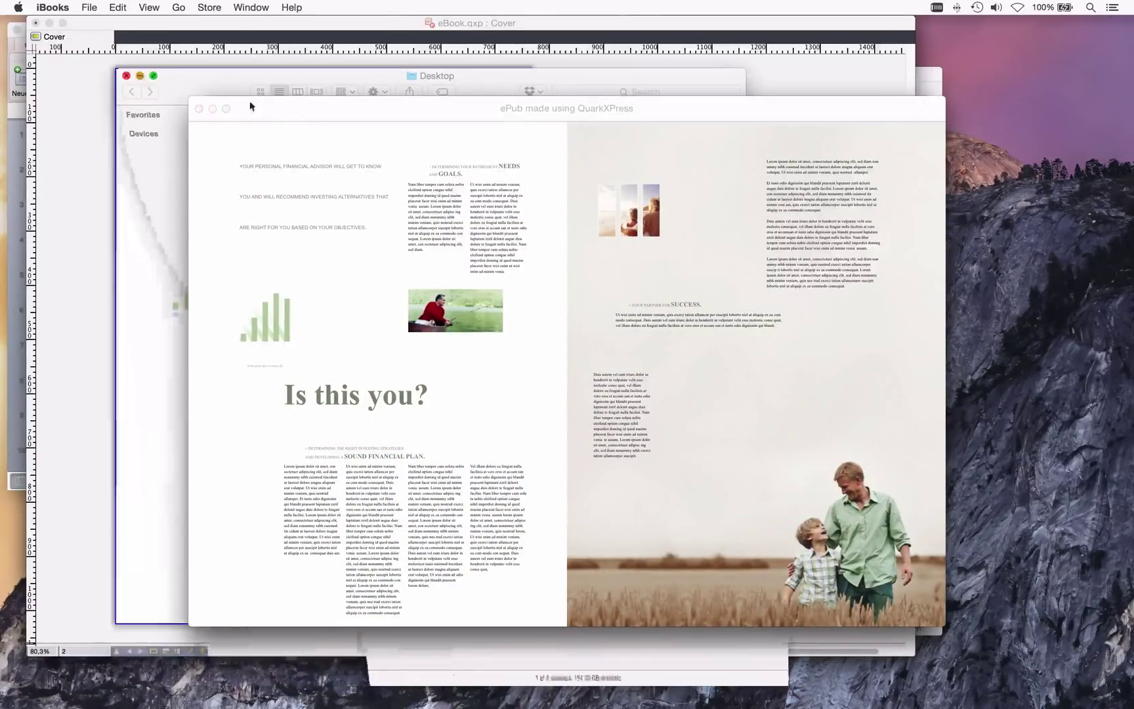
{"action": "left_click_drag", "start_coordinate": [329, 116], "coordinate": [609, 204]}
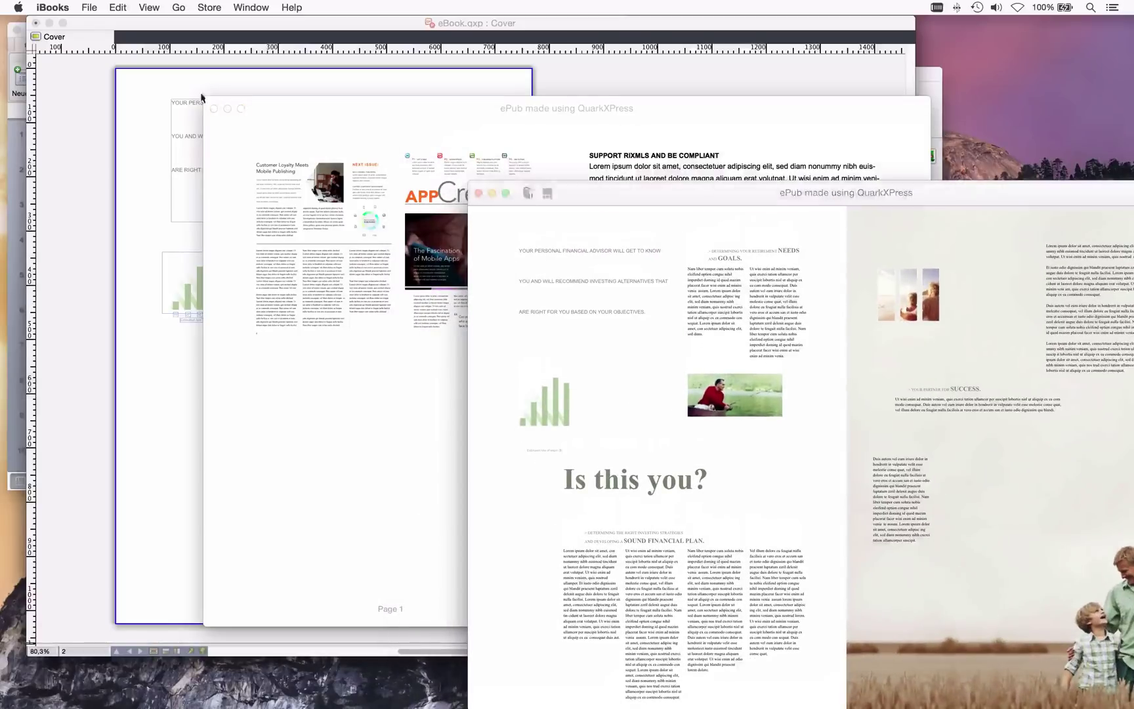
{"action": "left_click", "coordinate": [227, 109]}
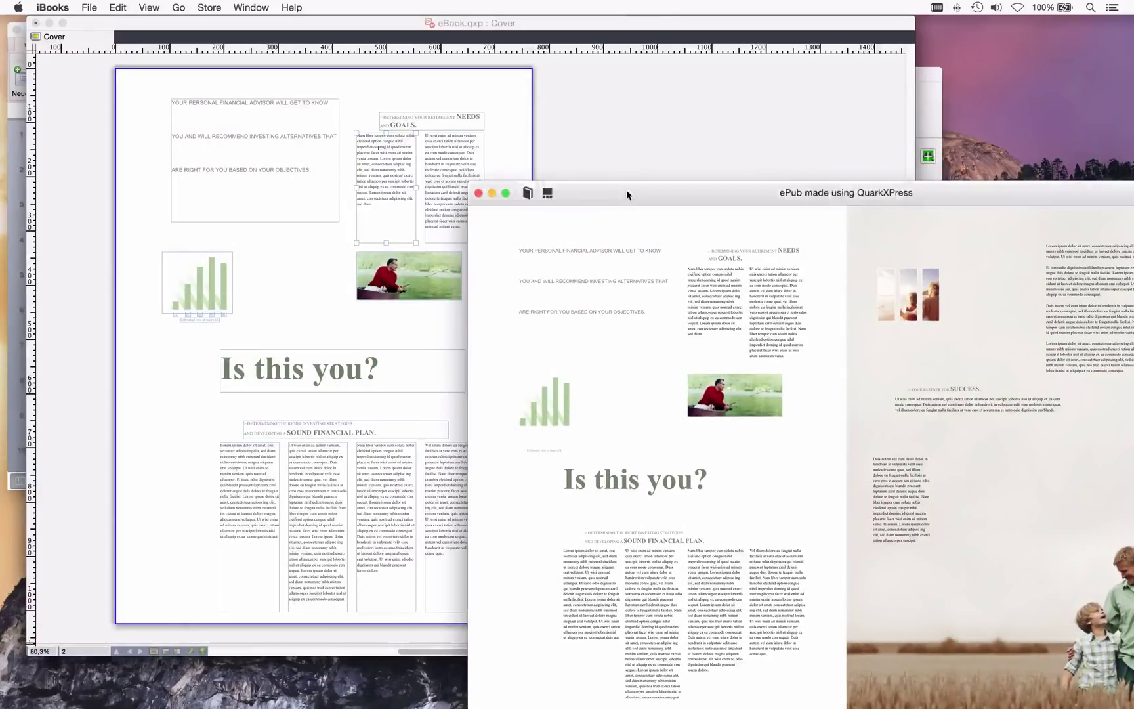
{"action": "left_click_drag", "start_coordinate": [625, 189], "coordinate": [690, 90]}
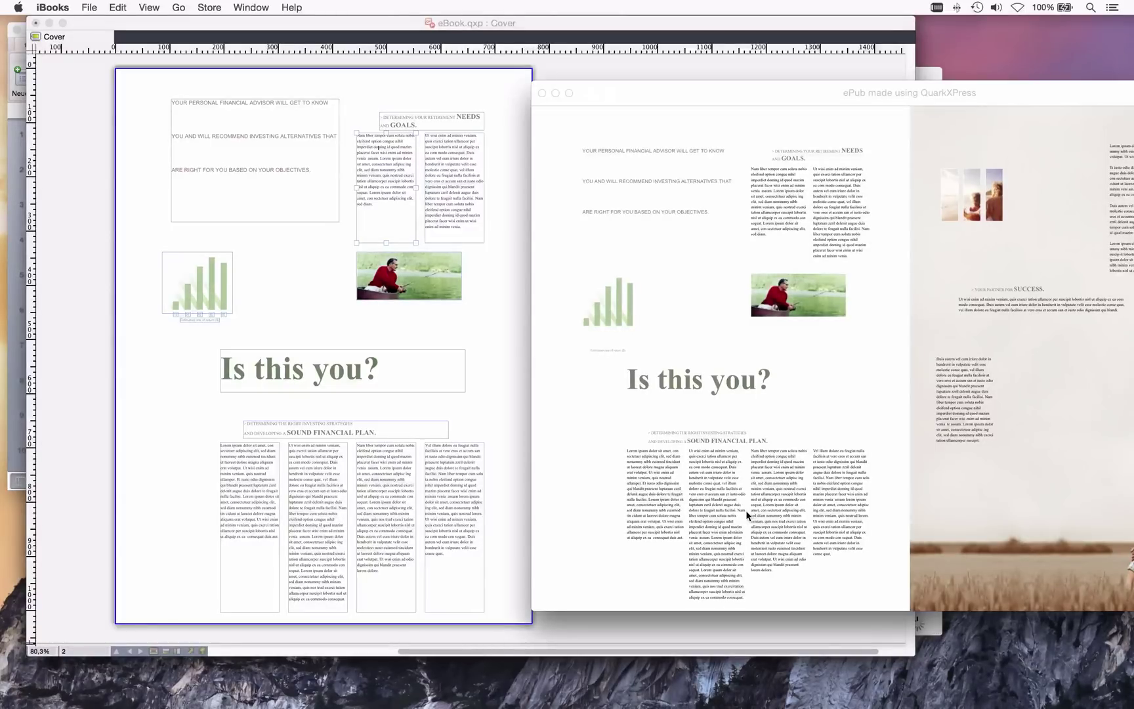
Test text selection in the ePub on the lower body columns, the "Is this you?" headline and the "Needs and Goals" text
{"action": "left_click_drag", "start_coordinate": [691, 470], "coordinate": [723, 543]}
{"action": "left_click_drag", "start_coordinate": [635, 464], "coordinate": [660, 516]}
{"action": "left_click", "coordinate": [664, 382]}
{"action": "left_click_drag", "start_coordinate": [628, 382], "coordinate": [726, 382]}
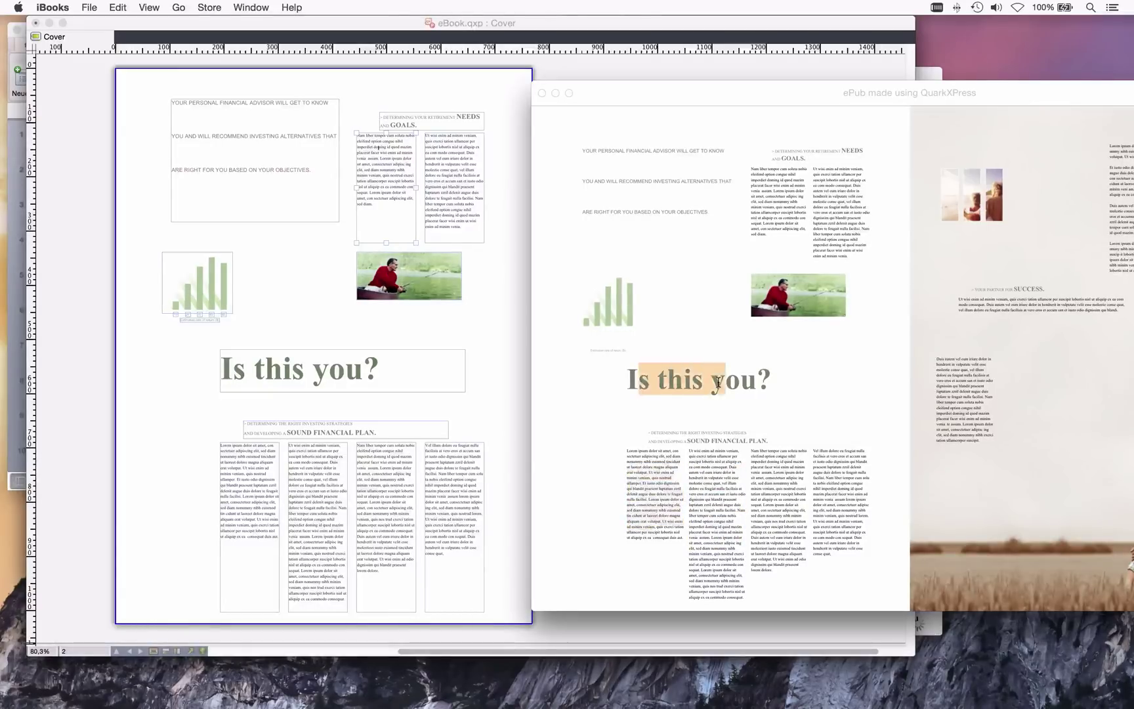
{"action": "left_click_drag", "start_coordinate": [775, 191], "coordinate": [780, 212]}
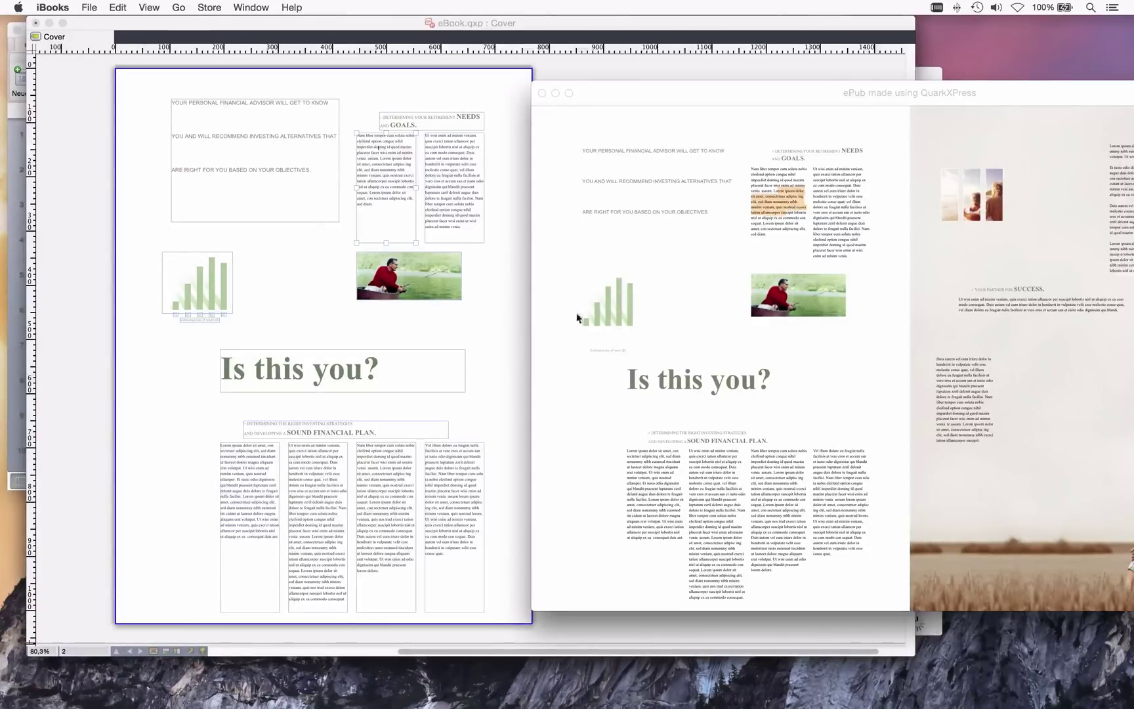
Switch to QuarkXPress and add an HTML5 animation to the "Is this you?" text box on page 2
{"action": "left_click", "coordinate": [298, 319]}
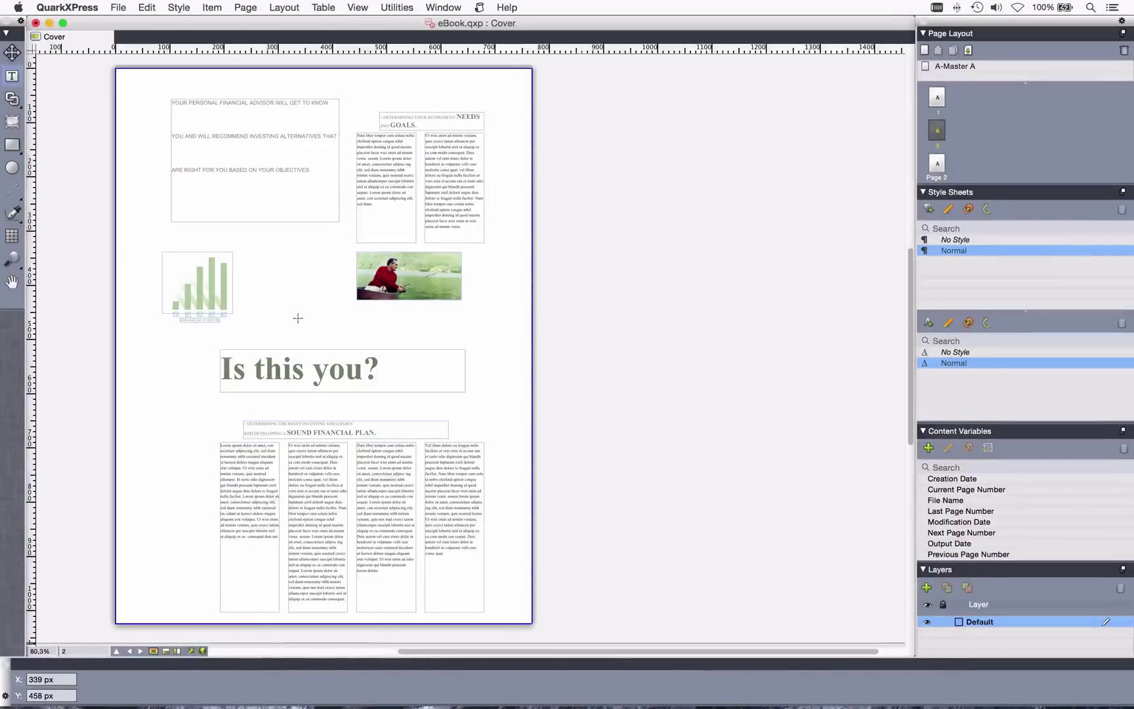
{"action": "left_click", "coordinate": [303, 366]}
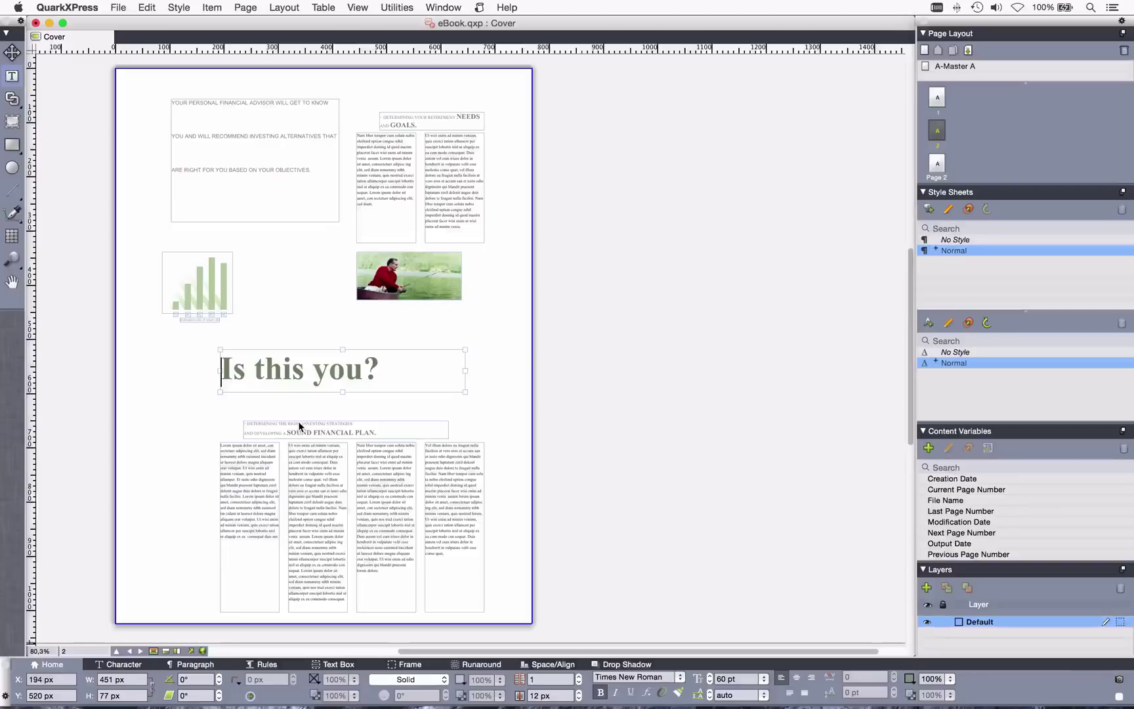
{"action": "left_click", "coordinate": [441, 7]}
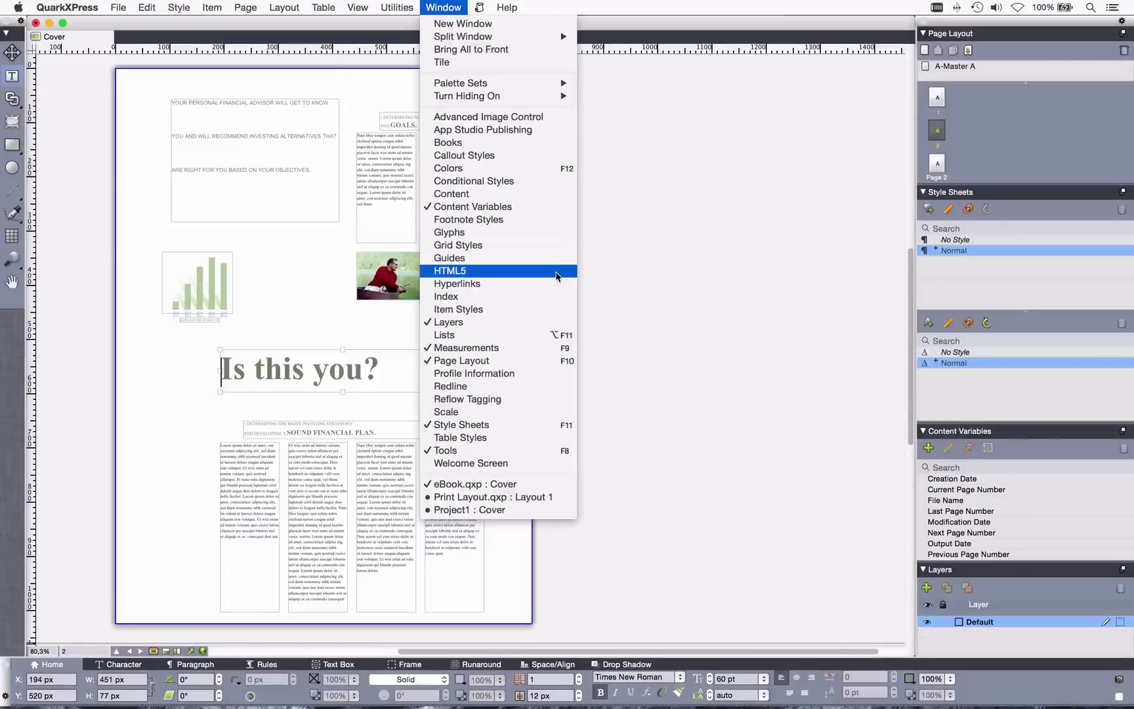
{"action": "left_click", "coordinate": [470, 277]}
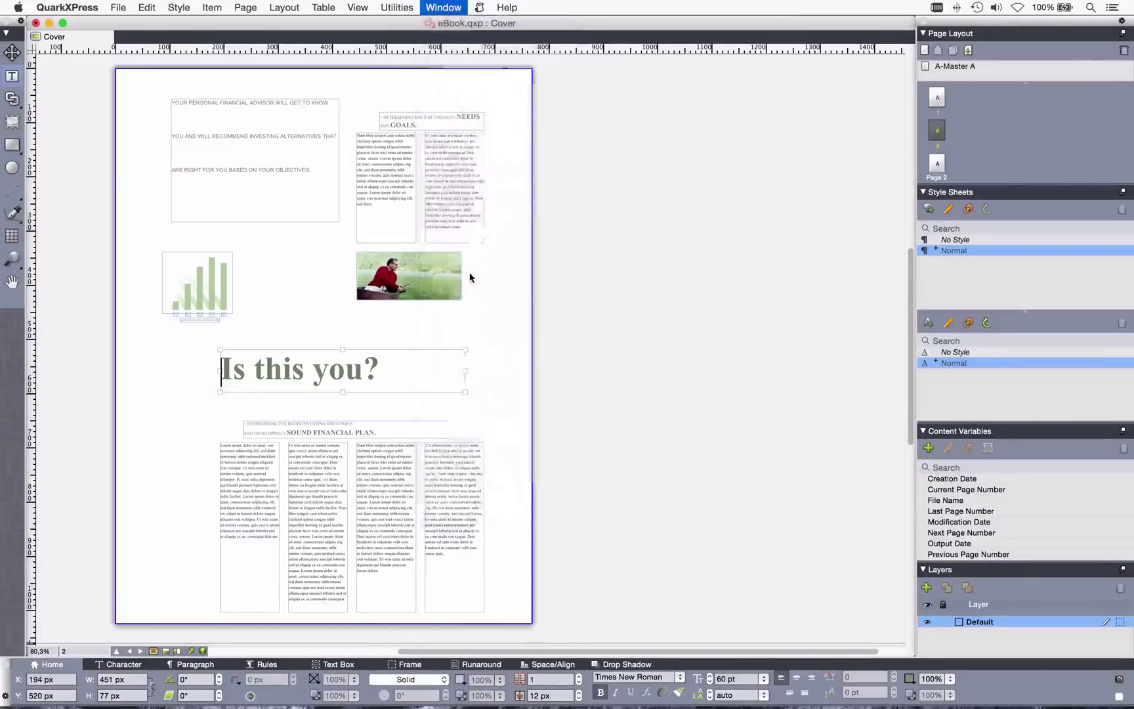
{"action": "left_click_drag", "start_coordinate": [511, 151], "coordinate": [739, 159]}
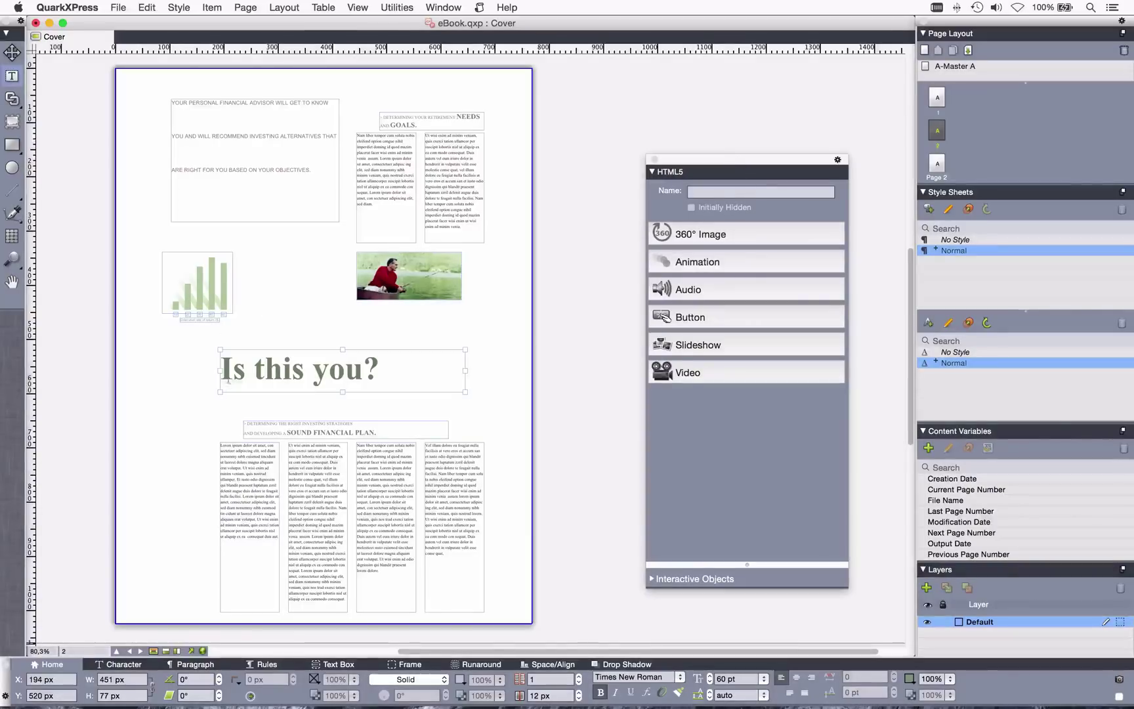
{"action": "left_click", "coordinate": [687, 262]}
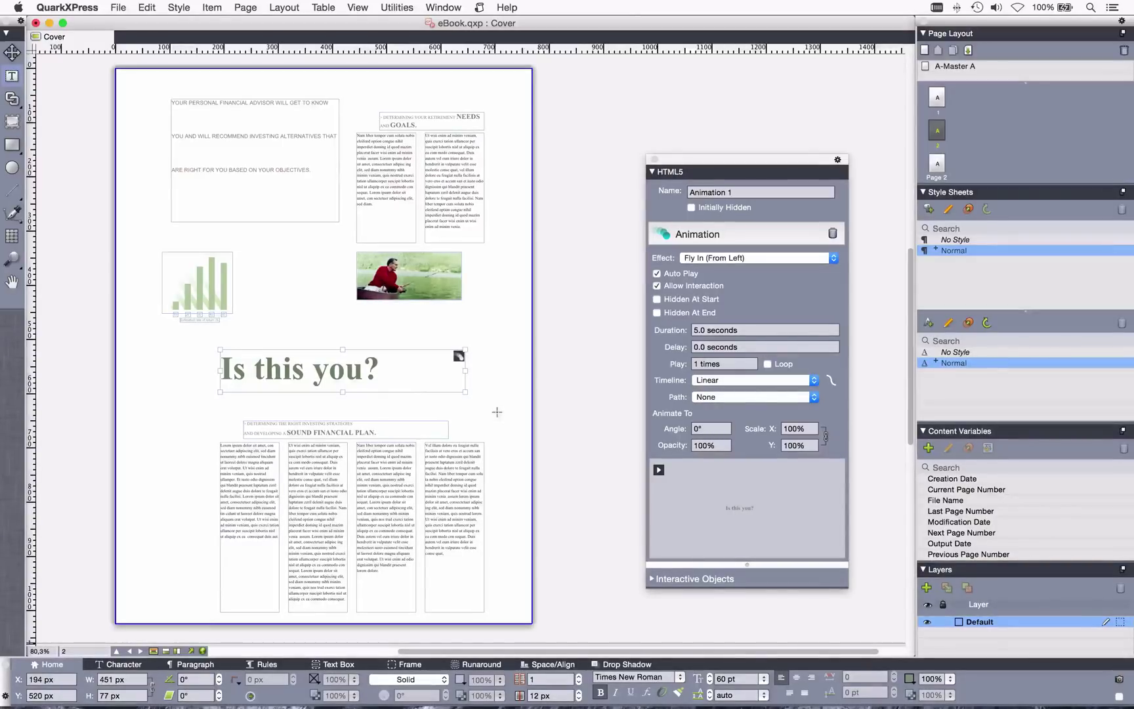
Set the headline animation's effect to Fly In (From Right) and its timeline to Ease In Out
{"action": "left_click", "coordinate": [714, 260]}
{"action": "left_click", "coordinate": [720, 268]}
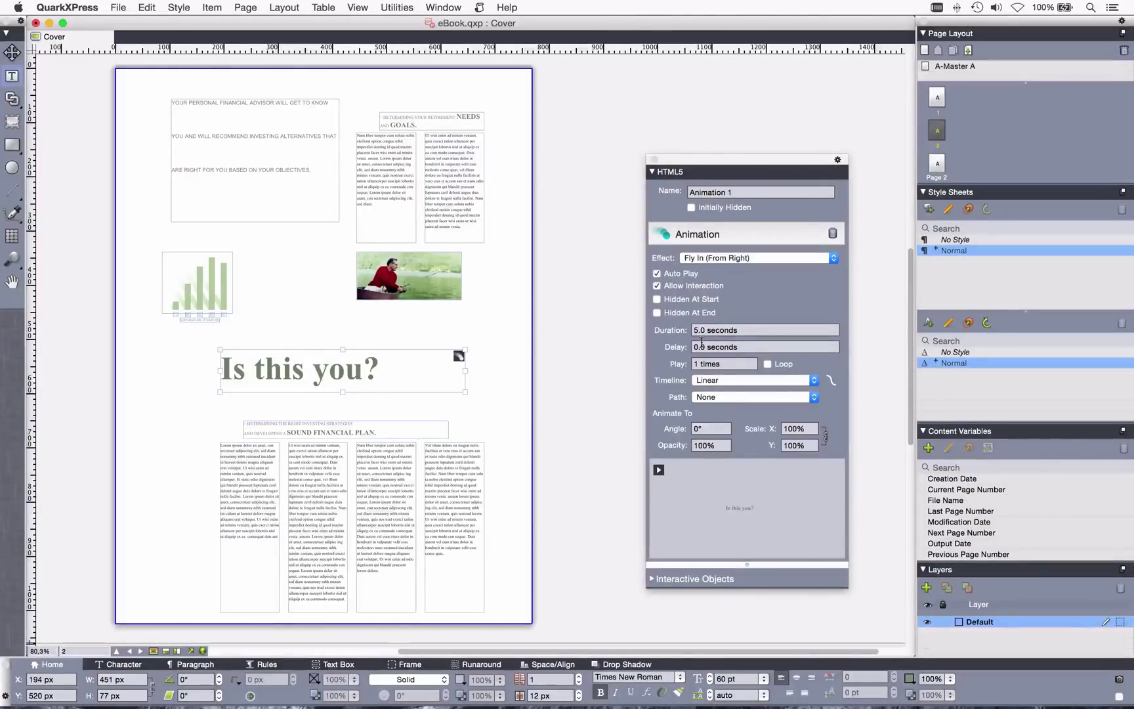
{"action": "left_click", "coordinate": [738, 381]}
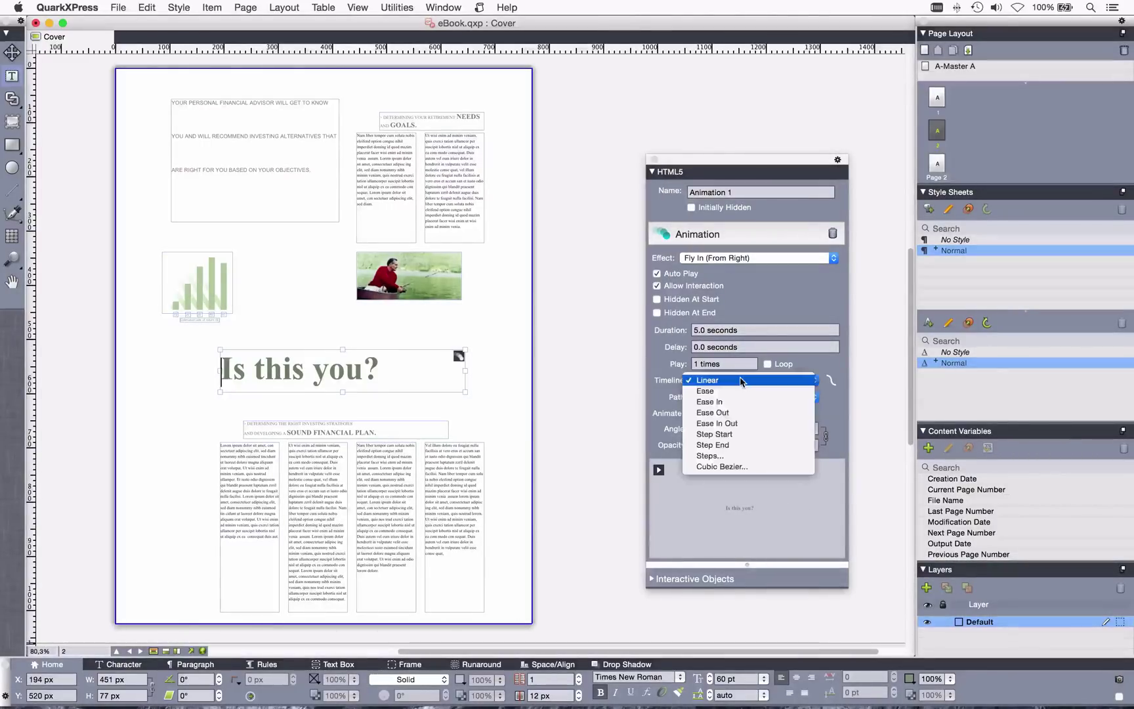
{"action": "left_click", "coordinate": [774, 423]}
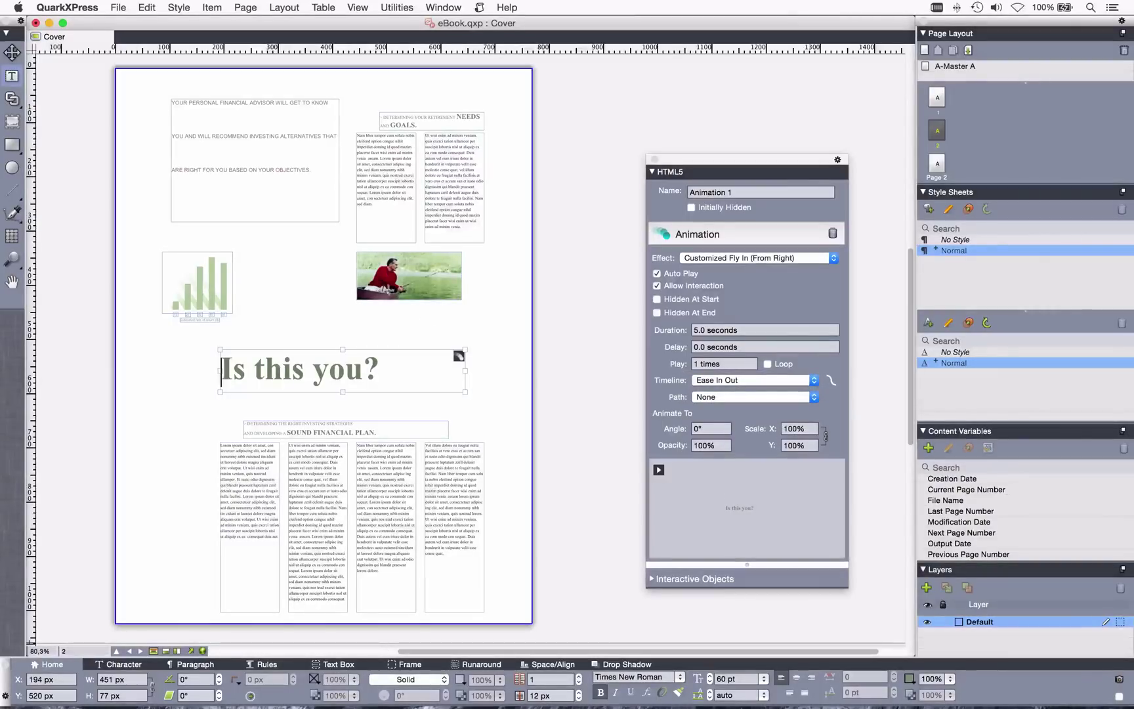
Export the layout to the Desktop as a fixed-layout ePub named epub6, with its fonts collected
{"action": "left_click", "coordinate": [118, 7]}
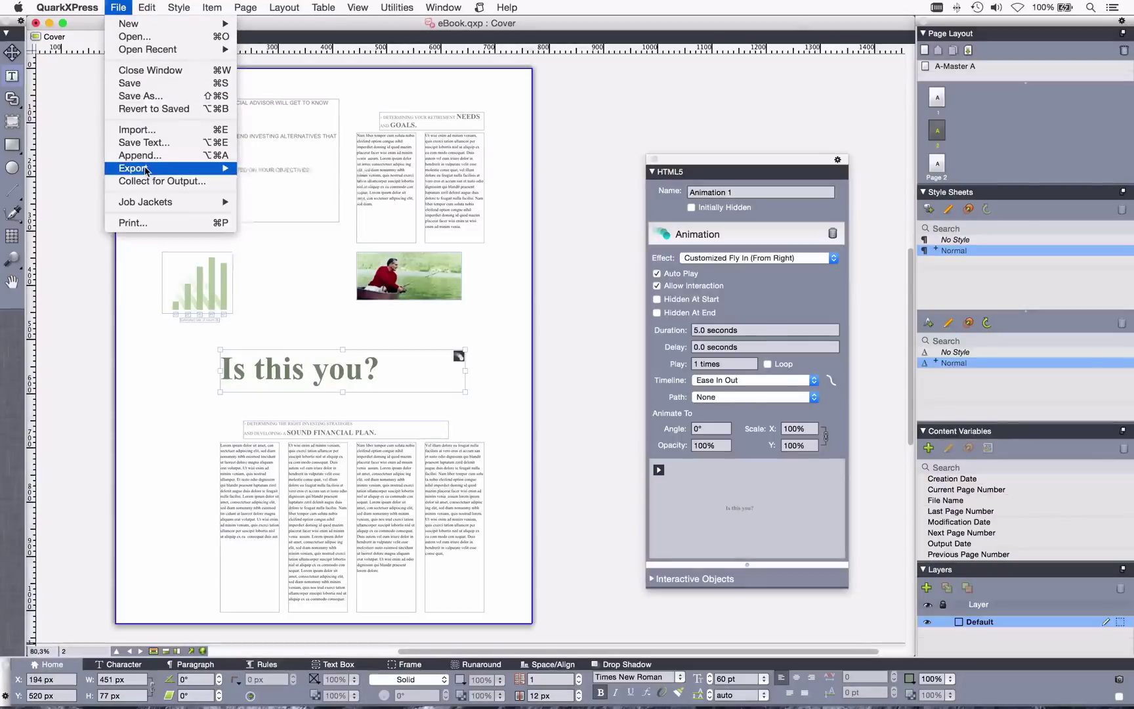
{"action": "mouse_move", "coordinate": [146, 168]}
{"action": "left_click", "coordinate": [336, 246]}
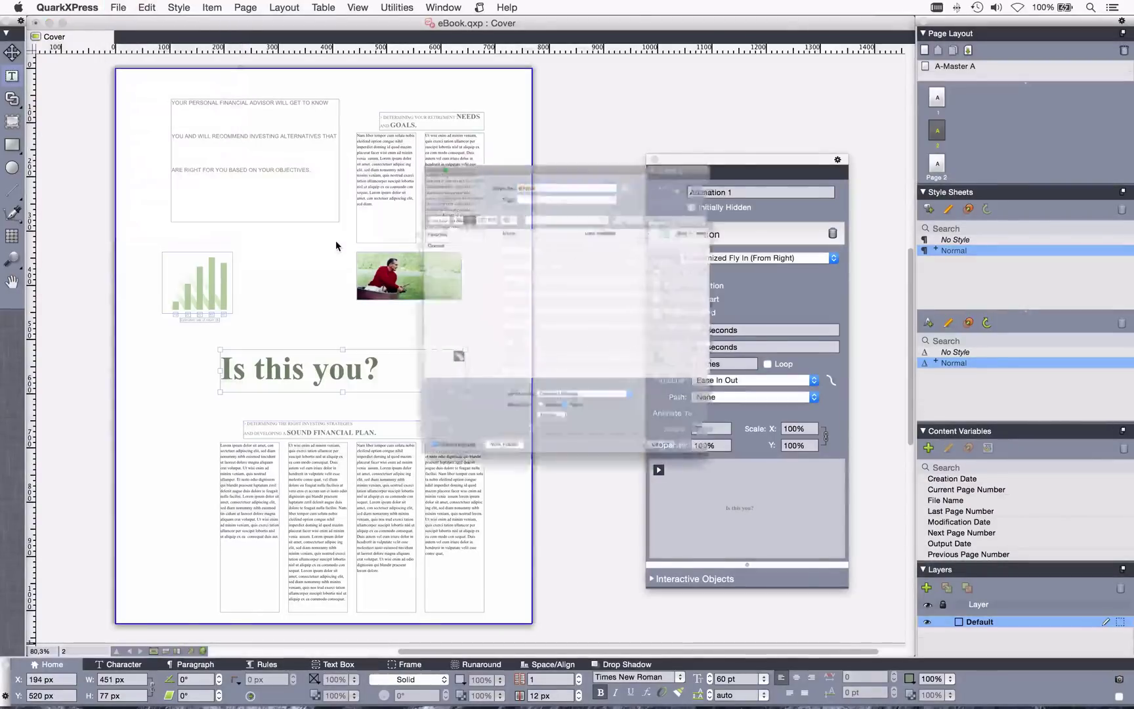
{"action": "type", "text": "epub6"}
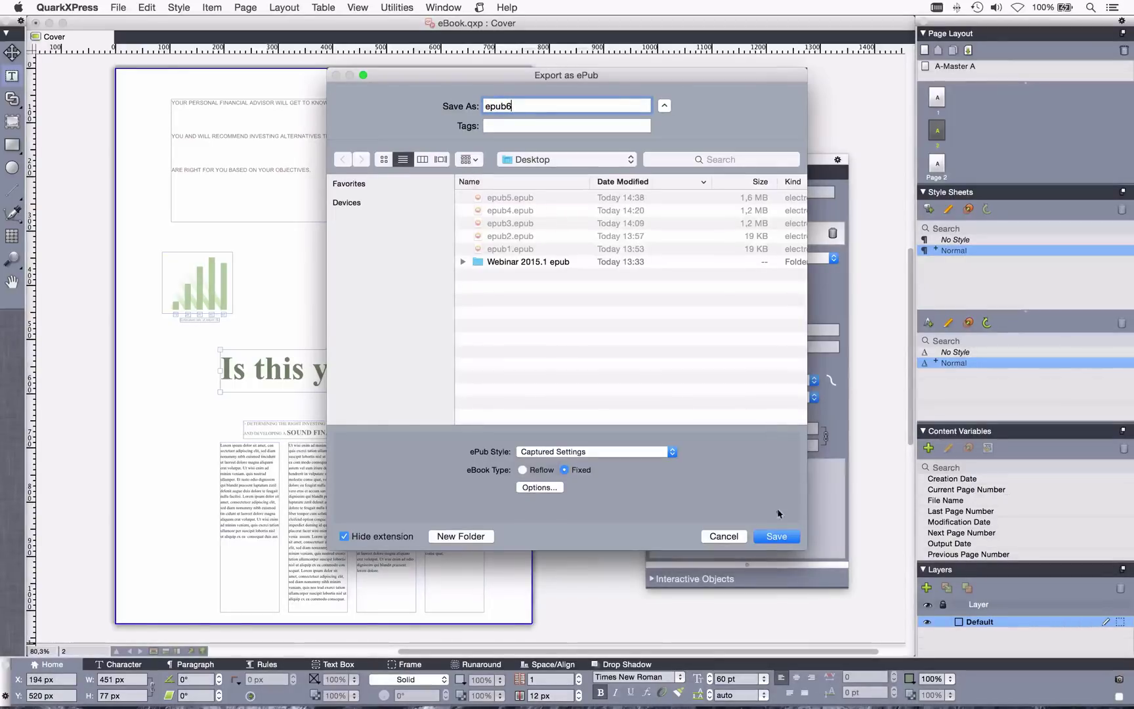
{"action": "left_click", "coordinate": [775, 537]}
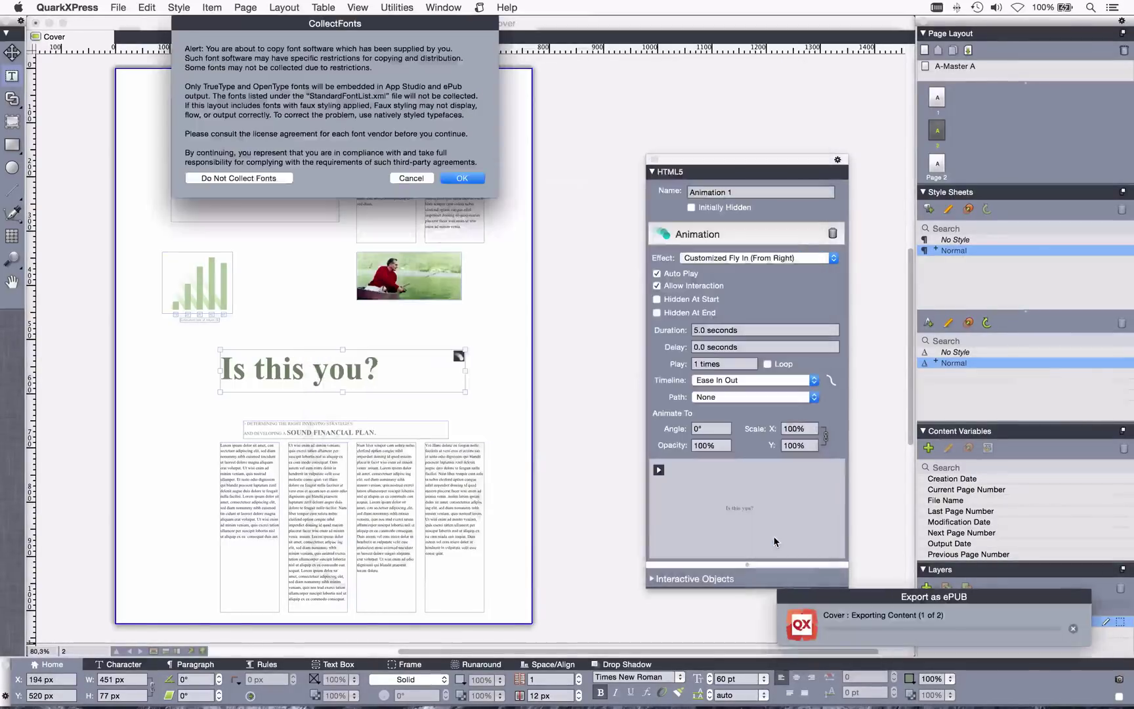
{"action": "left_click", "coordinate": [454, 177]}
Switch to Finder, open epub6.epub in iBooks and turn to the spread with pages 2 and 3 to watch the headline animation
{"action": "key", "text": "super+Tab"}
{"action": "key", "text": "super+Tab"}
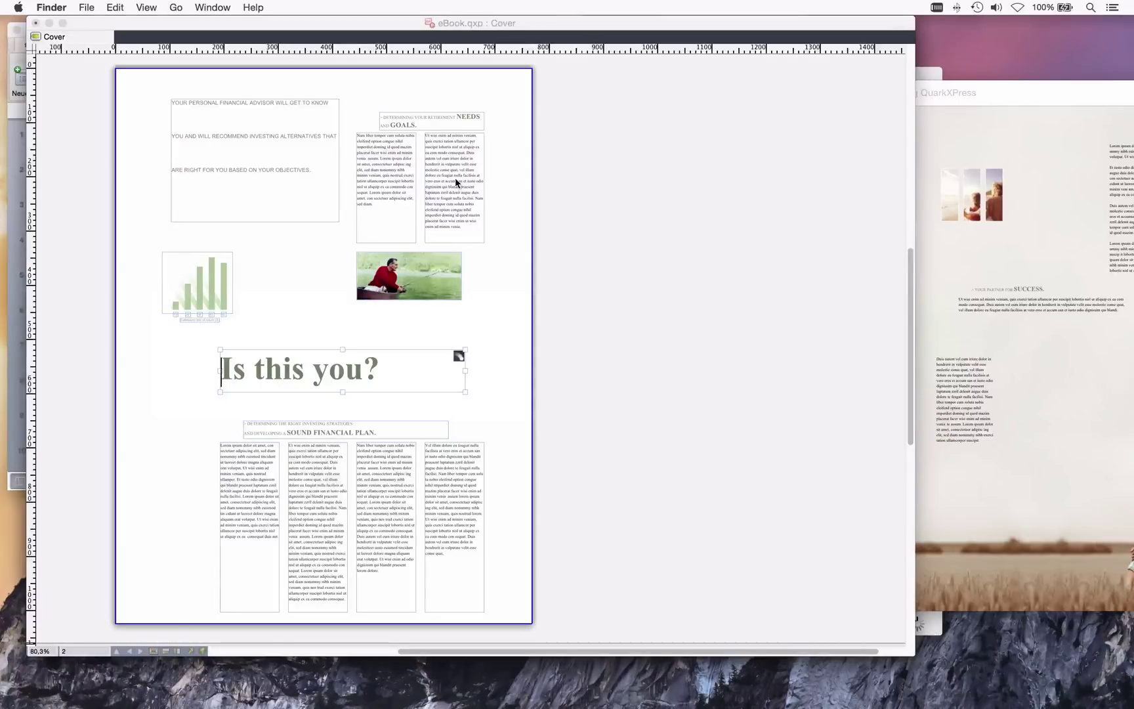
{"action": "left_click", "coordinate": [229, 7]}
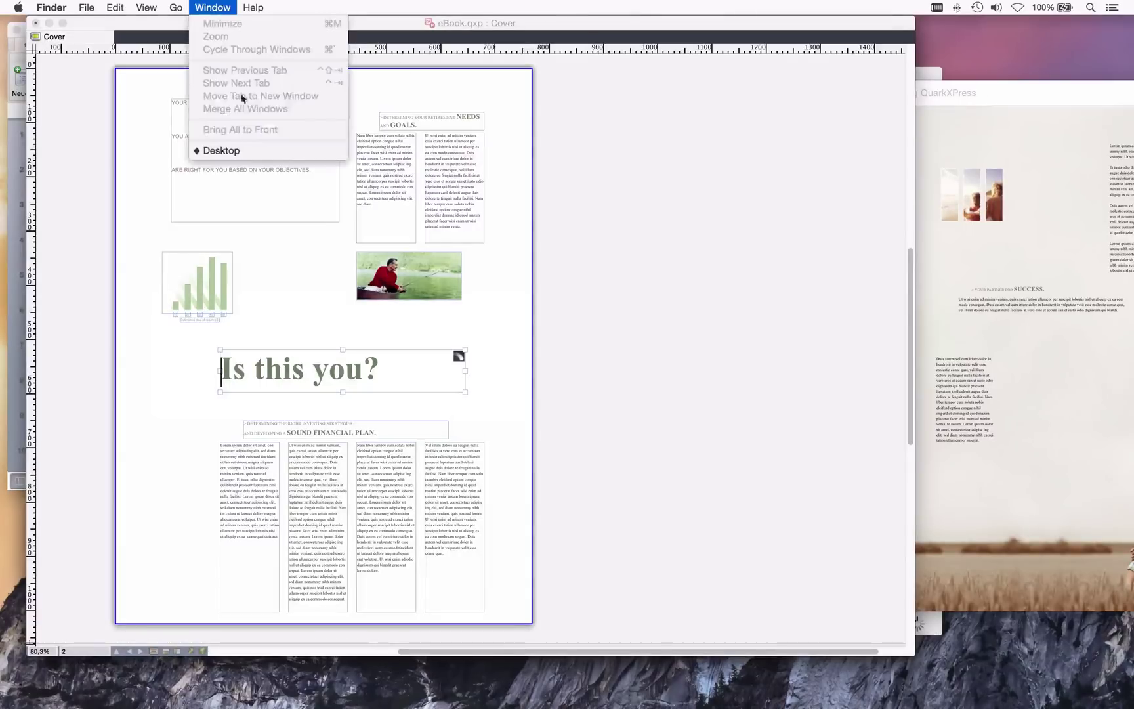
{"action": "left_click", "coordinate": [256, 150]}
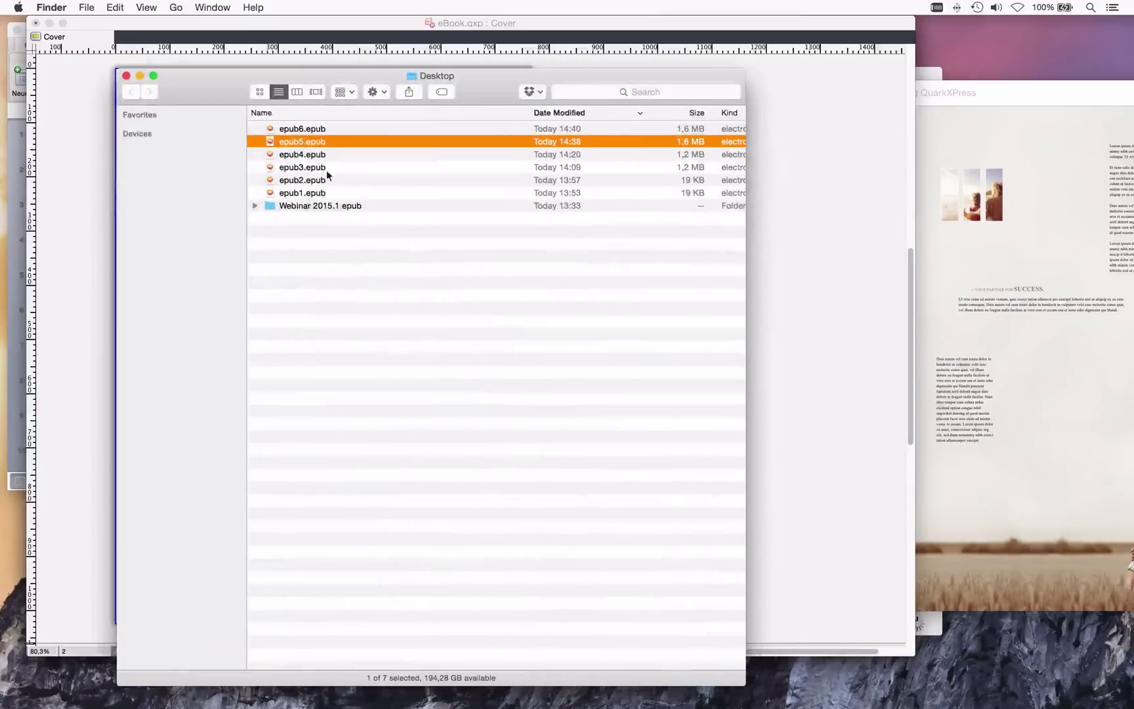
{"action": "left_click", "coordinate": [295, 131]}
{"action": "double_click", "coordinate": [296, 132]}
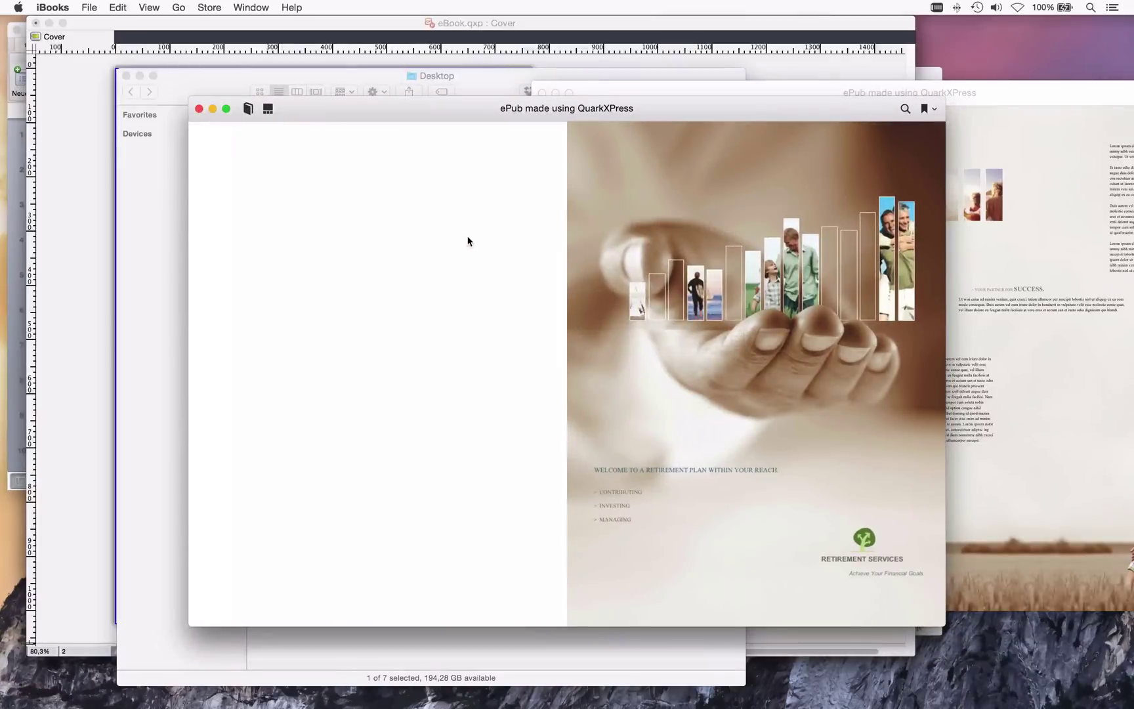
{"action": "key", "text": "Right"}
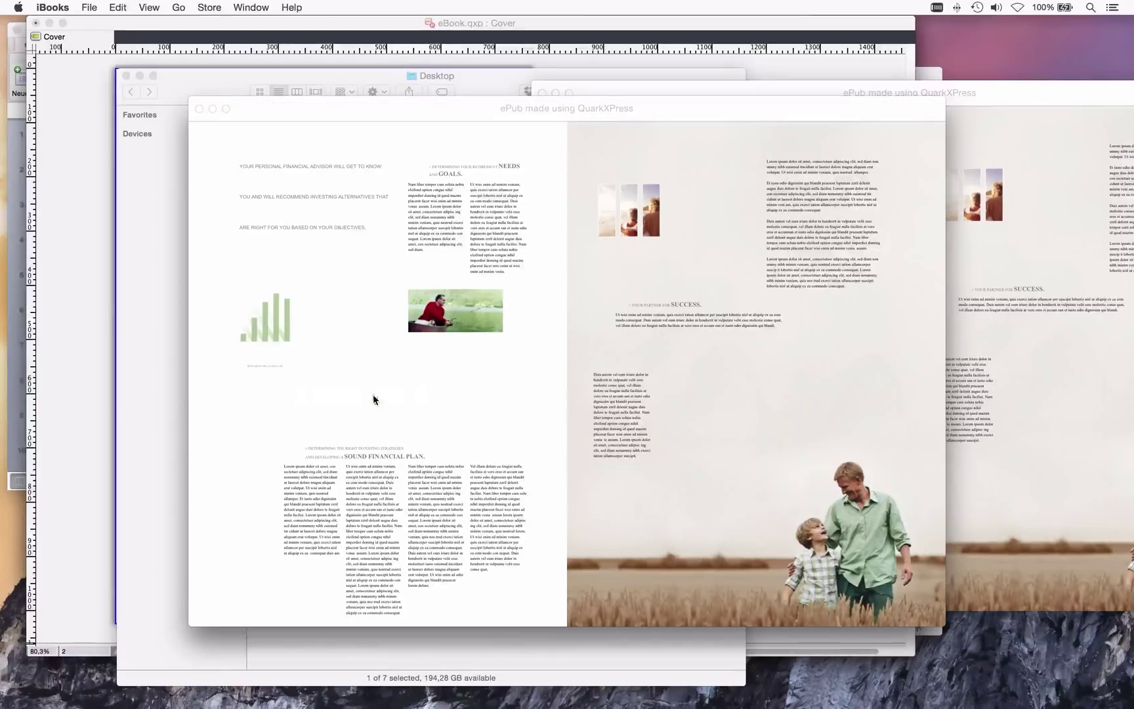
Switch back to QuarkXPress and turn off Allow Interaction for the "Is this you?" animation
{"action": "left_click", "coordinate": [76, 362]}
{"action": "left_click", "coordinate": [253, 376]}
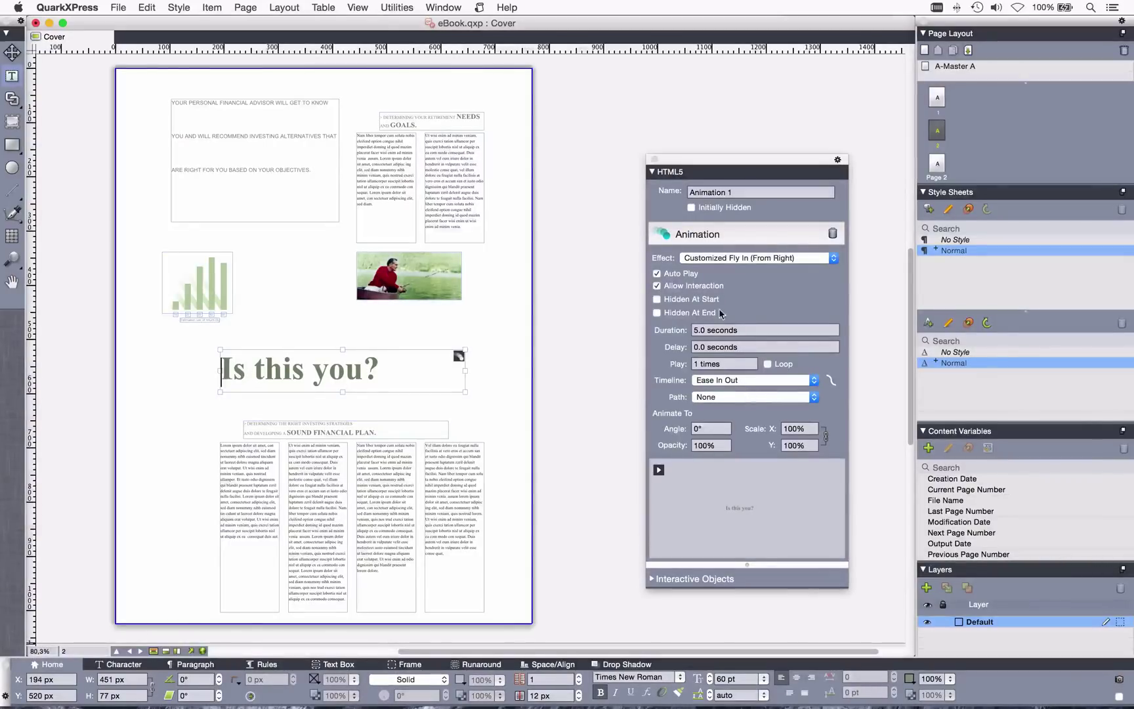
{"action": "left_click", "coordinate": [658, 286]}
Draw a picture box about 284 by 222 px above the father and son on page 3 and make it a slideshow
{"action": "double_click", "coordinate": [937, 163]}
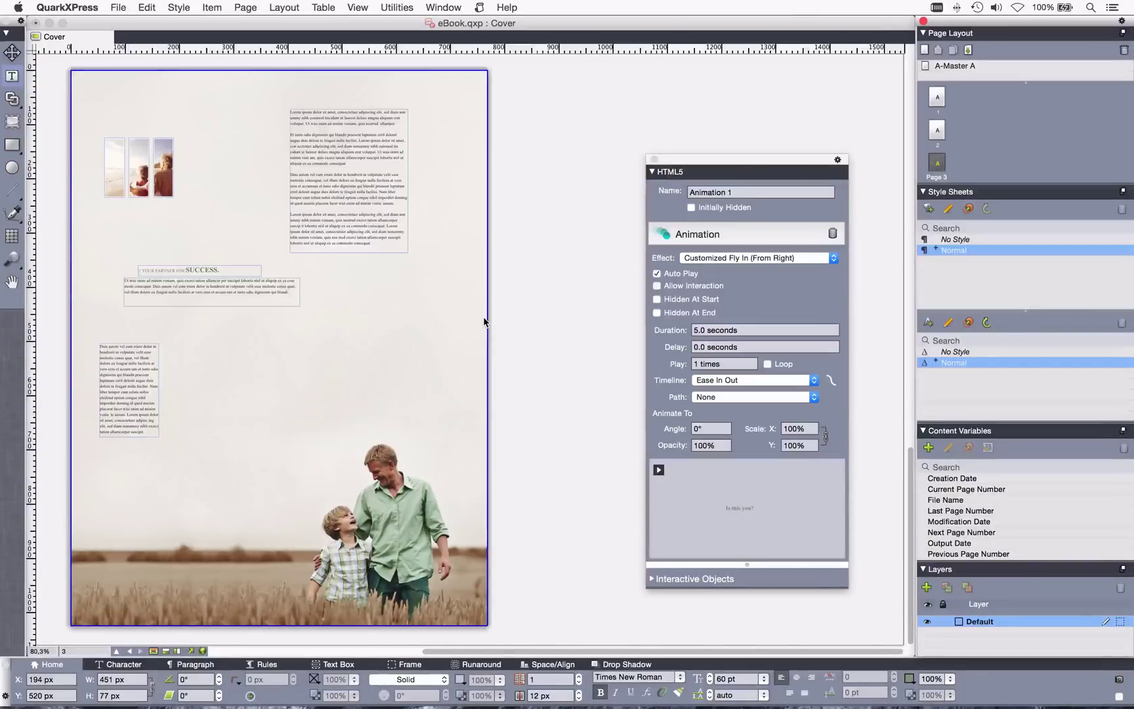
{"action": "left_click", "coordinate": [13, 123]}
{"action": "mouse_move", "coordinate": [254, 315]}
{"action": "left_mouse_down"}
{"action": "mouse_move", "coordinate": [324, 362]}
{"action": "mouse_move", "coordinate": [380, 362]}
{"action": "mouse_move", "coordinate": [420, 434]}
{"action": "mouse_move", "coordinate": [405, 436]}
{"action": "left_mouse_up"}
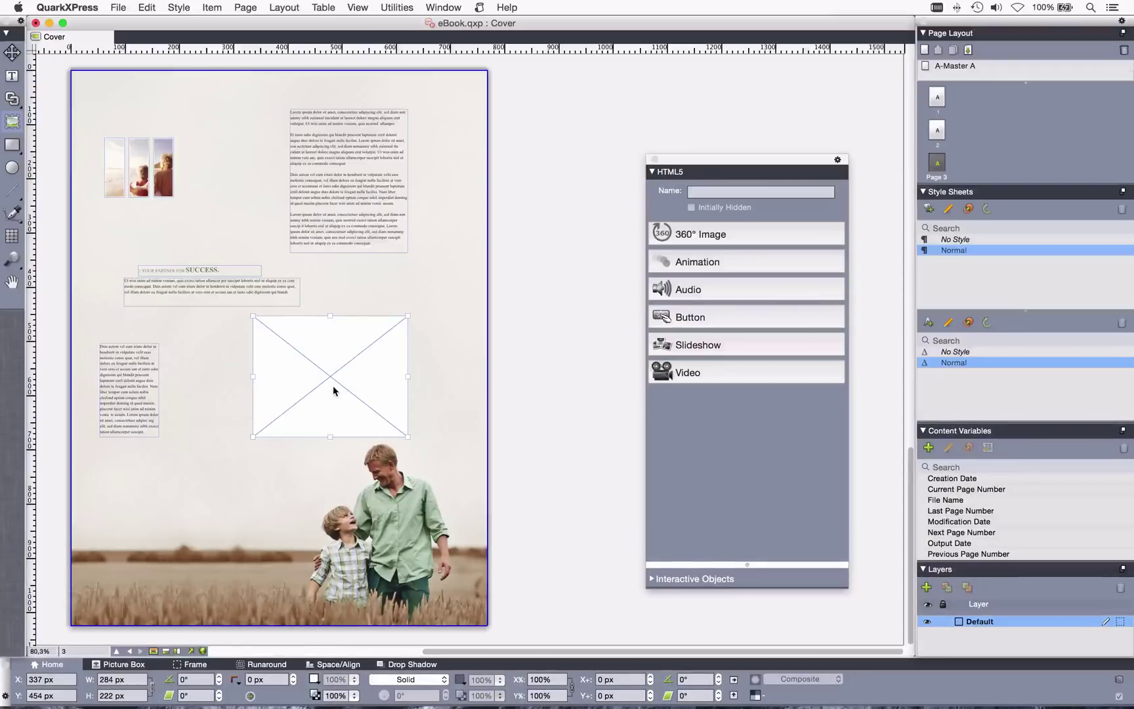
{"action": "left_click", "coordinate": [659, 348]}
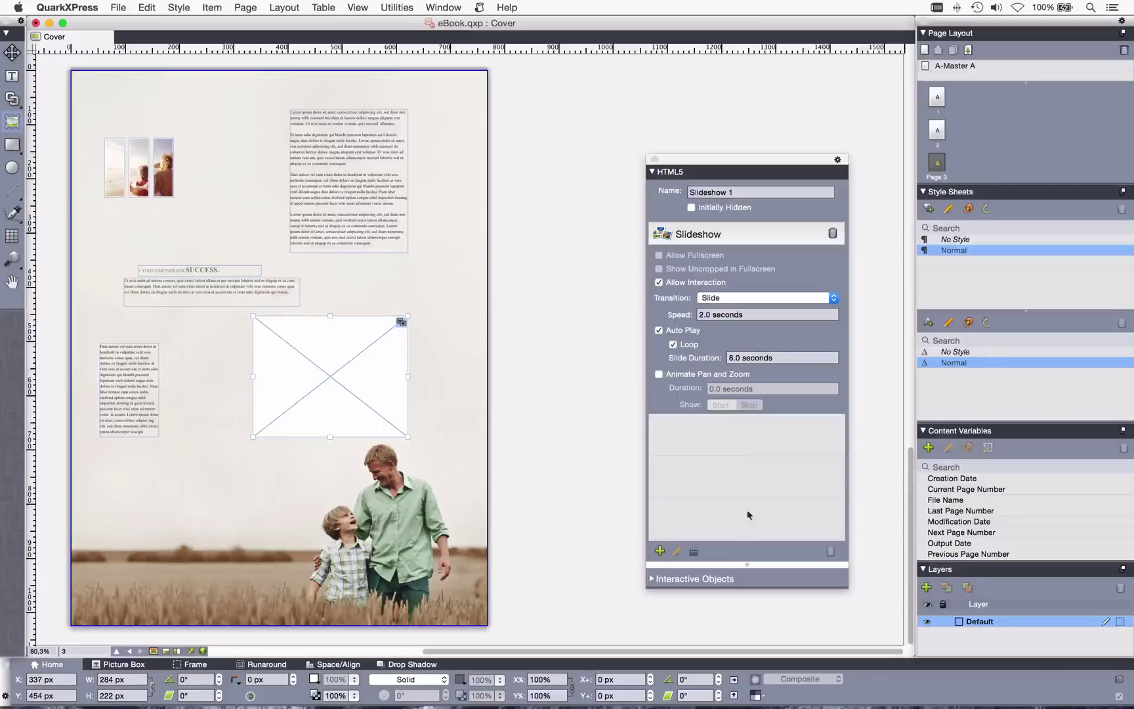
Add the four JPEG pictures from the Slideshow folder, FN0200101-IMG10 and FN0200701-IMG02, IMG05 and IMG06, as slides
{"action": "left_click", "coordinate": [660, 551]}
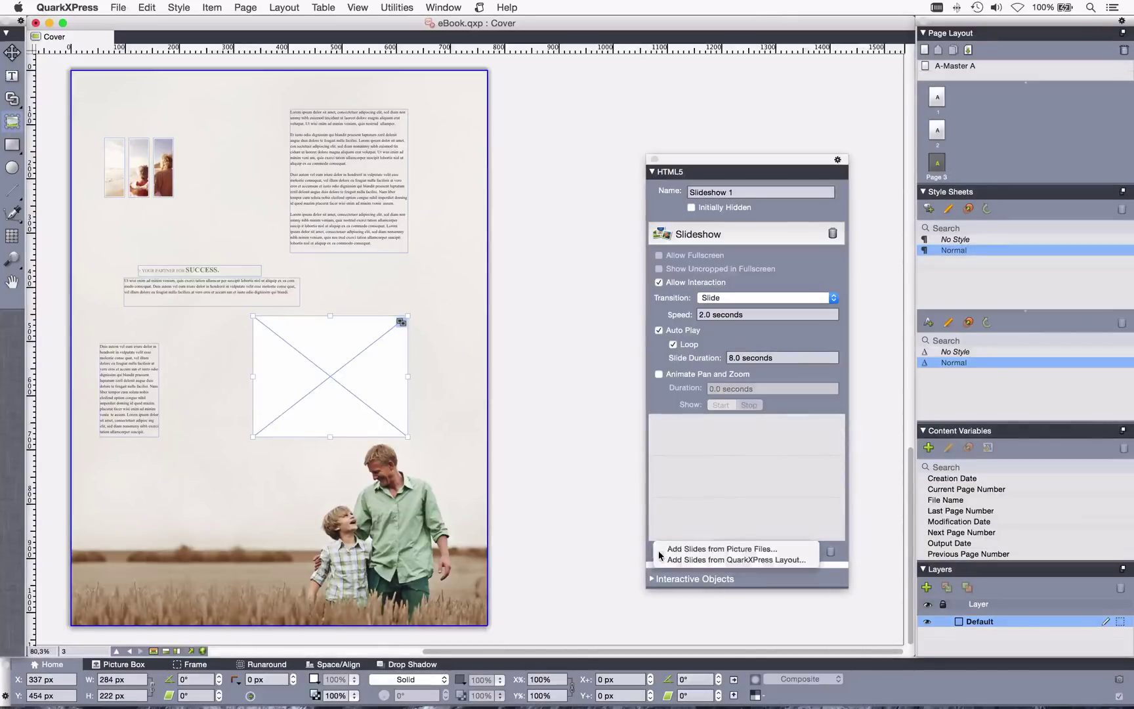
{"action": "left_click", "coordinate": [756, 550]}
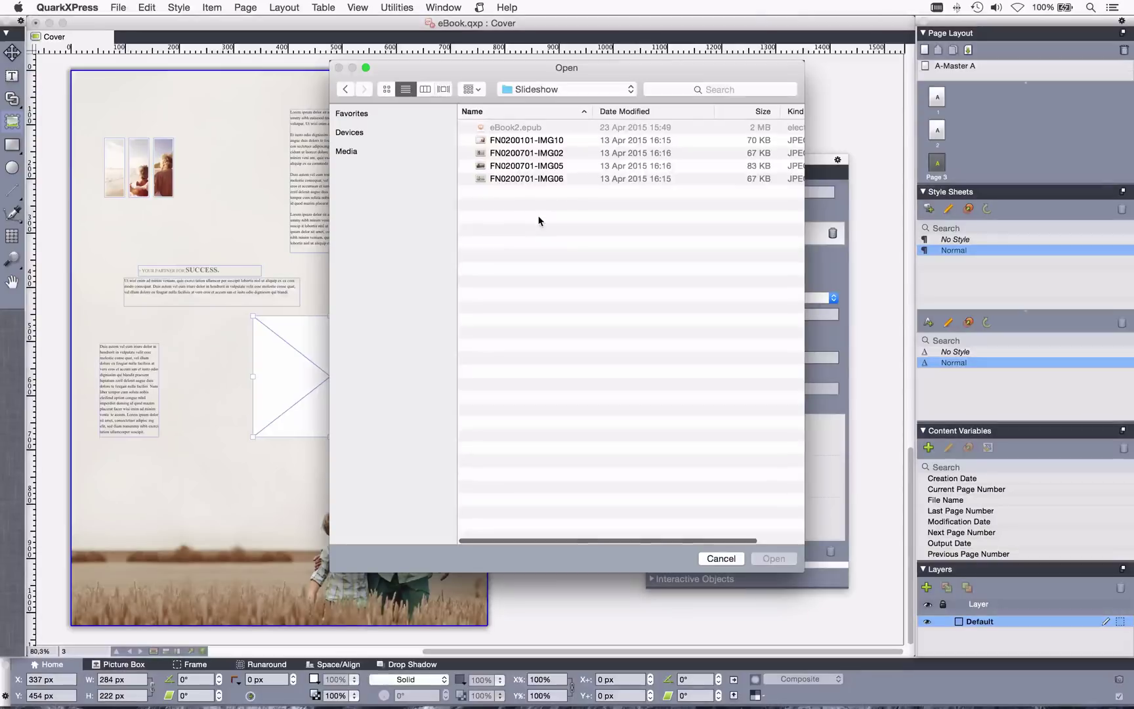
{"action": "left_click", "coordinate": [530, 143]}
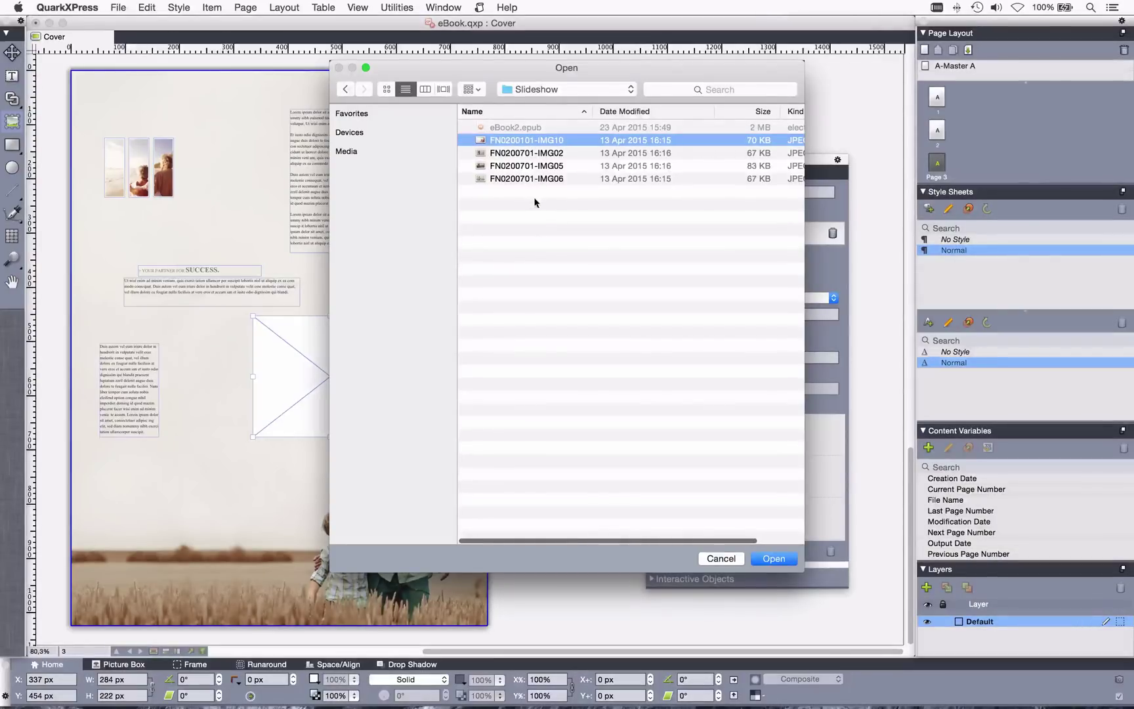
{"action": "left_click", "coordinate": [532, 183], "text": "shift"}
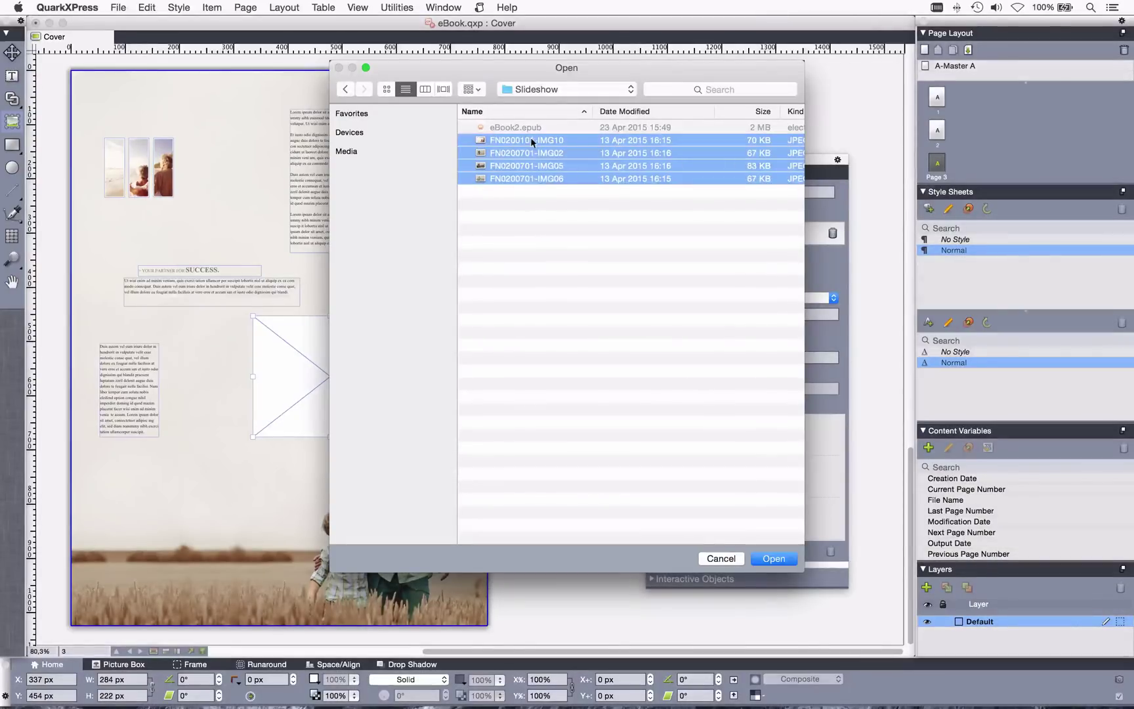
{"action": "left_click", "coordinate": [776, 563]}
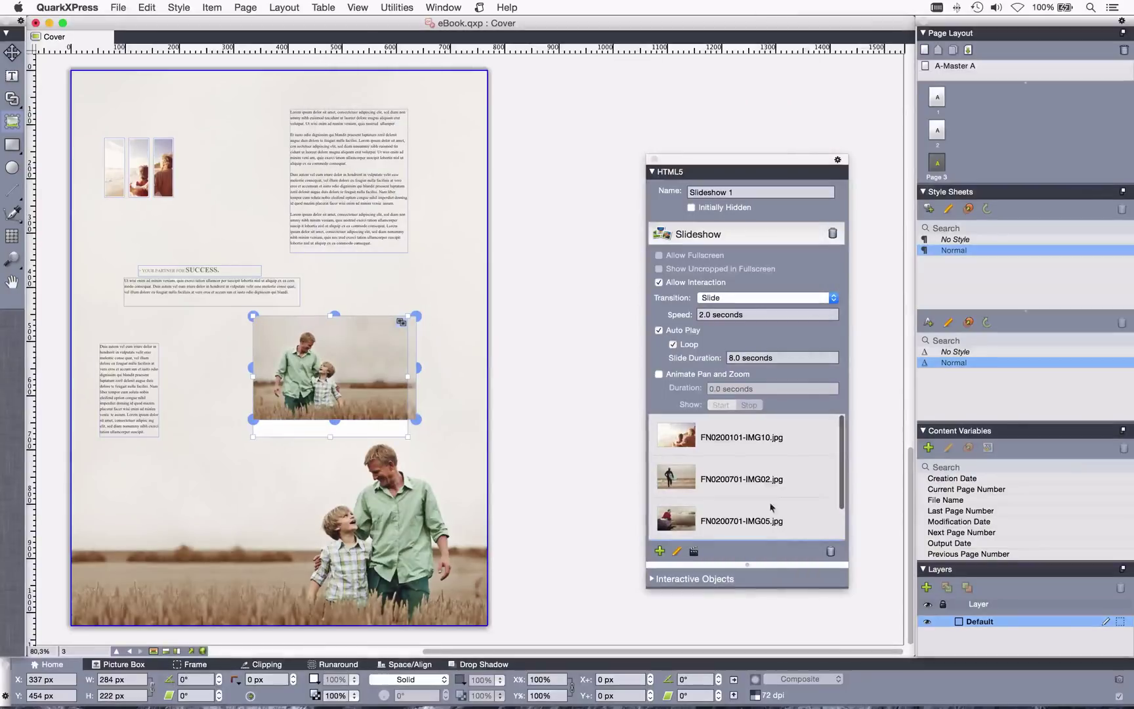
Preview individual slides in the picture box, including FN0200701-IMG02.jpg and FN0200701-IMG05.jpg
{"action": "left_click", "coordinate": [757, 467]}
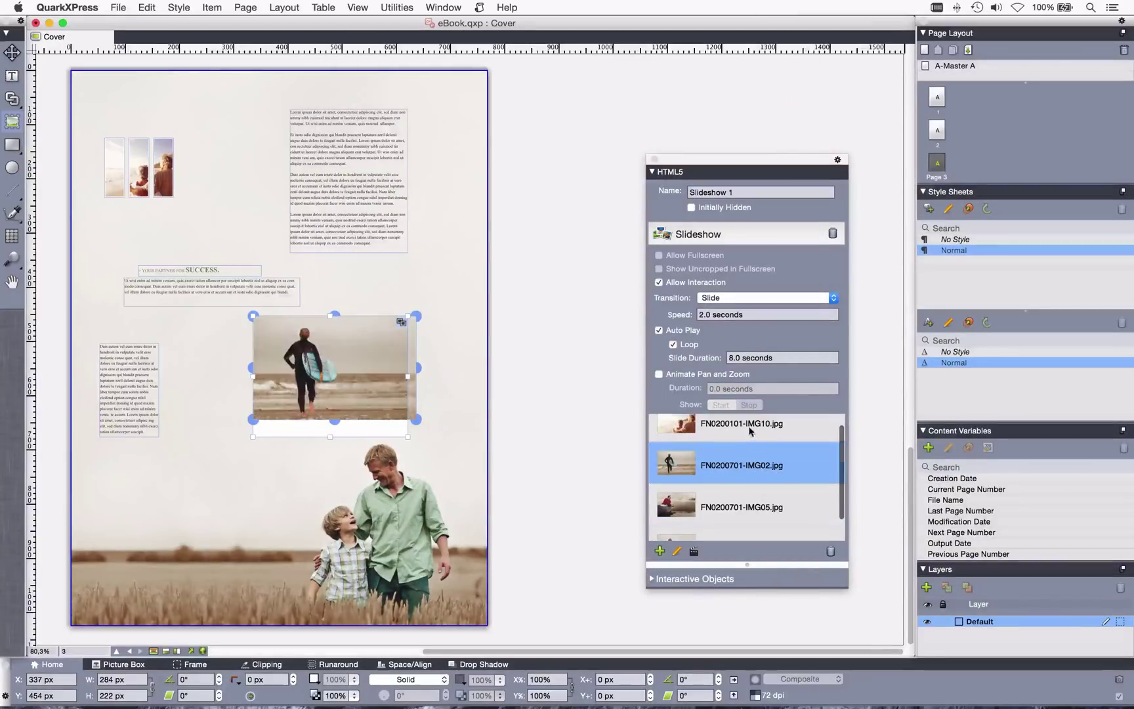
{"action": "left_click", "coordinate": [752, 434]}
{"action": "left_click", "coordinate": [752, 489]}
{"action": "left_click", "coordinate": [754, 517]}
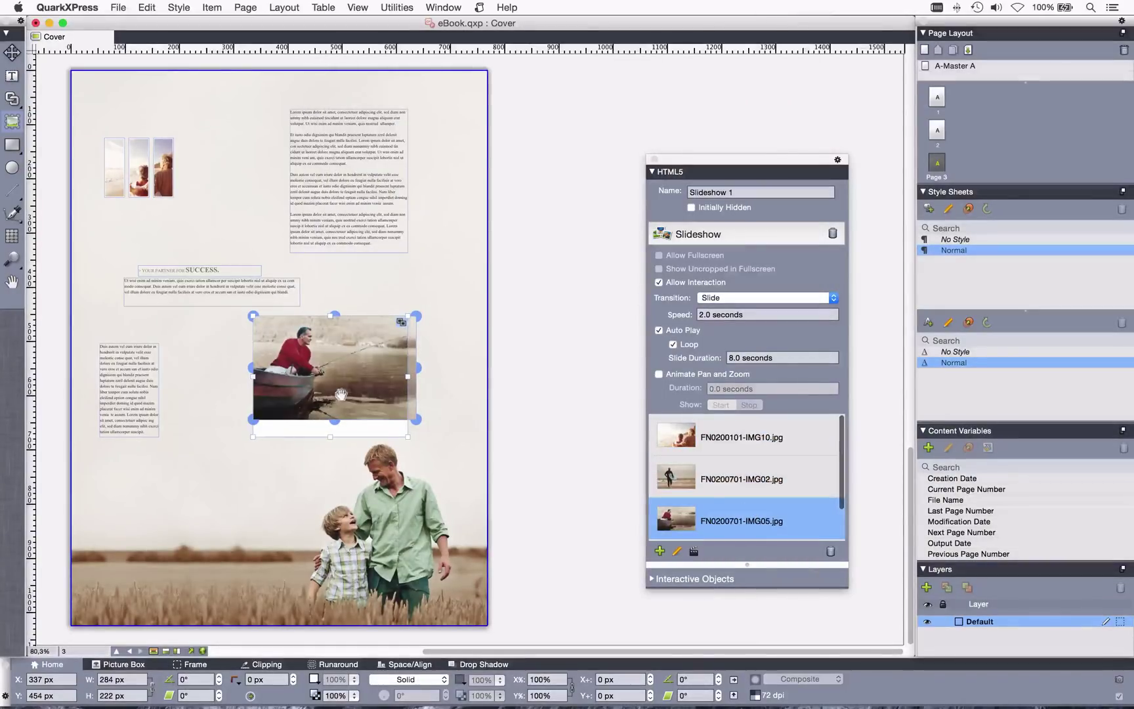
Fit the slideshow box on page 3 to its picture and move it to about X 321 px, Y 486 px
{"action": "right_click", "coordinate": [365, 385]}
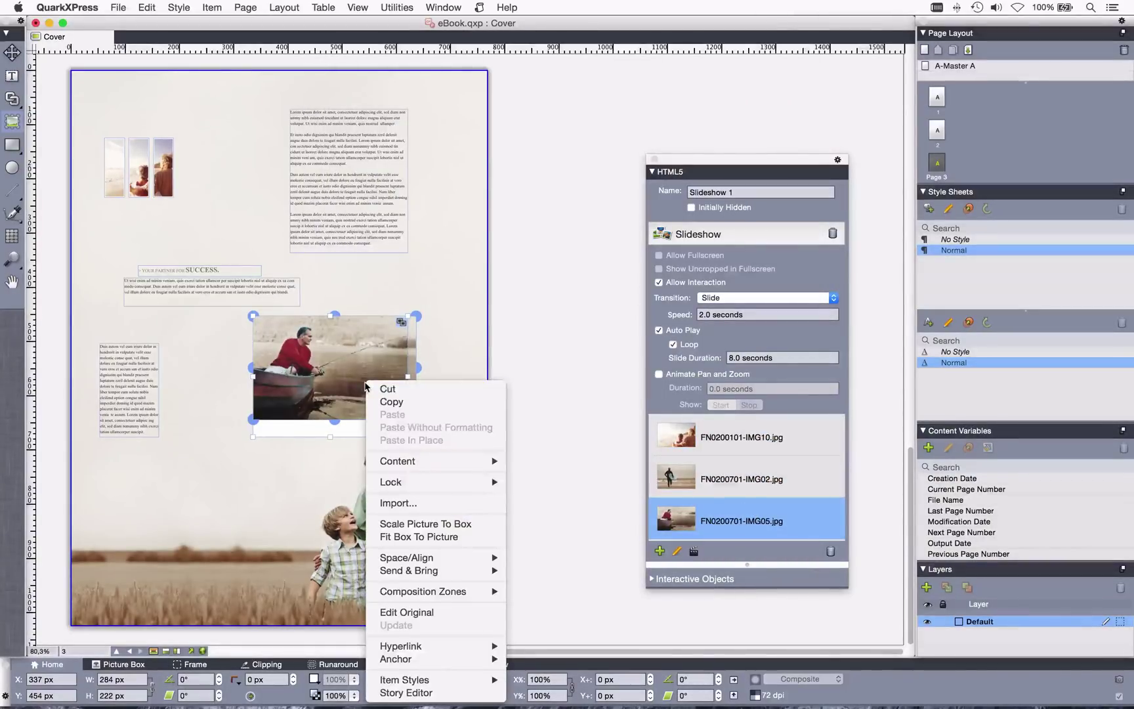
{"action": "left_click", "coordinate": [458, 540]}
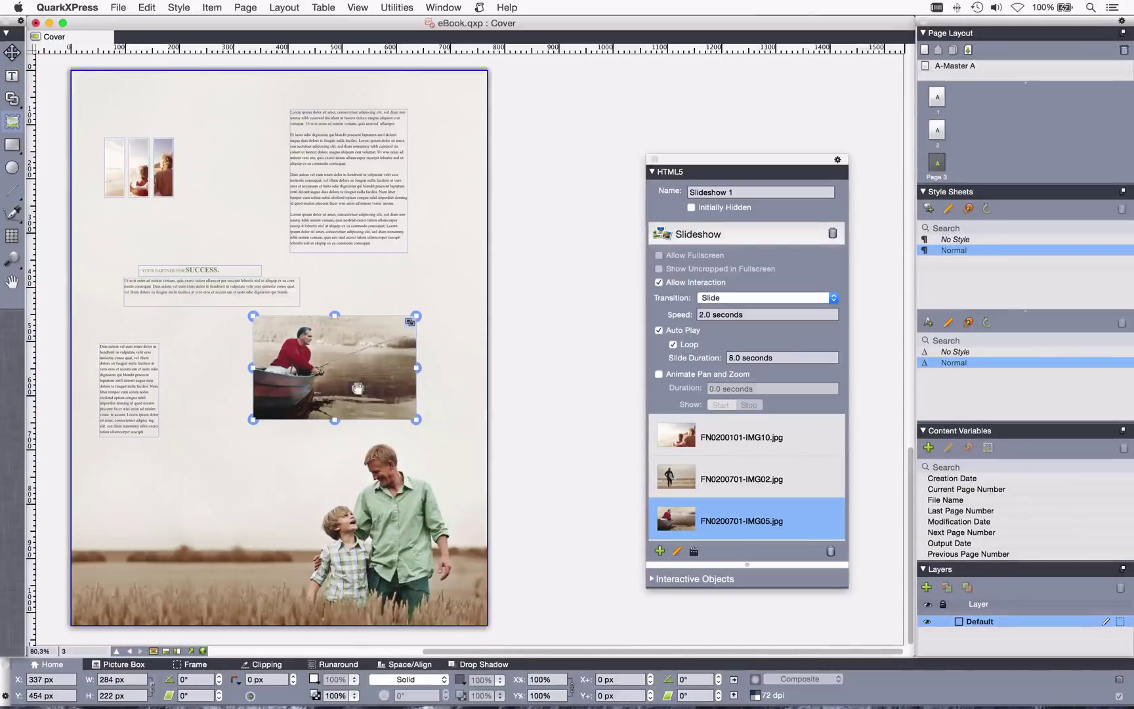
{"action": "scroll", "coordinate": [275, 295], "scroll_direction": "left", "scroll_amount": 1}
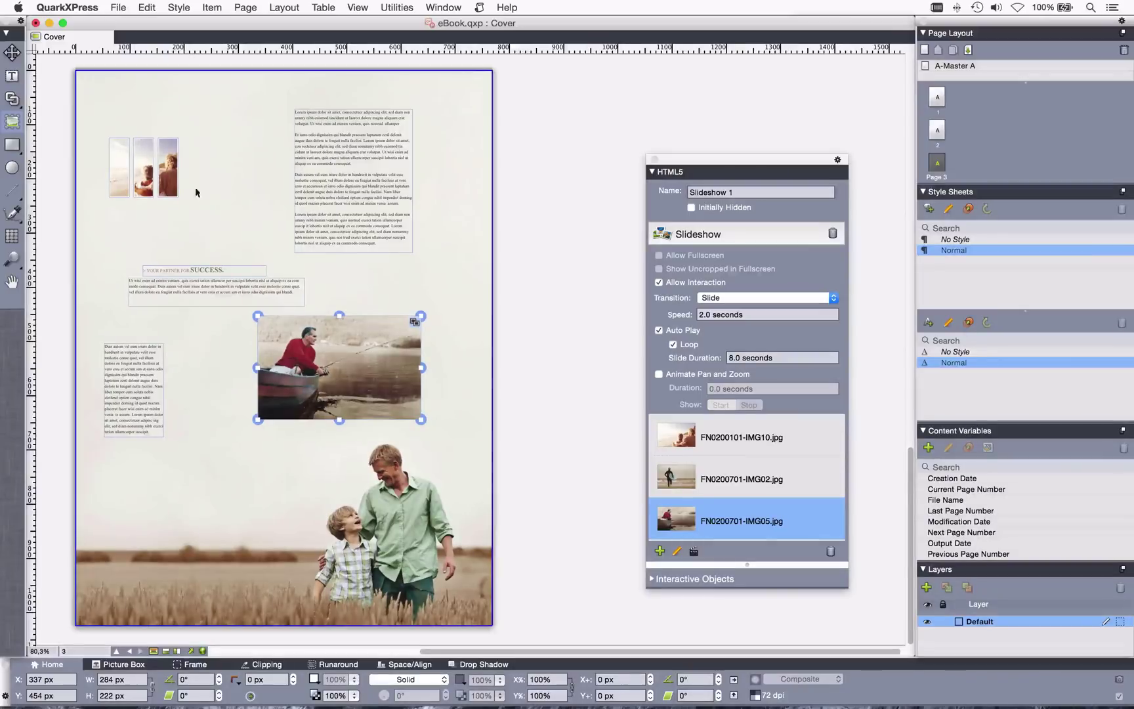
{"action": "left_click_drag", "start_coordinate": [311, 333], "coordinate": [302, 351]}
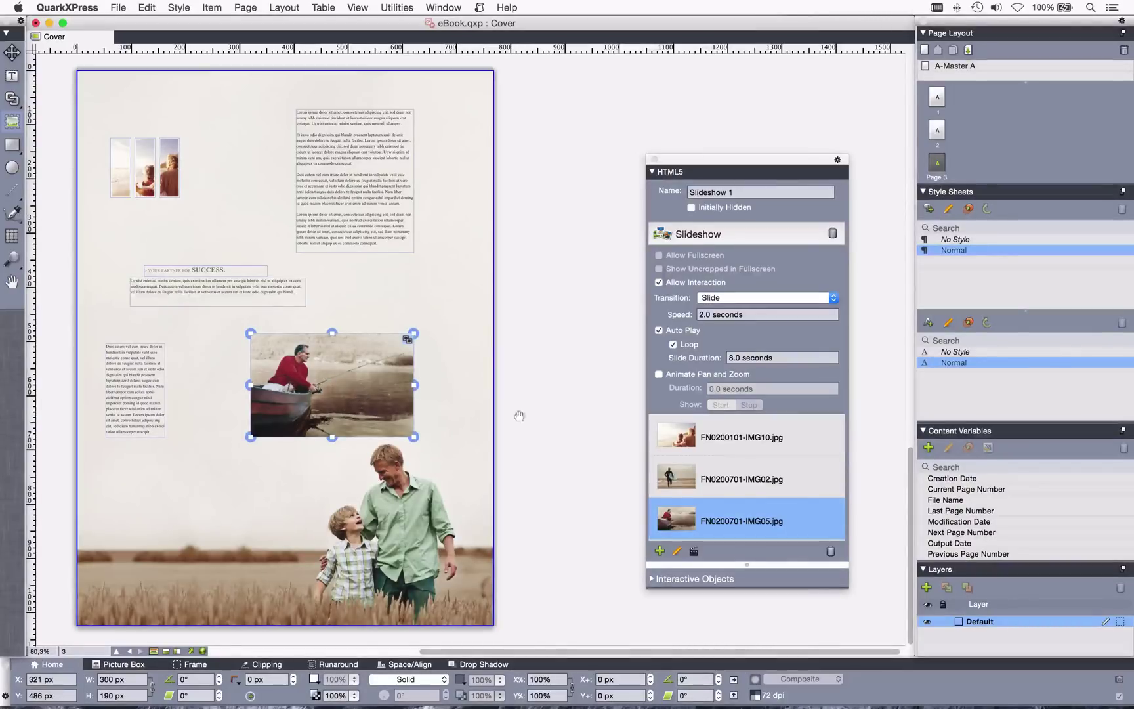
Keep the Slide transition for the slideshow and turn on Animate Pan and Zoom
{"action": "left_click", "coordinate": [791, 450]}
{"action": "left_click", "coordinate": [767, 461]}
{"action": "left_click", "coordinate": [763, 515]}
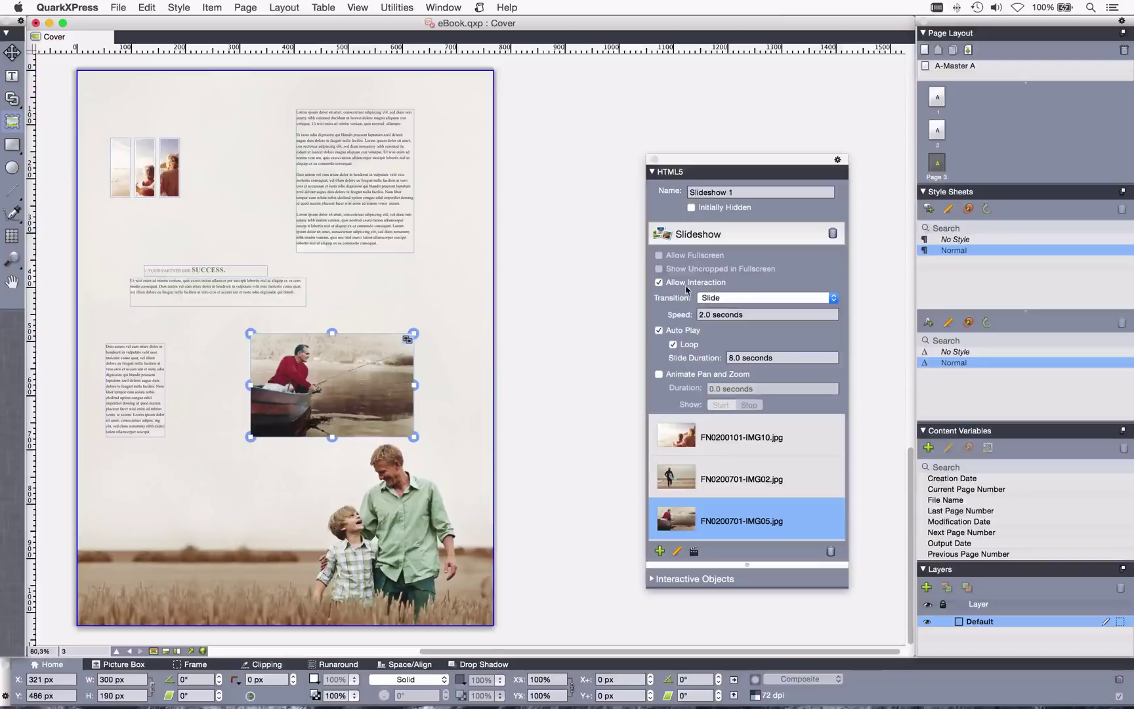
{"action": "left_click", "coordinate": [744, 297]}
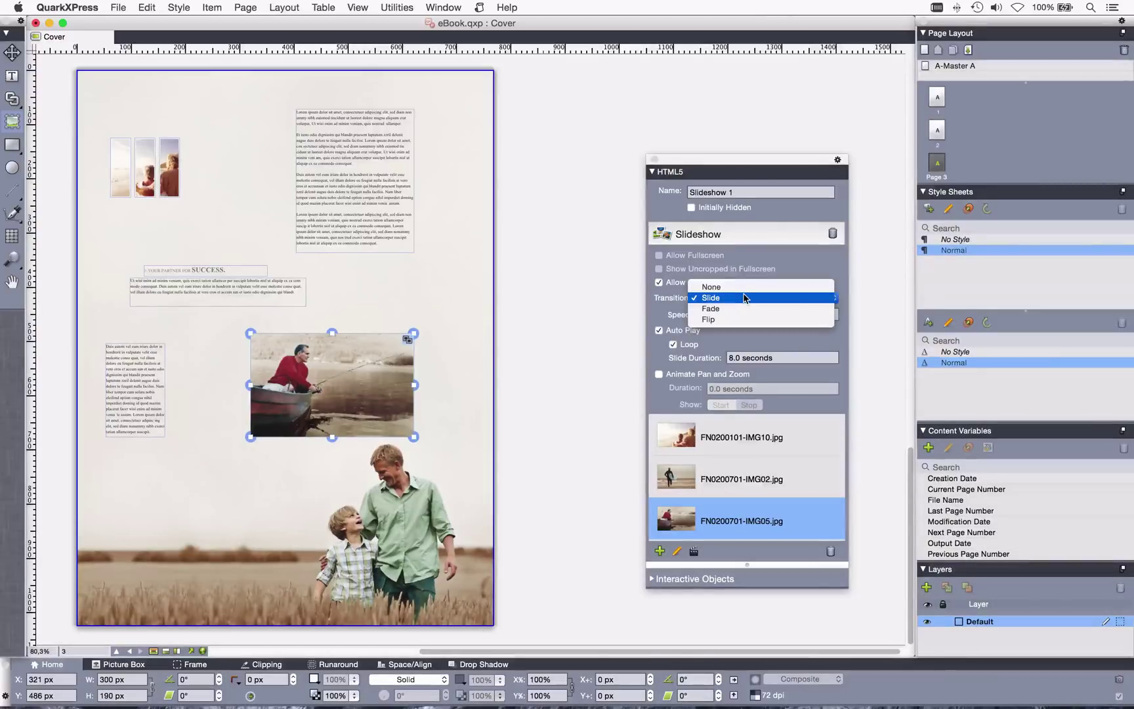
{"action": "left_click", "coordinate": [744, 298]}
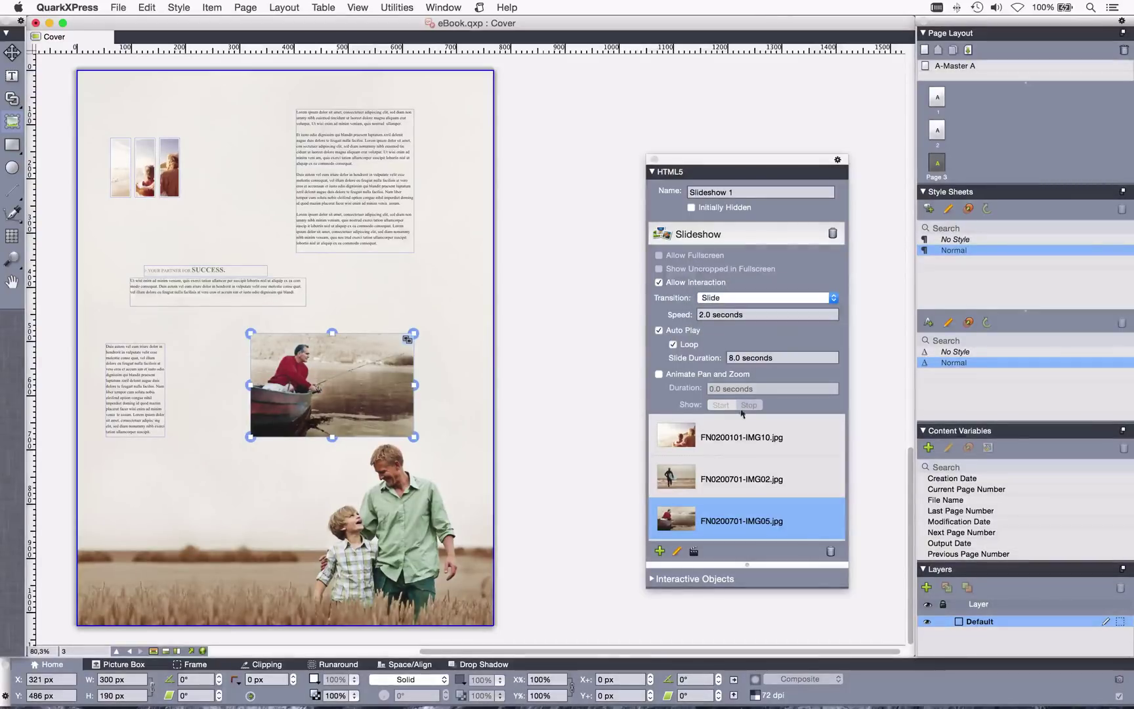
{"action": "left_click", "coordinate": [675, 374]}
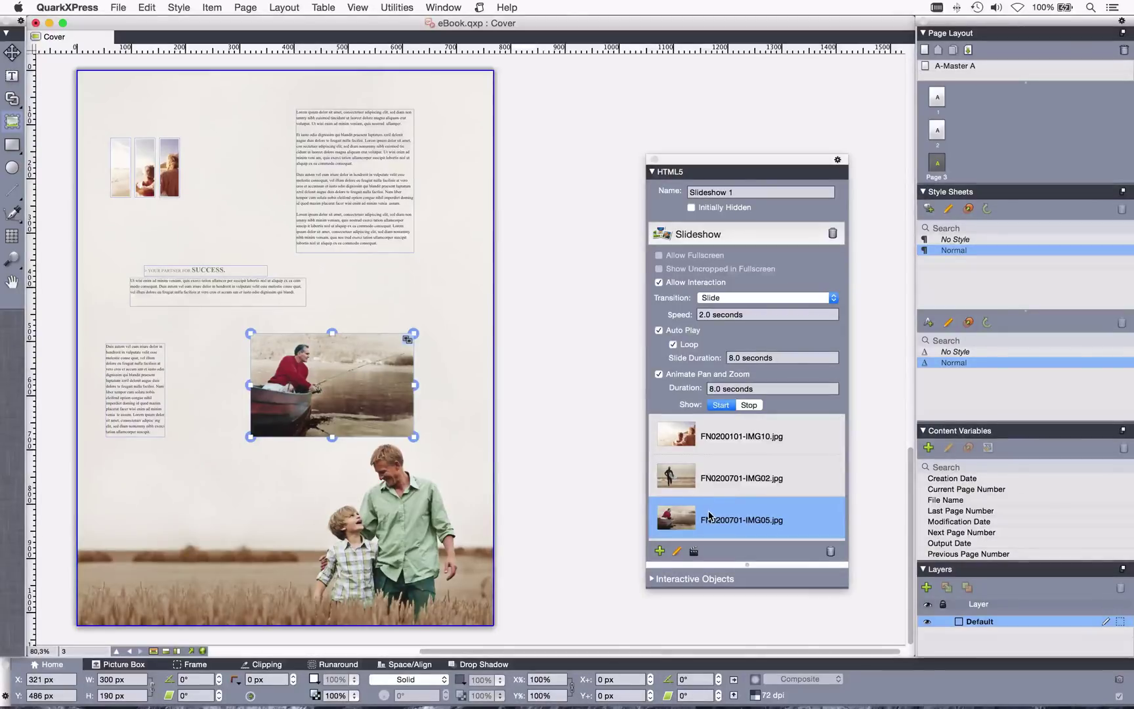
For slide FN0200101-IMG10.jpg, enlarge the start picture to about 141% and shift it to about X -117 px, Y -47 px
{"action": "scroll", "coordinate": [751, 482], "scroll_direction": "up", "scroll_amount": 1}
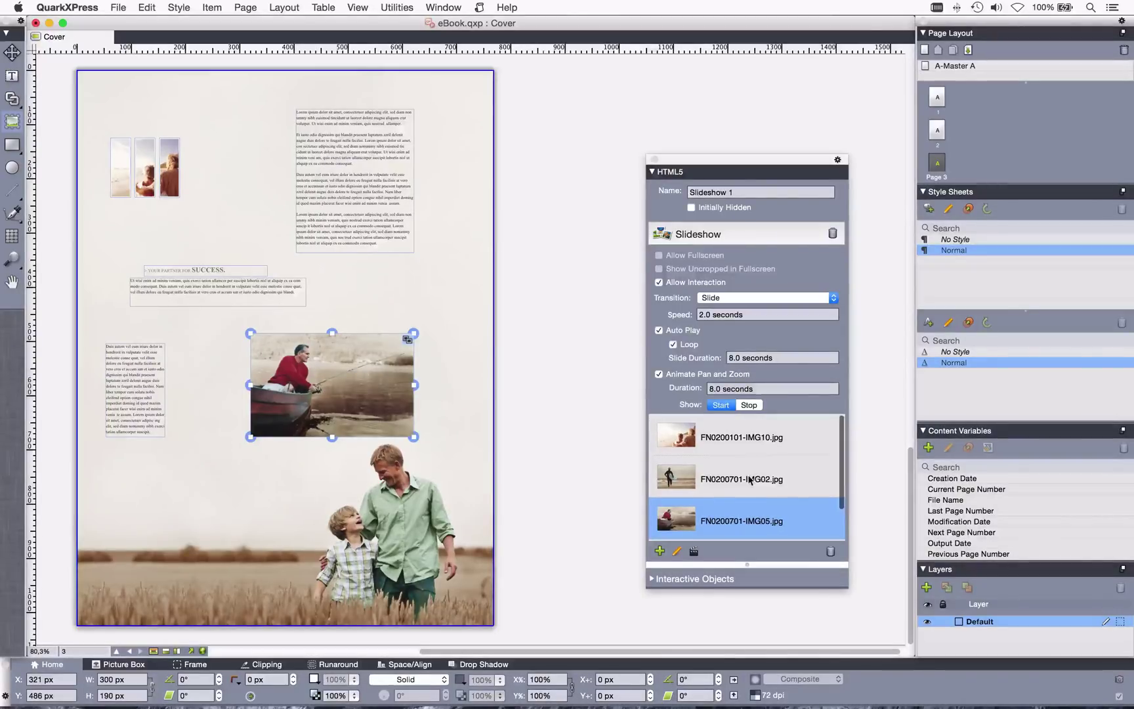
{"action": "left_click", "coordinate": [741, 443]}
{"action": "scroll", "coordinate": [483, 407], "scroll_direction": "left", "scroll_amount": 1}
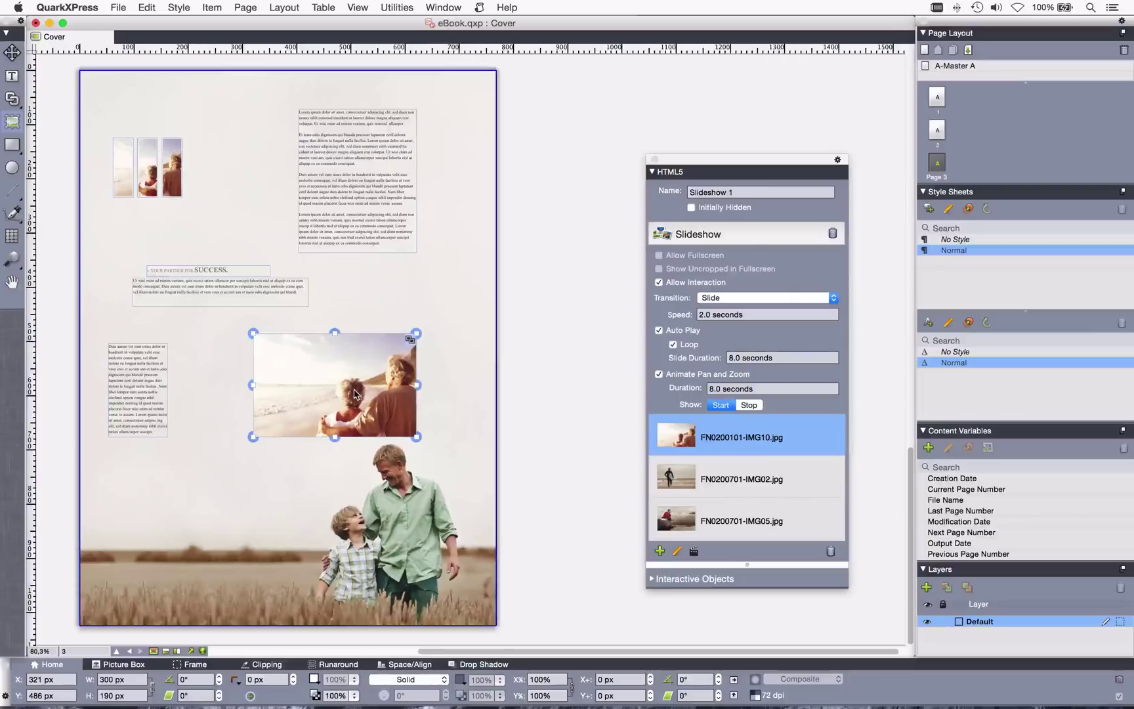
{"action": "left_click_drag", "start_coordinate": [253, 333], "coordinate": [189, 292]}
{"action": "left_click_drag", "start_coordinate": [337, 366], "coordinate": [339, 383]}
Enlarge that slide's stop picture to about 143%, offset about X -34 px, Y -25 px, and compare it with the start state
{"action": "left_click", "coordinate": [749, 405]}
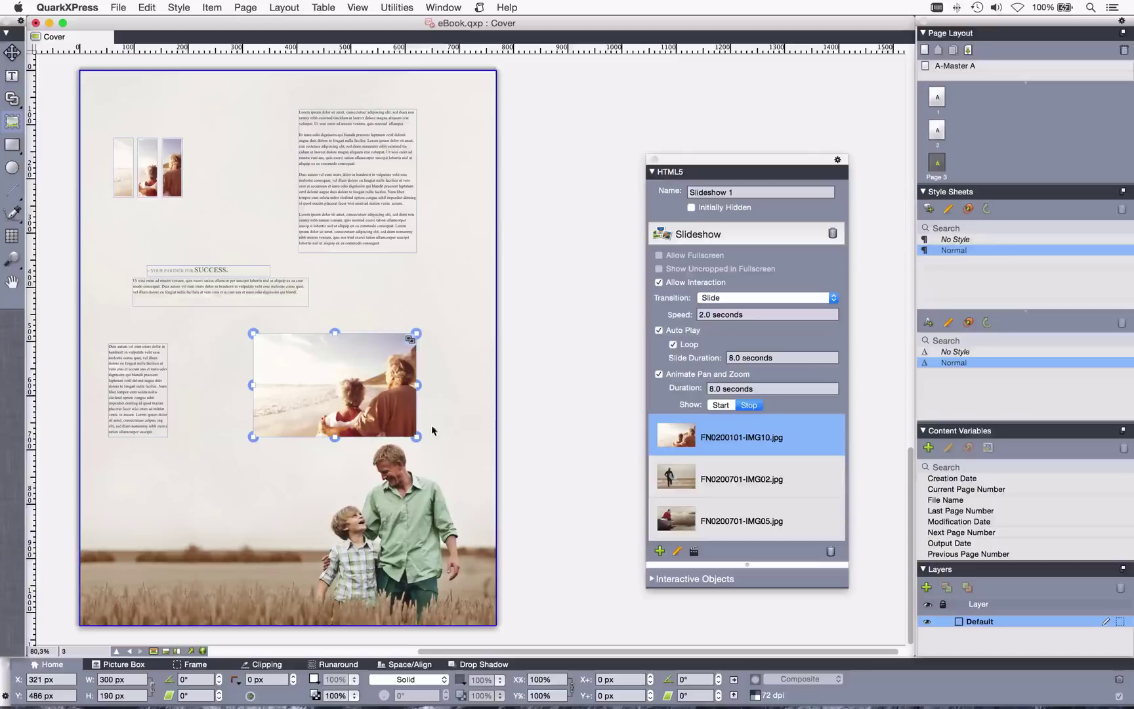
{"action": "left_click_drag", "start_coordinate": [417, 437], "coordinate": [367, 401]}
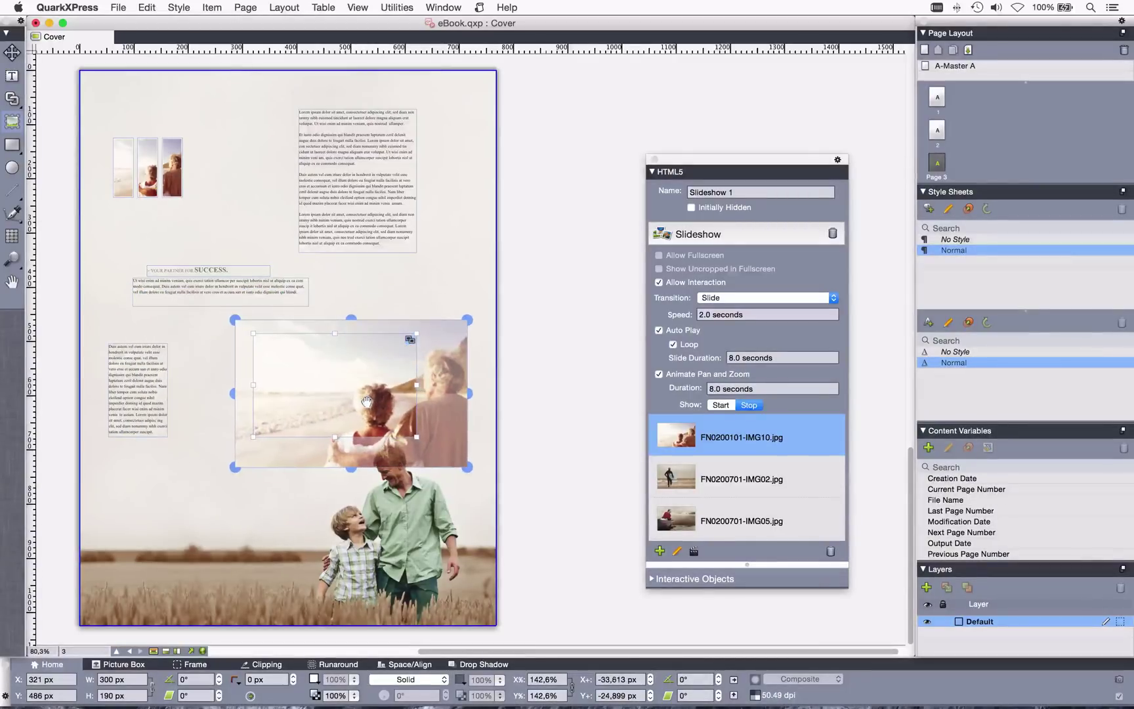
{"action": "left_click", "coordinate": [720, 406]}
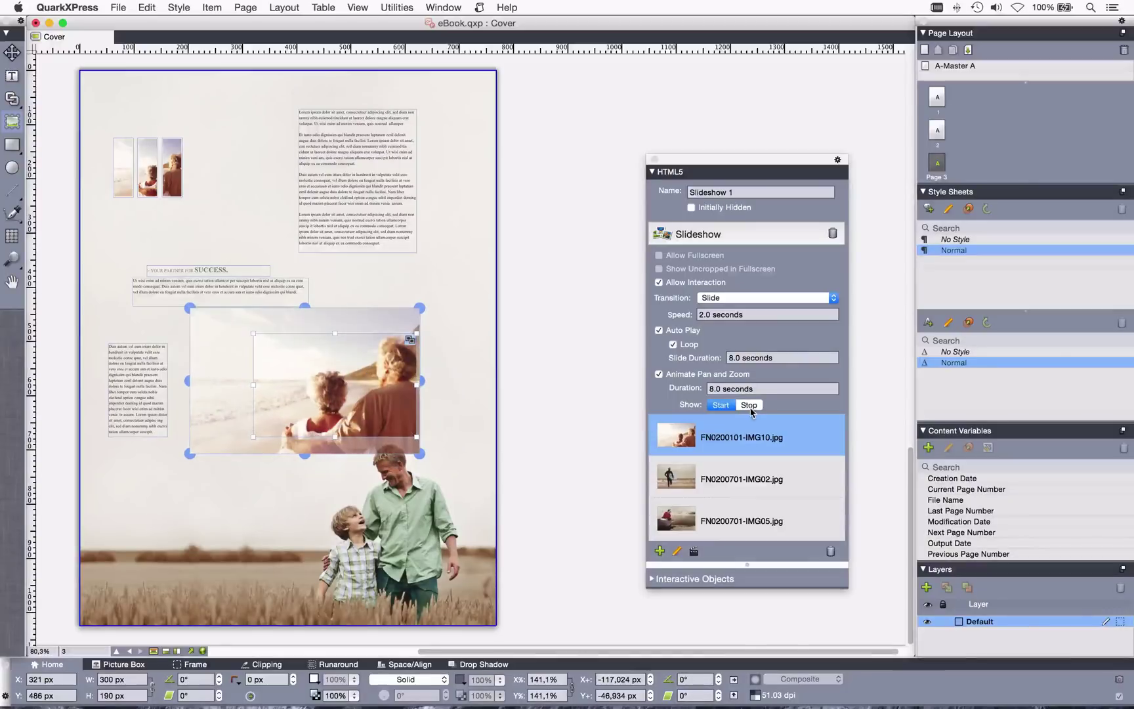
{"action": "left_click", "coordinate": [751, 405]}
{"action": "left_click", "coordinate": [720, 406]}
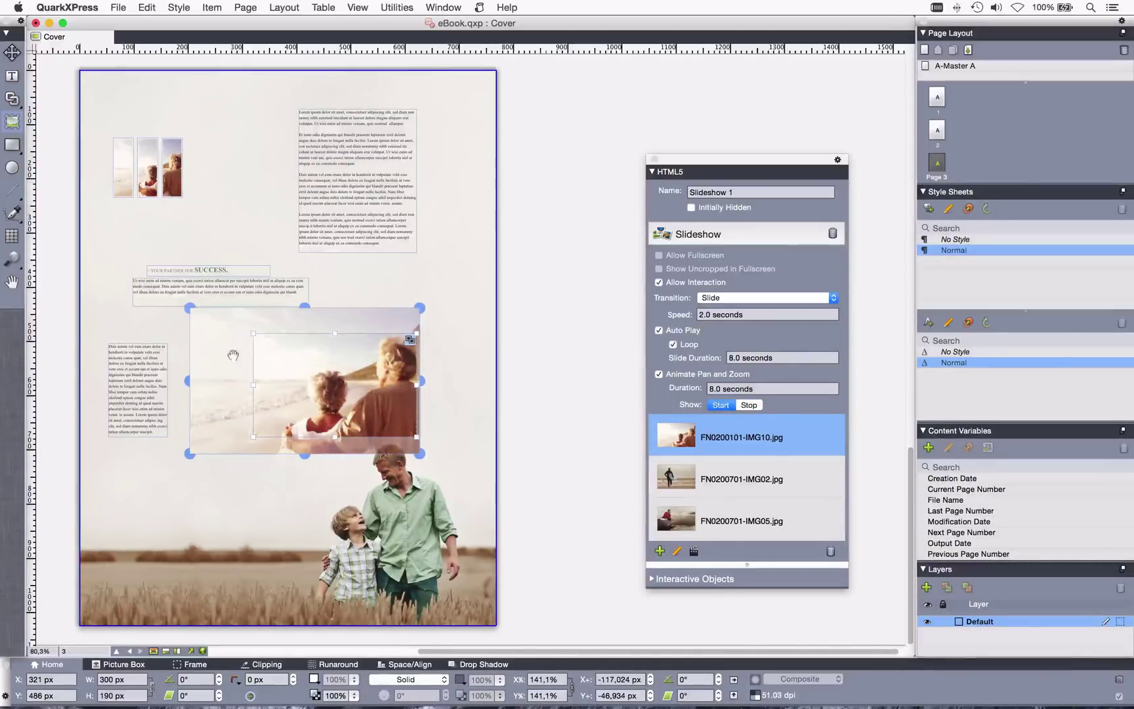
Enlarge the stop picture of slide FN0200701-IMG02.jpg to about 153% and compare its start and stop states
{"action": "left_click", "coordinate": [724, 483]}
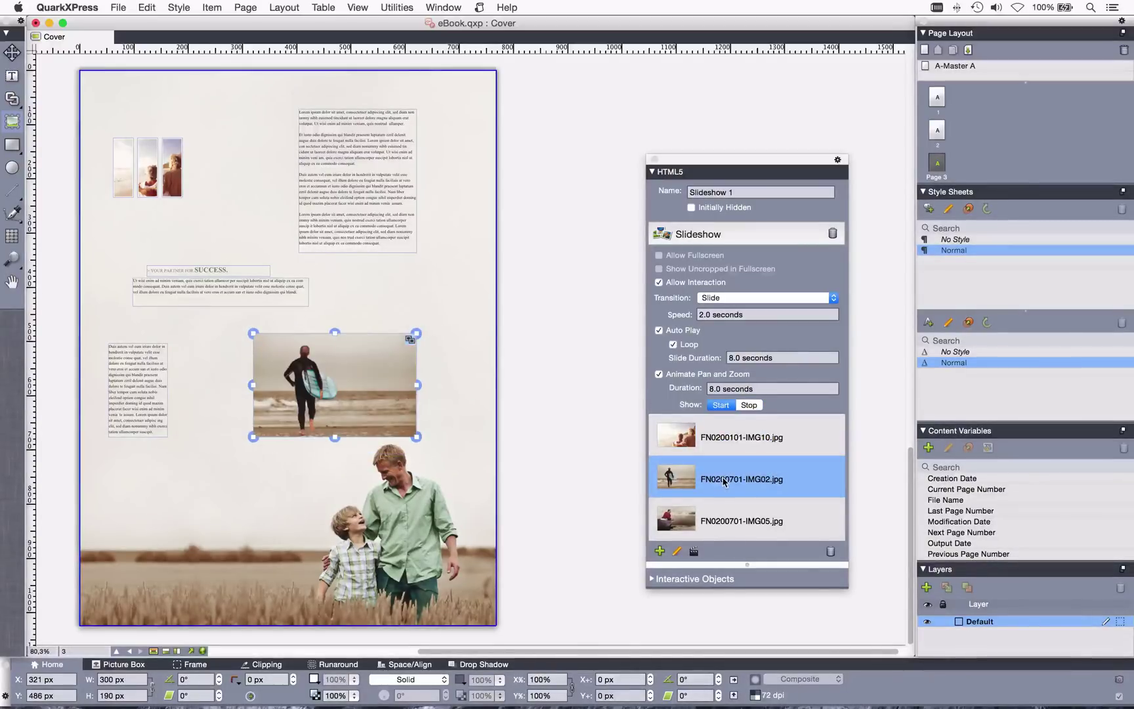
{"action": "scroll", "coordinate": [366, 401], "scroll_direction": "left", "scroll_amount": 2}
{"action": "scroll", "coordinate": [366, 401], "scroll_direction": "left", "scroll_amount": 1}
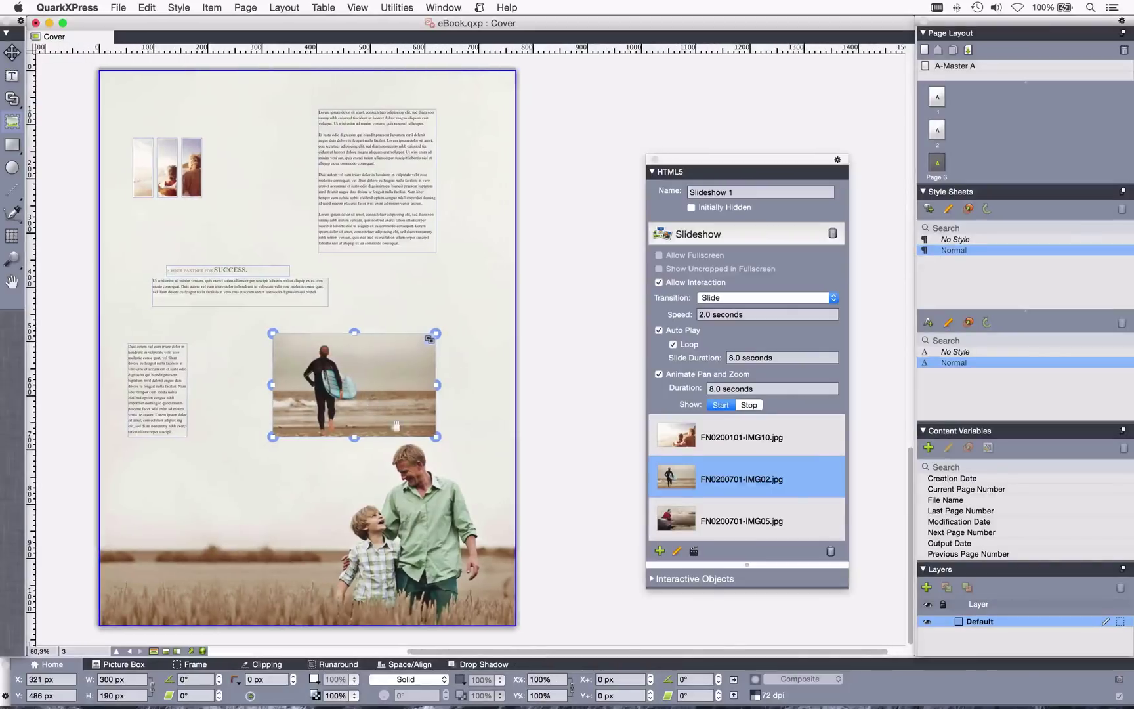
{"action": "left_click", "coordinate": [749, 406]}
{"action": "left_click_drag", "start_coordinate": [437, 437], "coordinate": [524, 494]}
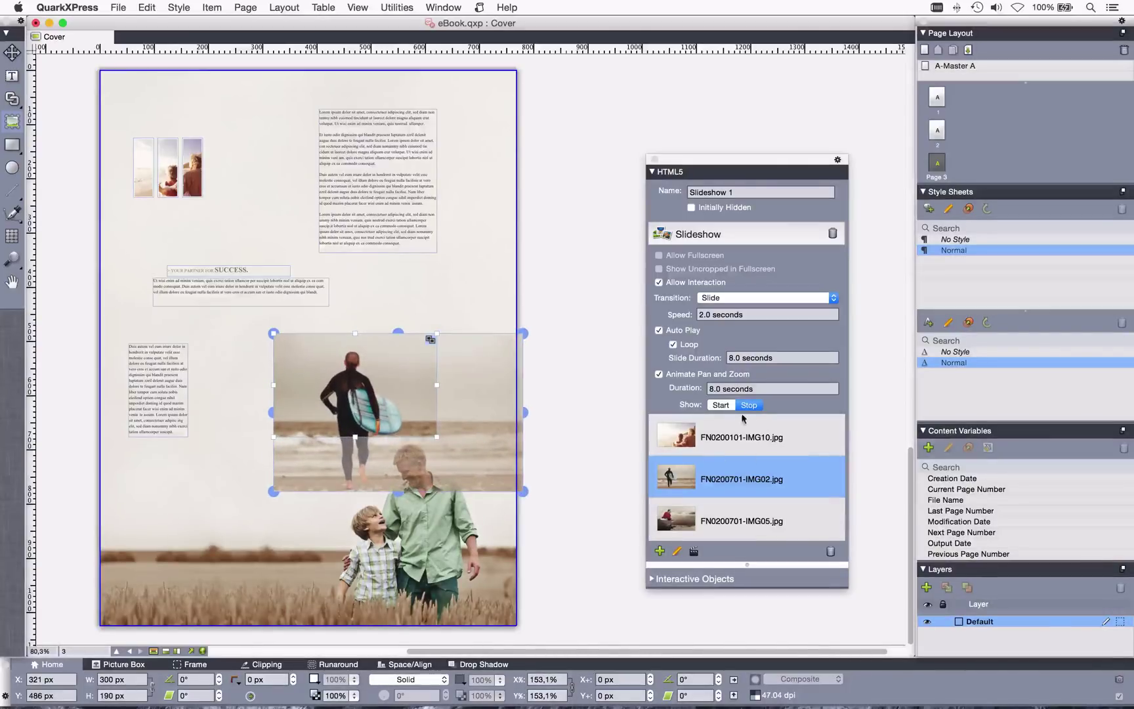
{"action": "left_click", "coordinate": [721, 405]}
{"action": "left_click", "coordinate": [749, 406]}
{"action": "left_click", "coordinate": [722, 405]}
{"action": "left_click", "coordinate": [745, 405]}
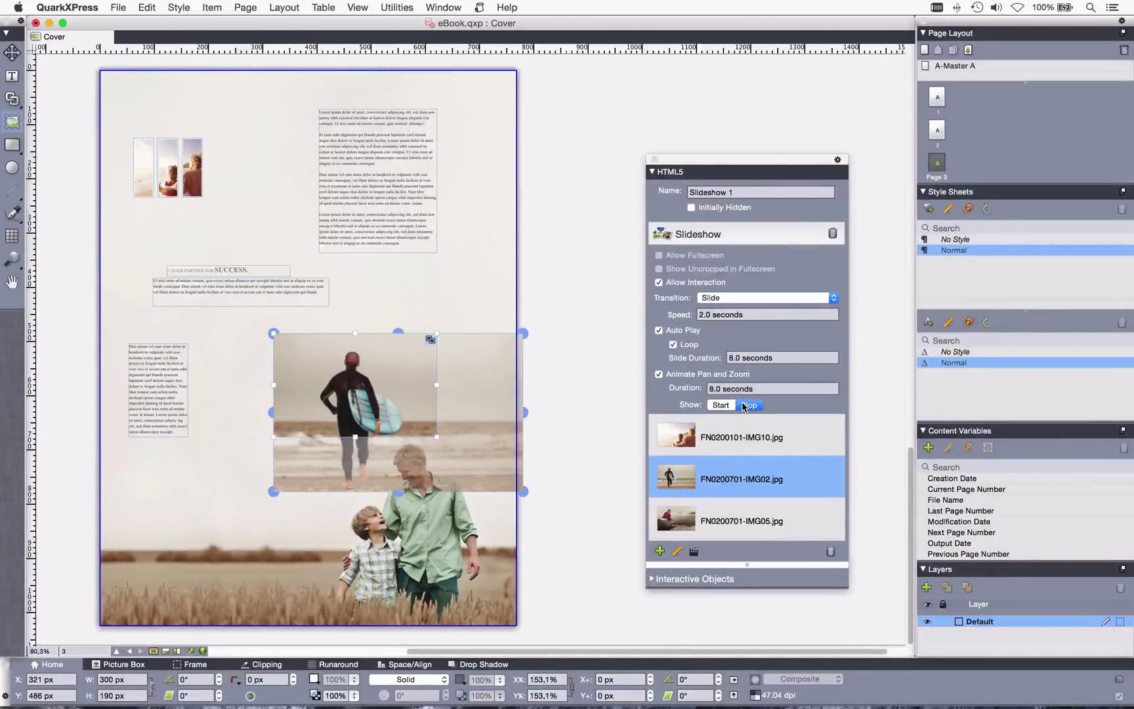
{"action": "scroll", "coordinate": [724, 470], "scroll_direction": "down", "scroll_amount": 2}
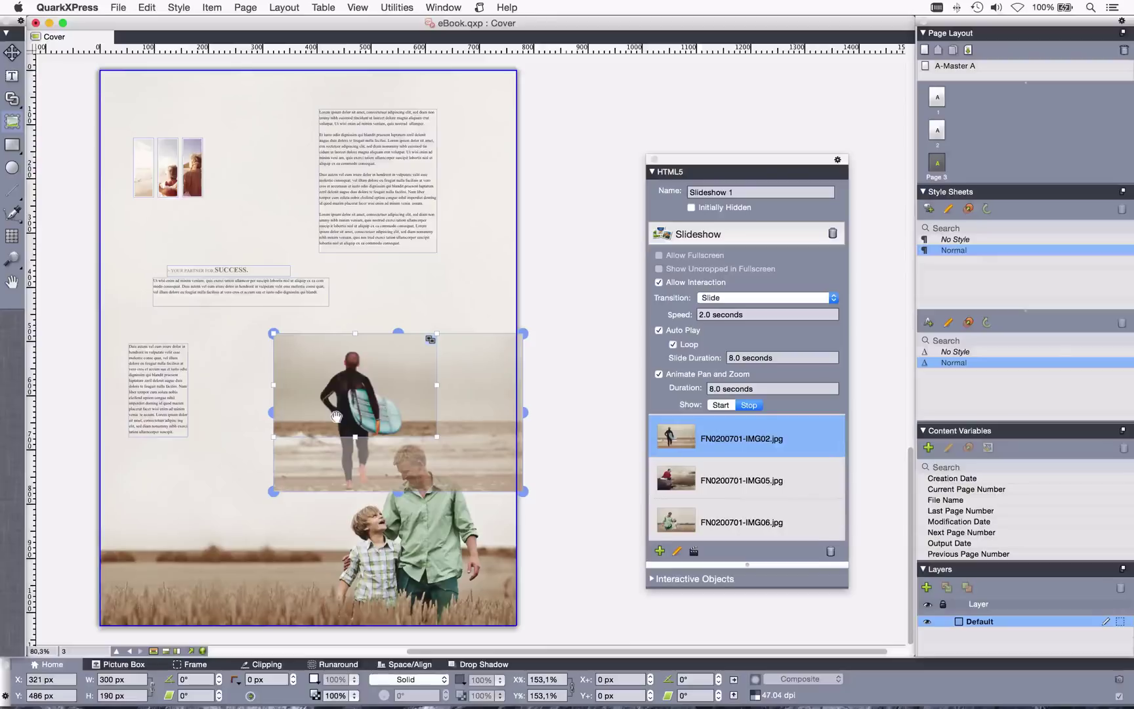
Export the layout to the Desktop as a fixed-layout ePub named epub7
{"action": "left_click", "coordinate": [115, 8]}
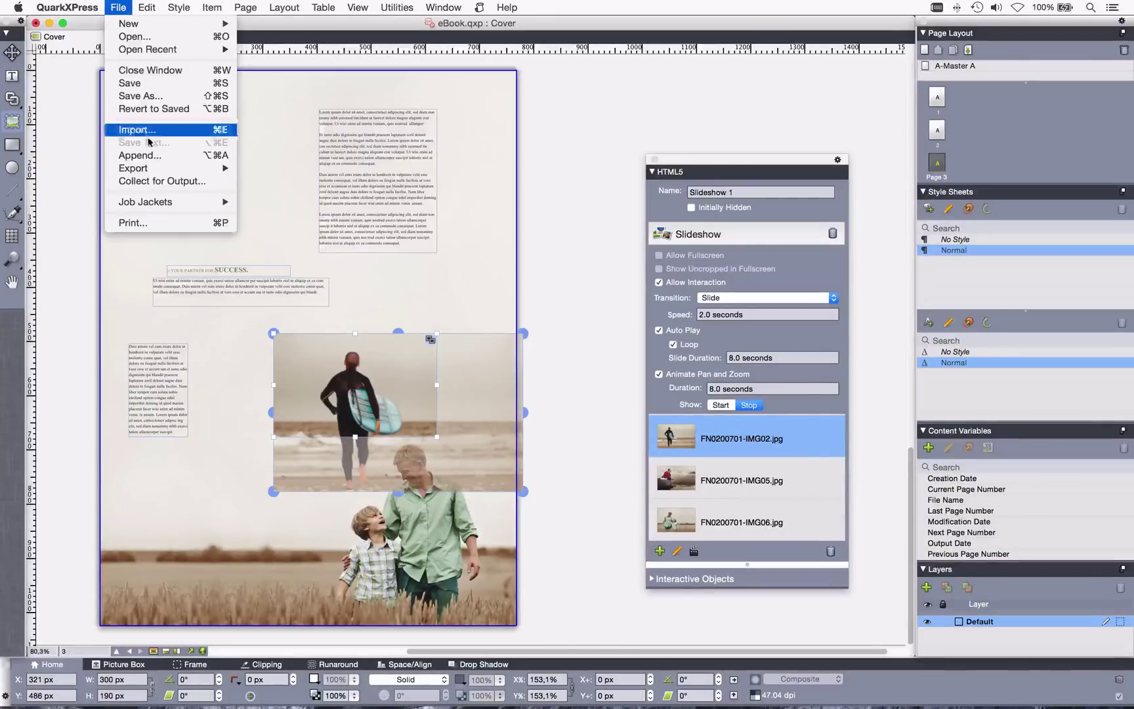
{"action": "mouse_move", "coordinate": [158, 168]}
{"action": "left_click", "coordinate": [340, 245]}
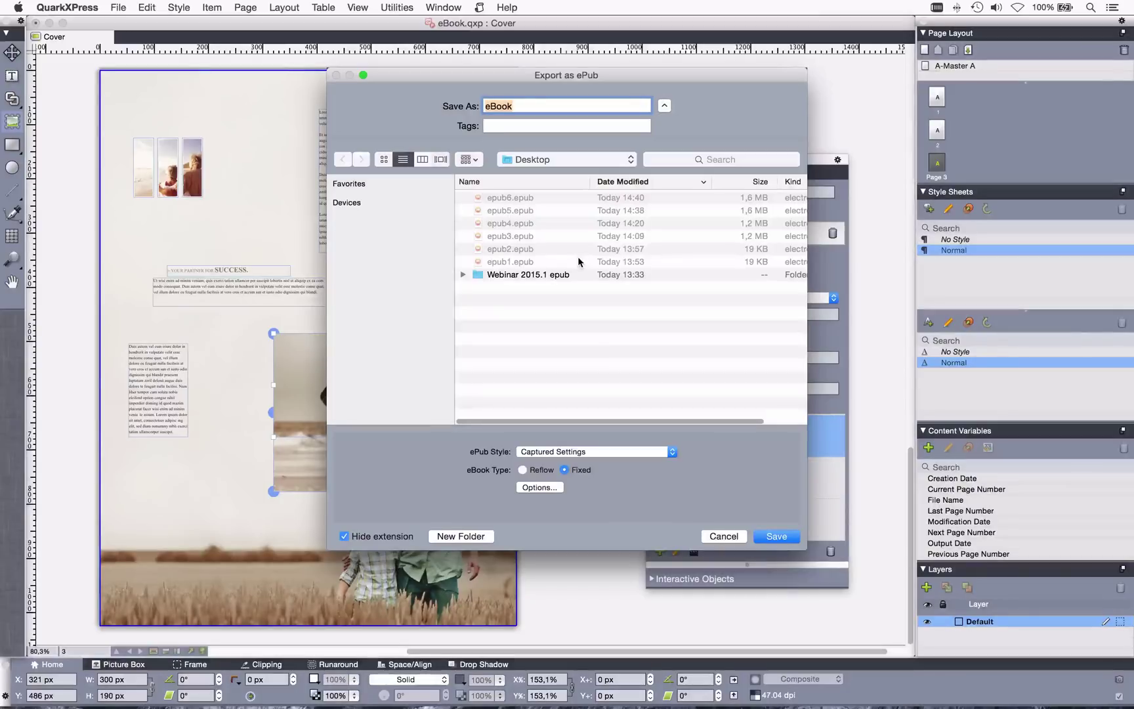
{"action": "type", "text": "epub7"}
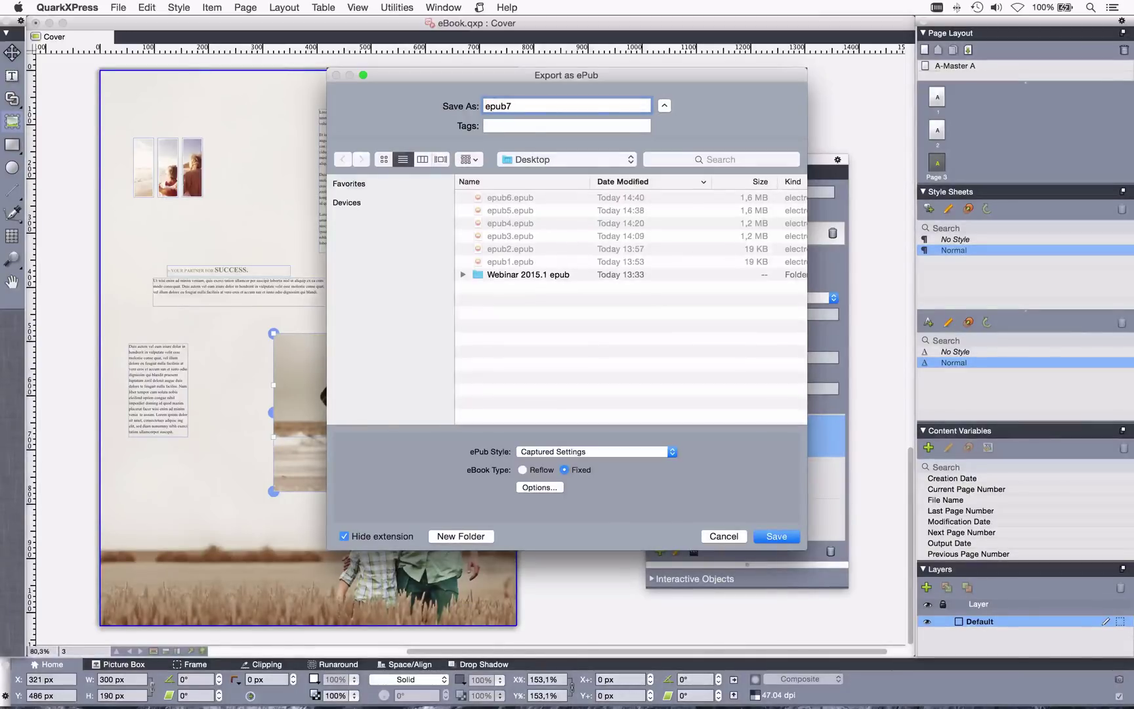
{"action": "left_click", "coordinate": [767, 533]}
{"action": "key", "text": "Return"}
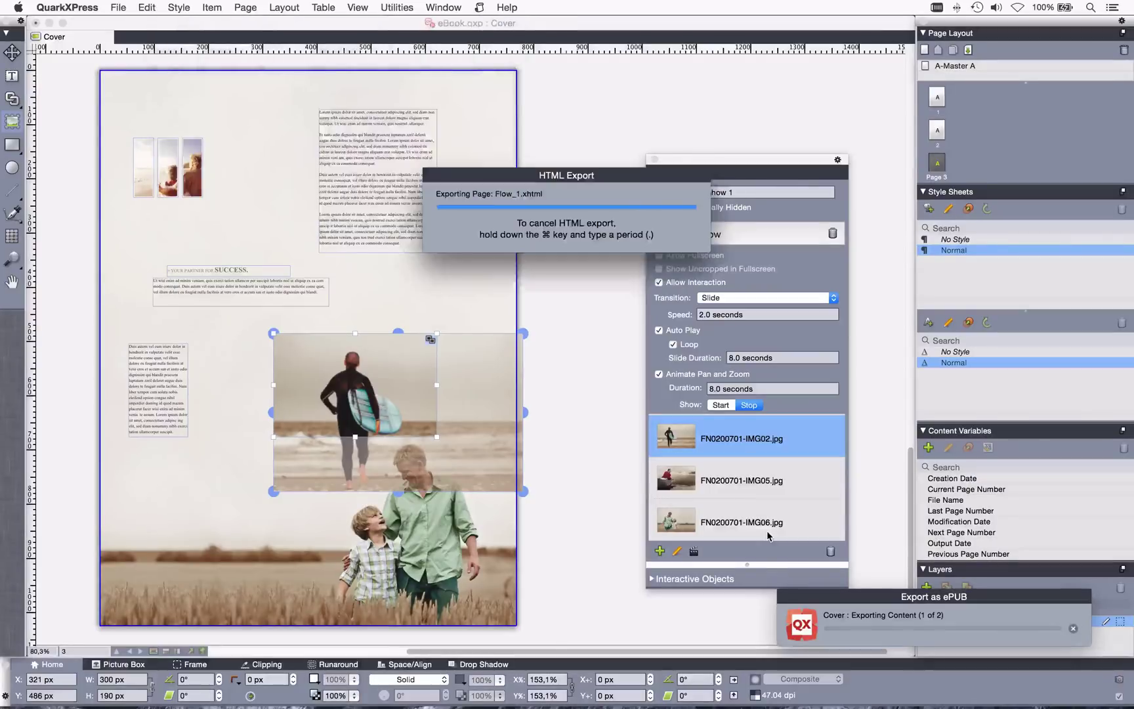
Switch to Finder and open epub7.epub in iBooks to check the slideshow on page 3
{"action": "key", "text": "super+Tab"}
{"action": "key", "text": "super+Tab"}
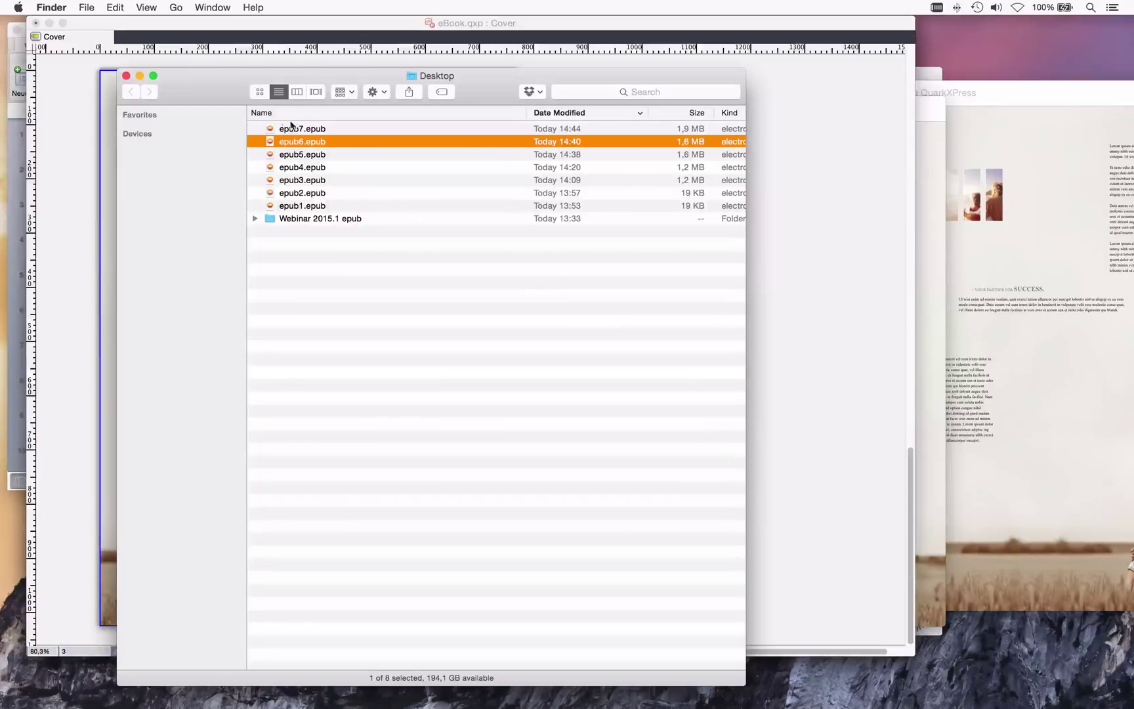
{"action": "double_click", "coordinate": [299, 129]}
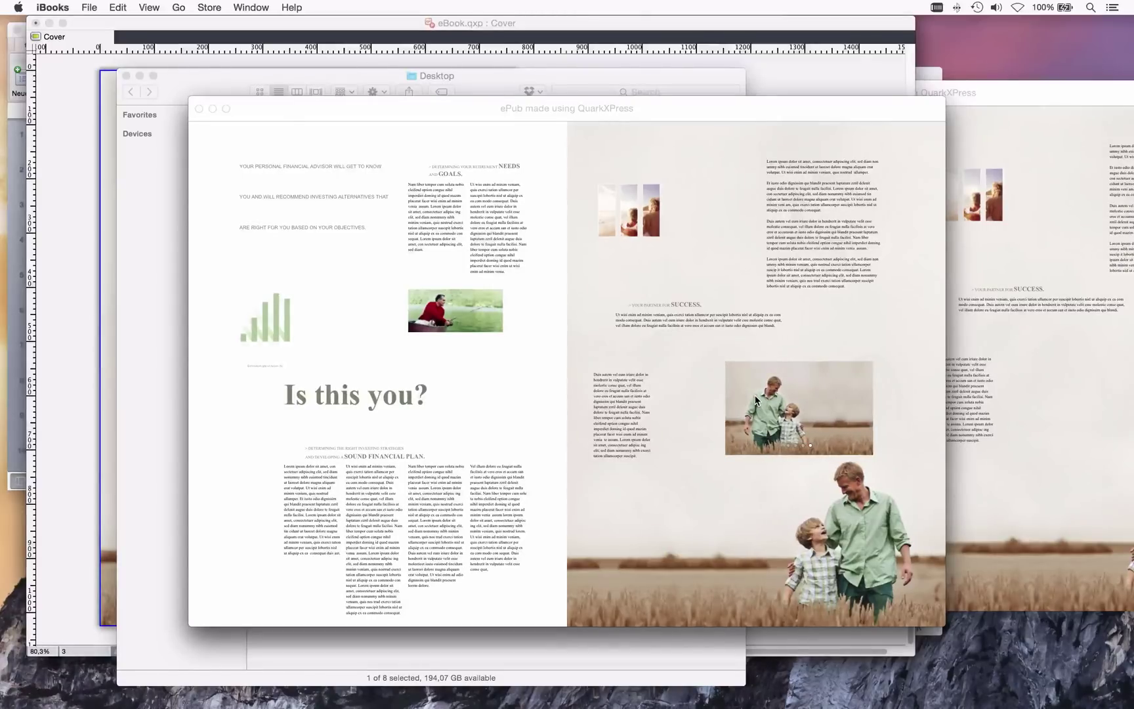
Switch back to QuarkXPress and turn off Allow Interaction for the slideshow, then select the small beach picture near the page's upper edge
{"action": "left_click", "coordinate": [86, 333]}
{"action": "left_click", "coordinate": [241, 361]}
{"action": "left_click", "coordinate": [331, 364]}
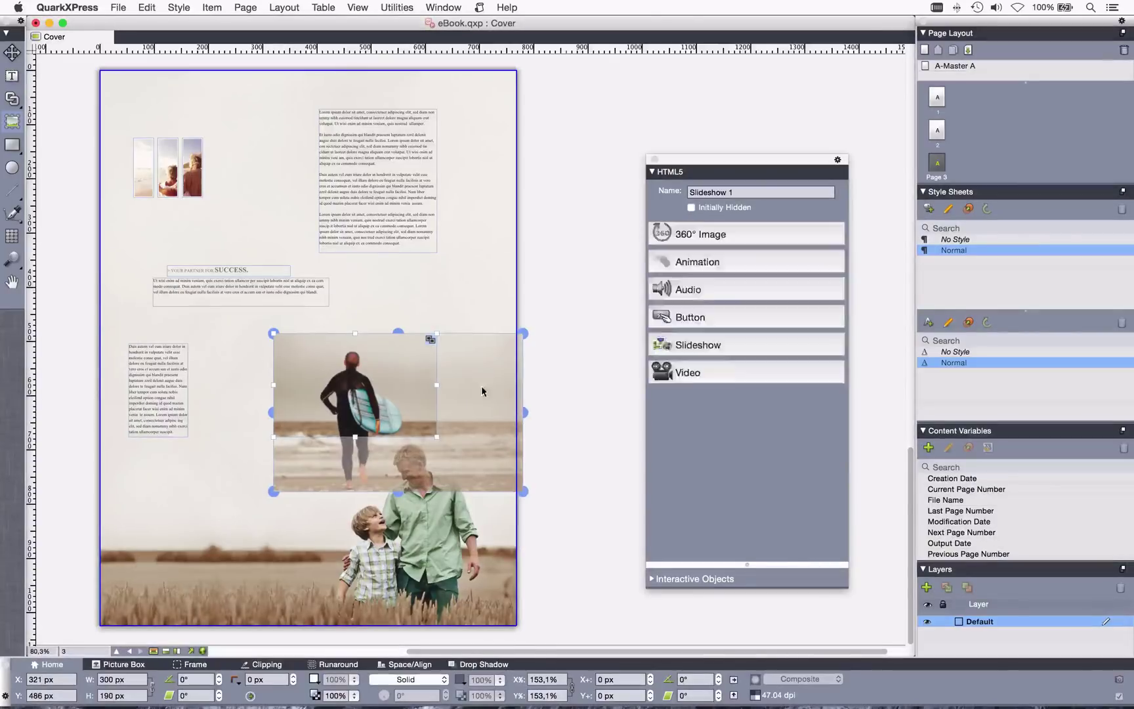
{"action": "left_click", "coordinate": [693, 284]}
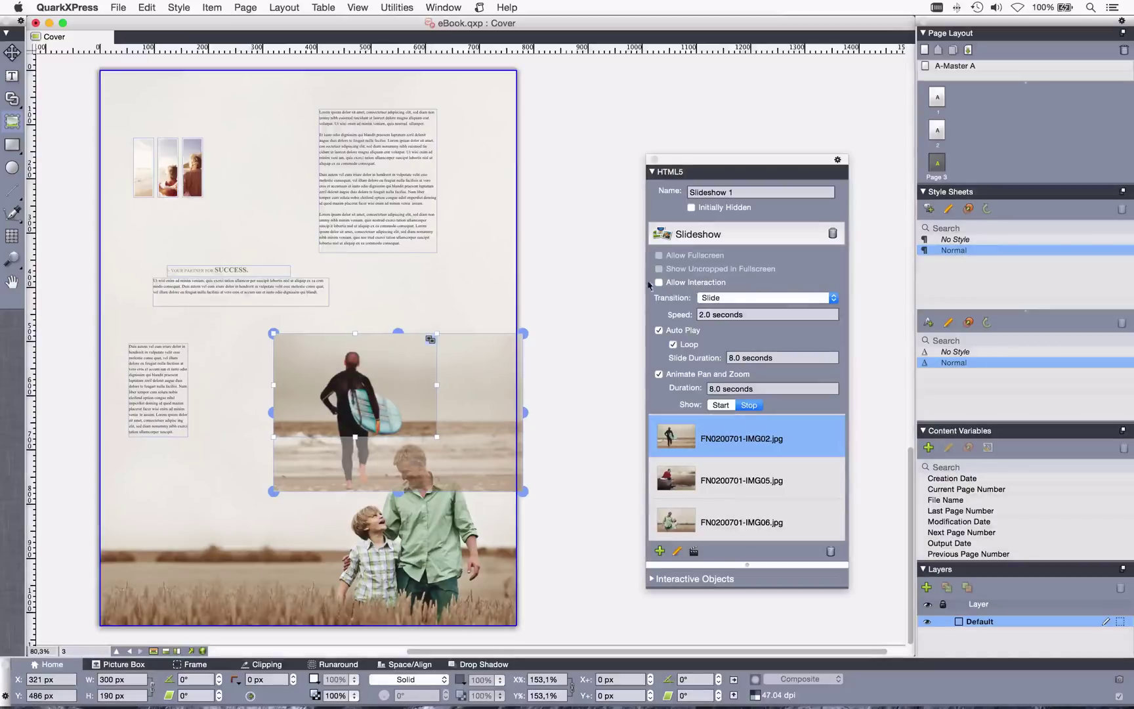
{"action": "left_click", "coordinate": [178, 173]}
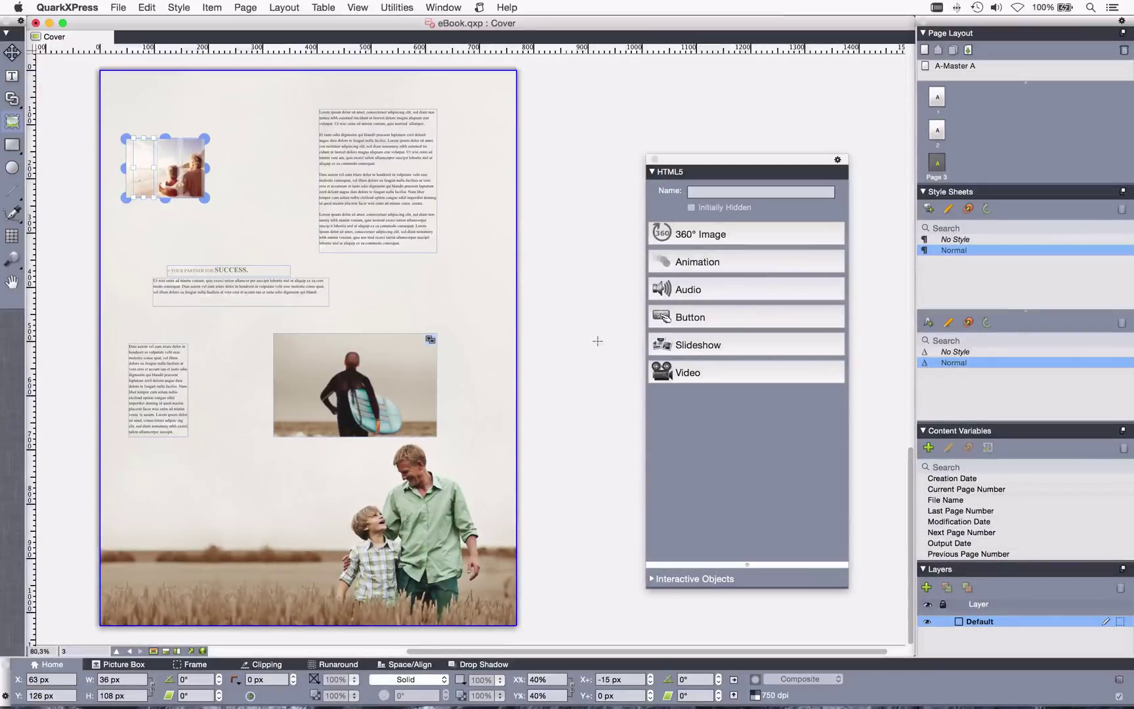
Switch to Finder and open epub7.epub with calibre, adding it to the calibre library
{"action": "key", "text": "super+Tab"}
{"action": "key", "text": "super+Tab"}
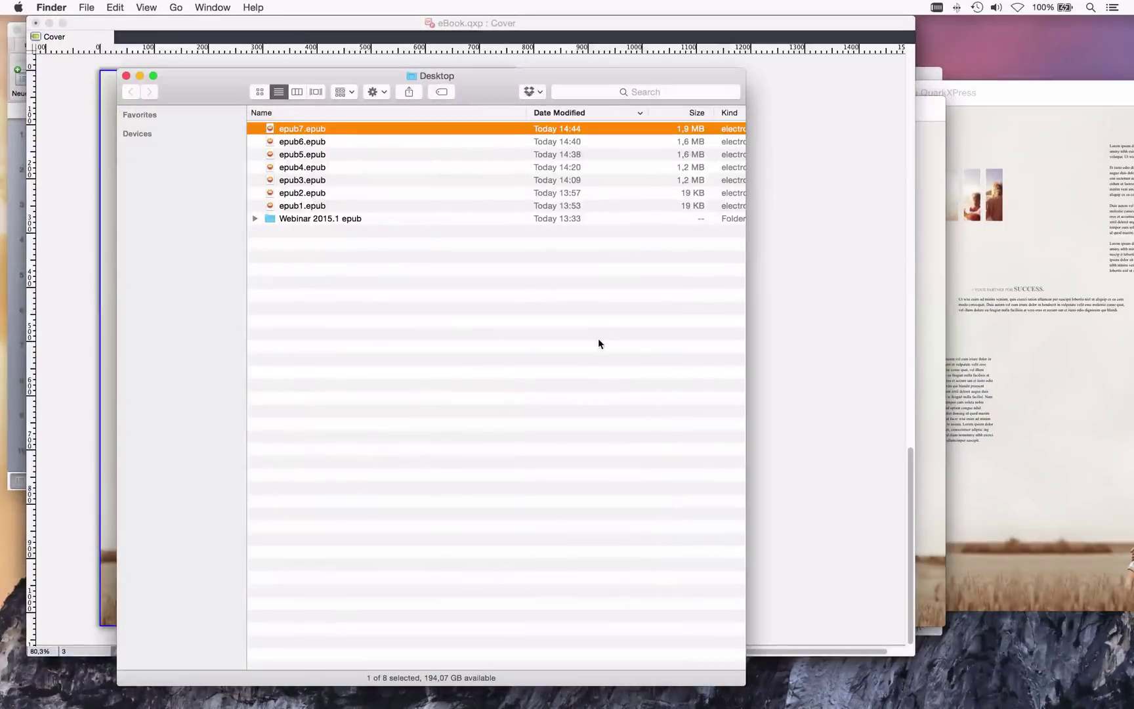
{"action": "right_click", "coordinate": [269, 134]}
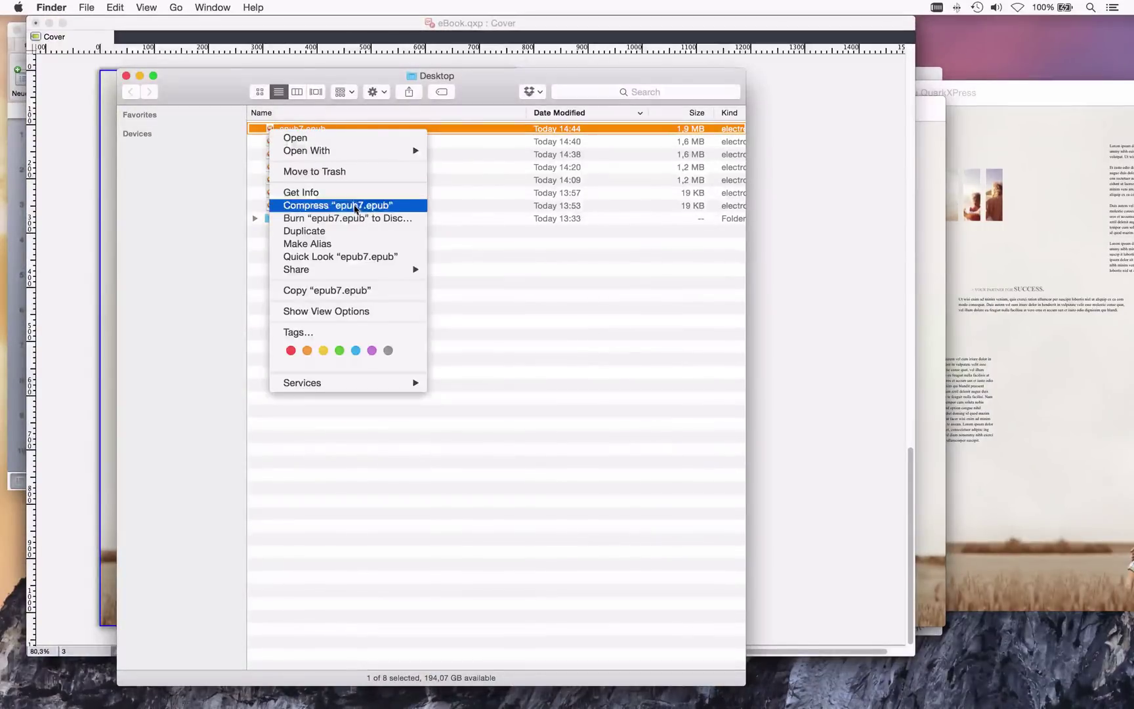
{"action": "mouse_move", "coordinate": [393, 151]}
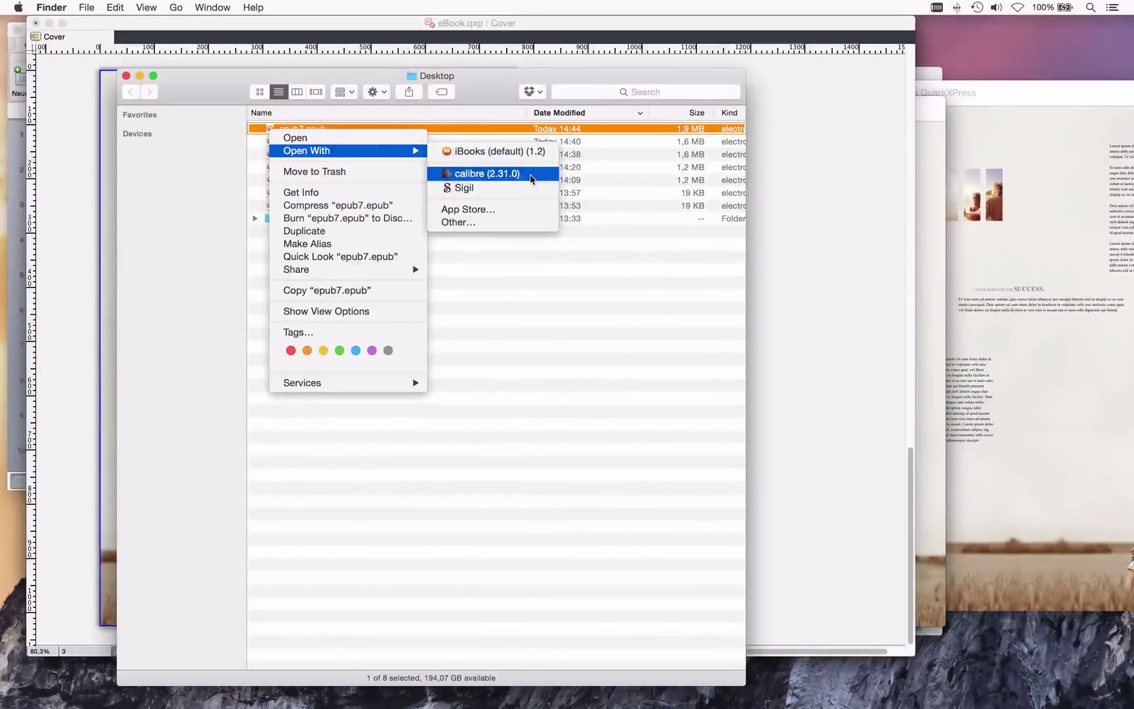
{"action": "left_click", "coordinate": [531, 179]}
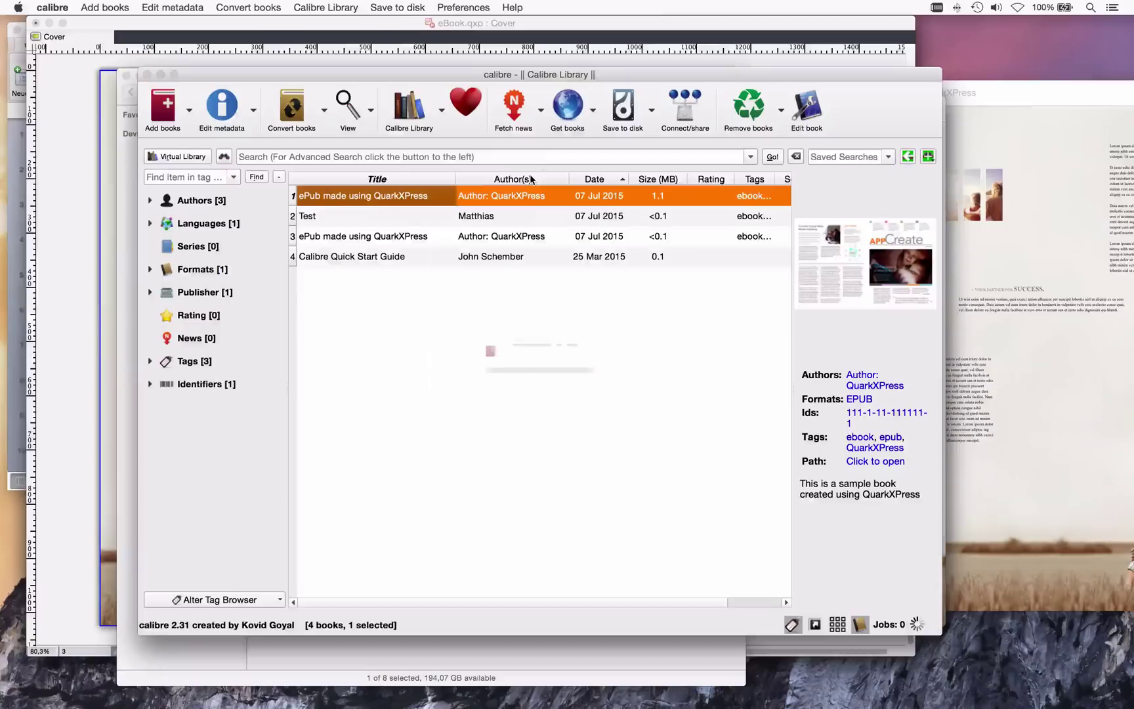
{"action": "left_click", "coordinate": [678, 469]}
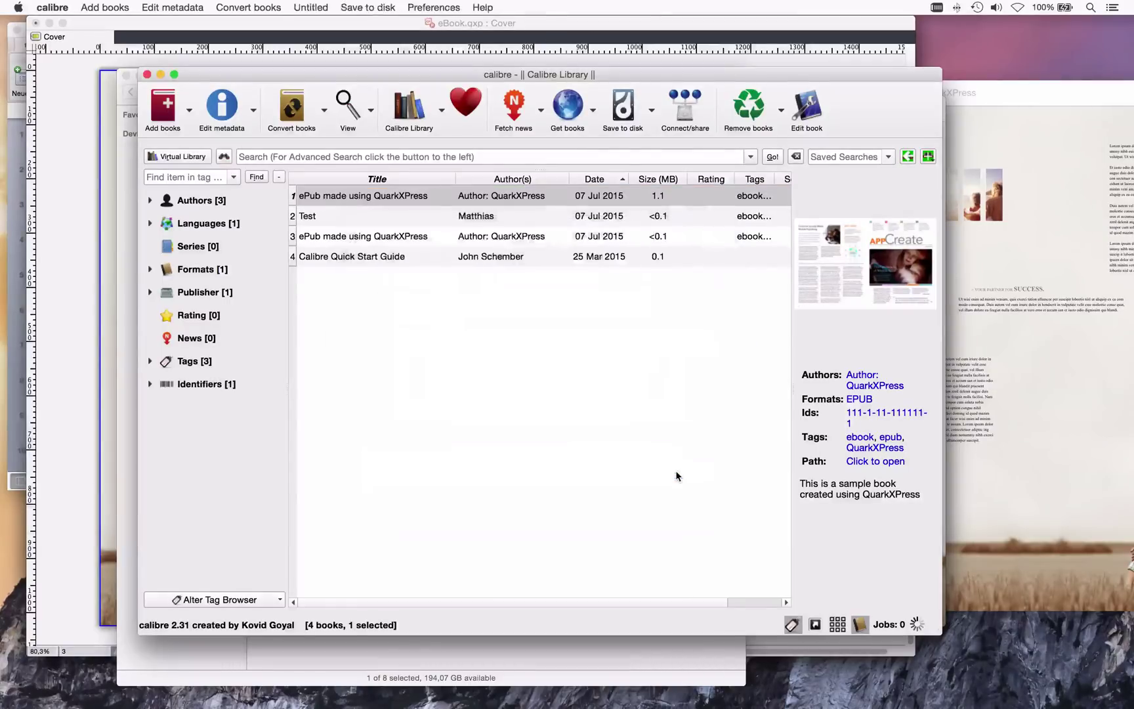
Open the newest "ePub made using QuarkXPress" book in calibre's viewer and page forward to check its layout
{"action": "double_click", "coordinate": [397, 196]}
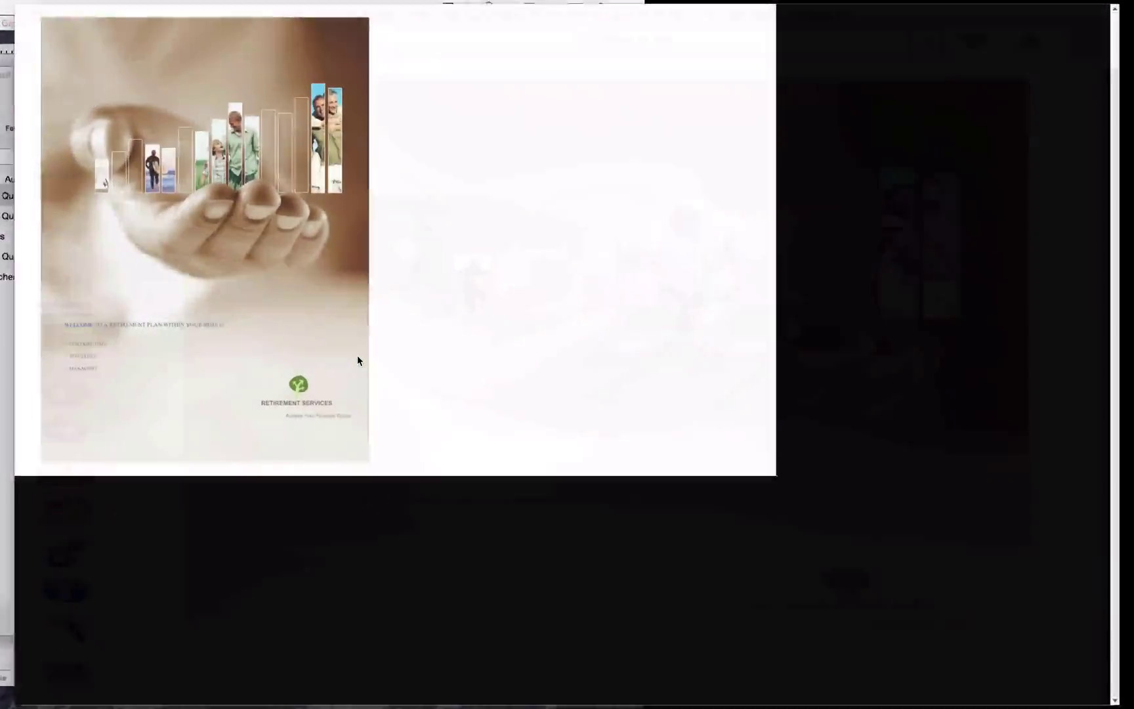
{"action": "key", "text": "Right"}
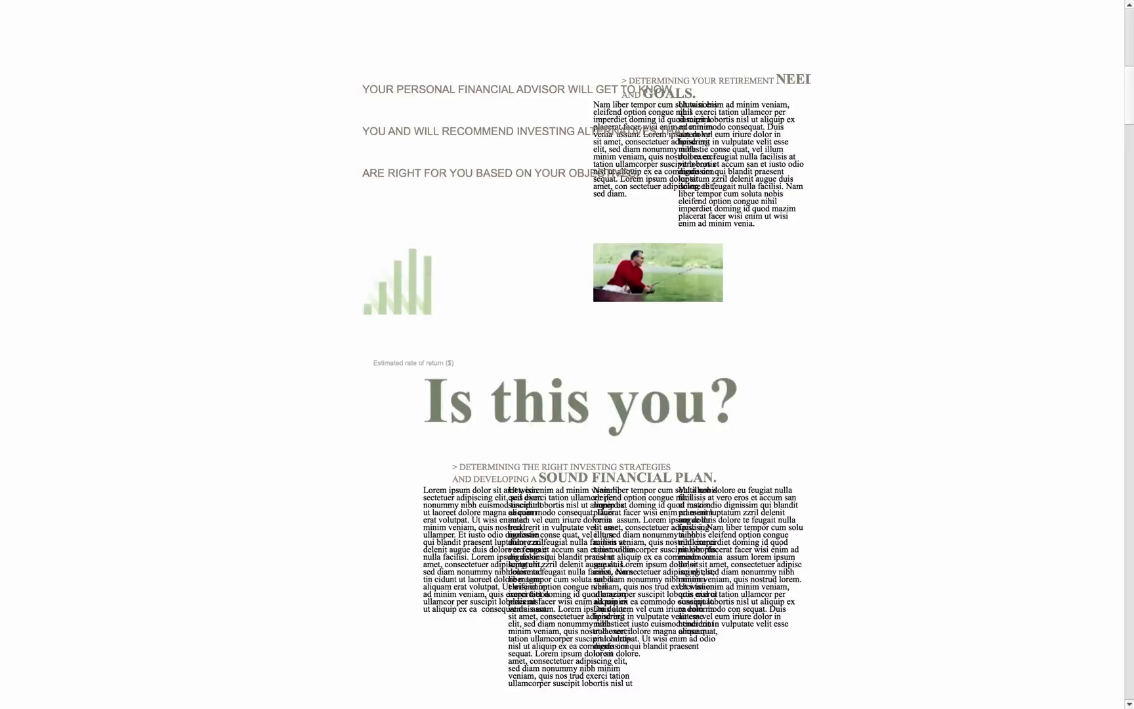
Page forward to the slideshow page in calibre's viewer, check it, and leave full-screen reading
{"action": "key", "text": "Right"}
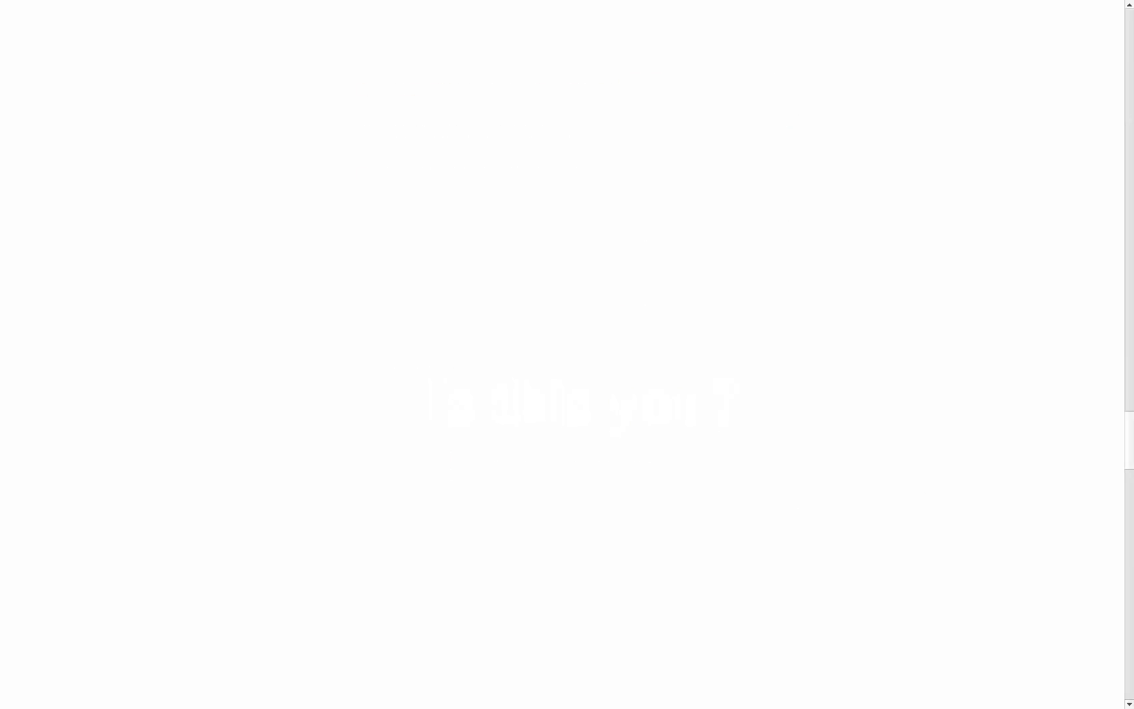
{"action": "key", "text": "Right"}
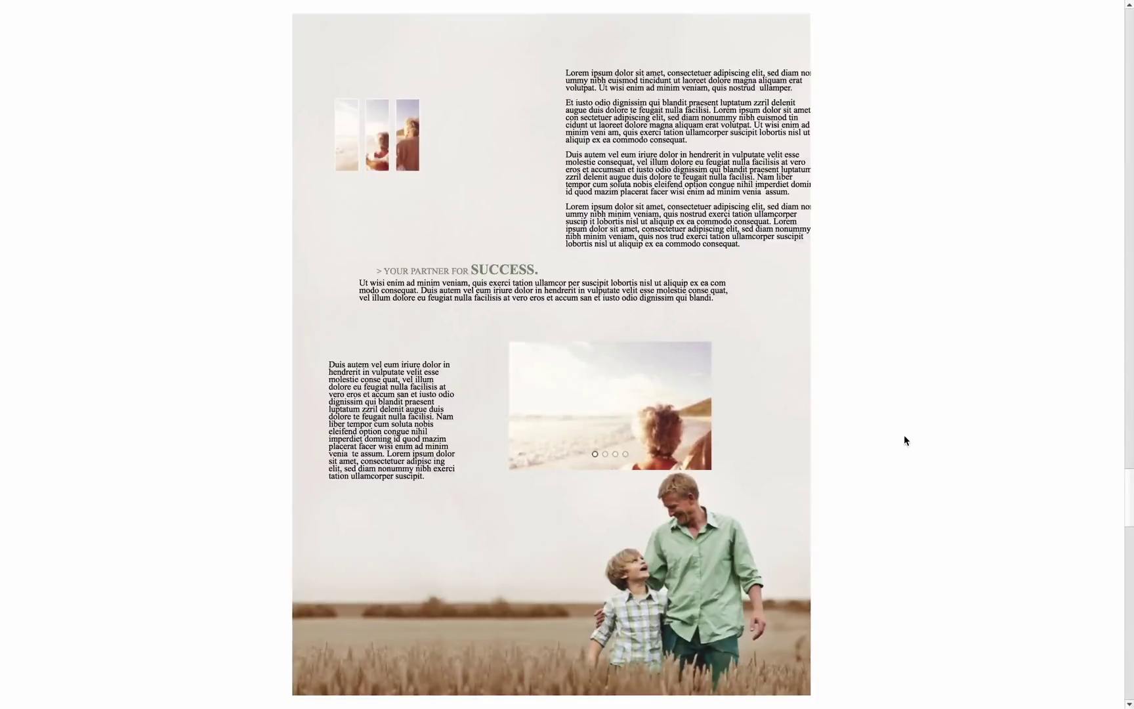
{"action": "key", "text": "Escape"}
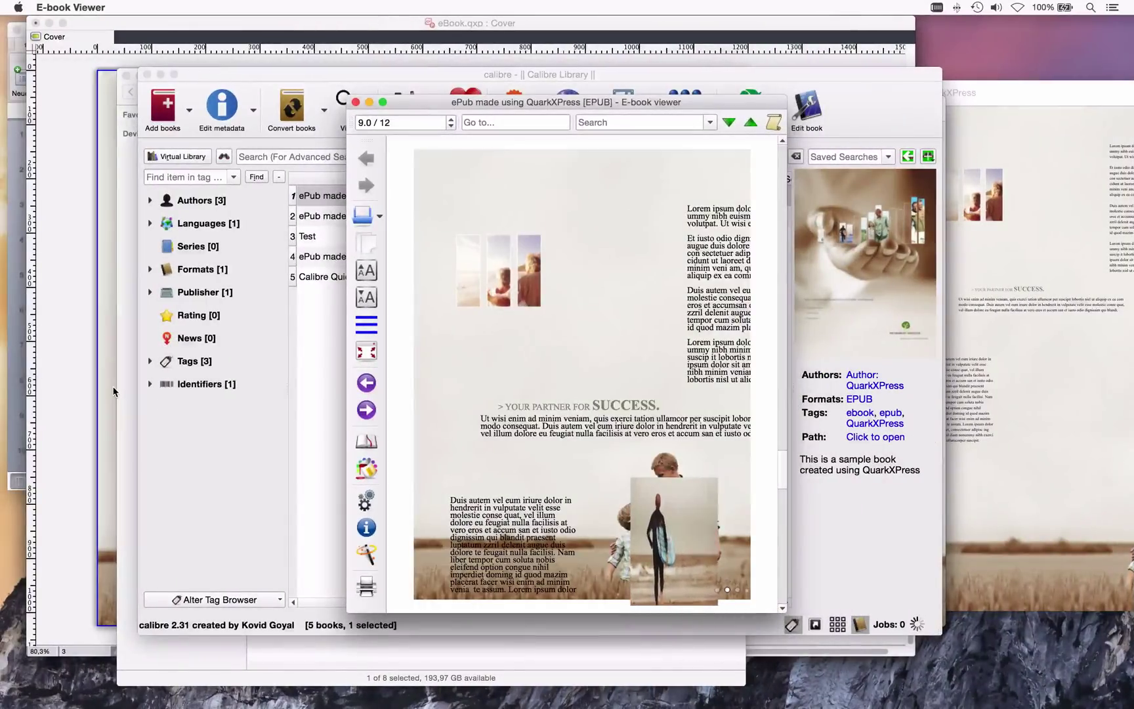
Switch to Finder, open epub7.epub with Sigil, and look over the whole cover page
{"action": "key", "text": "super+Tab"}
{"action": "key", "text": "super+Tab"}
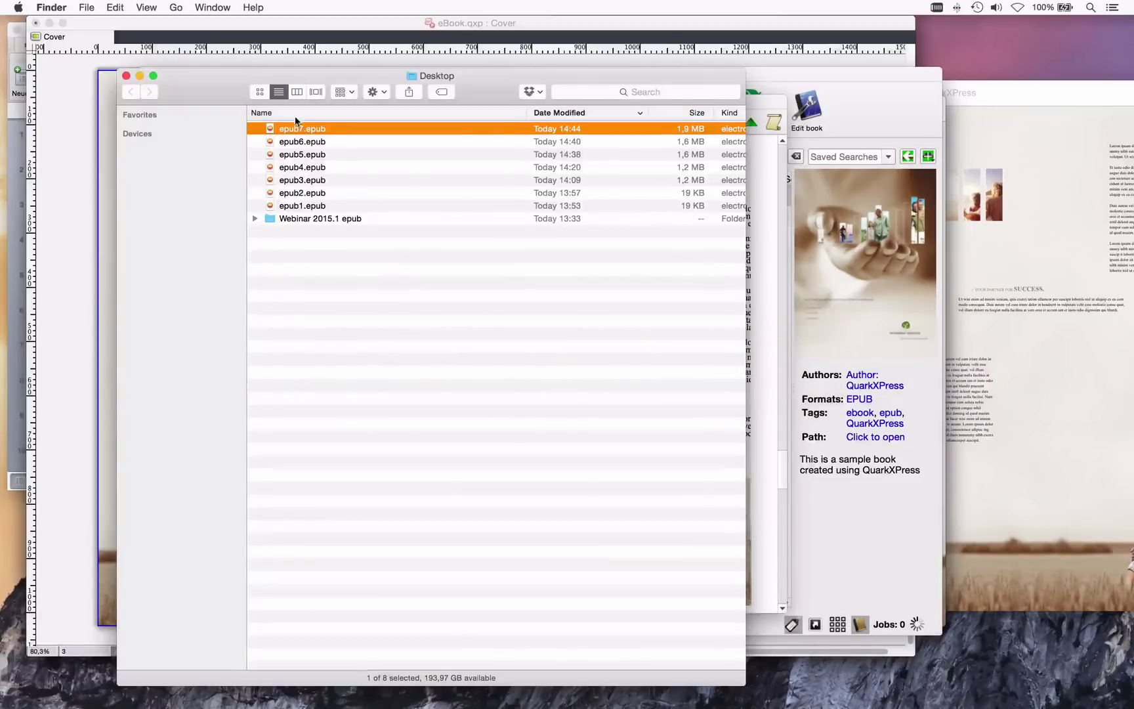
{"action": "right_click", "coordinate": [280, 131]}
{"action": "mouse_move", "coordinate": [367, 149]}
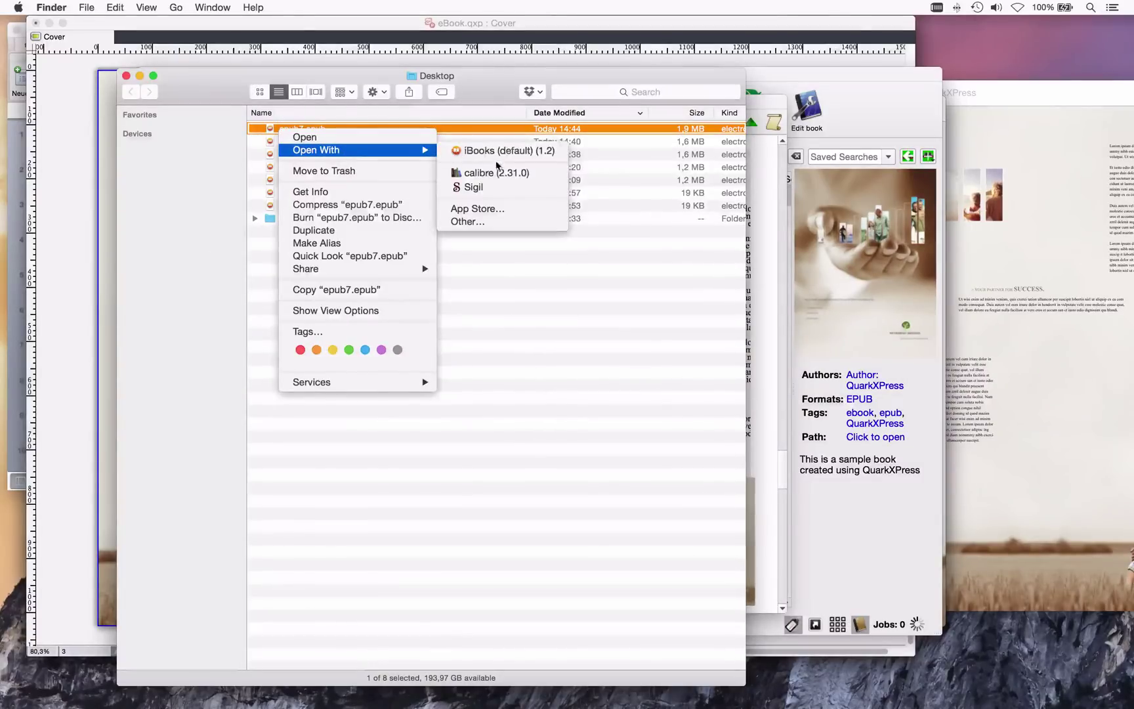
{"action": "left_click", "coordinate": [511, 185]}
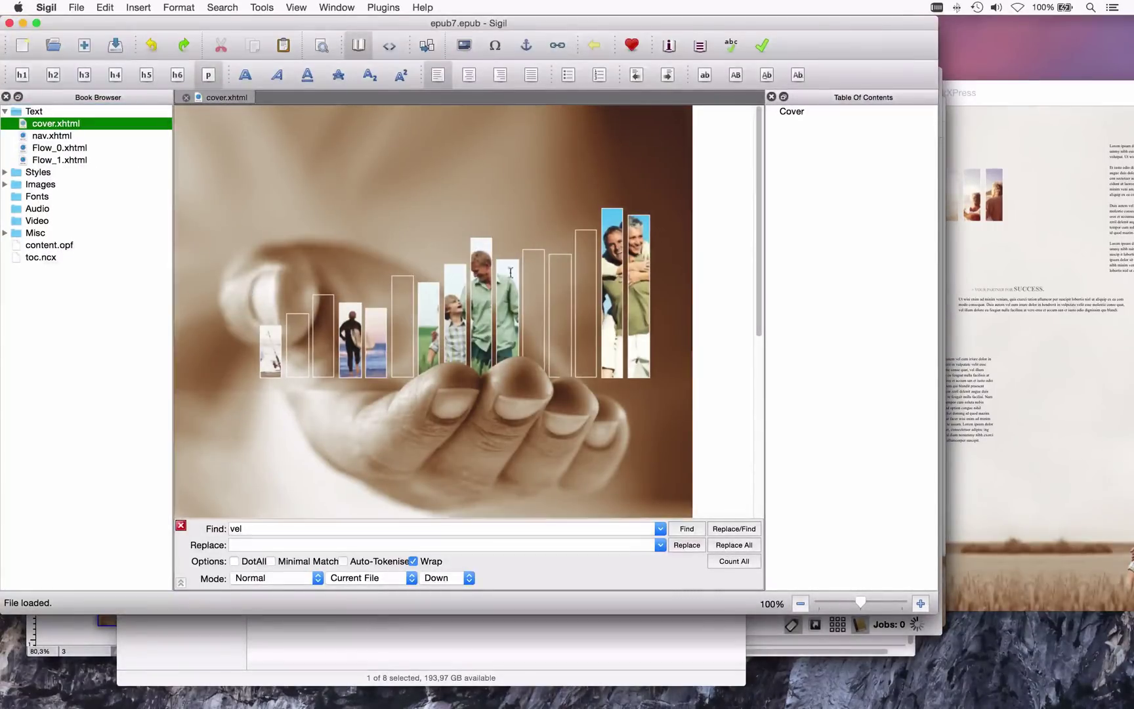
{"action": "left_click", "coordinate": [759, 429]}
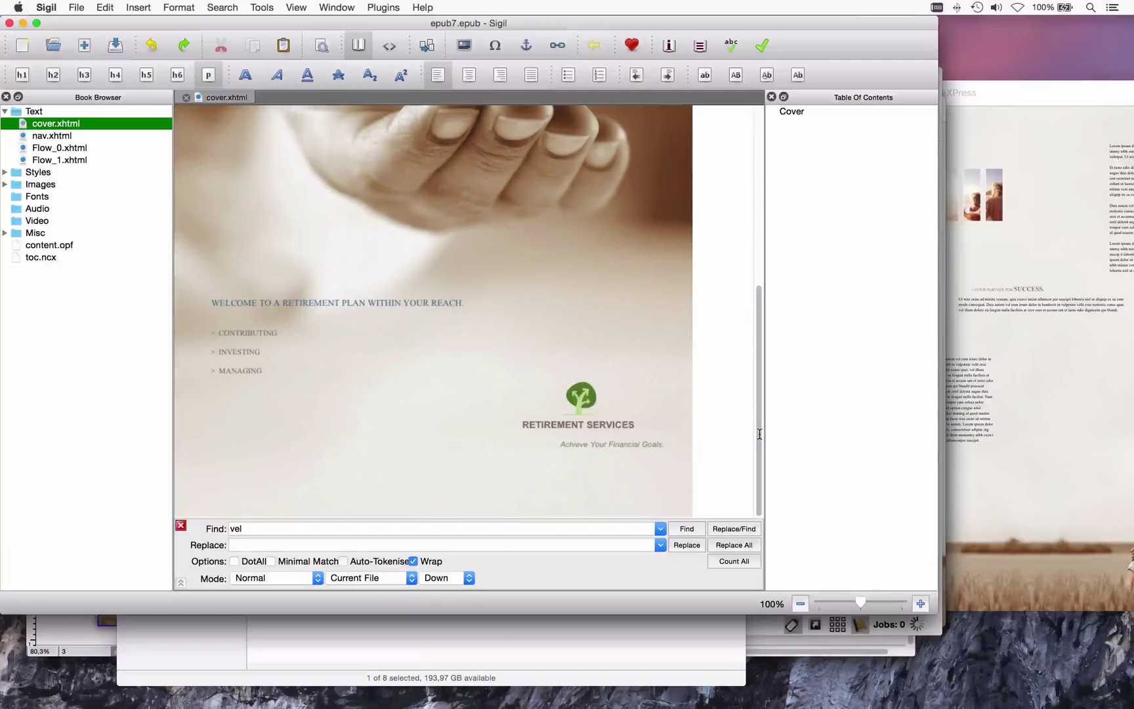
Open Flow_0.xhtml and Flow_1.xhtml in Sigil and check the layout of both pages, including the slideshow
{"action": "left_click", "coordinate": [51, 150]}
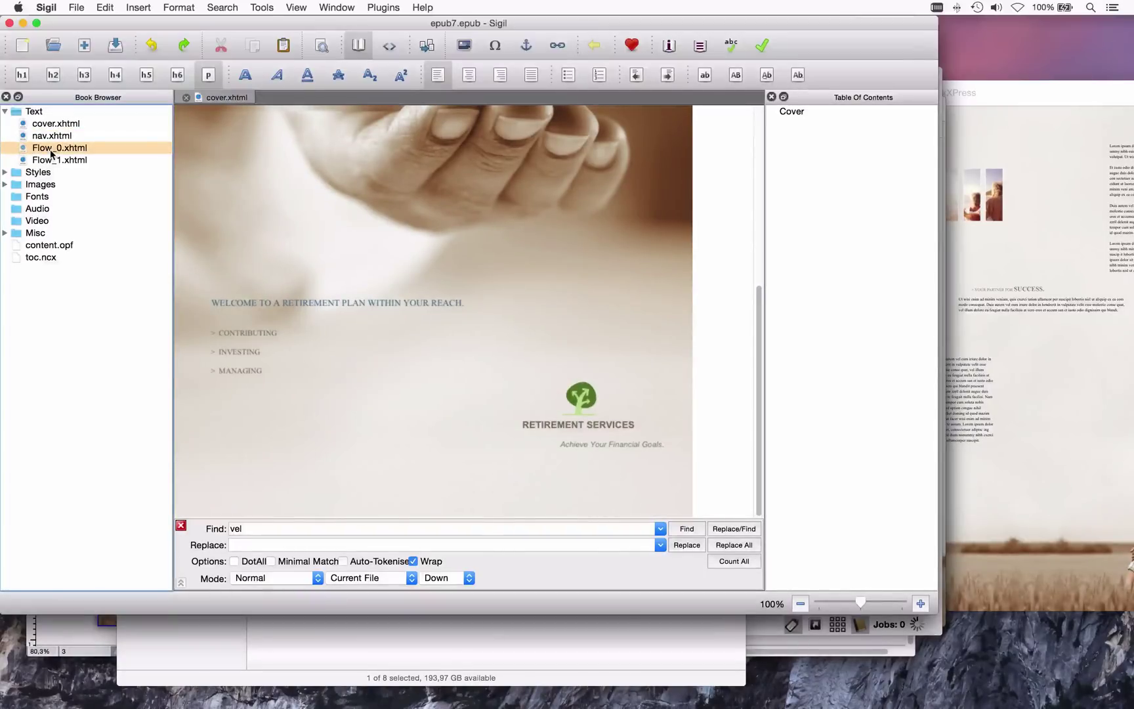
{"action": "double_click", "coordinate": [69, 152]}
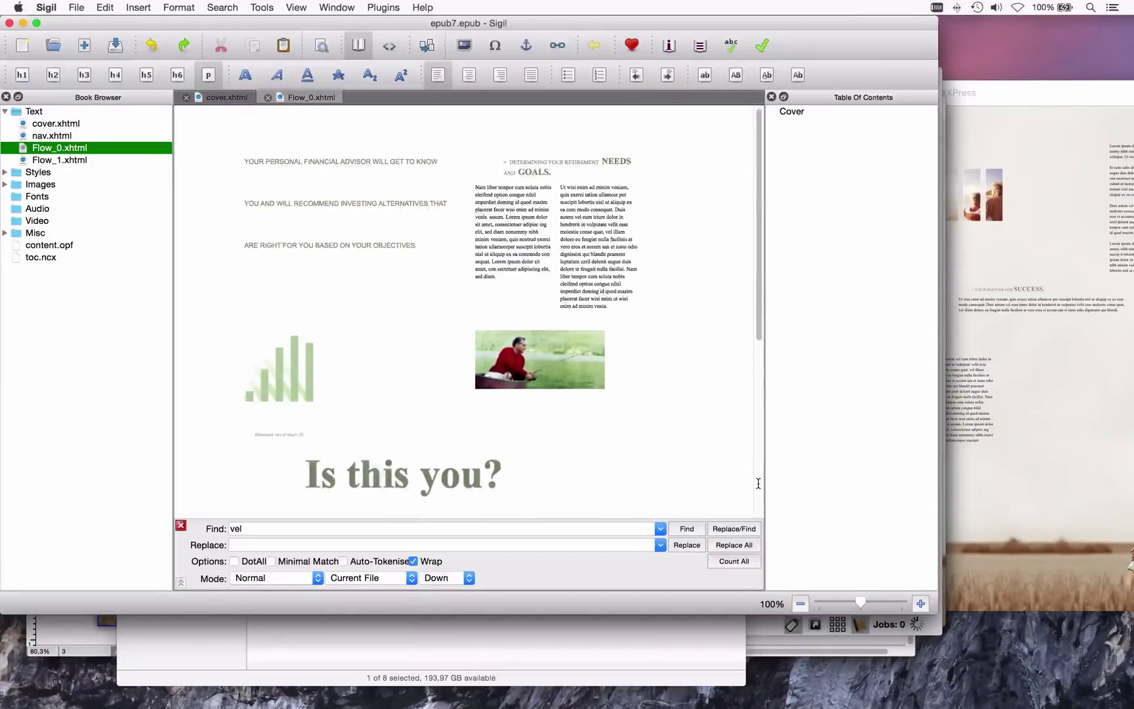
{"action": "scroll", "coordinate": [758, 483], "scroll_direction": "down", "scroll_amount": 5}
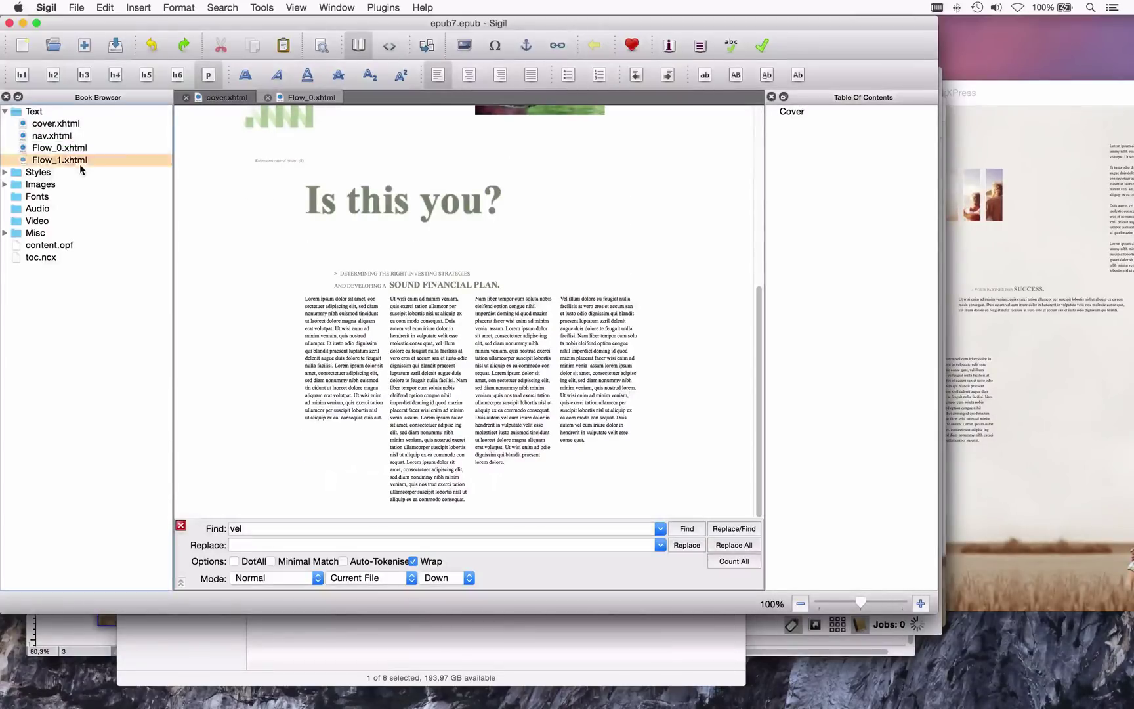
{"action": "double_click", "coordinate": [79, 161]}
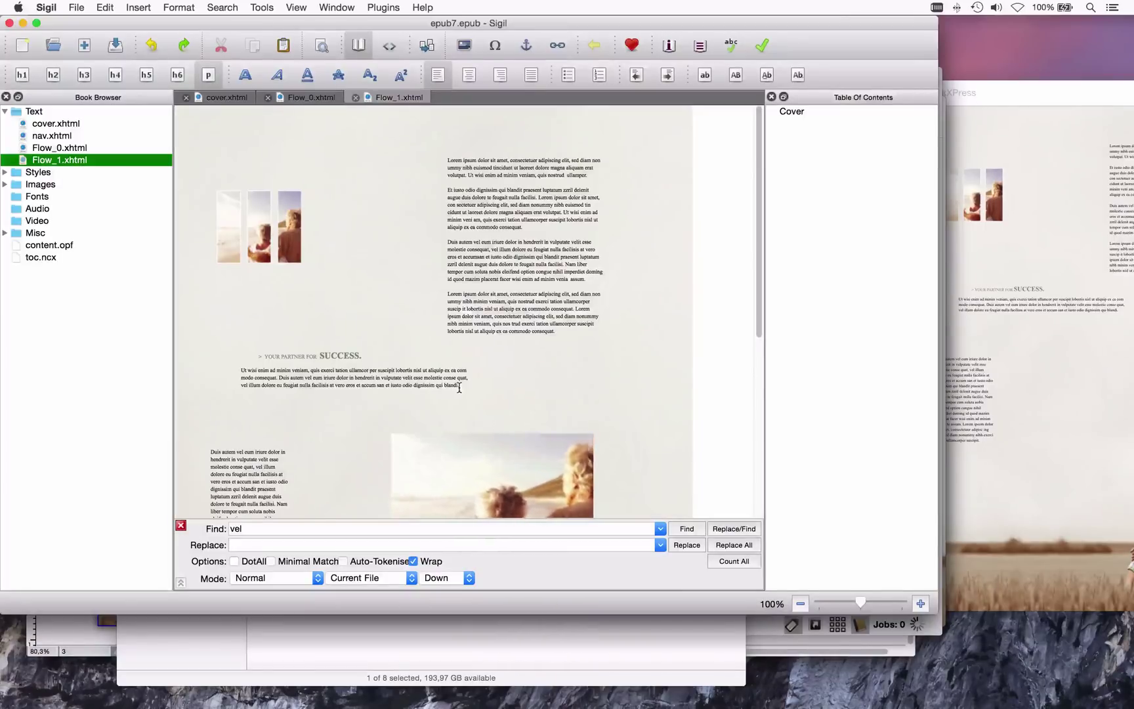
{"action": "scroll", "coordinate": [460, 387], "scroll_direction": "down", "scroll_amount": 5}
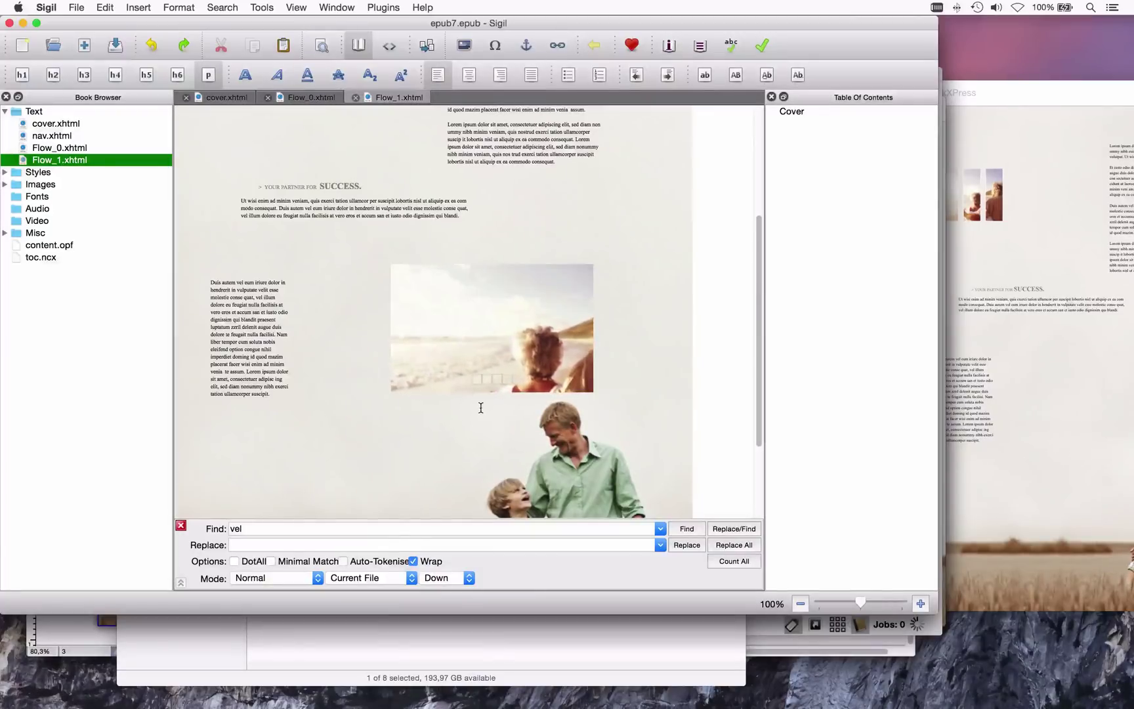
{"action": "scroll", "coordinate": [481, 405], "scroll_direction": "down", "scroll_amount": 2}
{"action": "scroll", "coordinate": [481, 407], "scroll_direction": "up", "scroll_amount": 6}
{"action": "scroll", "coordinate": [480, 407], "scroll_direction": "down", "scroll_amount": 7}
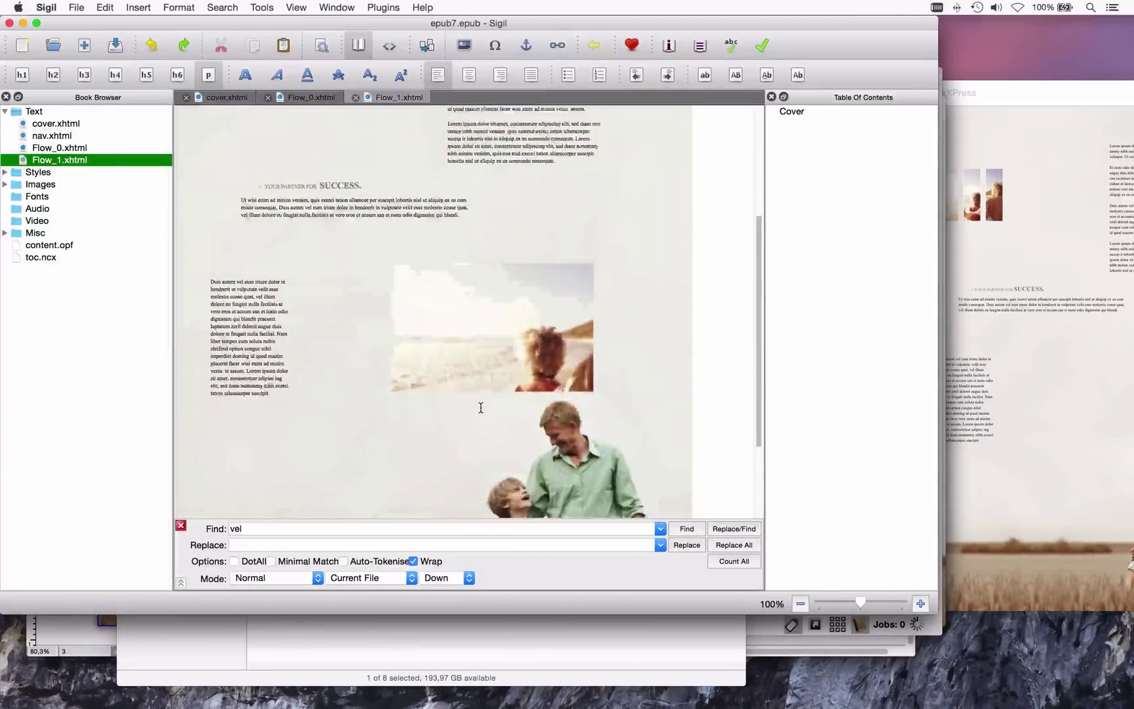
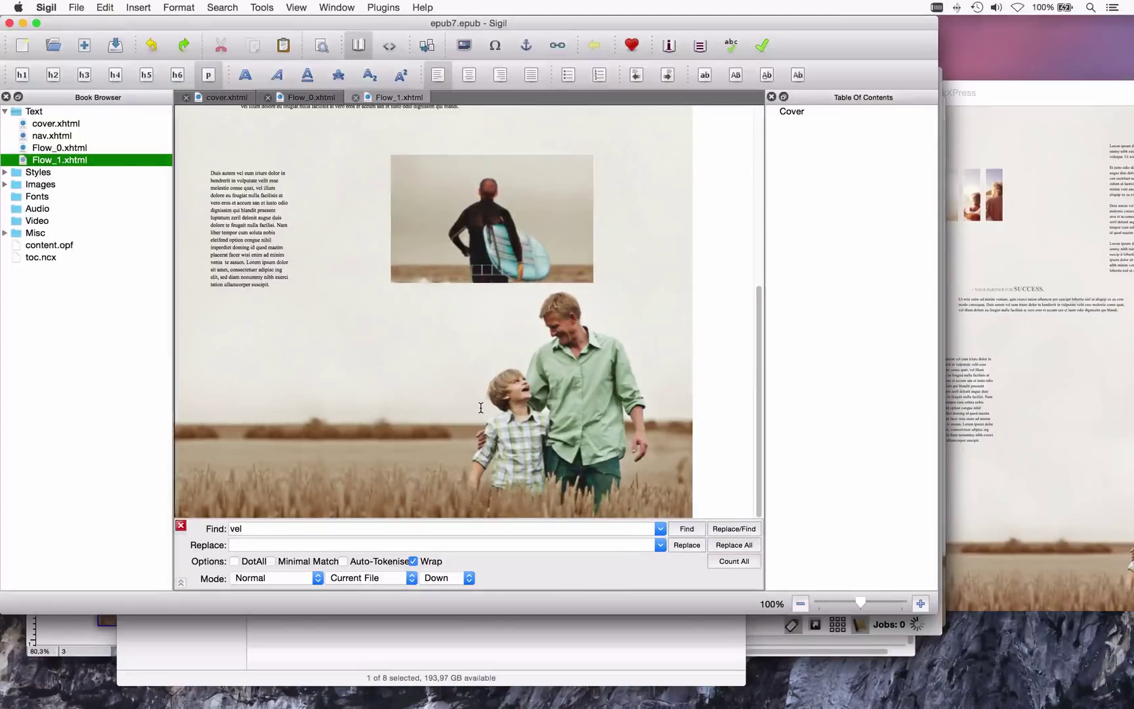
Switch back to QuarkXPress, bring up the Print Layout.qxp project, and close the HTML5 palette
{"action": "key", "text": "super+Tab"}
{"action": "key", "text": "super+Tab"}
{"action": "key", "text": "super+Tab"}
{"action": "key", "text": "super+Tab"}
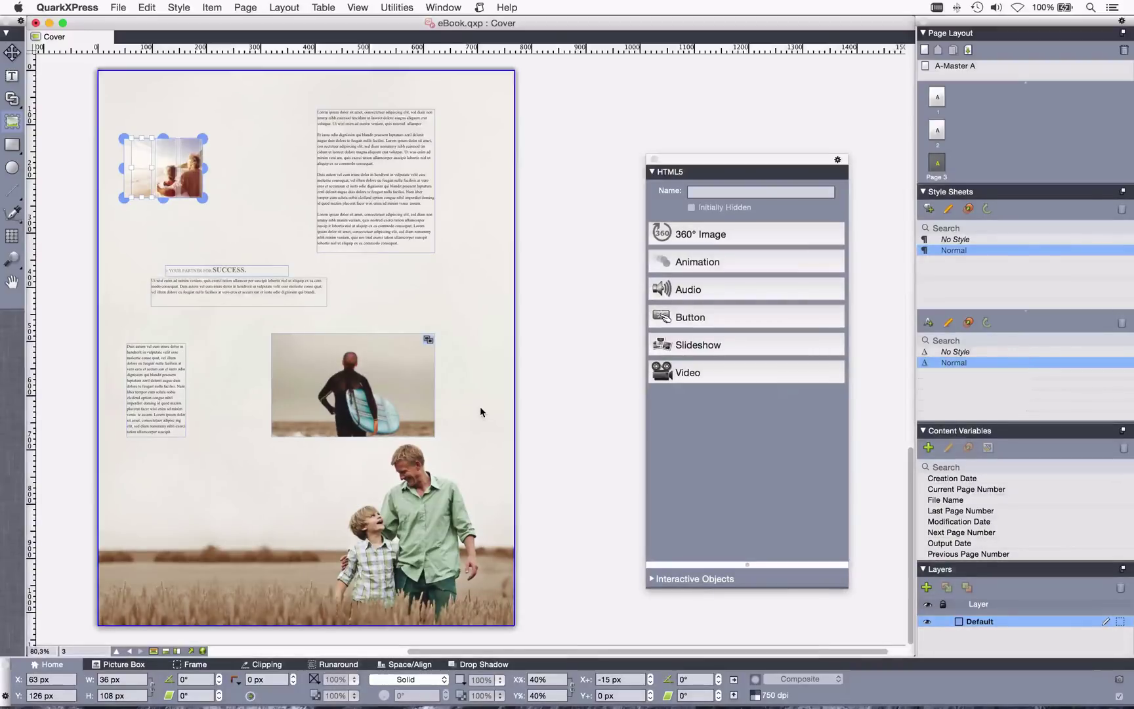
{"action": "left_click", "coordinate": [425, 6]}
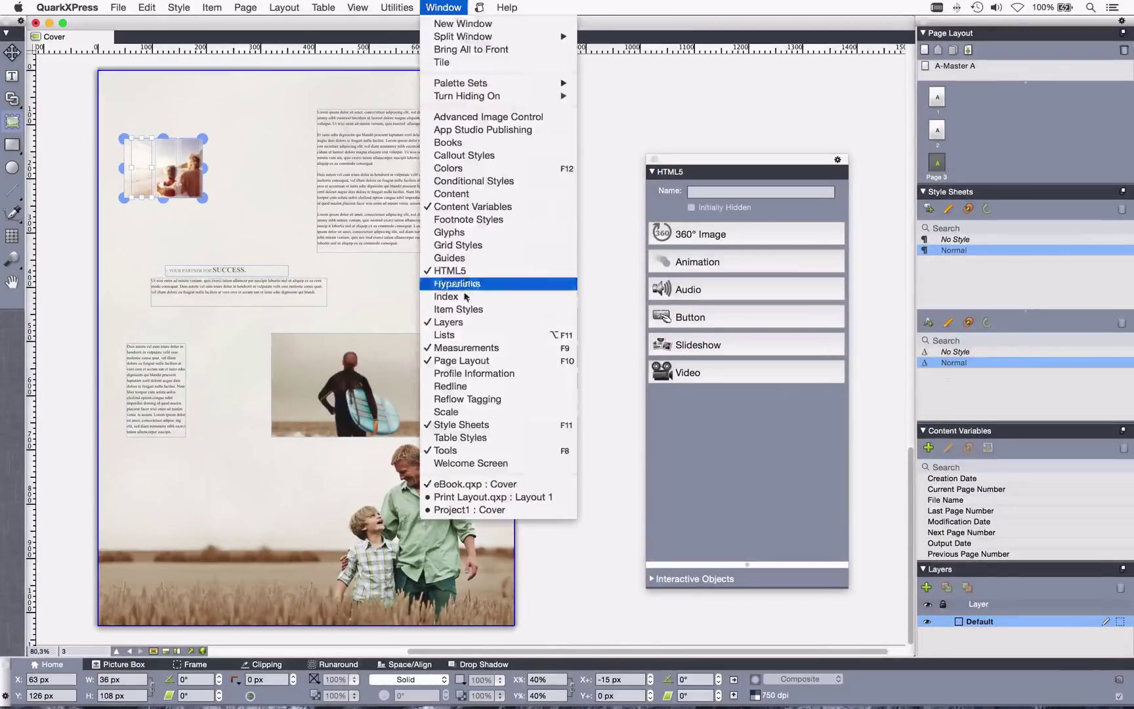
{"action": "left_click", "coordinate": [519, 496]}
{"action": "left_click", "coordinate": [654, 160]}
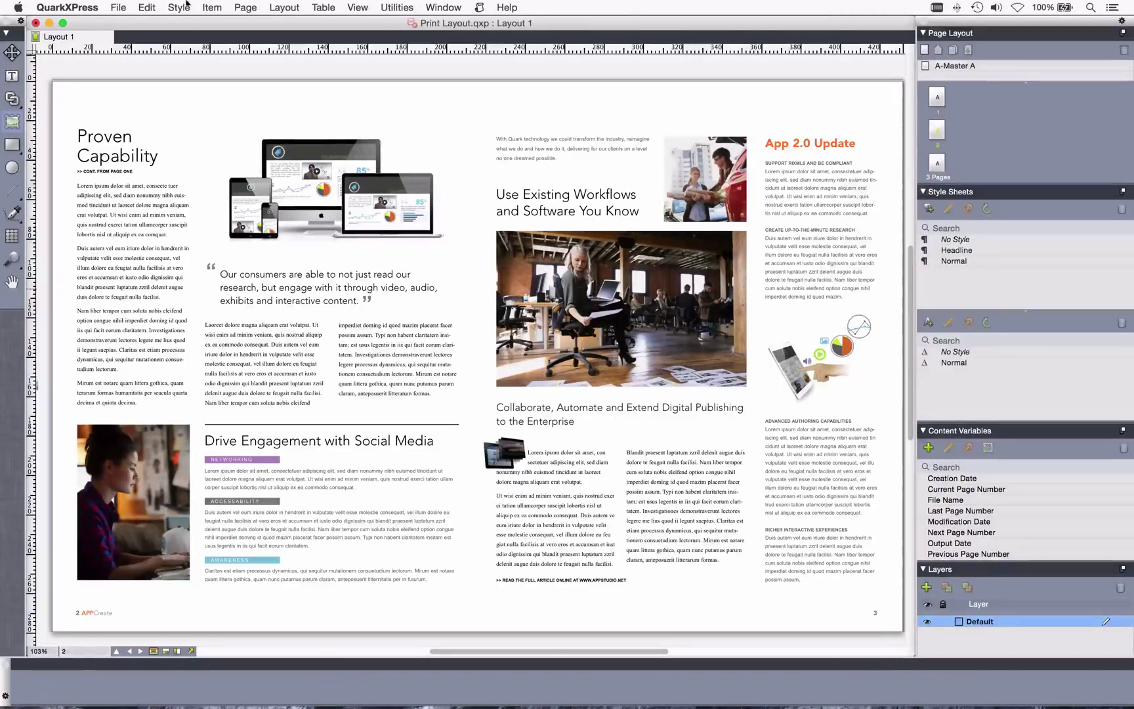
Add a new two-page eBook (ePub, Kindle) layout at iPad size, landscape, 1024 × 768 px
{"action": "left_click", "coordinate": [283, 7]}
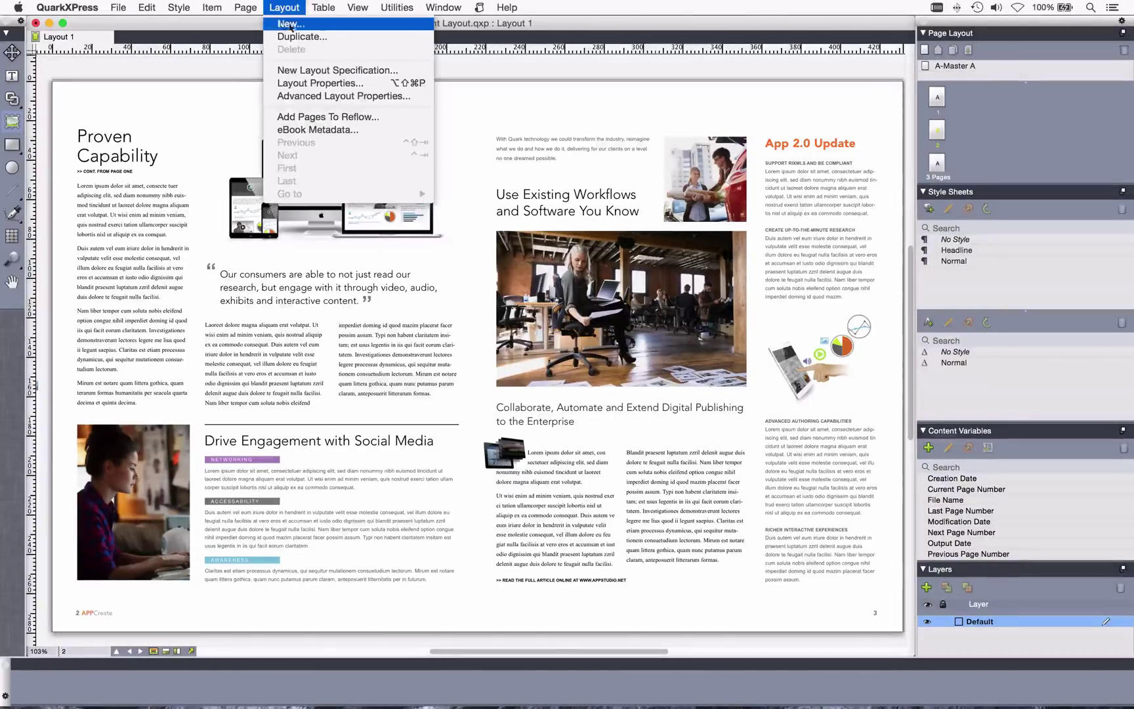
{"action": "left_click", "coordinate": [283, 24]}
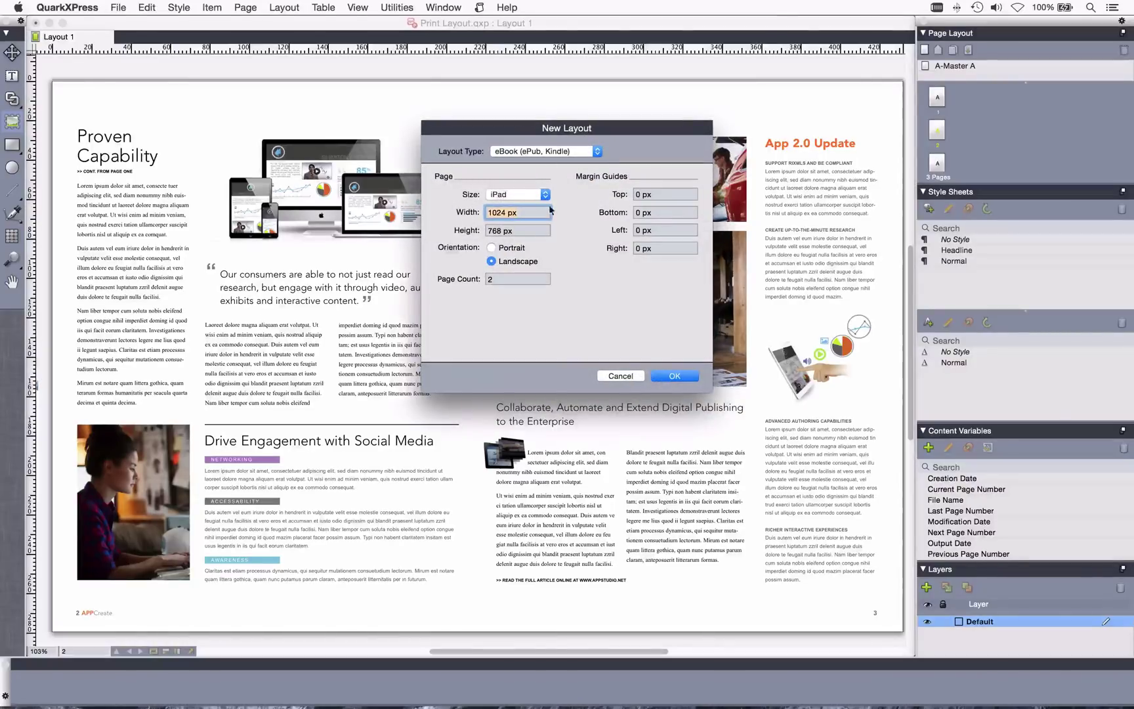
{"action": "left_click", "coordinate": [676, 376]}
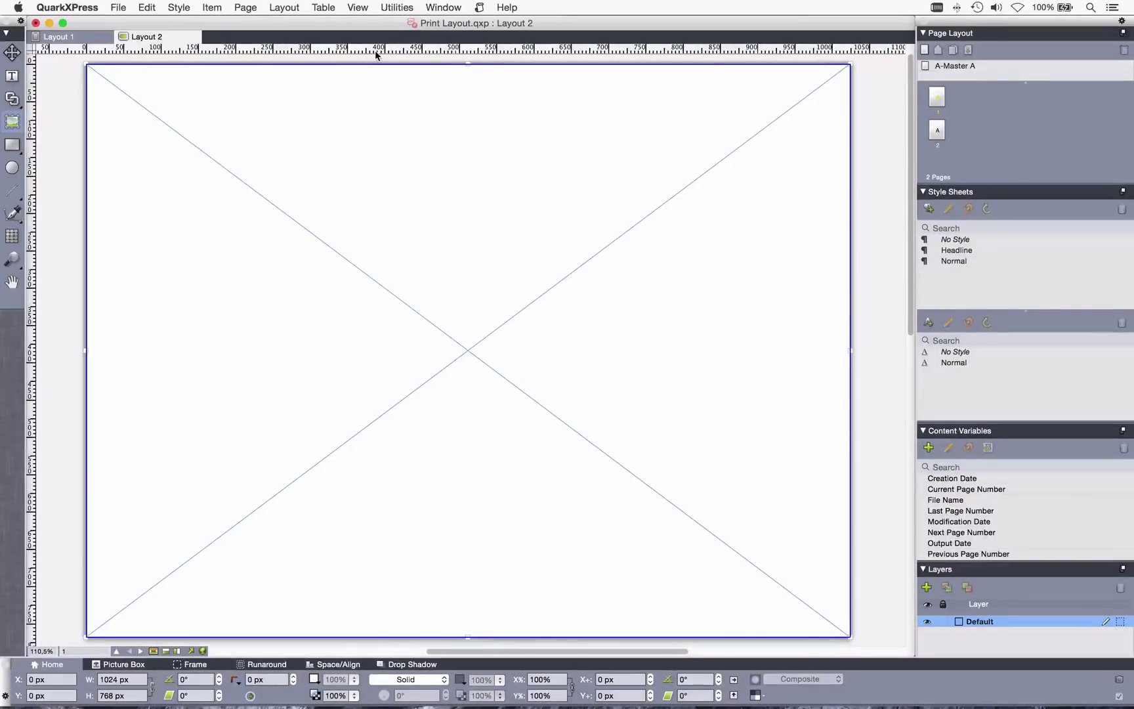
Split the project window vertically to show Layout 2 beside Layout 1, fitting the view in each pane
{"action": "left_click", "coordinate": [428, 6]}
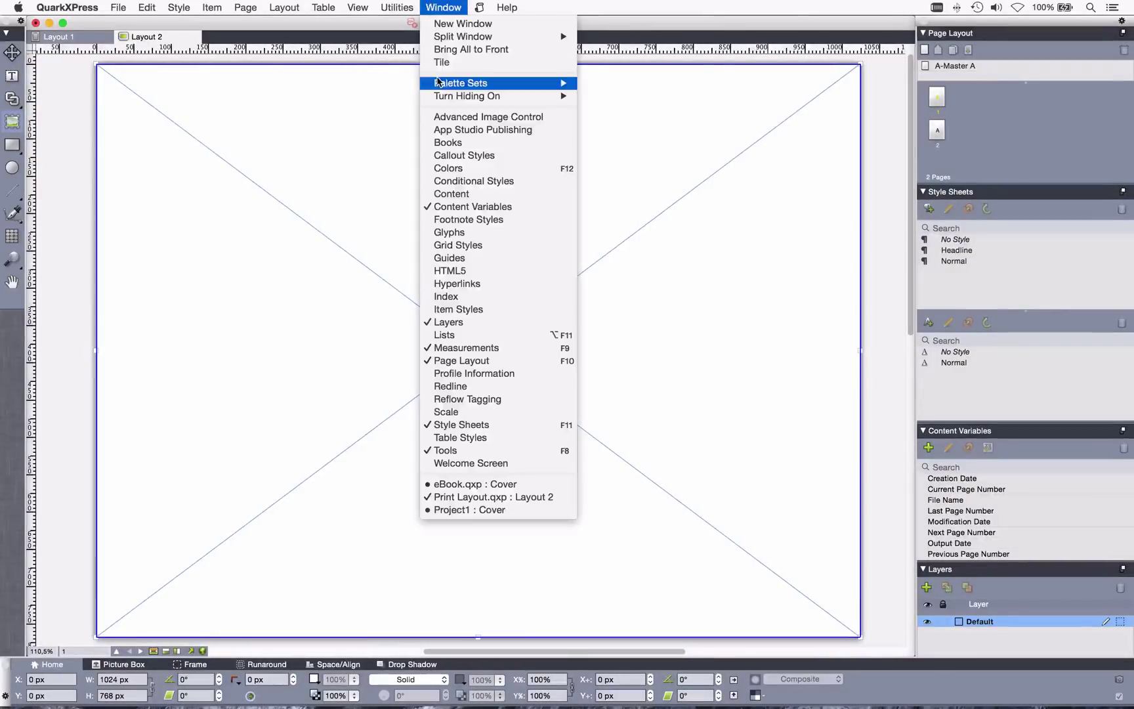
{"action": "mouse_move", "coordinate": [453, 41]}
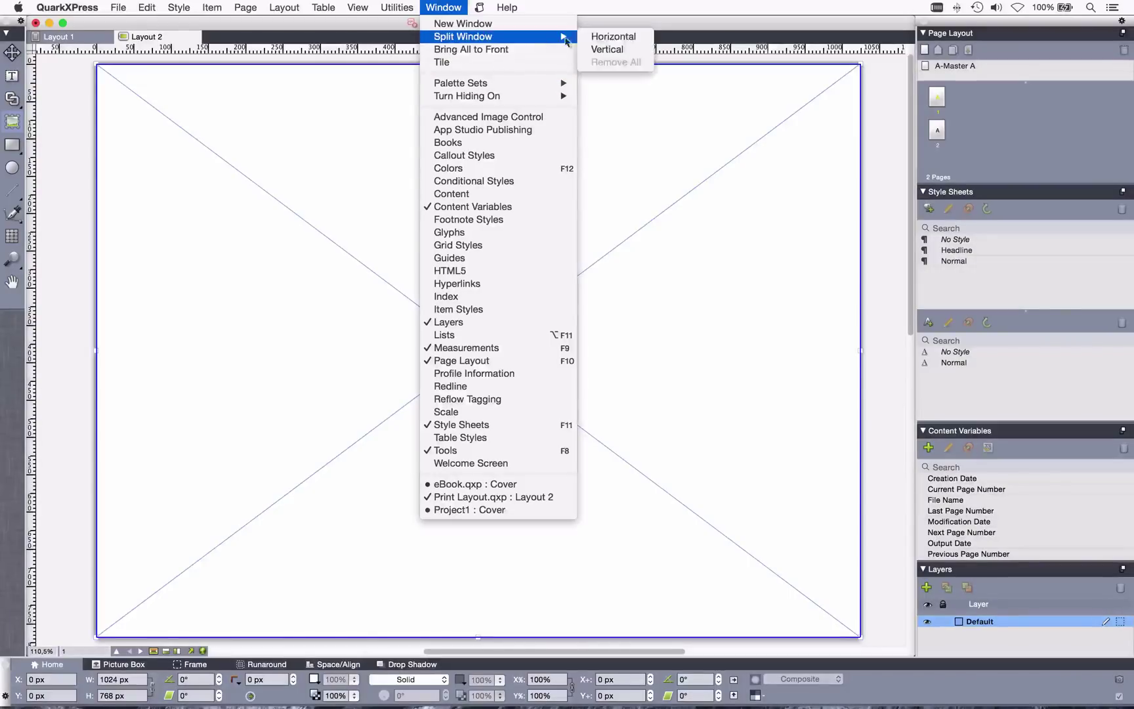
{"action": "left_click", "coordinate": [587, 50]}
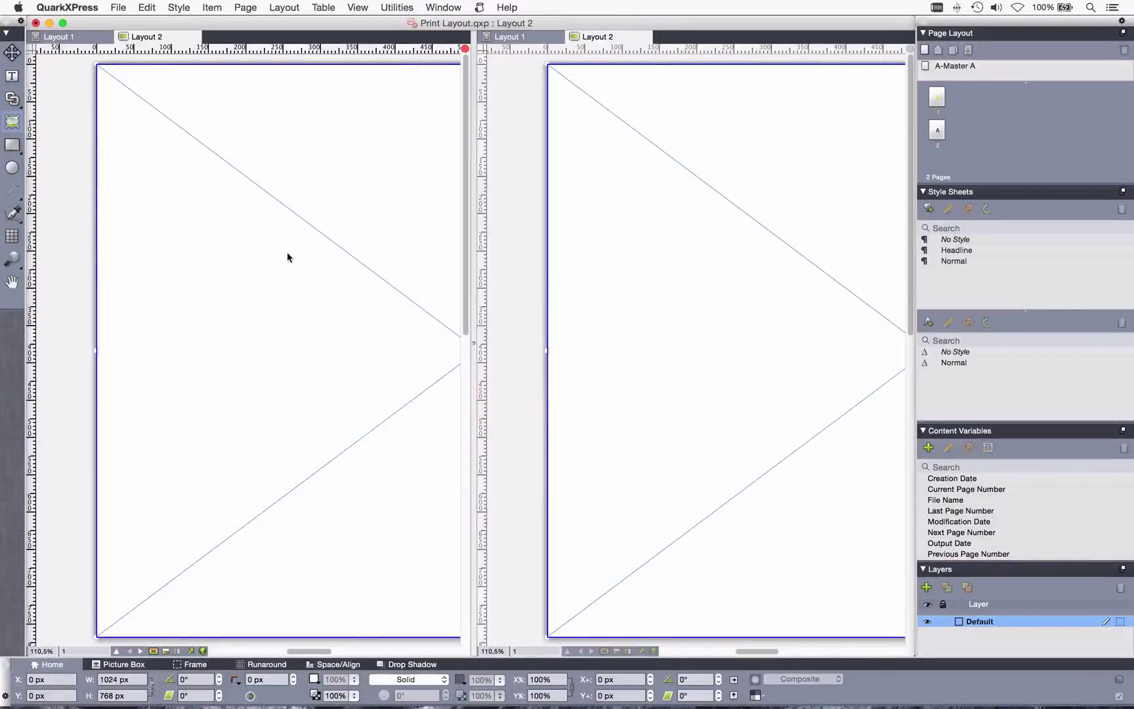
{"action": "key", "text": "super+0"}
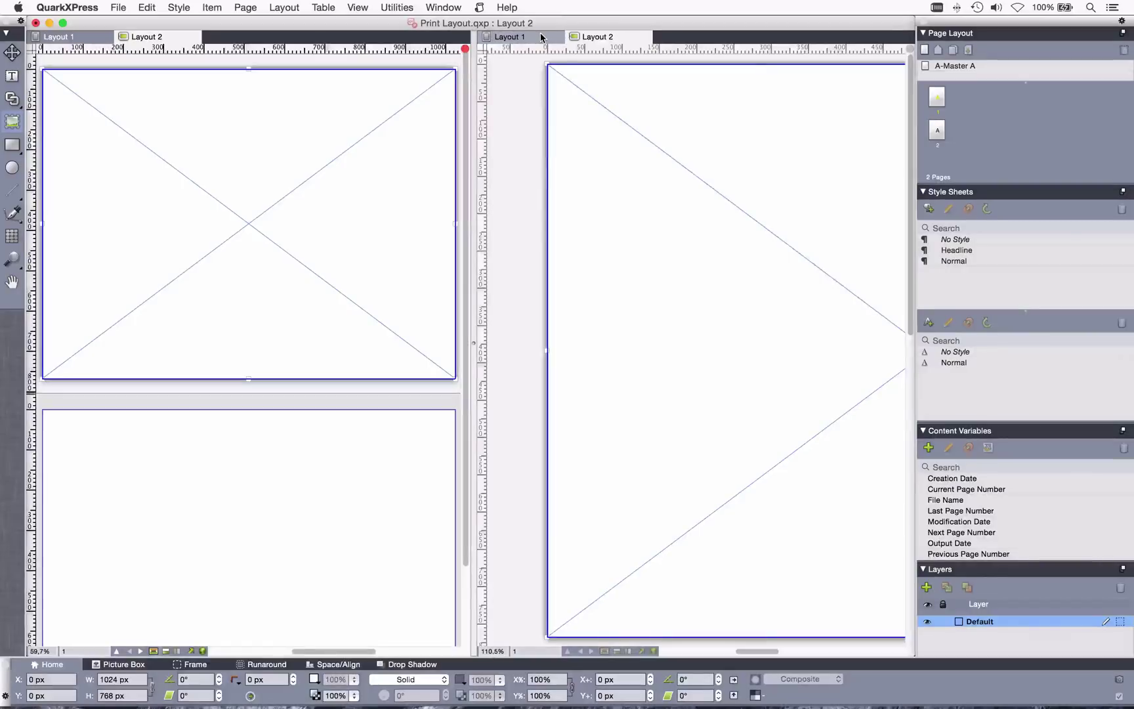
{"action": "left_click", "coordinate": [518, 37]}
{"action": "key", "text": "super+0"}
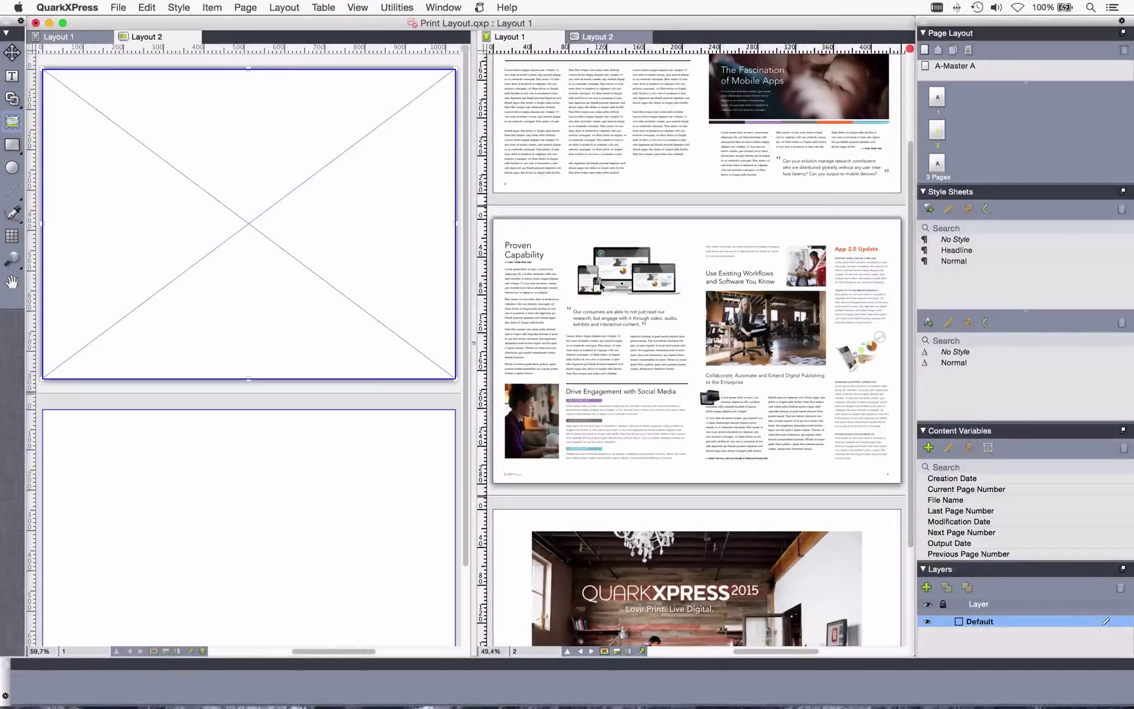
Copy the grouped spread items from Layout 1 onto page 2 of Layout 2 and position them within the page
{"action": "scroll", "coordinate": [607, 302], "scroll_direction": "left", "scroll_amount": 2}
{"action": "scroll", "coordinate": [606, 302], "scroll_direction": "up", "scroll_amount": 1}
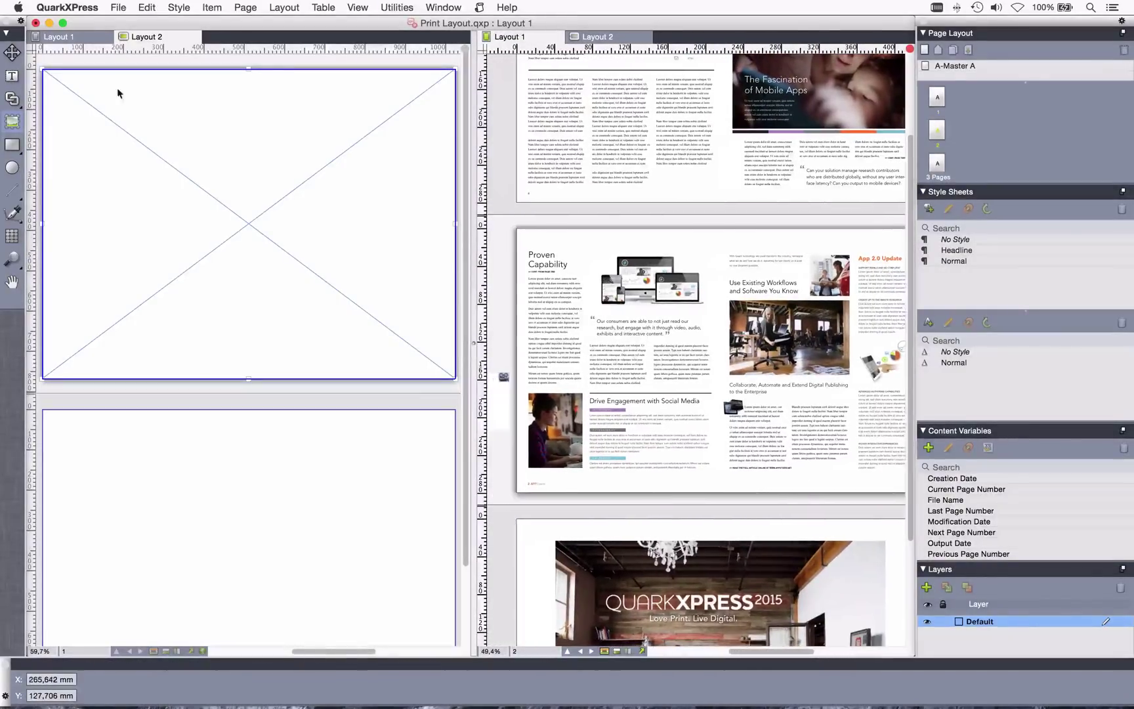
{"action": "key", "text": "v"}
{"action": "scroll", "coordinate": [628, 338], "scroll_direction": "left", "scroll_amount": 1}
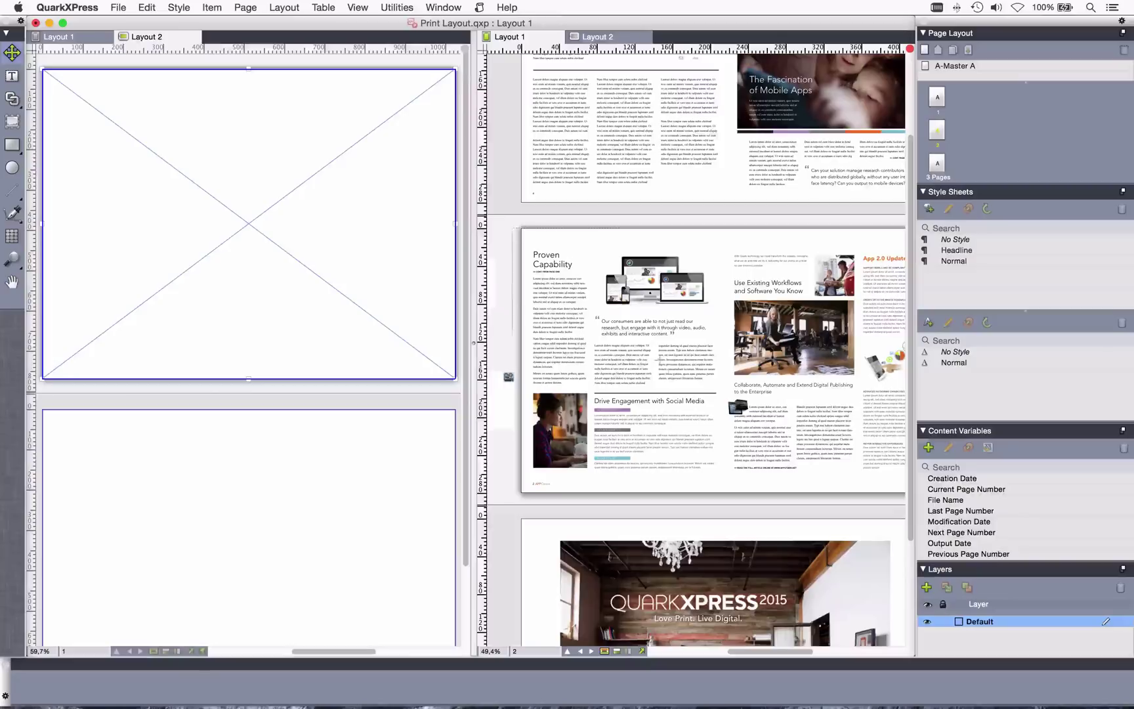
{"action": "left_click", "coordinate": [663, 407]}
{"action": "left_click_drag", "start_coordinate": [663, 407], "coordinate": [426, 456]}
{"action": "scroll", "coordinate": [425, 456], "scroll_direction": "right", "scroll_amount": 10}
{"action": "left_click_drag", "start_coordinate": [209, 475], "coordinate": [436, 450]}
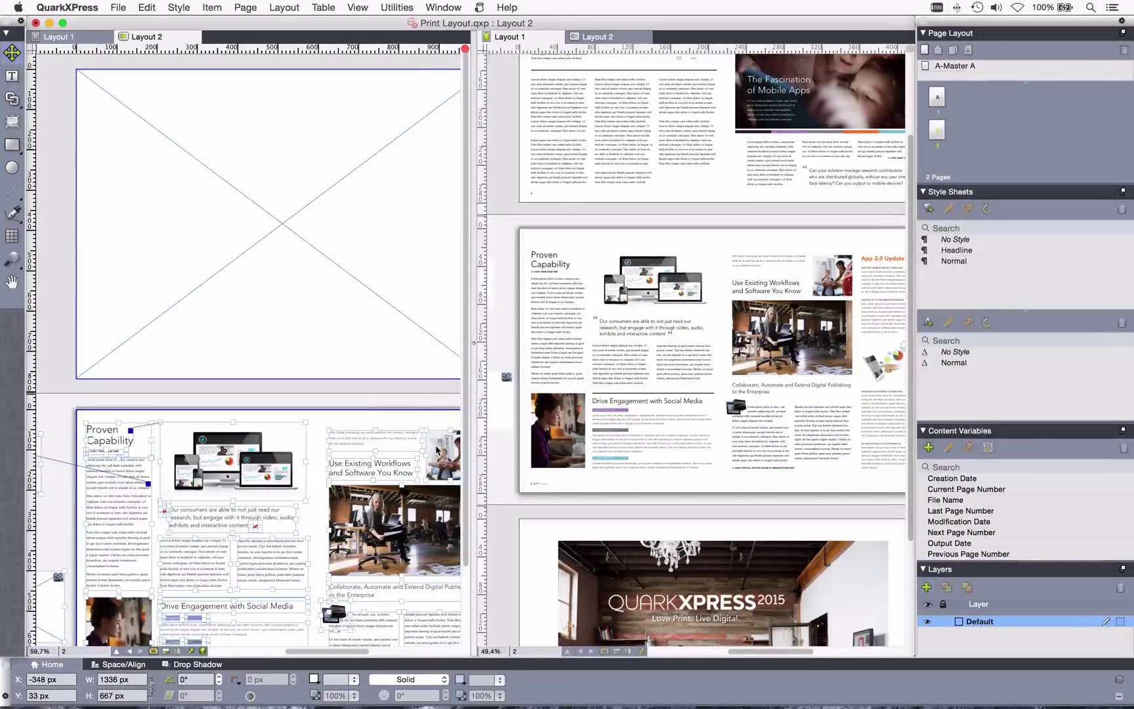
{"action": "scroll", "coordinate": [437, 451], "scroll_direction": "down", "scroll_amount": 3}
{"action": "scroll", "coordinate": [436, 450], "scroll_direction": "right", "scroll_amount": 1}
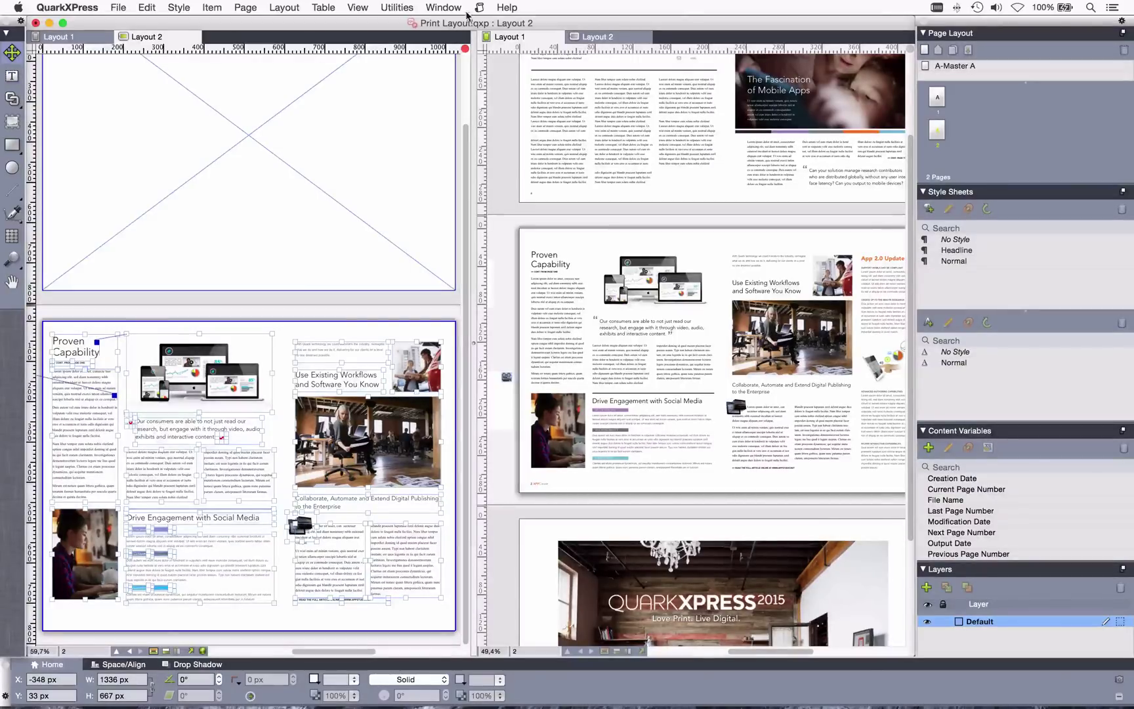
Clone all pages of Layout 1 into Print Layout.qxp : Layout 2 starting at page 1, copying the style sheets, with Cloner
{"action": "left_click", "coordinate": [392, 7]}
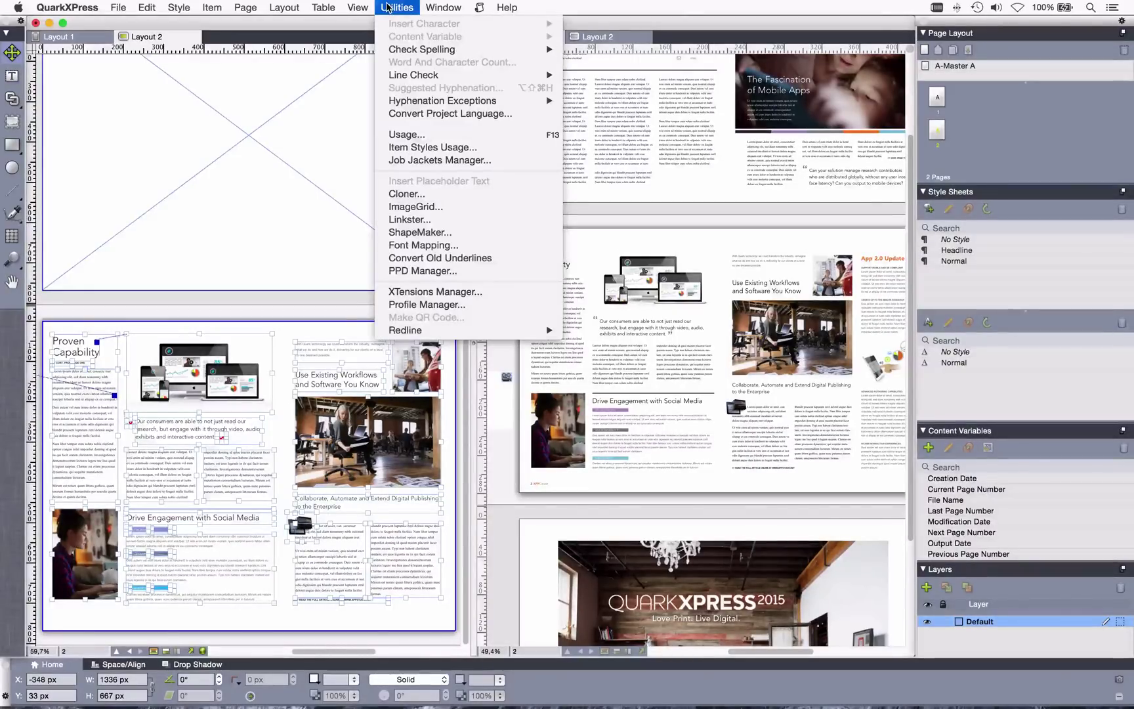
{"action": "left_click", "coordinate": [387, 7]}
{"action": "left_click", "coordinate": [555, 38]}
{"action": "left_click", "coordinate": [398, 8]}
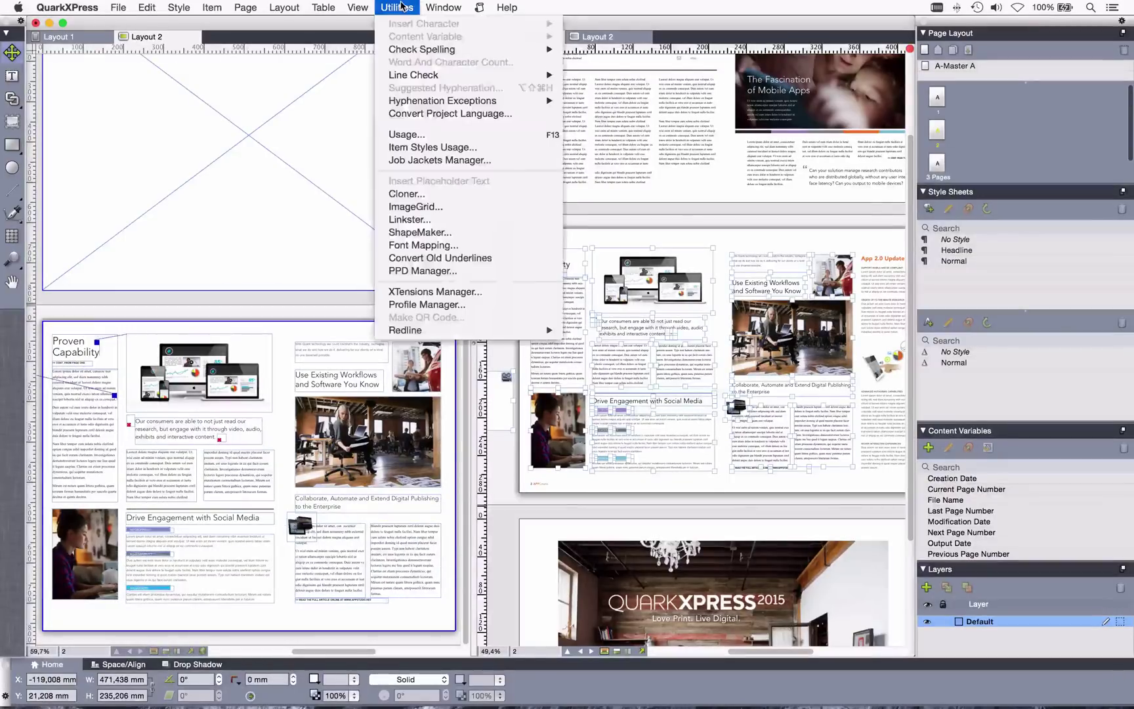
{"action": "left_click", "coordinate": [443, 194]}
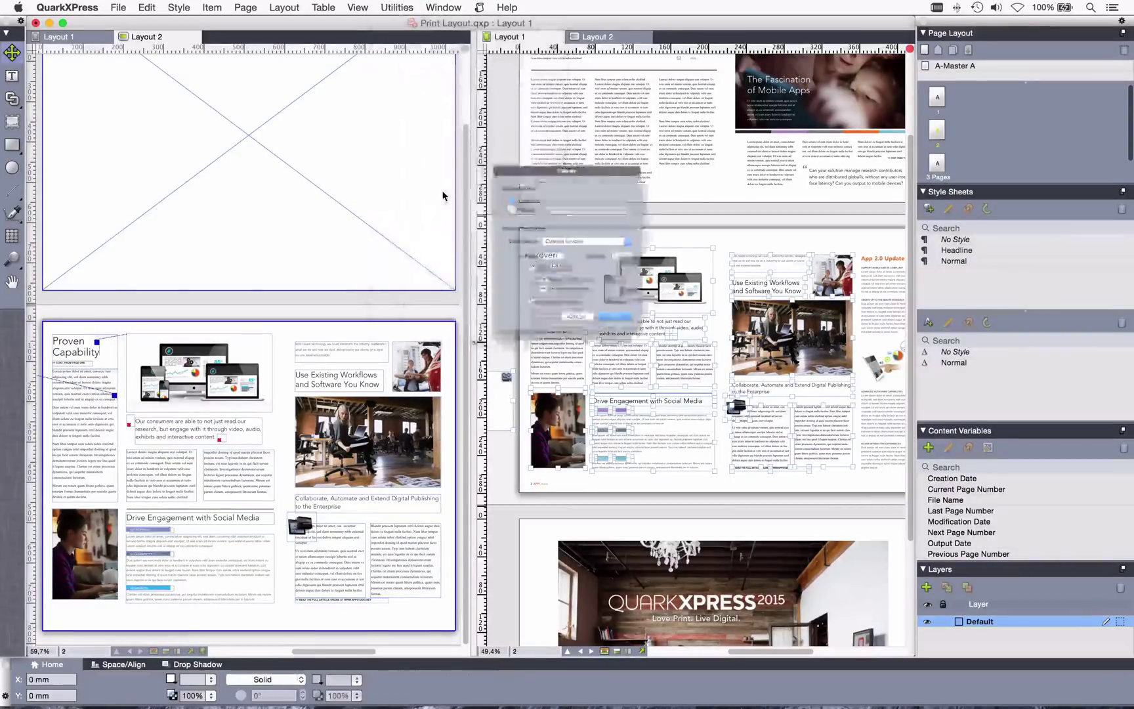
{"action": "left_click", "coordinate": [513, 193]}
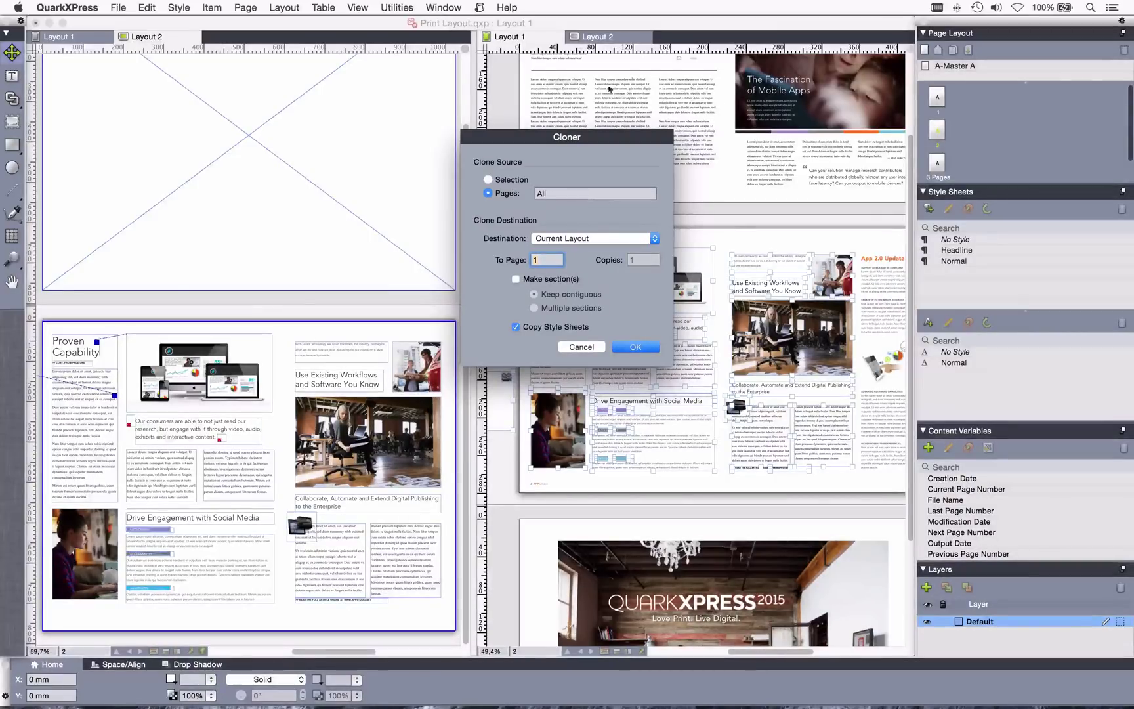
{"action": "left_click", "coordinate": [591, 237]}
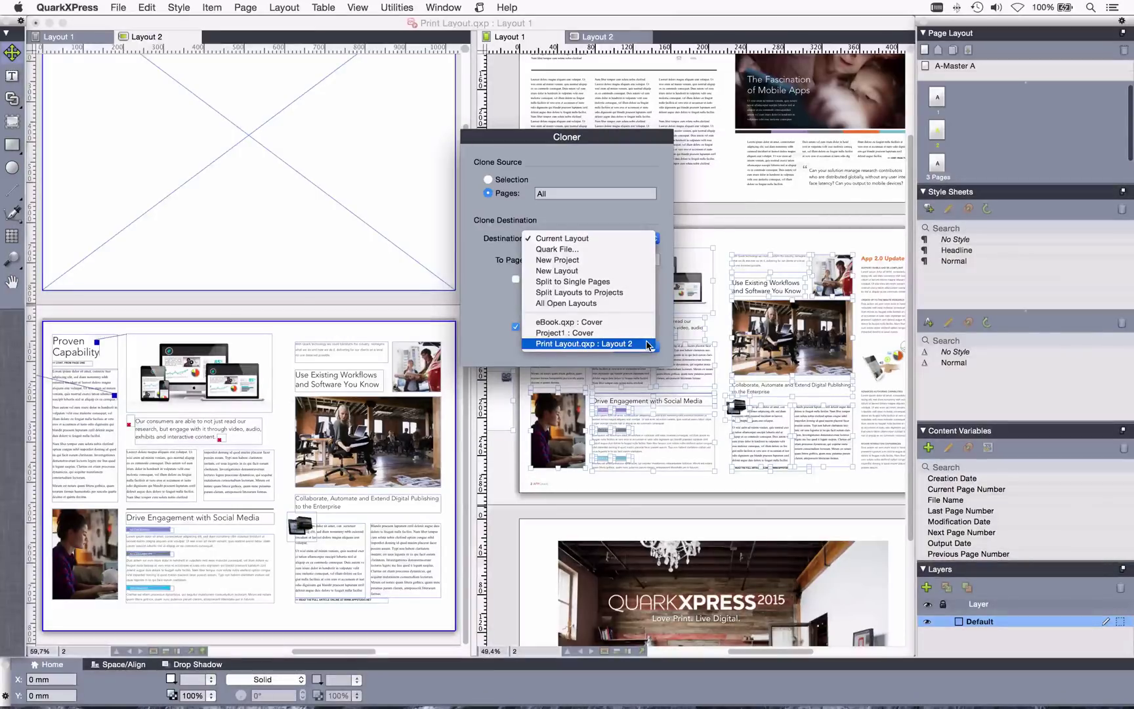
{"action": "left_click", "coordinate": [630, 343]}
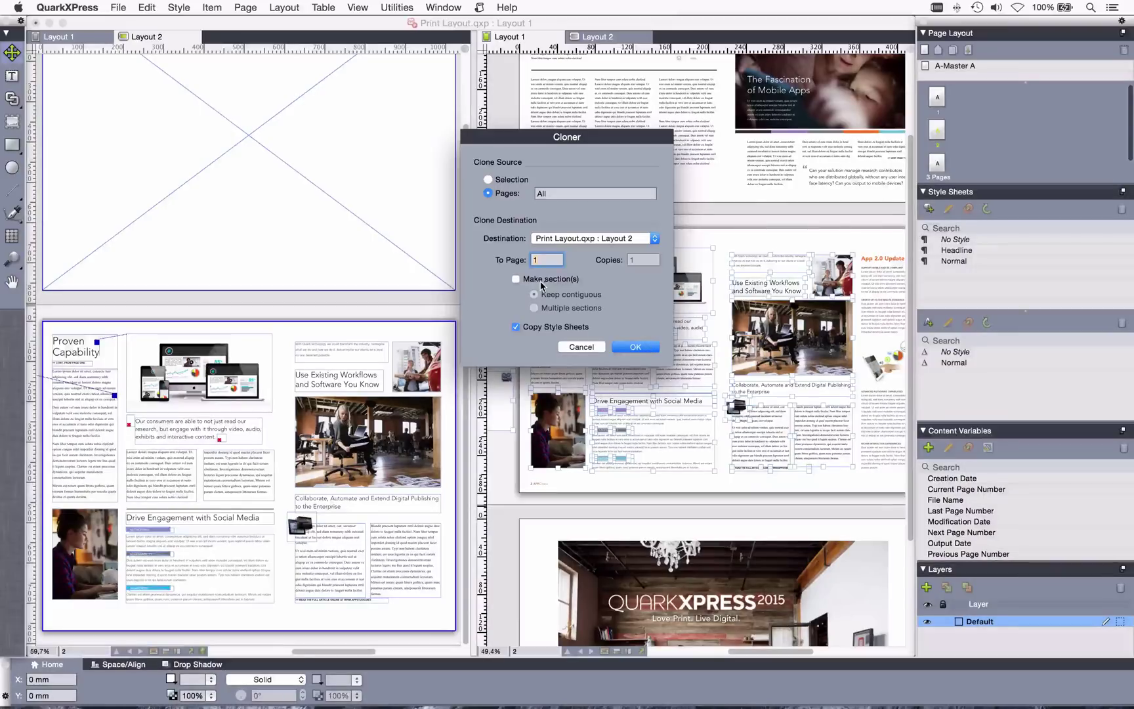
{"action": "left_click", "coordinate": [623, 347]}
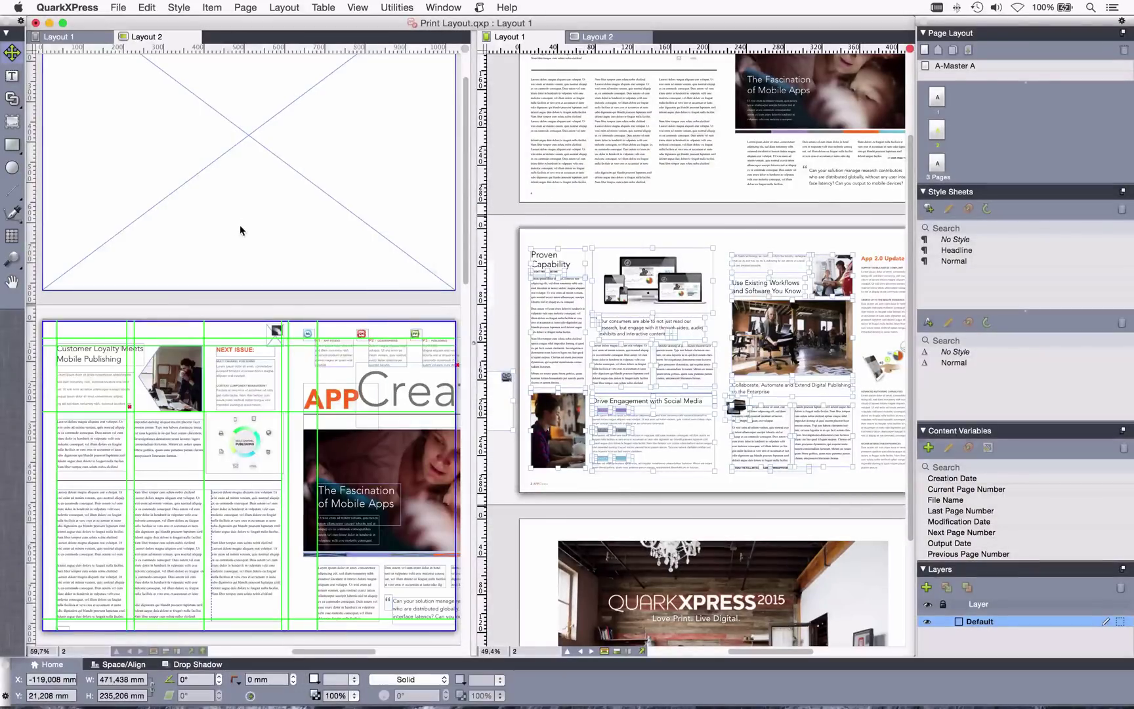
Review the cloned pages throughout Layout 2 to check how the print content sits on the eBook pages
{"action": "scroll", "coordinate": [239, 225], "scroll_direction": "down", "scroll_amount": 10}
{"action": "scroll", "coordinate": [240, 230], "scroll_direction": "down", "scroll_amount": 12}
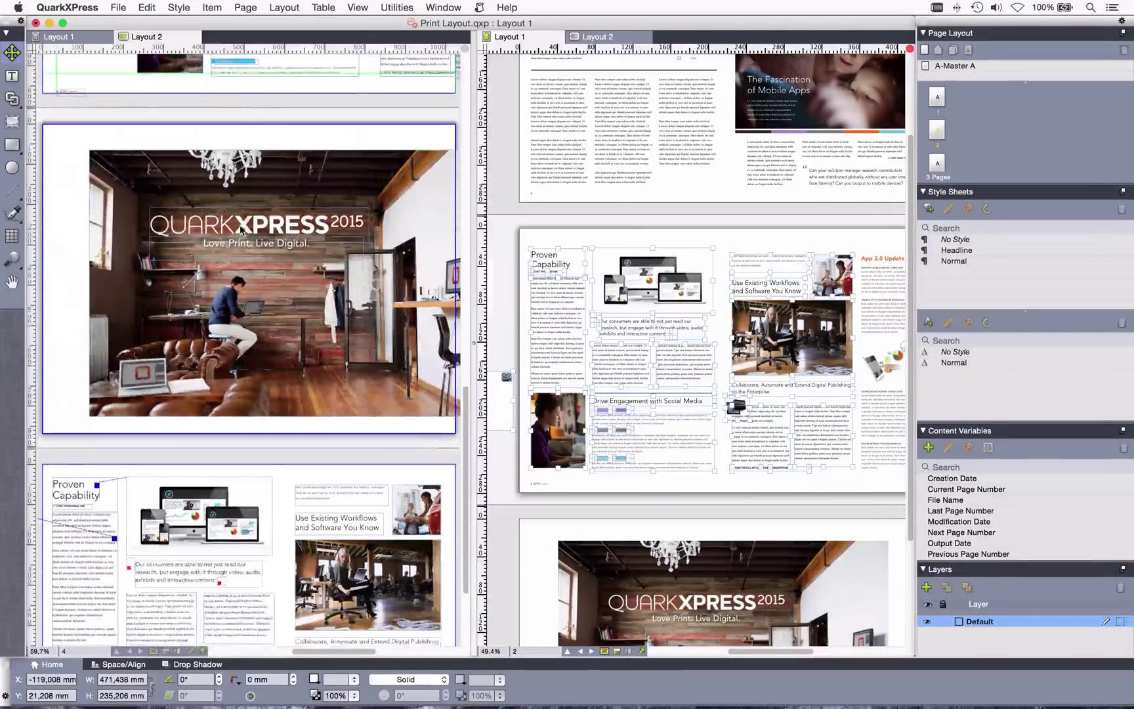
{"action": "scroll", "coordinate": [240, 229], "scroll_direction": "down", "scroll_amount": 4}
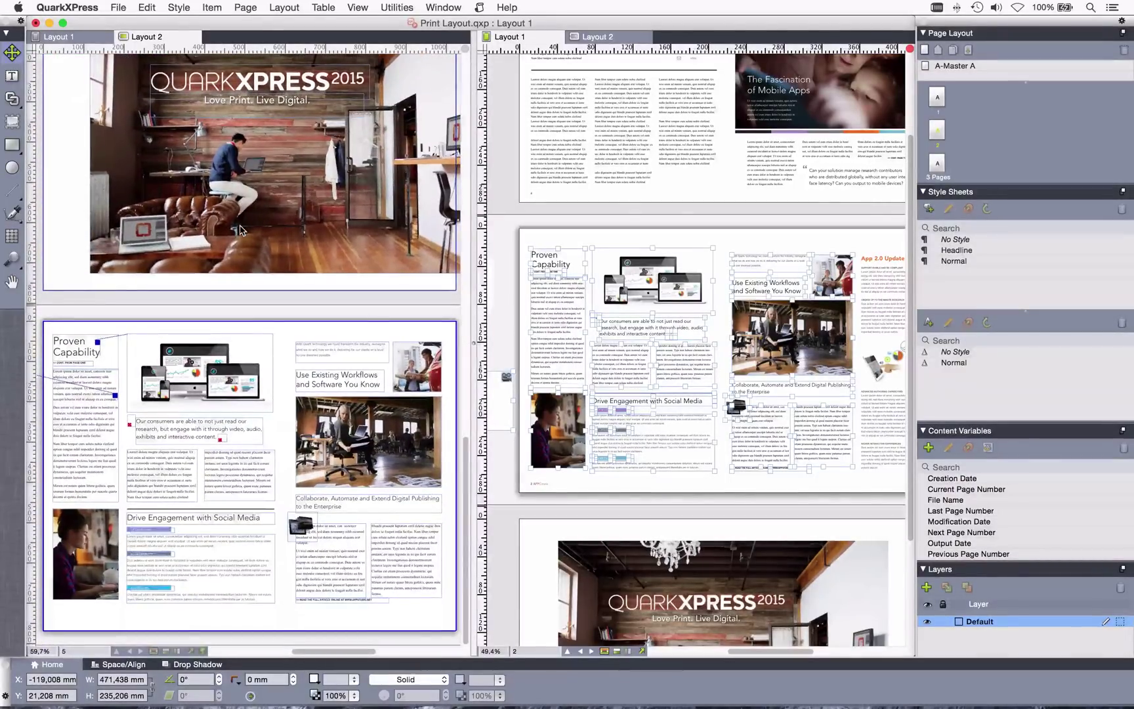
{"action": "scroll", "coordinate": [240, 230], "scroll_direction": "up", "scroll_amount": 12}
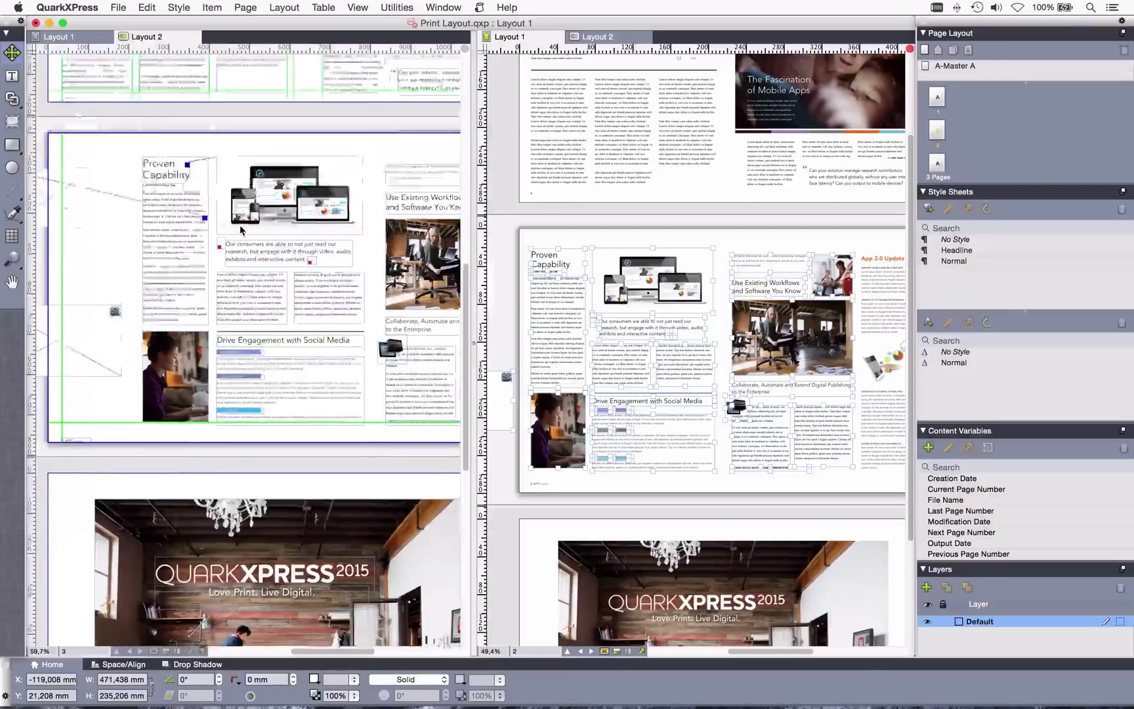
{"action": "scroll", "coordinate": [239, 224], "scroll_direction": "up", "scroll_amount": 10}
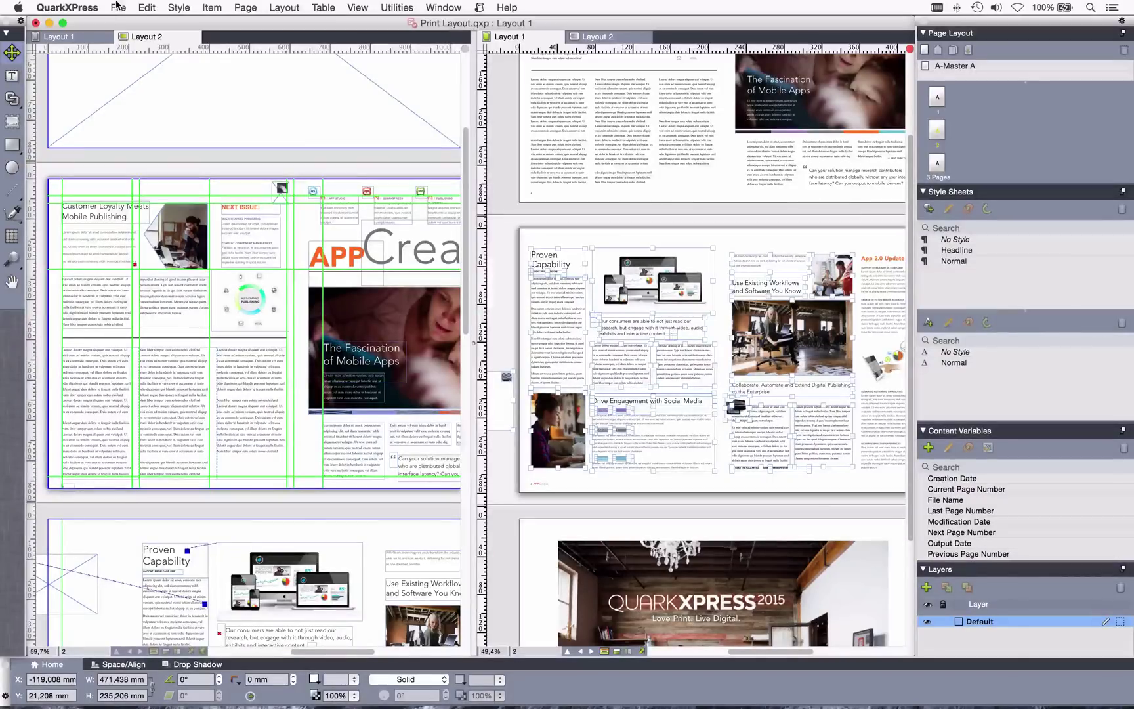
{"action": "scroll", "coordinate": [220, 180], "scroll_direction": "up", "scroll_amount": 5}
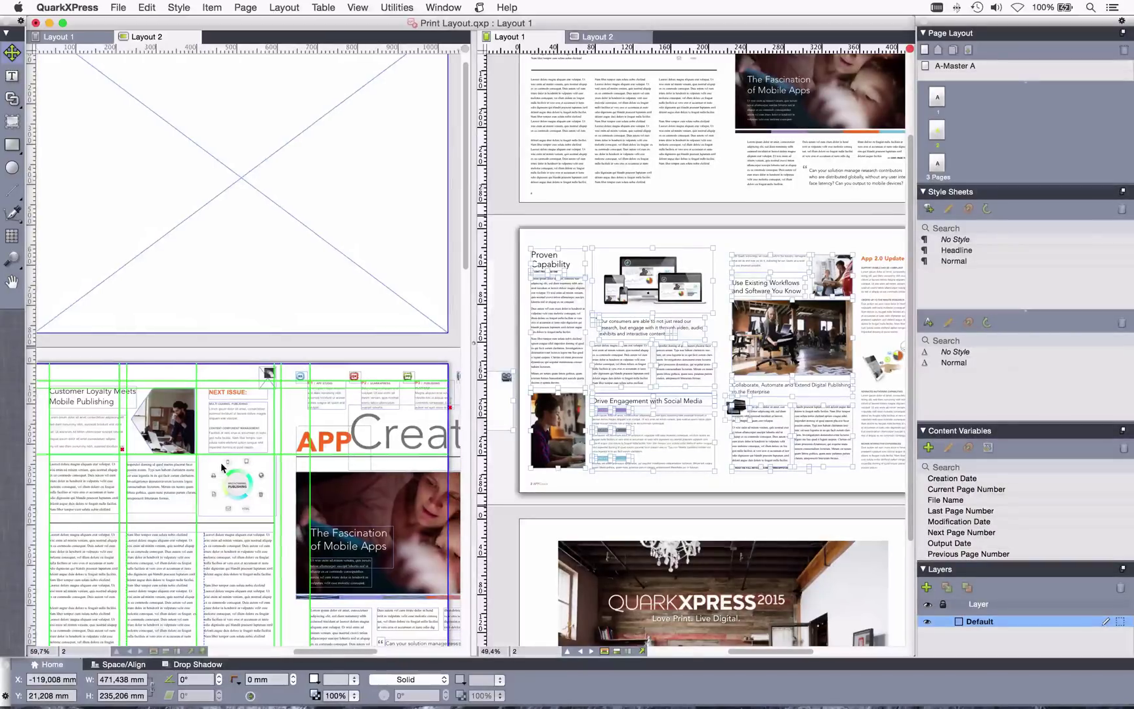
{"action": "scroll", "coordinate": [183, 321], "scroll_direction": "right", "scroll_amount": 3}
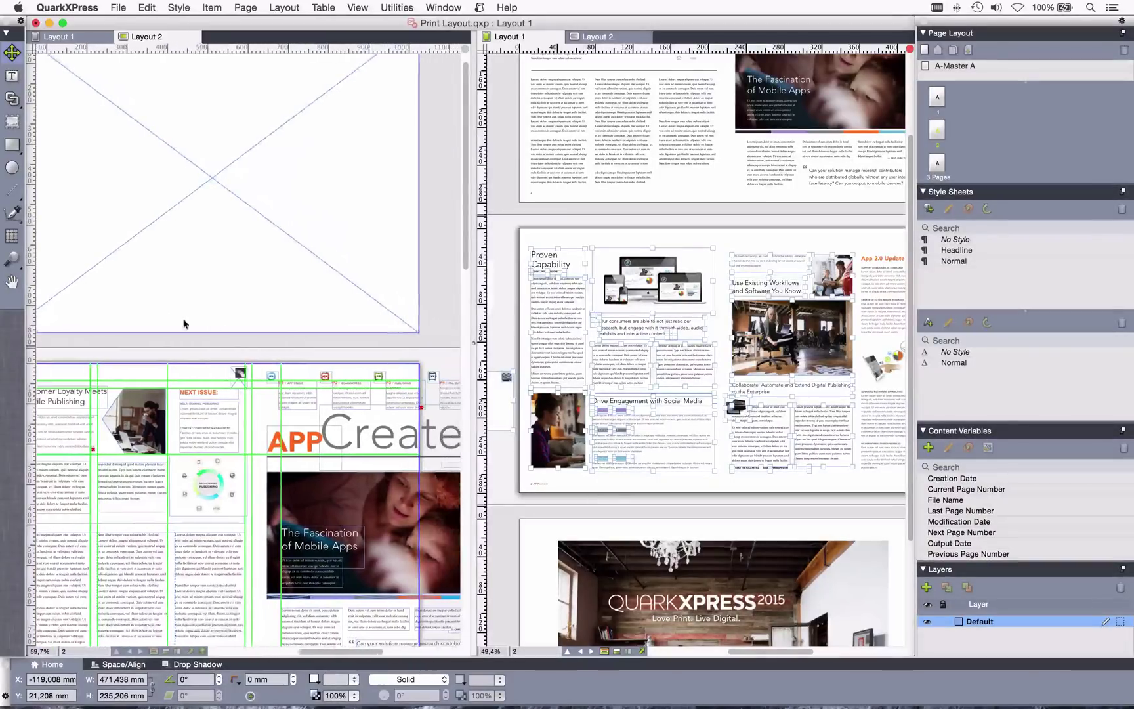
Show Layout 1 in the Layout 2 pane and remove the window split so a single view remains
{"action": "left_click", "coordinate": [71, 44]}
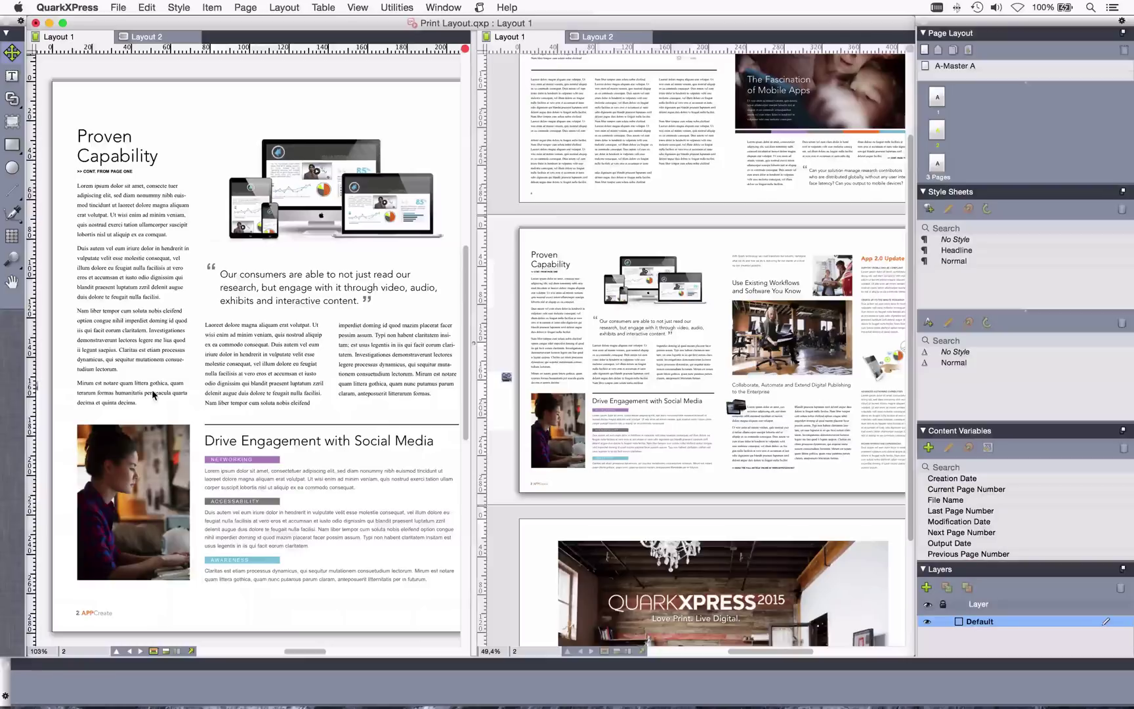
{"action": "scroll", "coordinate": [152, 393], "scroll_direction": "right", "scroll_amount": 5}
{"action": "scroll", "coordinate": [152, 394], "scroll_direction": "left", "scroll_amount": 2}
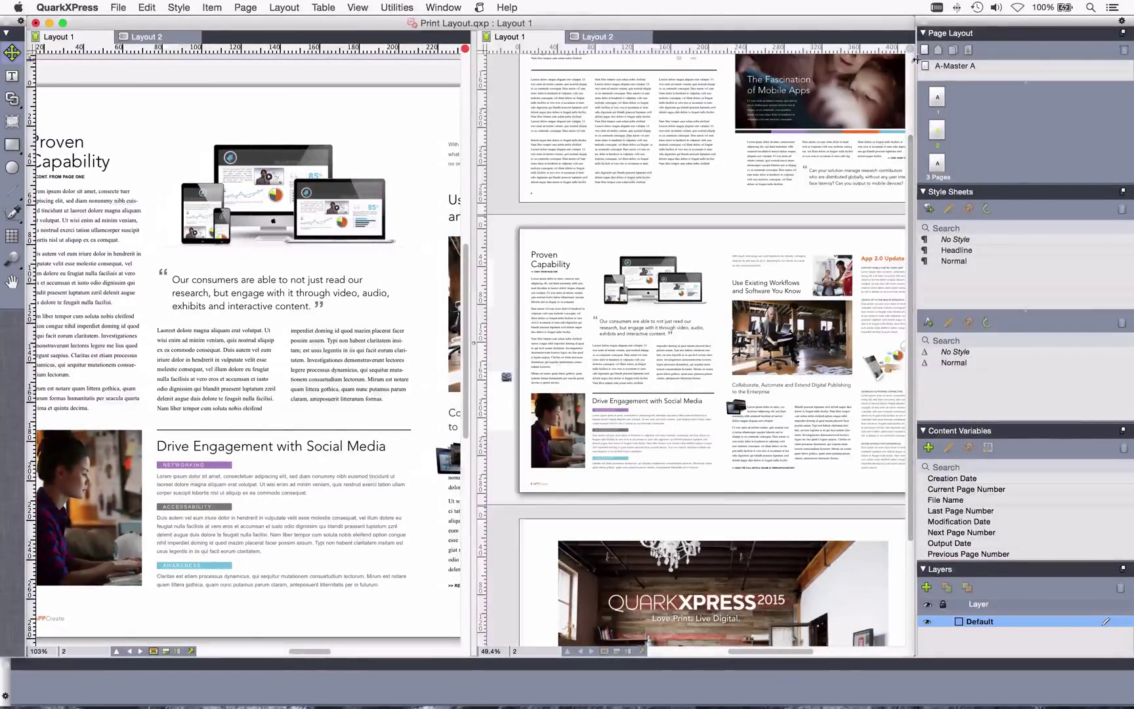
{"action": "left_click", "coordinate": [910, 49]}
{"action": "scroll", "coordinate": [461, 210], "scroll_direction": "left", "scroll_amount": 3}
{"action": "scroll", "coordinate": [462, 210], "scroll_direction": "left", "scroll_amount": 2}
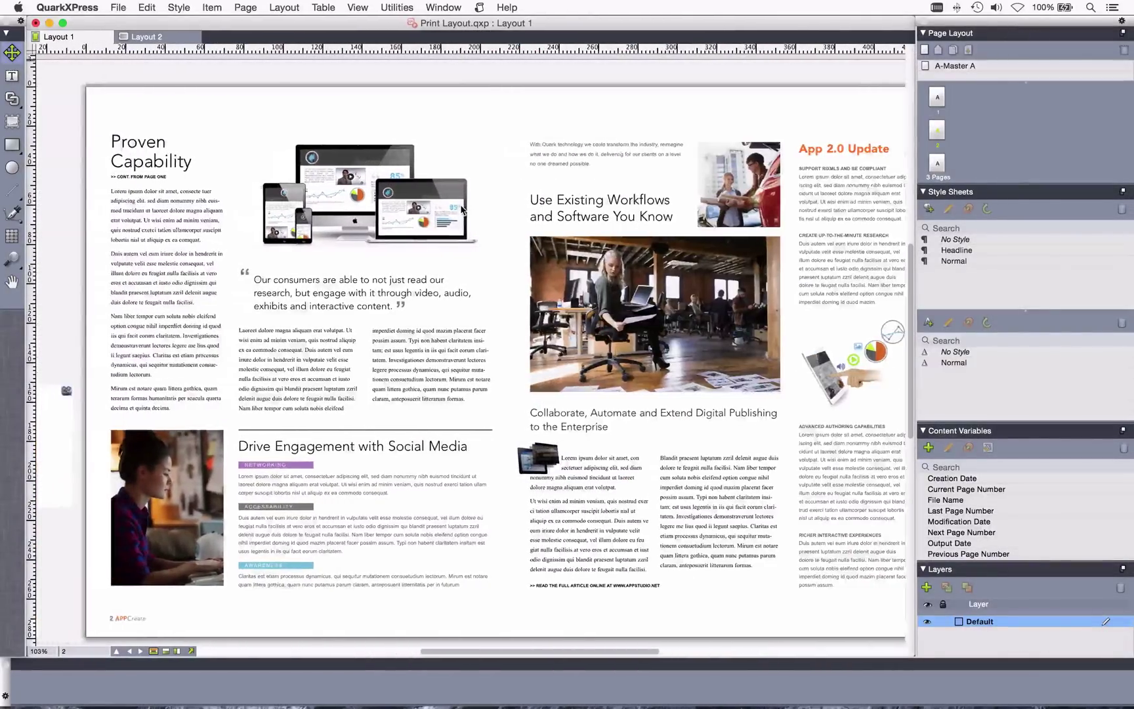
Display the Reflow Tagging palette and place it over the Layout 1 spread
{"action": "left_click", "coordinate": [444, 7]}
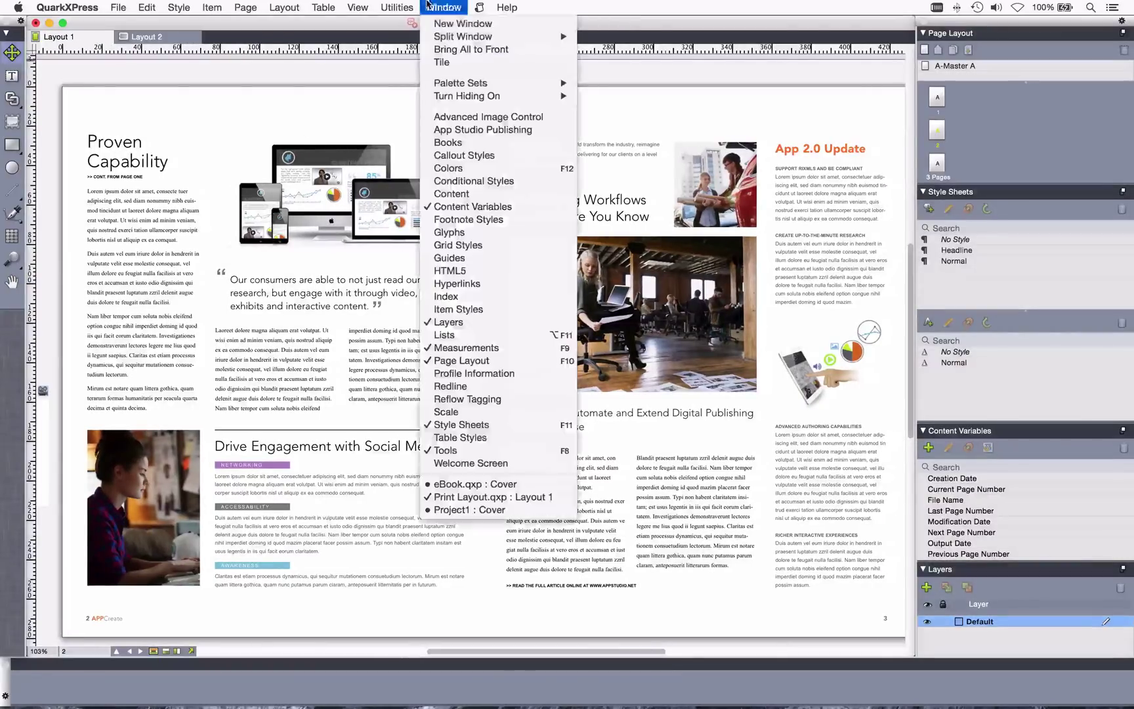
{"action": "left_click", "coordinate": [505, 399]}
{"action": "left_click_drag", "start_coordinate": [1038, 26], "coordinate": [807, 137]}
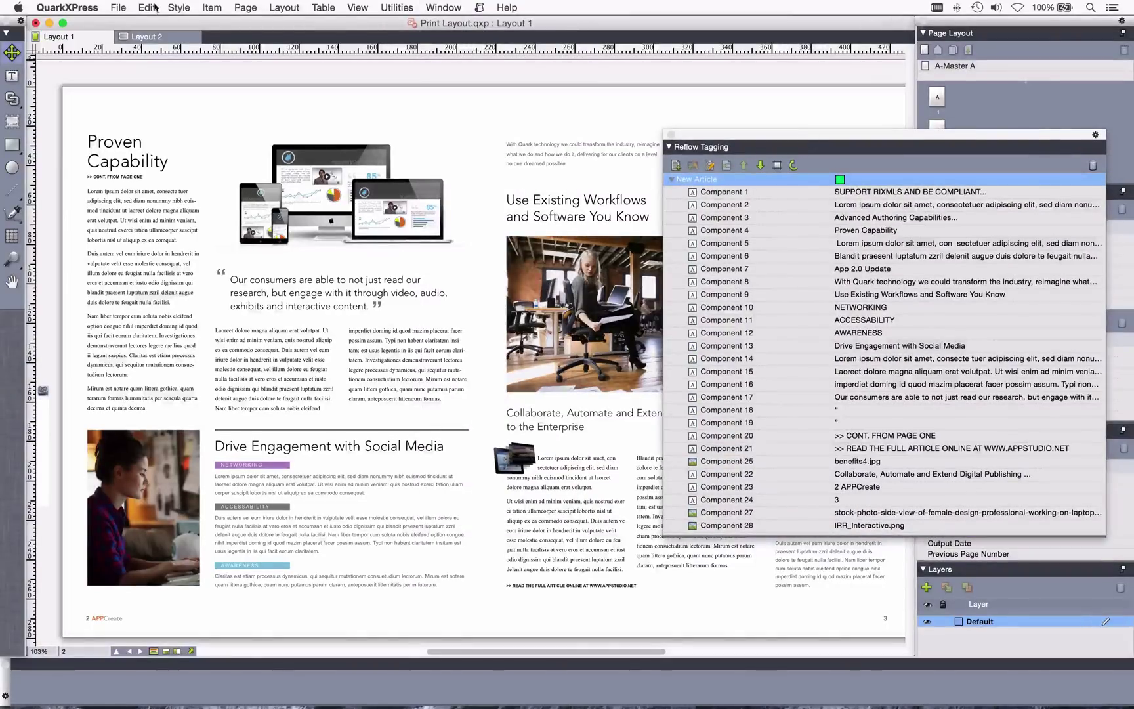
Start exporting Layout 1 for Kindle and locate the kindlegen utility in the KindleGen_Mac_i386_v2_9 folder
{"action": "left_click", "coordinate": [122, 7]}
{"action": "mouse_move", "coordinate": [159, 169]}
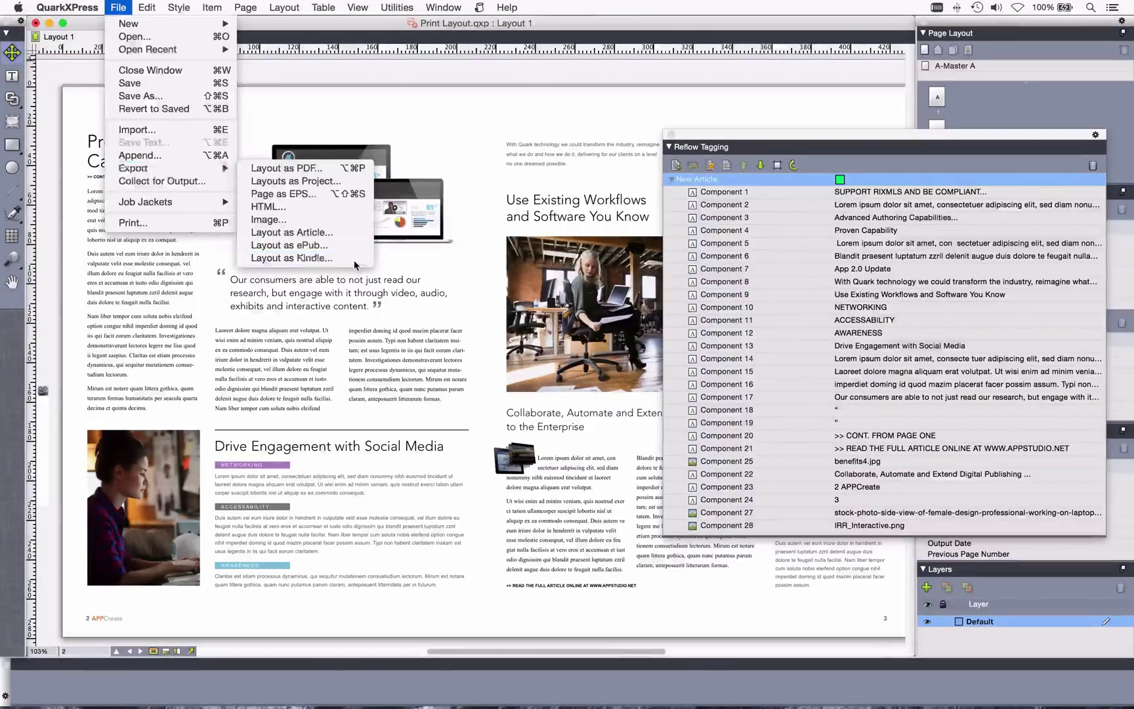
{"action": "left_click", "coordinate": [316, 258]}
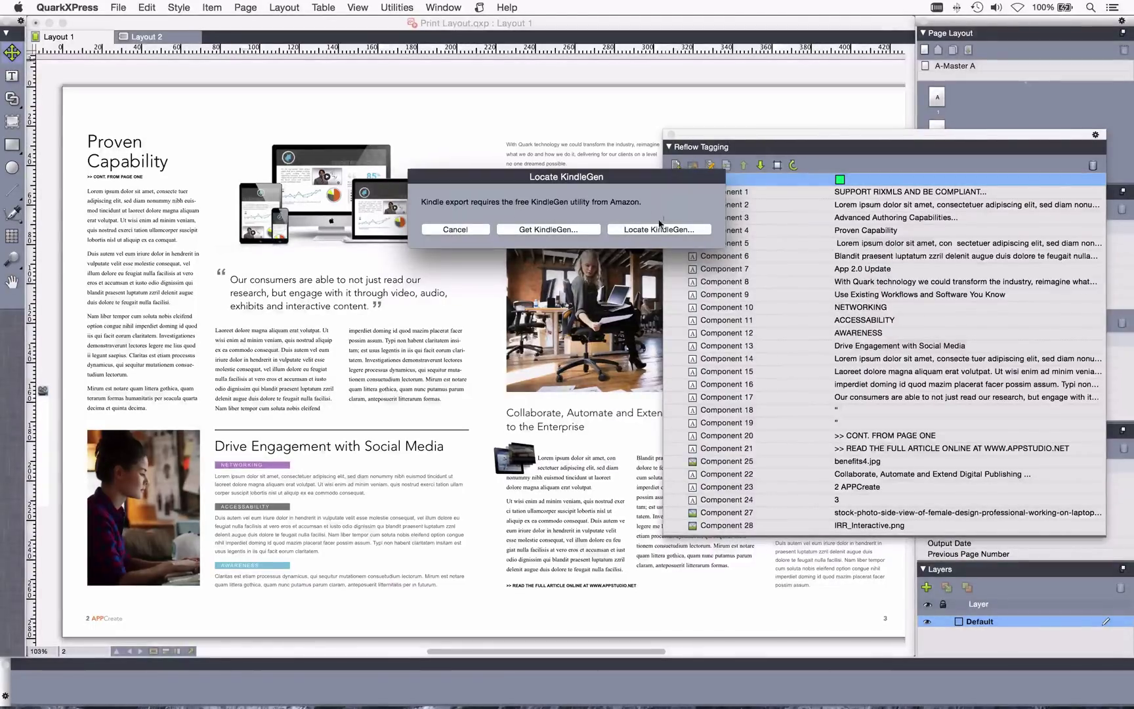
{"action": "left_click", "coordinate": [578, 230]}
{"action": "left_click", "coordinate": [636, 229]}
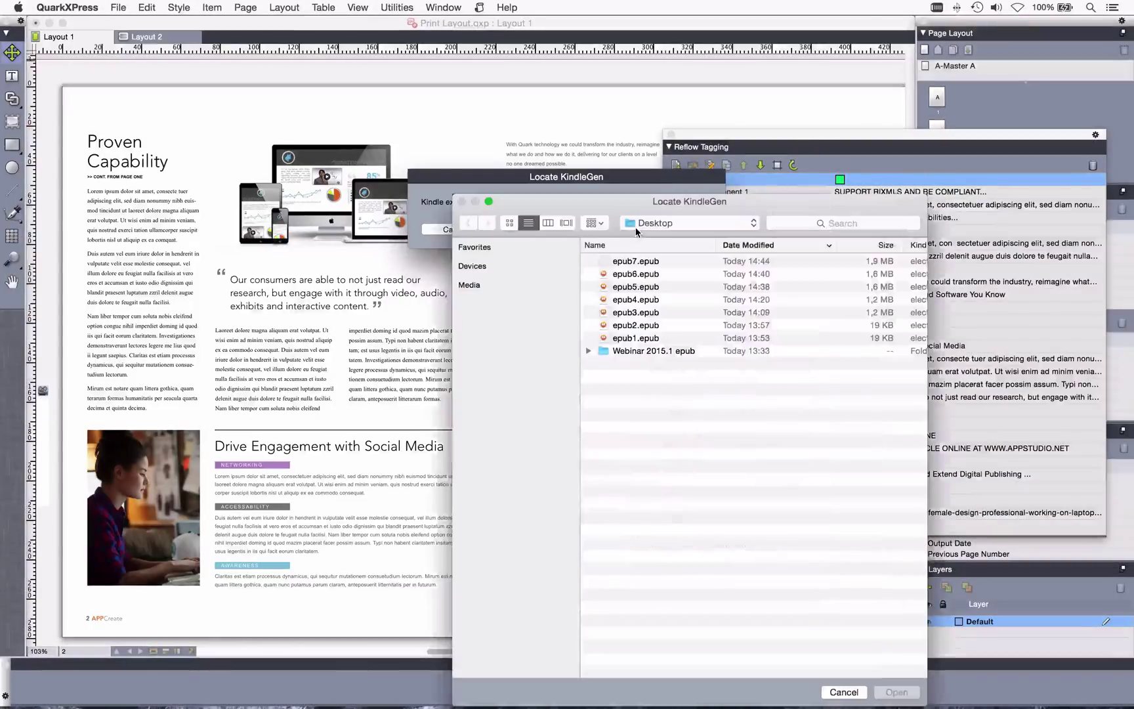
{"action": "left_click_drag", "start_coordinate": [761, 212], "coordinate": [722, 299]}
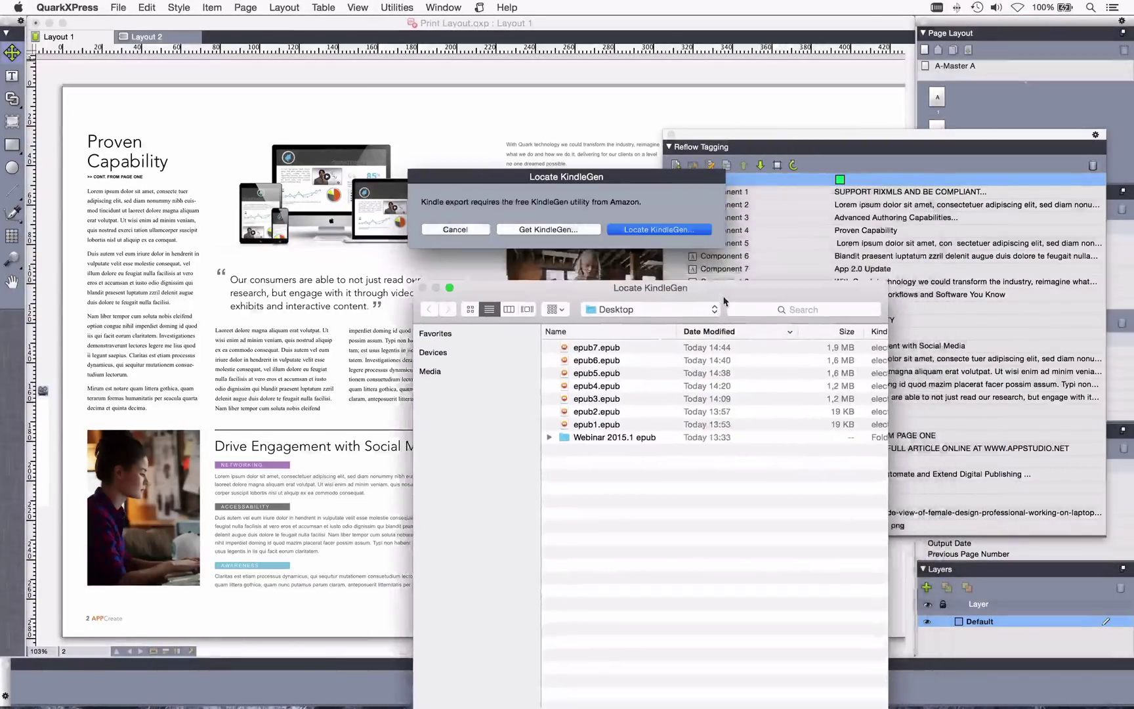
{"action": "left_click", "coordinate": [780, 313]}
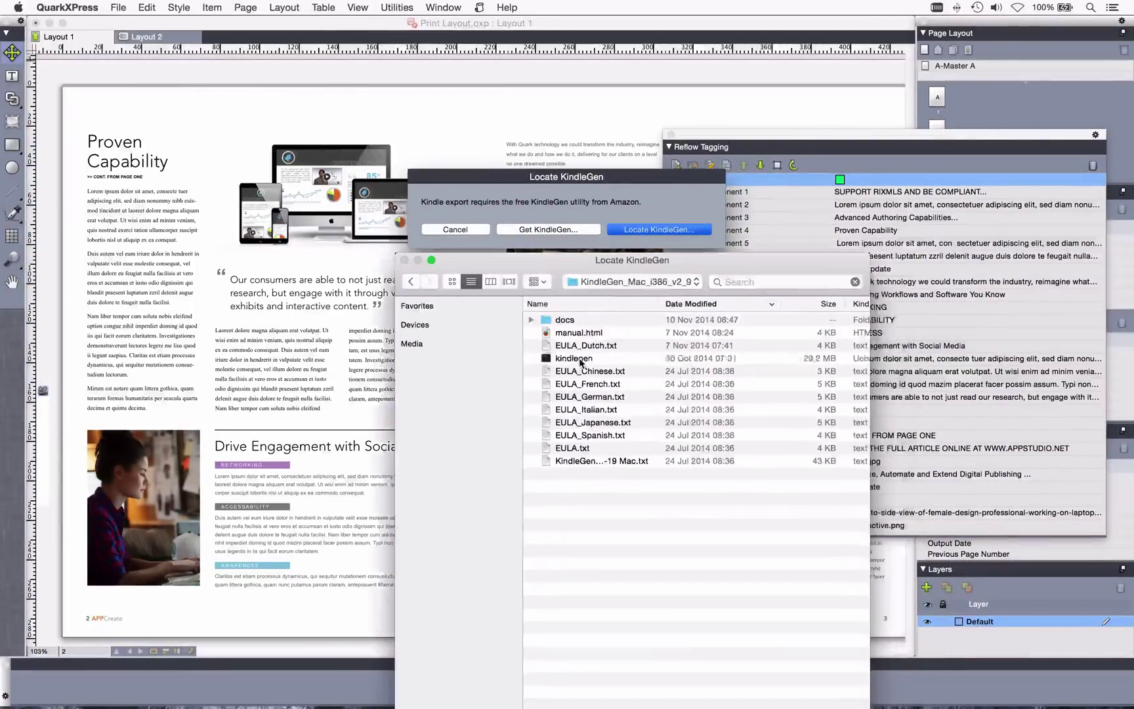
{"action": "left_click", "coordinate": [579, 359]}
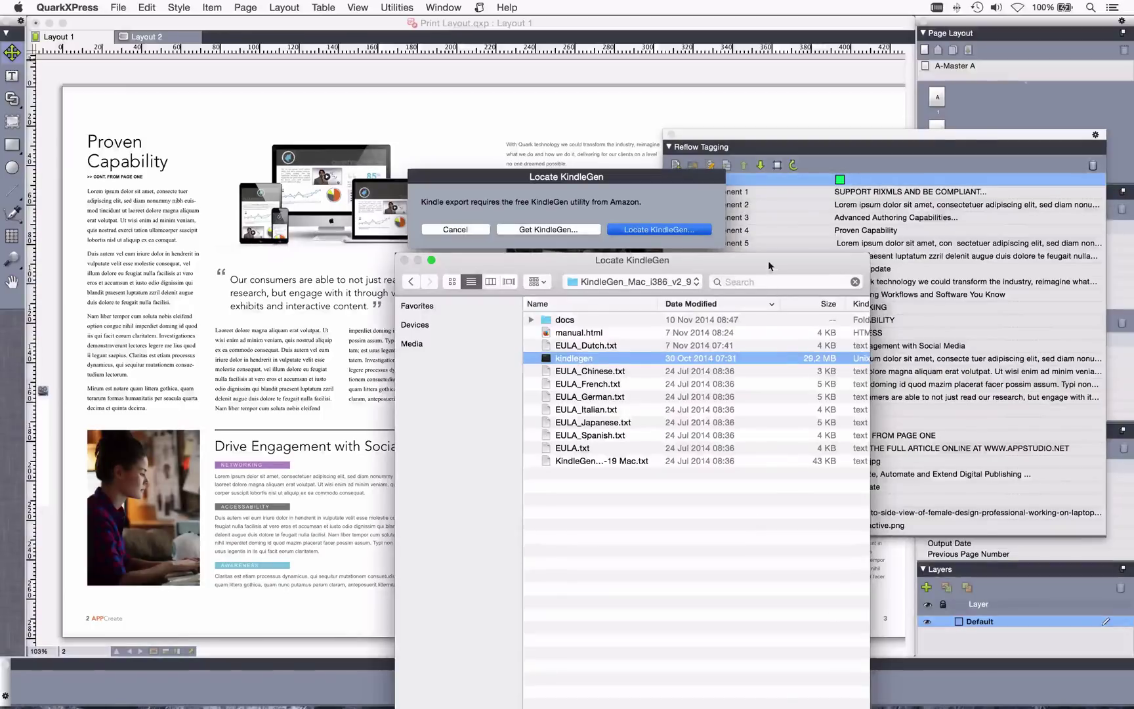
{"action": "left_click", "coordinate": [944, 613]}
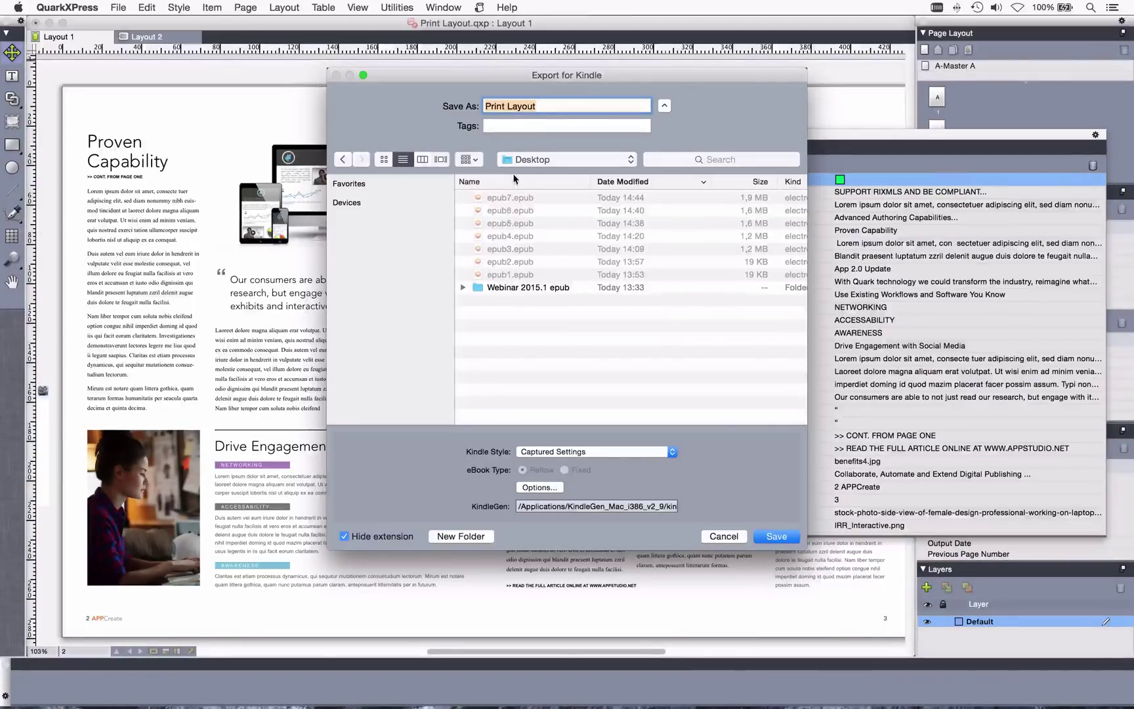
Save the Kindle export on the Desktop as "kindle" and allow the fonts to be collected
{"action": "type", "text": "kinl"}
{"action": "key", "text": "BackSpace"}
{"action": "type", "text": "dle"}
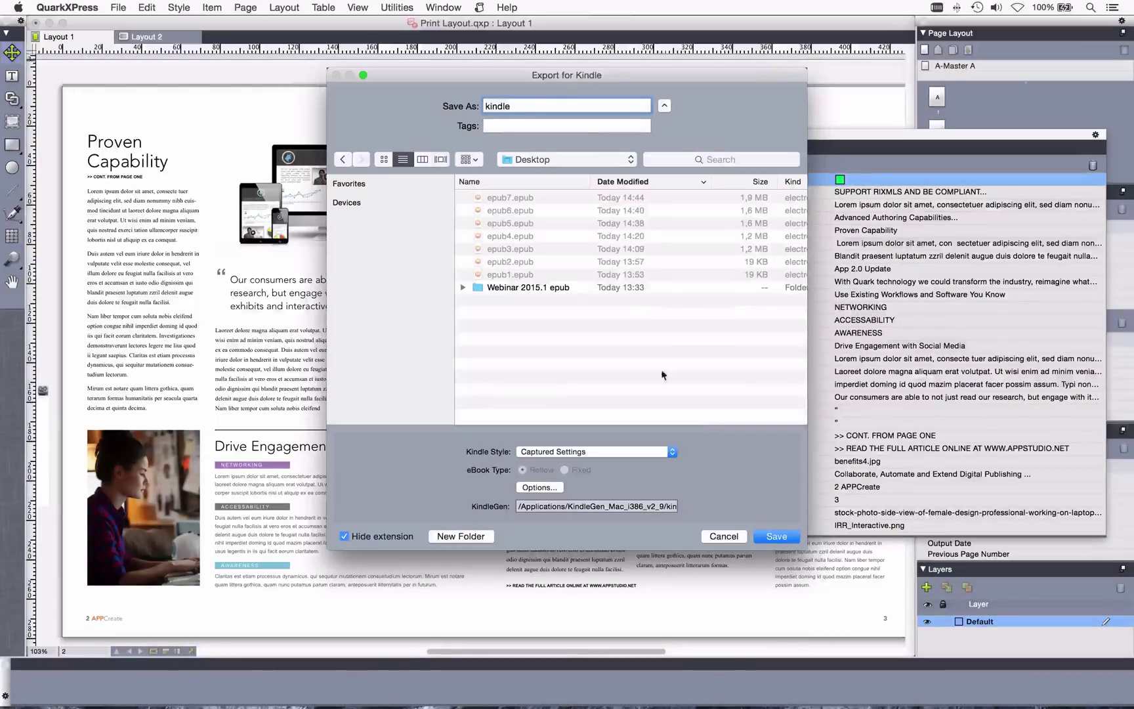
{"action": "left_click", "coordinate": [771, 536]}
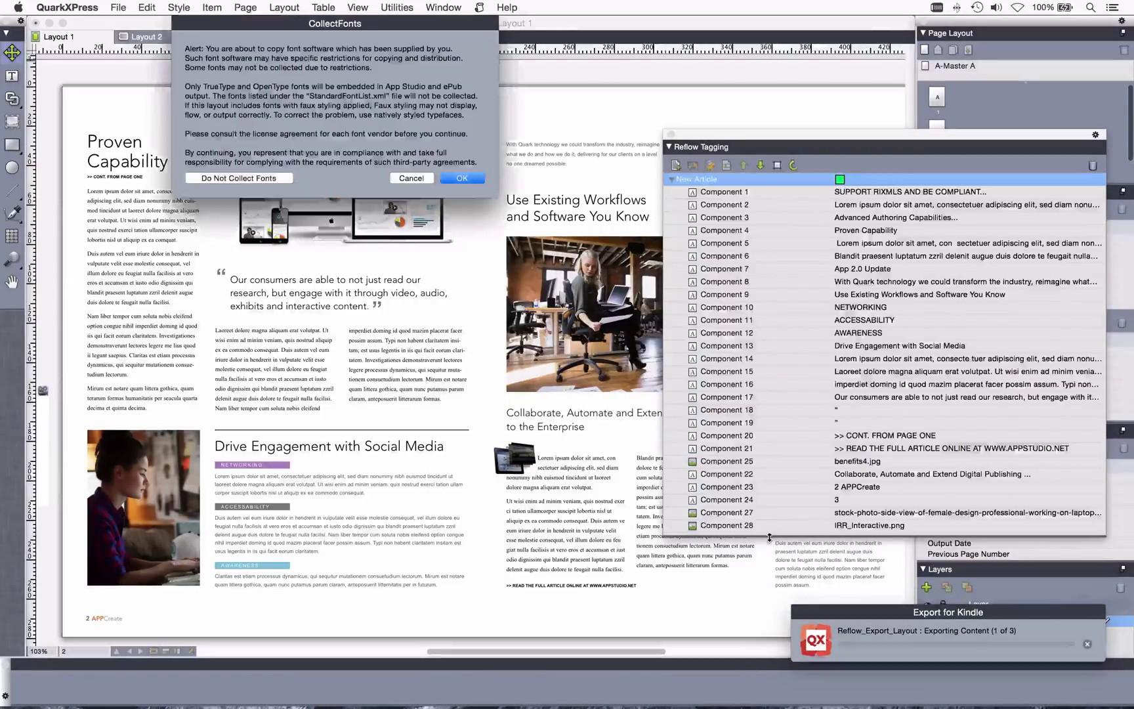
{"action": "left_click", "coordinate": [479, 183]}
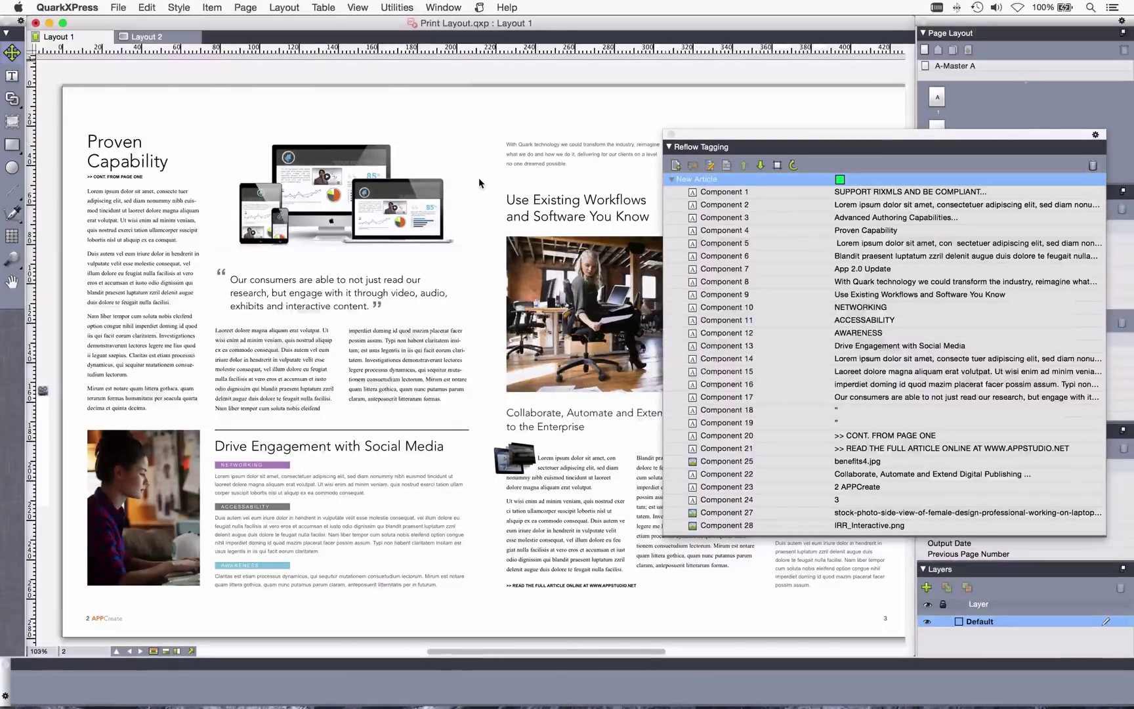
Switch to Finder and open kindle.mobi from the Desktop in the Kindle app
{"action": "key", "text": "super+Tab"}
{"action": "key", "text": "super+Tab"}
{"action": "key", "text": "super+Tab"}
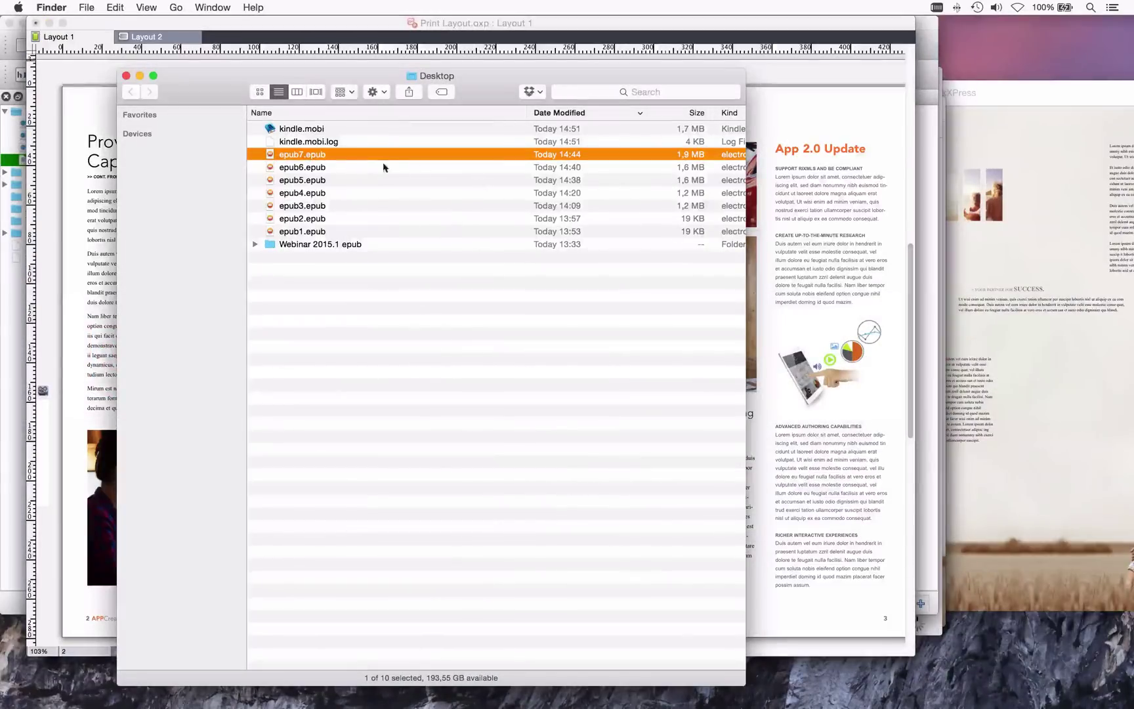
{"action": "left_click", "coordinate": [293, 130]}
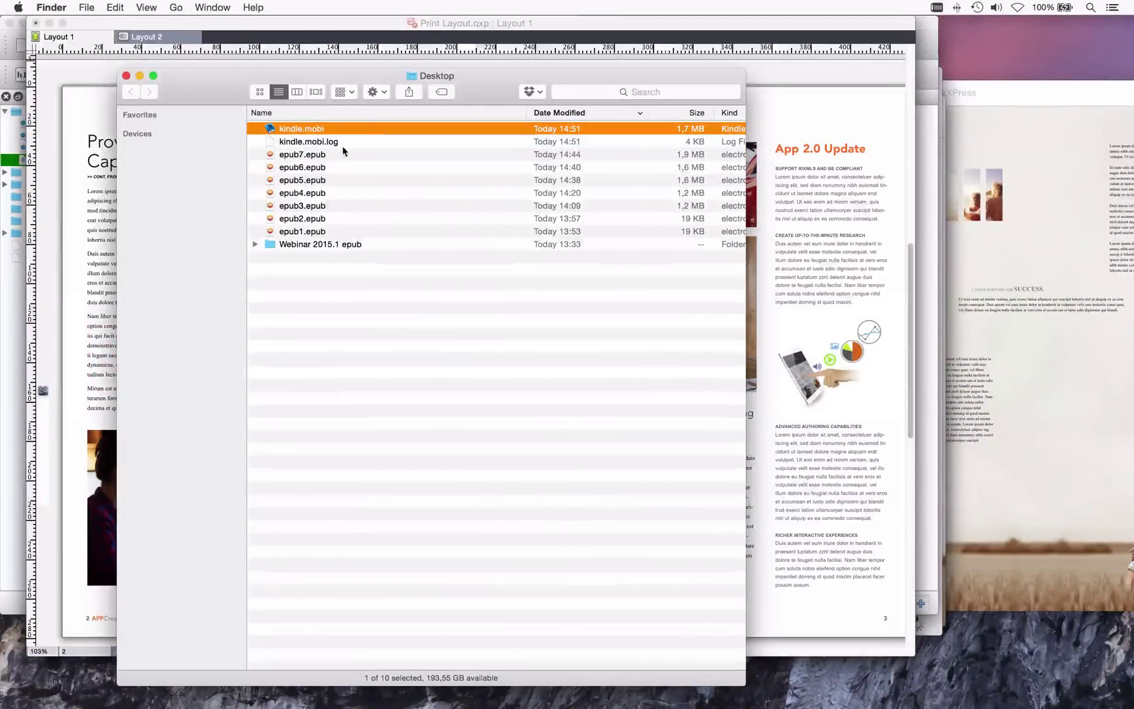
{"action": "double_click", "coordinate": [272, 129]}
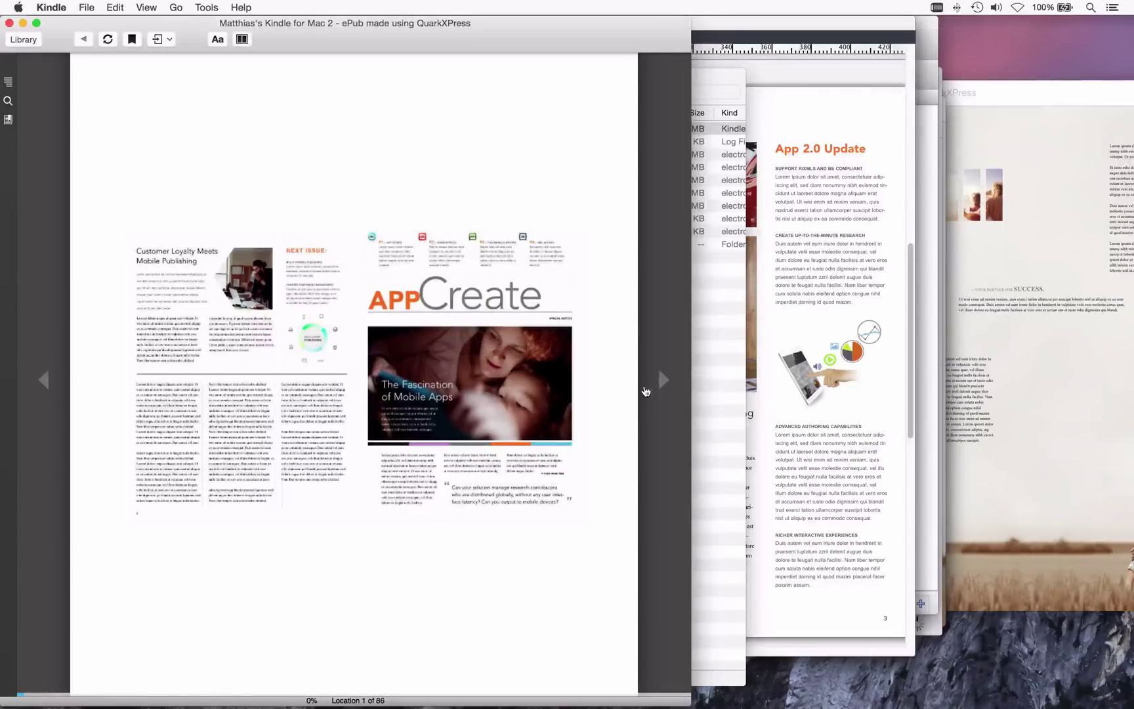
Page through the exported book, examining its cover, contents page and reflowed article text and images
{"action": "left_click", "coordinate": [658, 387]}
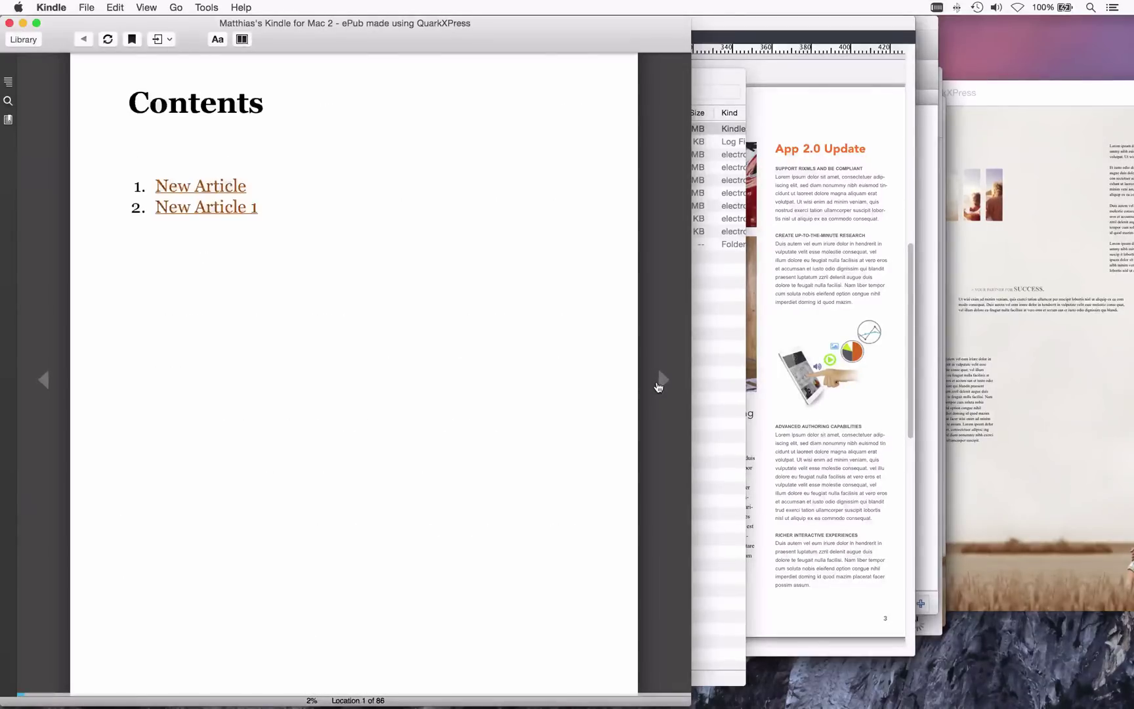
{"action": "left_click", "coordinate": [659, 386]}
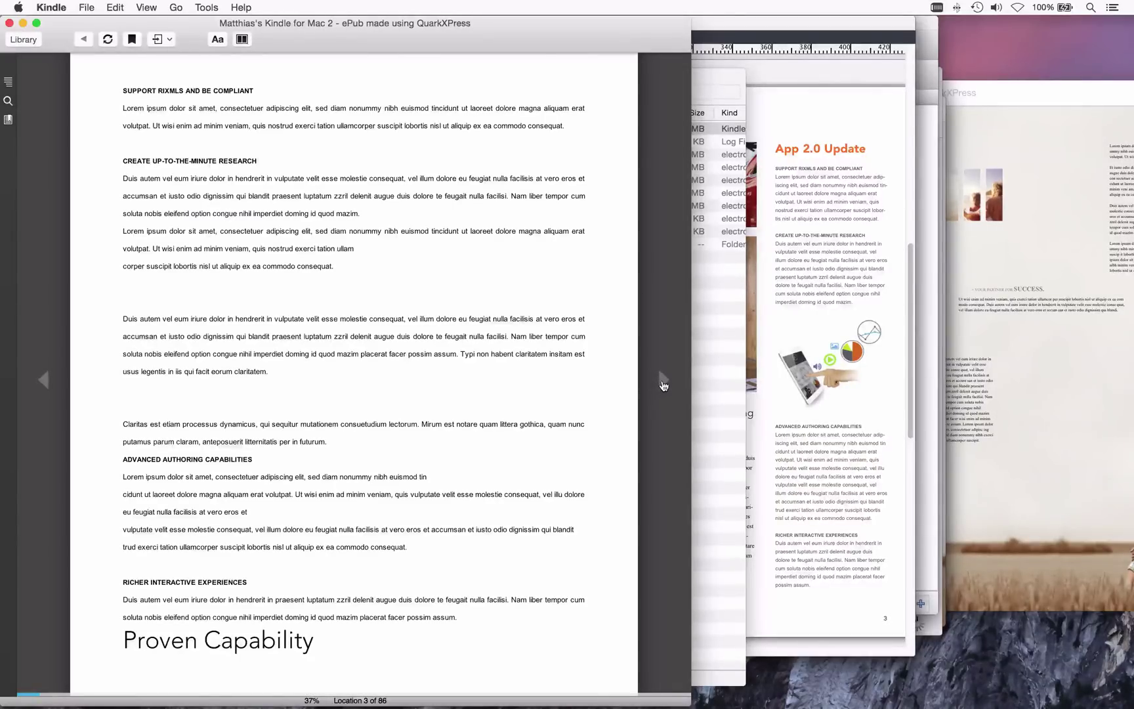
{"action": "left_click", "coordinate": [662, 386]}
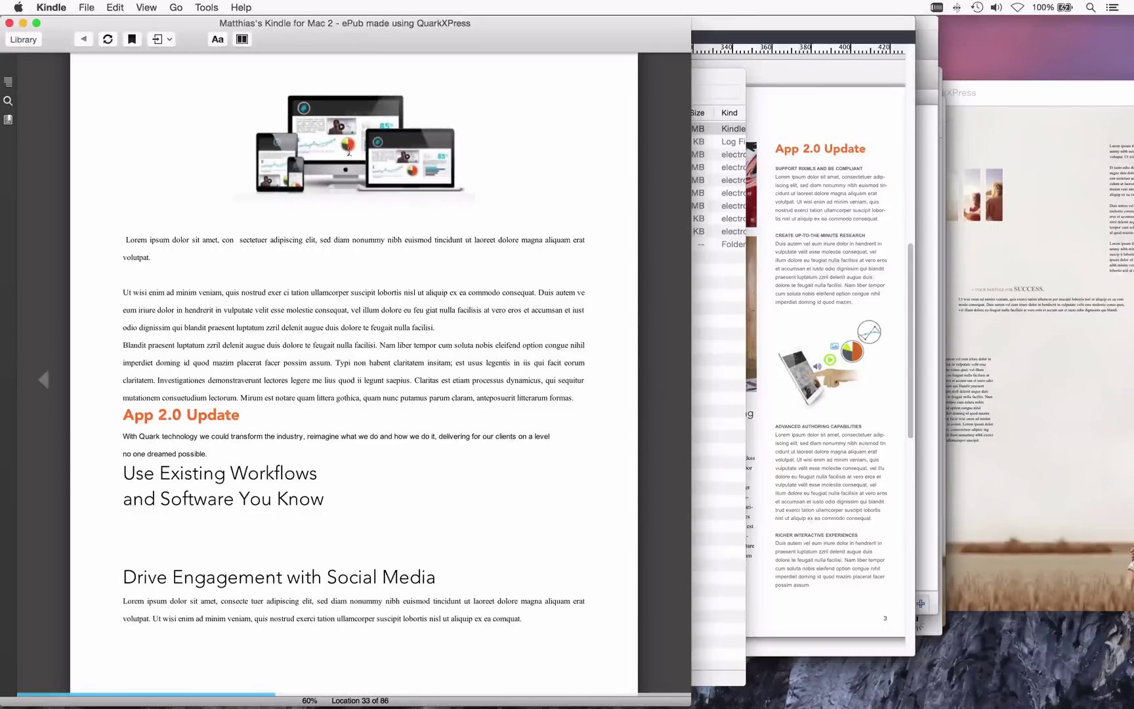
{"action": "left_click", "coordinate": [51, 387]}
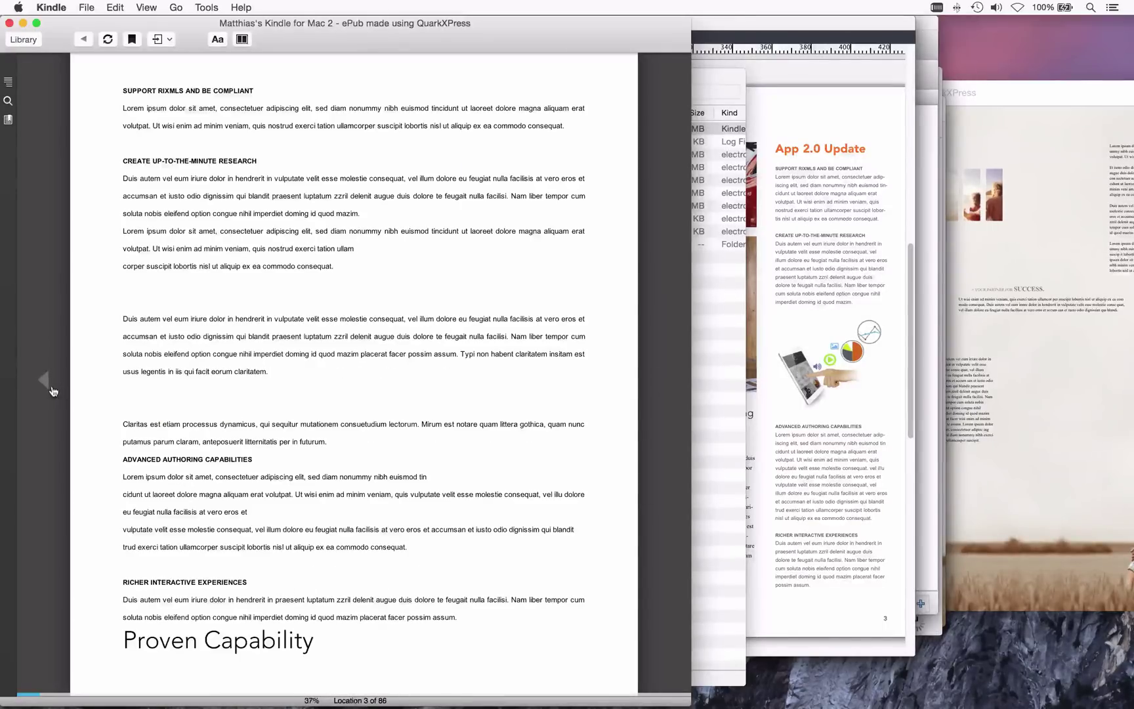
Return to the book's contents page and enlarge the reading font size in the display options
{"action": "left_click", "coordinate": [176, 8]}
{"action": "left_click", "coordinate": [204, 23]}
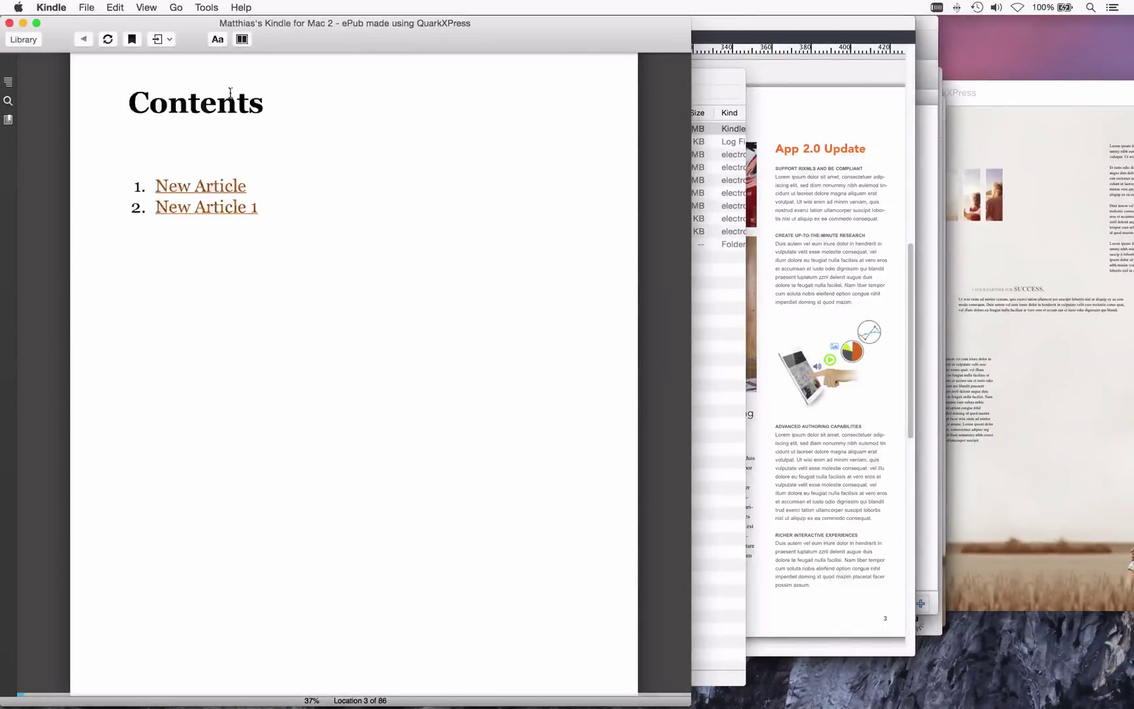
{"action": "left_click", "coordinate": [218, 39]}
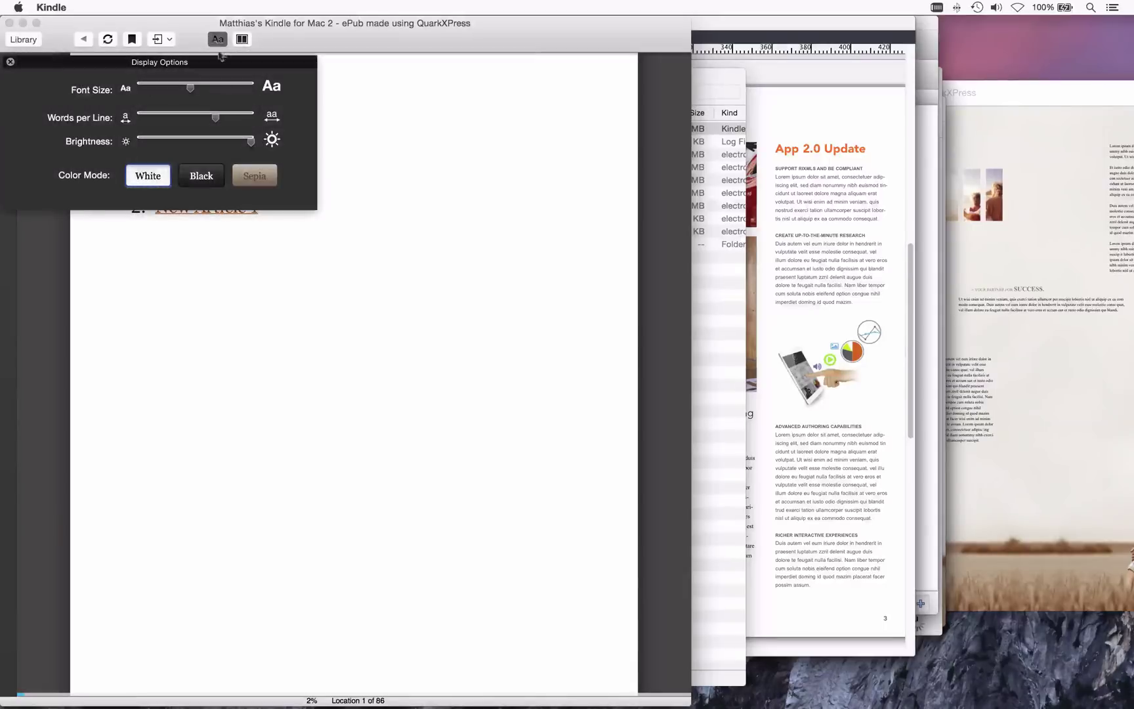
{"action": "left_click_drag", "start_coordinate": [190, 87], "coordinate": [210, 87]}
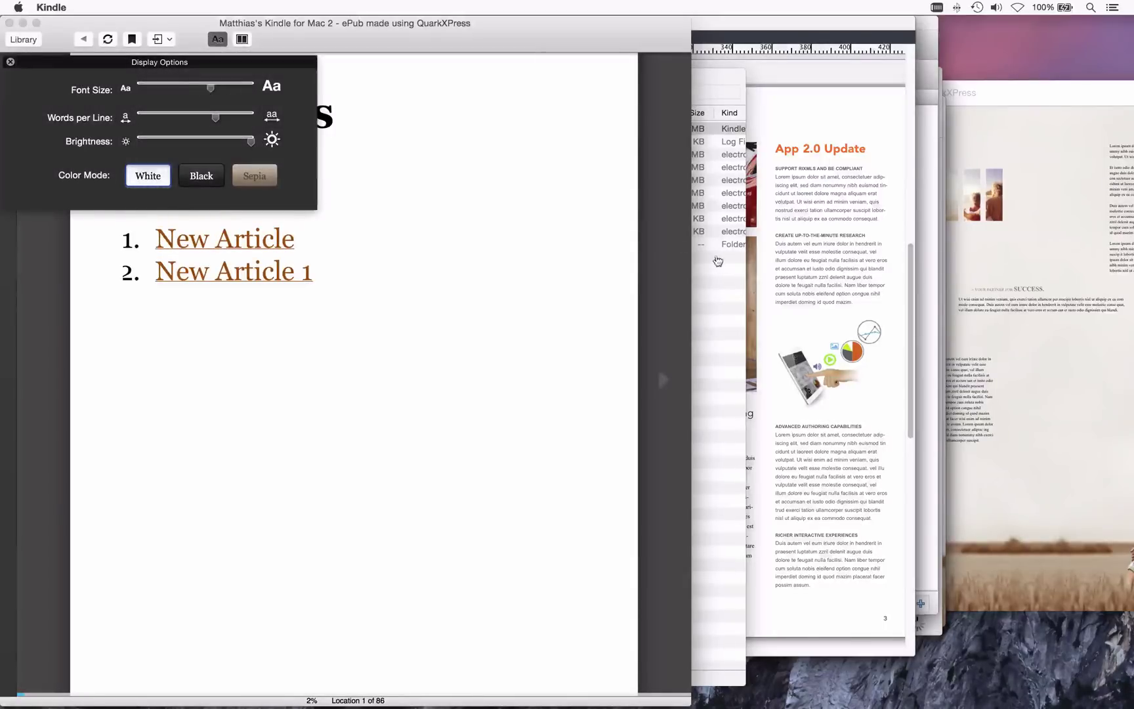
Page forward from the contents to the final photo page, examining how text and images reflow, and dismiss the display options
{"action": "left_click", "coordinate": [665, 387]}
{"action": "left_click", "coordinate": [665, 387]}
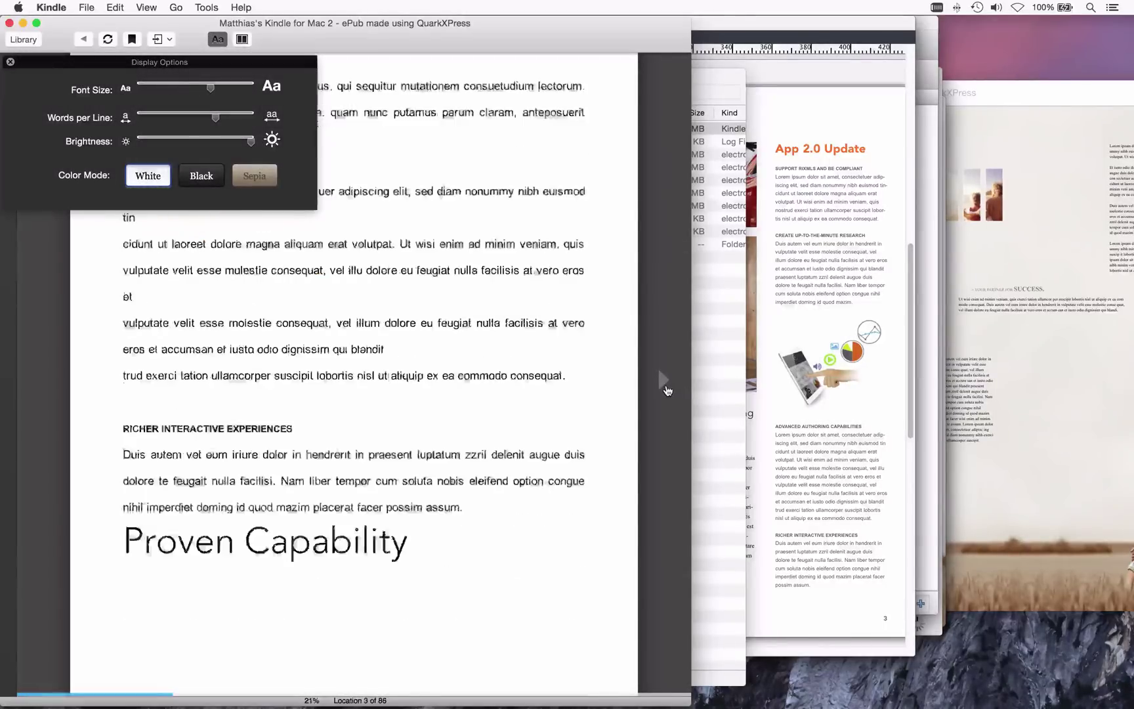
{"action": "left_click", "coordinate": [665, 387]}
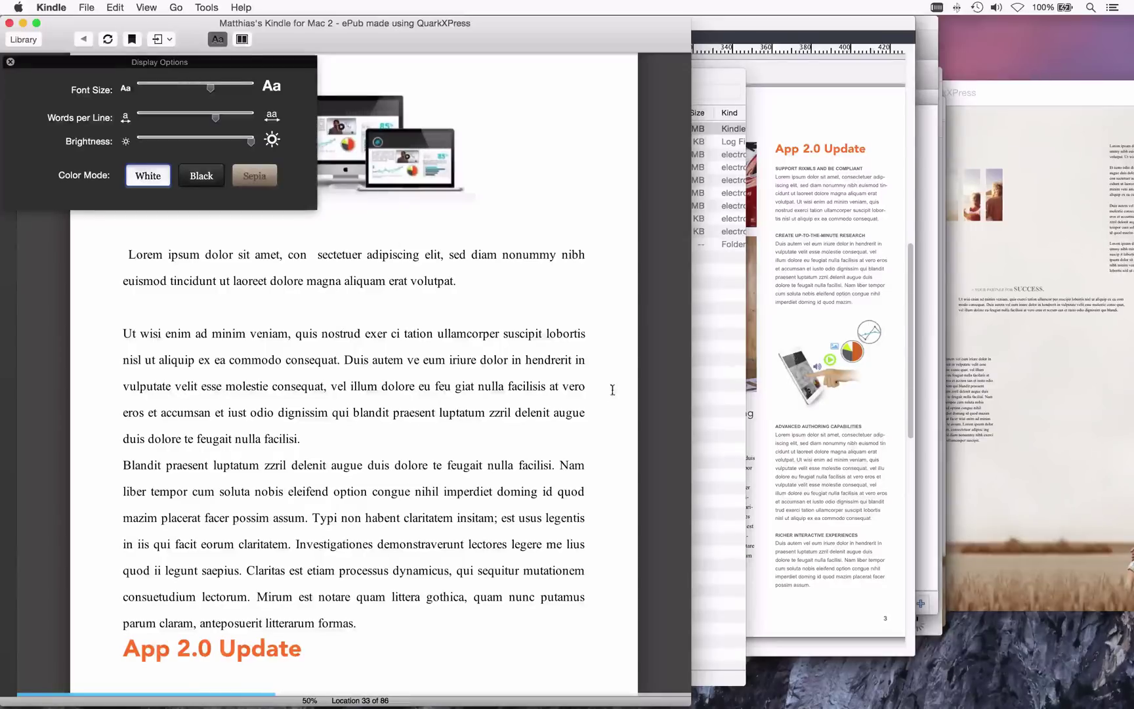
{"action": "left_click", "coordinate": [665, 379]}
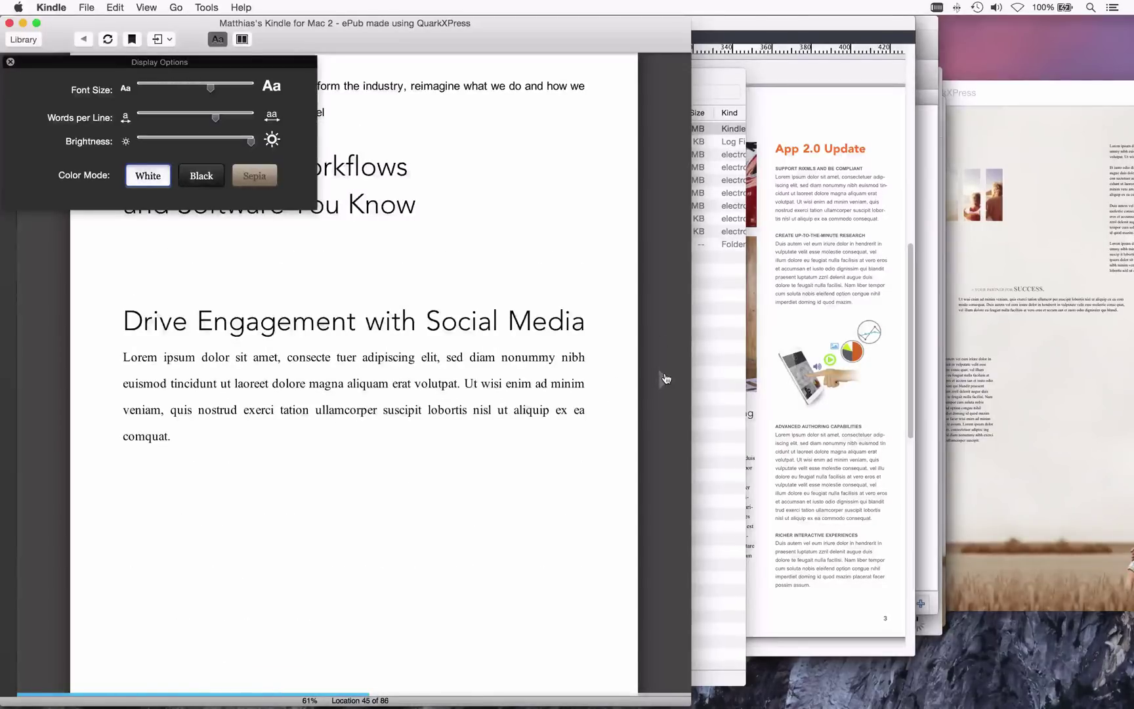
{"action": "left_click", "coordinate": [666, 379]}
{"action": "left_click", "coordinate": [666, 379]}
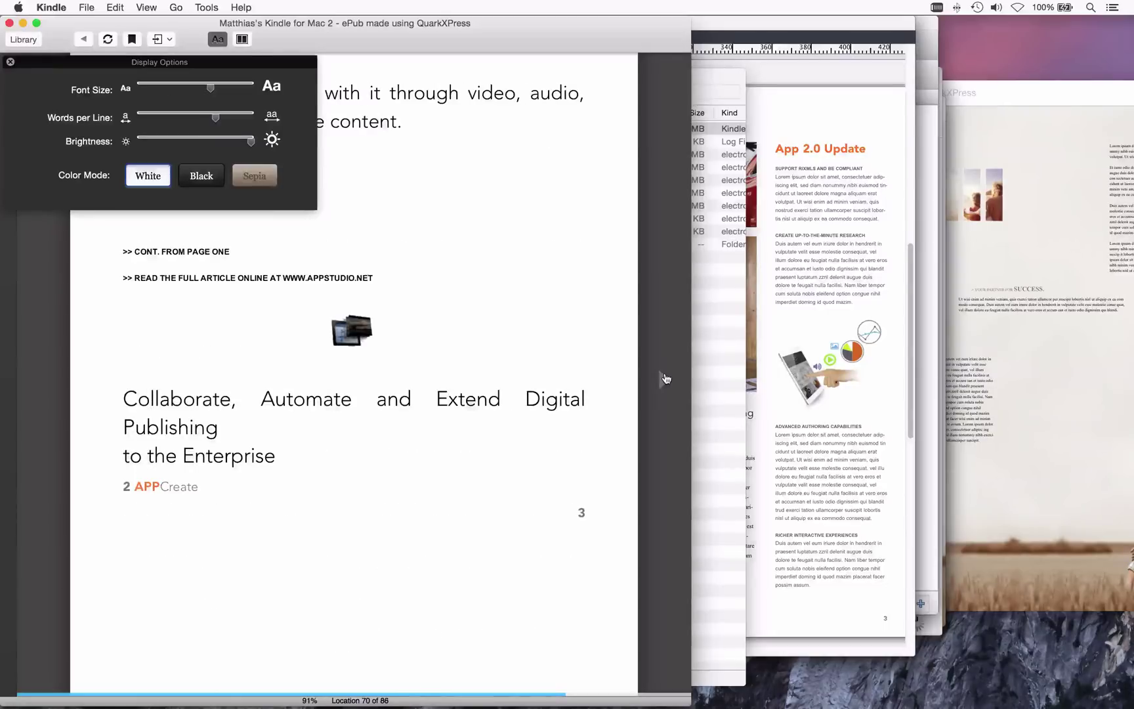
{"action": "left_click", "coordinate": [665, 378]}
{"action": "left_click", "coordinate": [666, 378]}
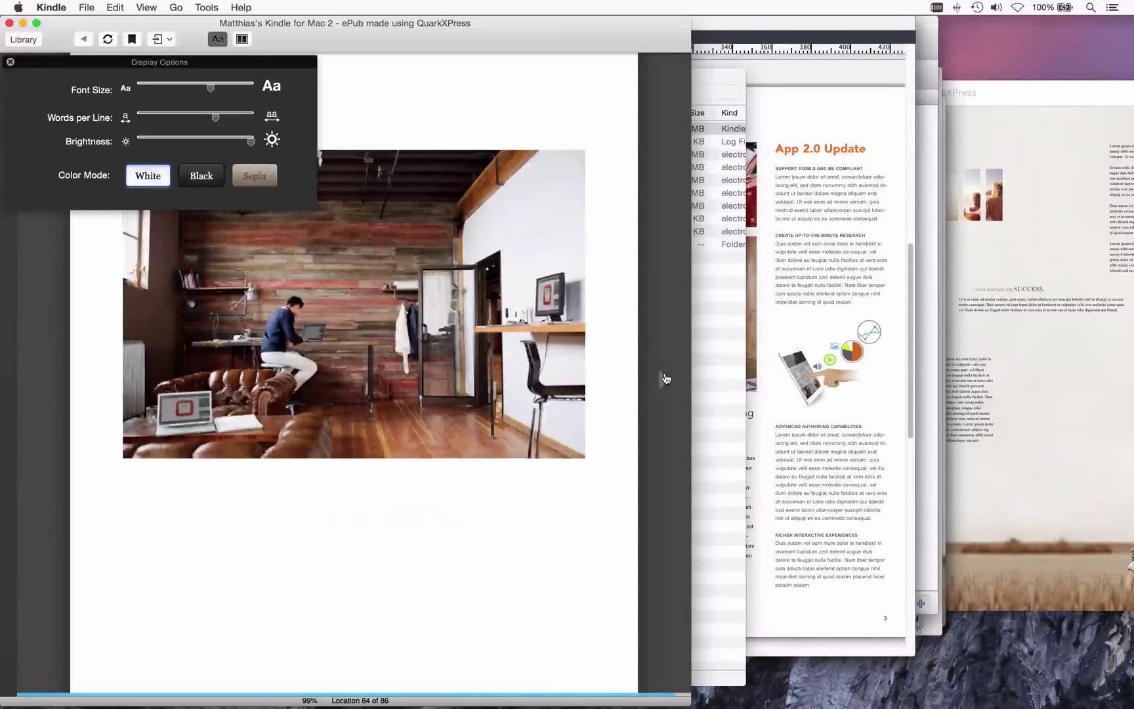
{"action": "key", "text": "Escape"}
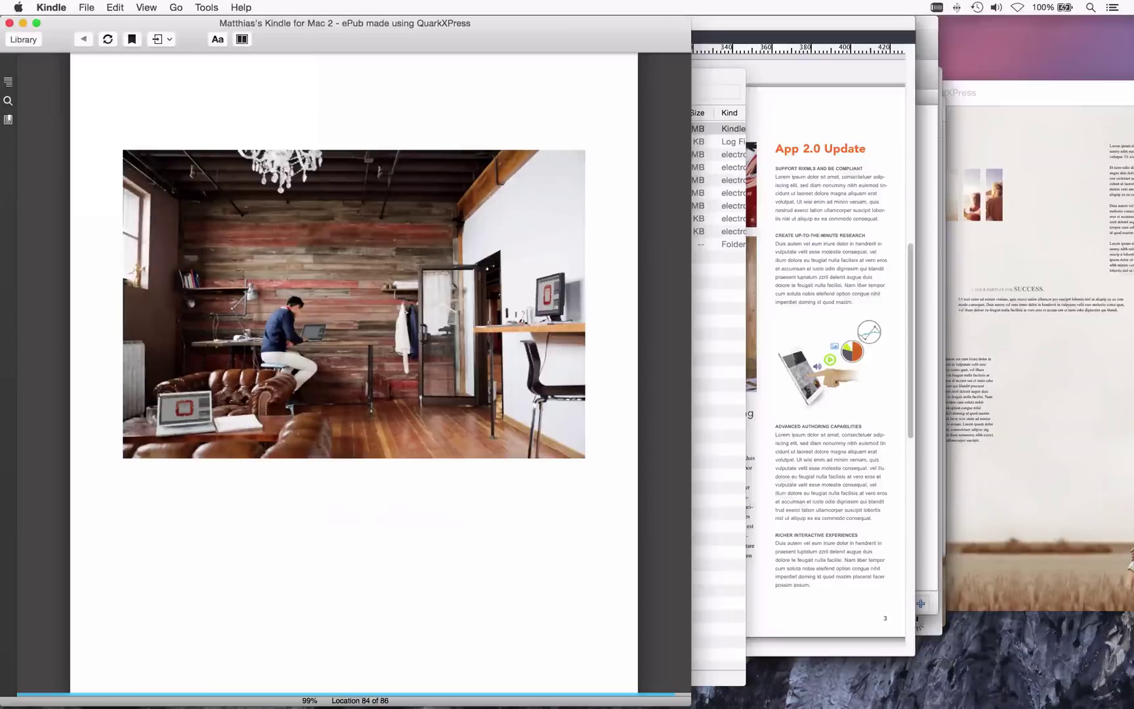